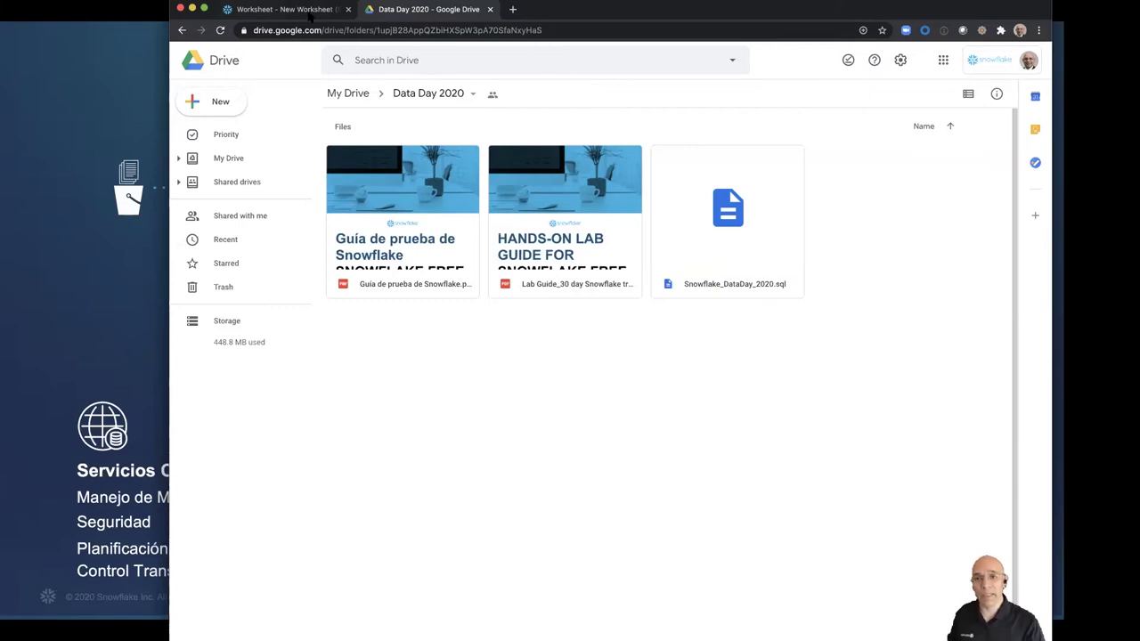
Switch to the Snowflake worksheet, move and widen the browser window, and close the query history
{"action": "left_click", "coordinate": [310, 13]}
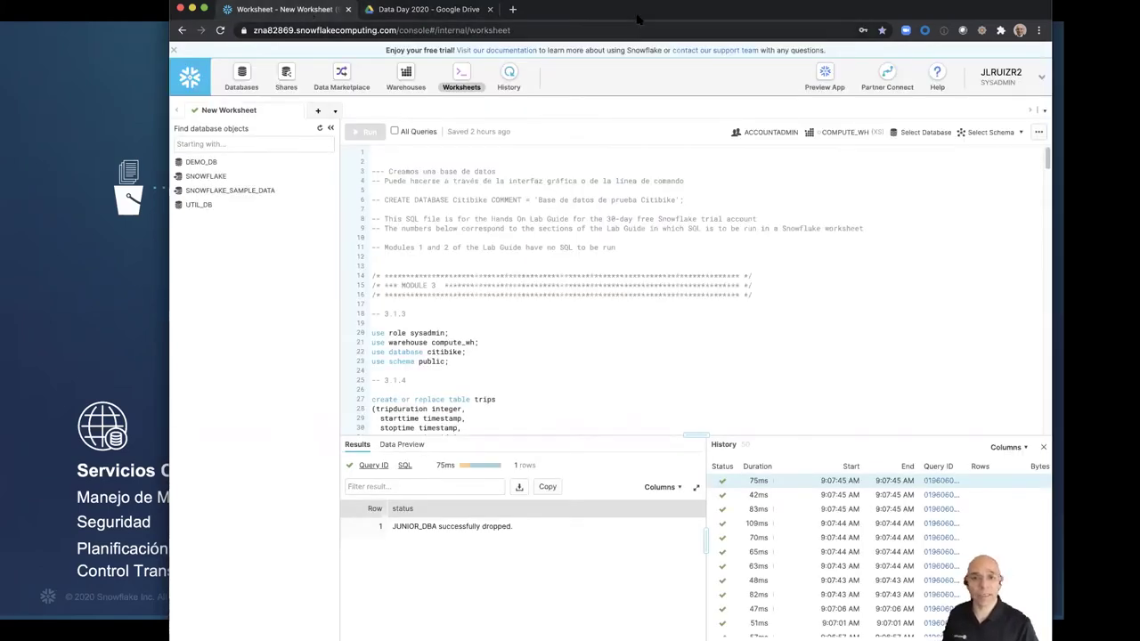
{"action": "left_click_drag", "start_coordinate": [593, 14], "coordinate": [458, 20]}
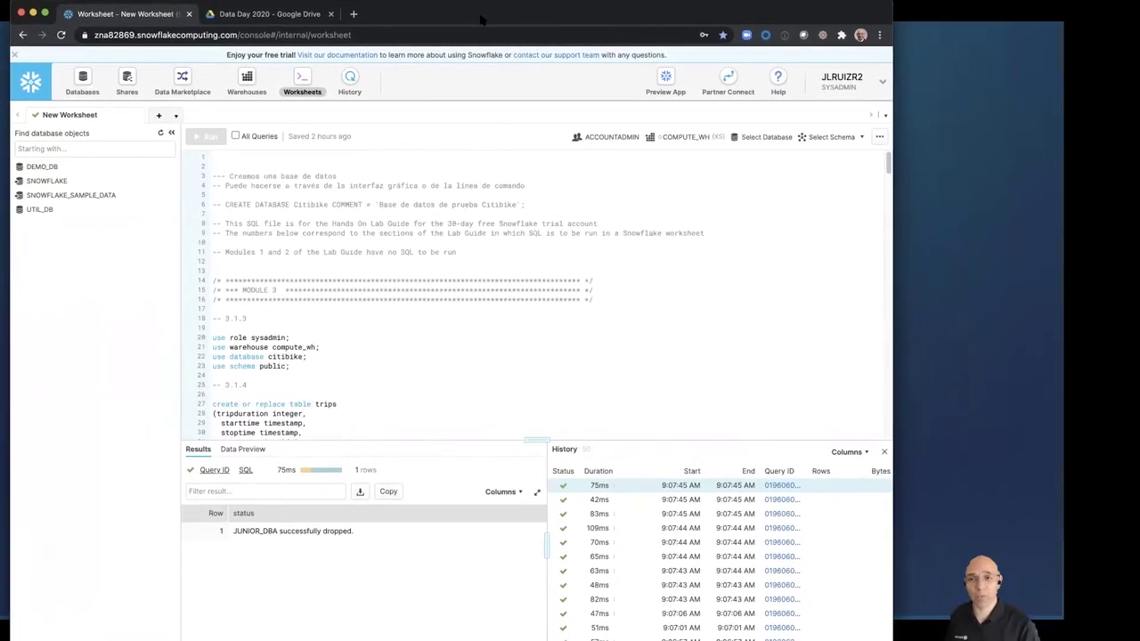
{"action": "left_click_drag", "start_coordinate": [890, 283], "coordinate": [913, 283]}
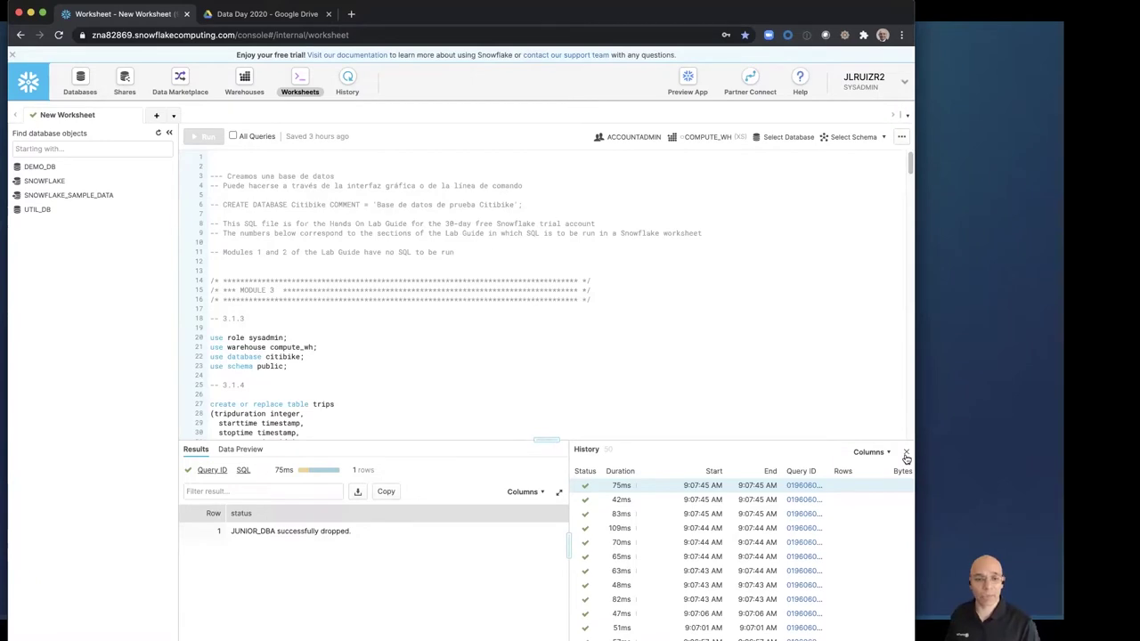
{"action": "left_click", "coordinate": [906, 454]}
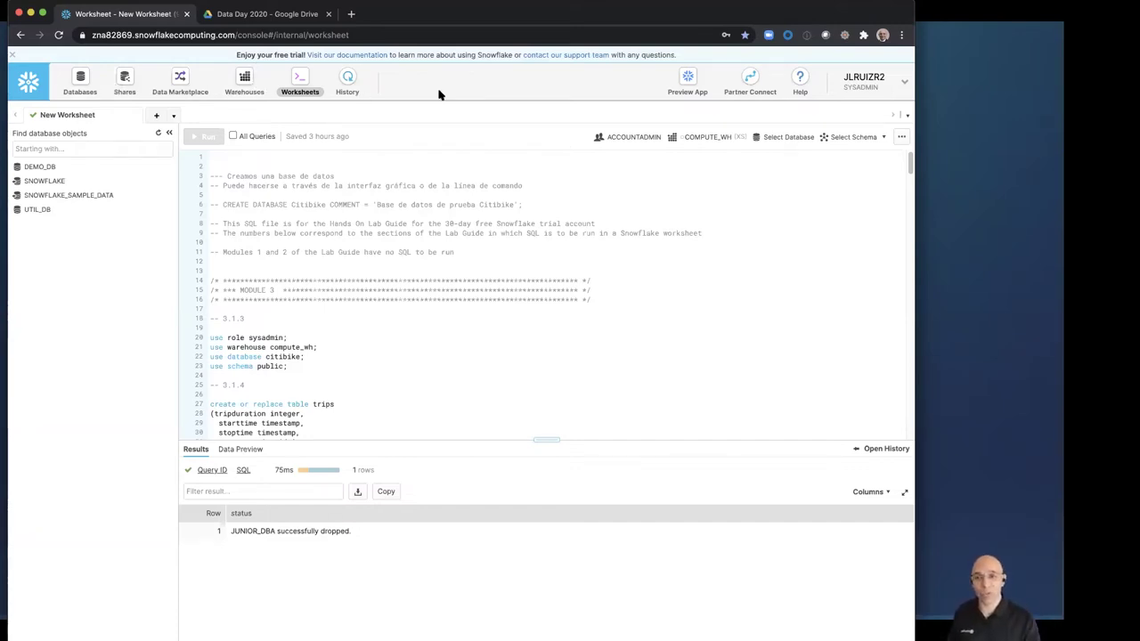
Look over the list of existing databases and the SQL worksheet, ending on the database list
{"action": "left_click", "coordinate": [81, 82]}
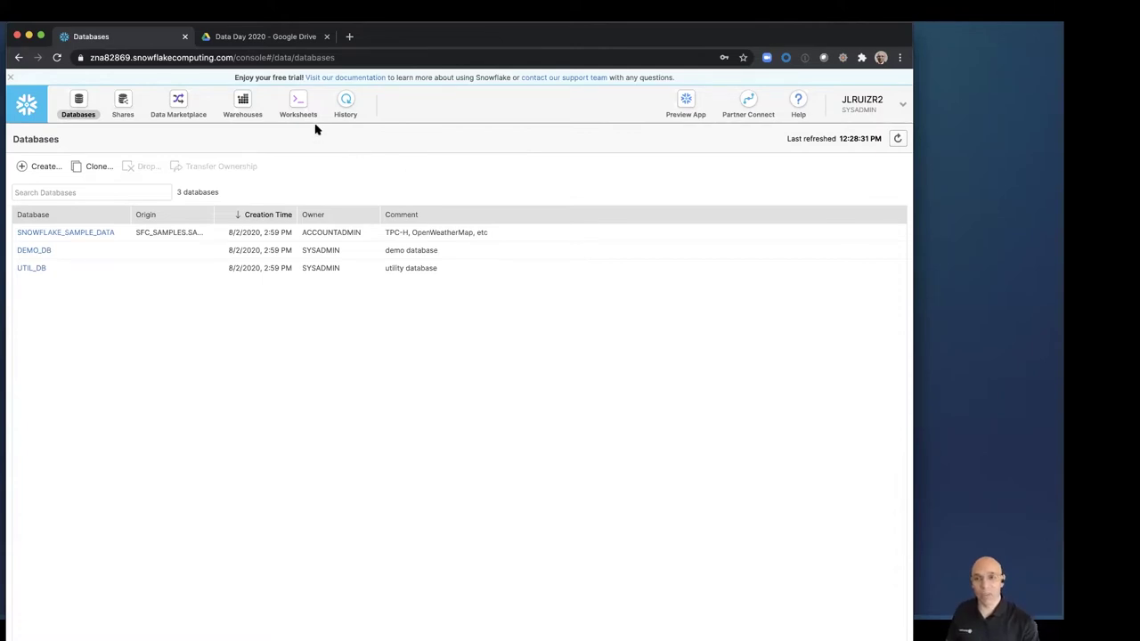
{"action": "left_click", "coordinate": [299, 101]}
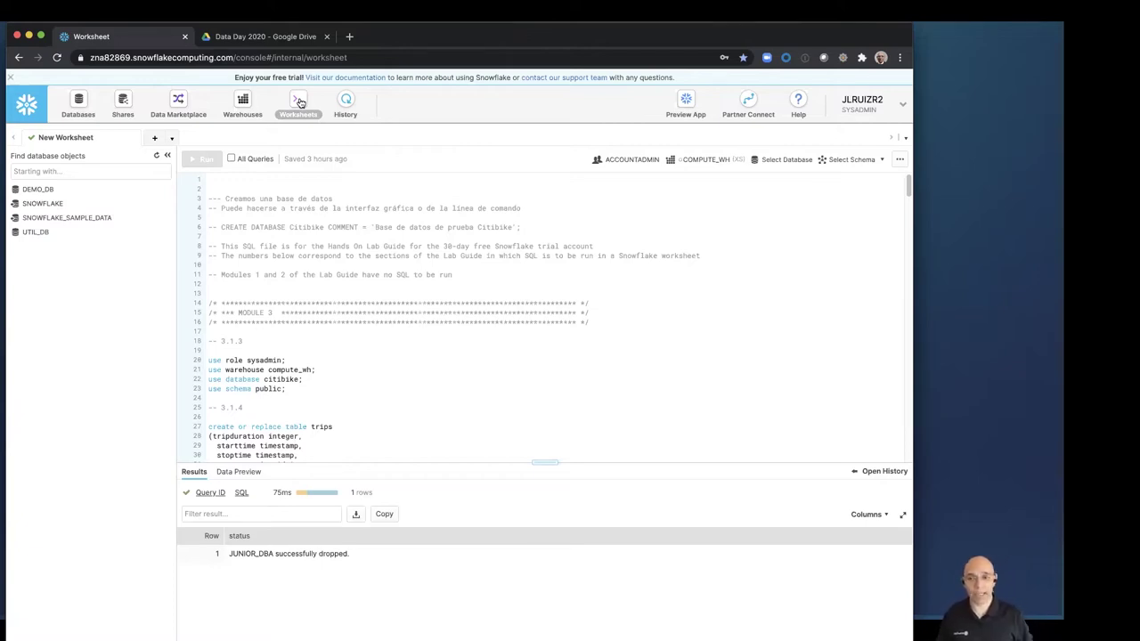
{"action": "left_click", "coordinate": [78, 107]}
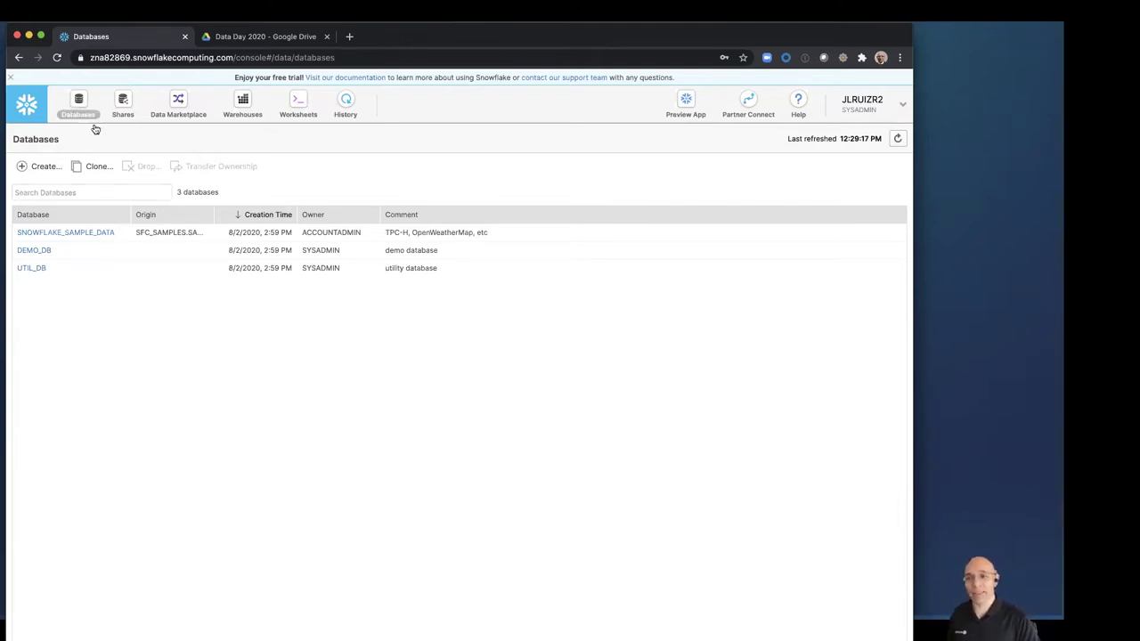
Start a new database named Citibike with the comment "Demostracion Data Day"
{"action": "left_click", "coordinate": [40, 166]}
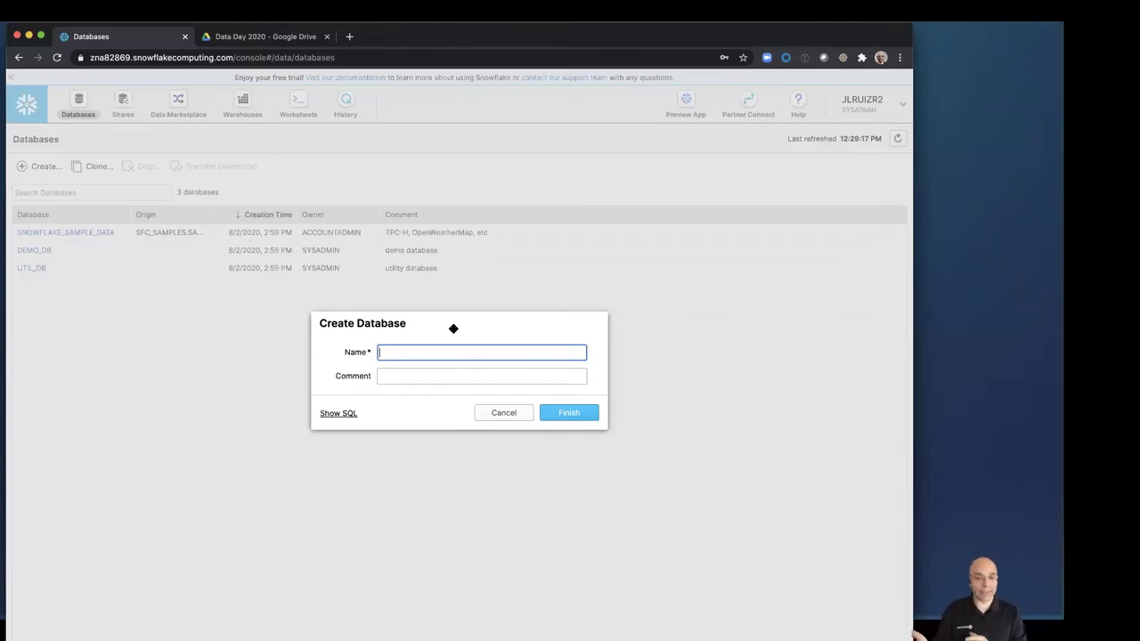
{"action": "type", "text": "Citibike"}
{"action": "key", "text": "Tab"}
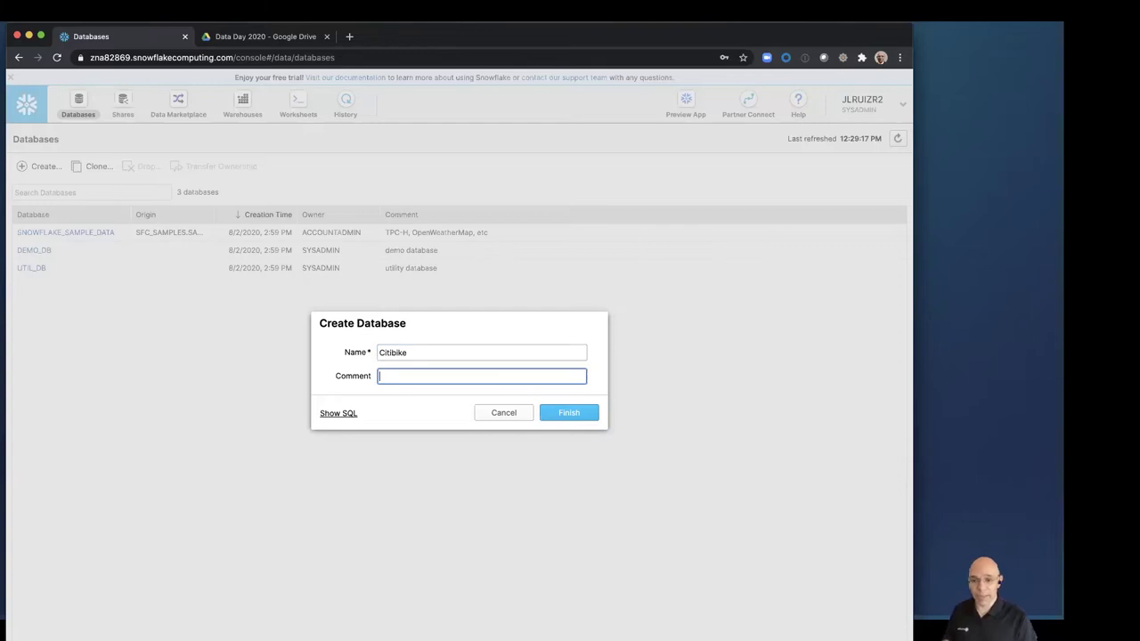
{"action": "type", "text": "Demostracin"}
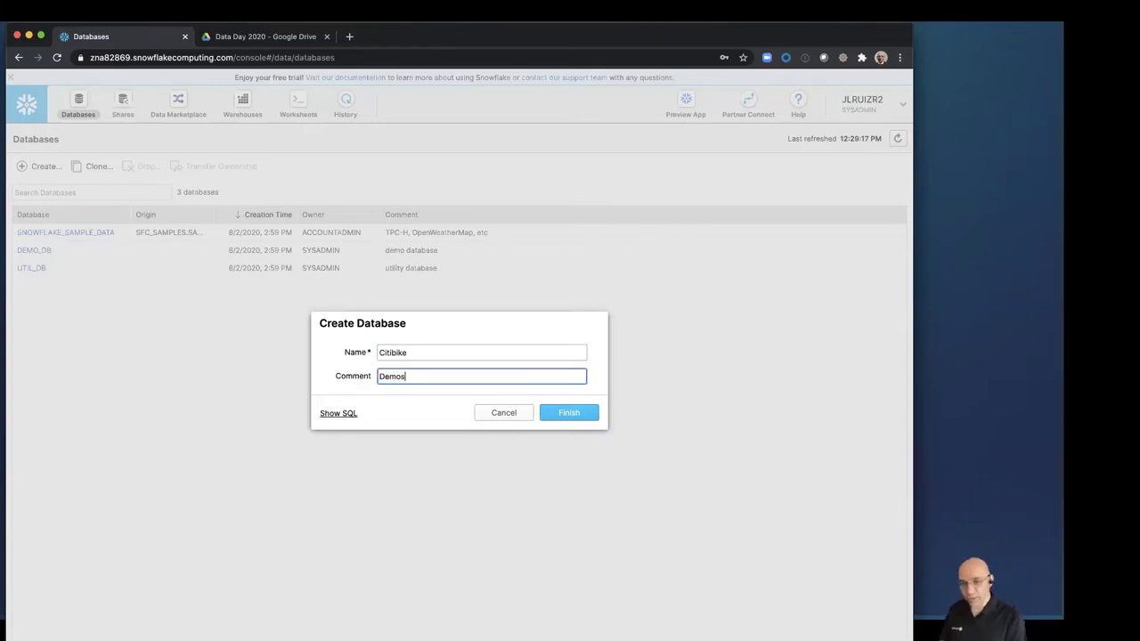
{"action": "key", "text": "BackSpace"}
{"action": "type", "text": "on "}
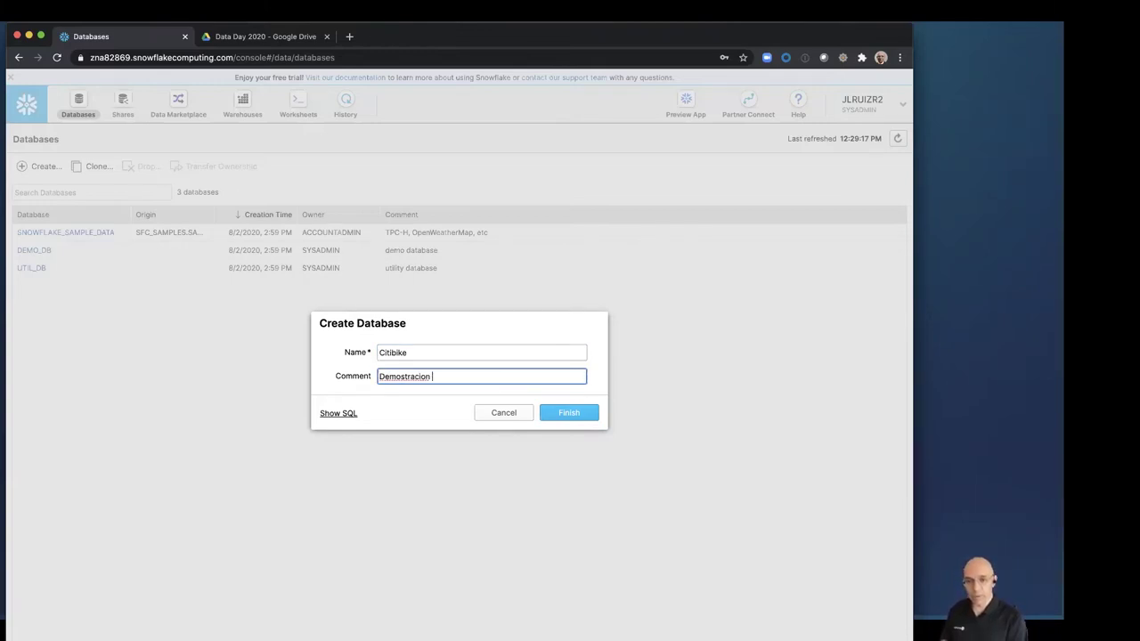
{"action": "type", "text": "Data DAy"}
{"action": "key", "text": "BackSpace"}
{"action": "type", "text": "ay"}
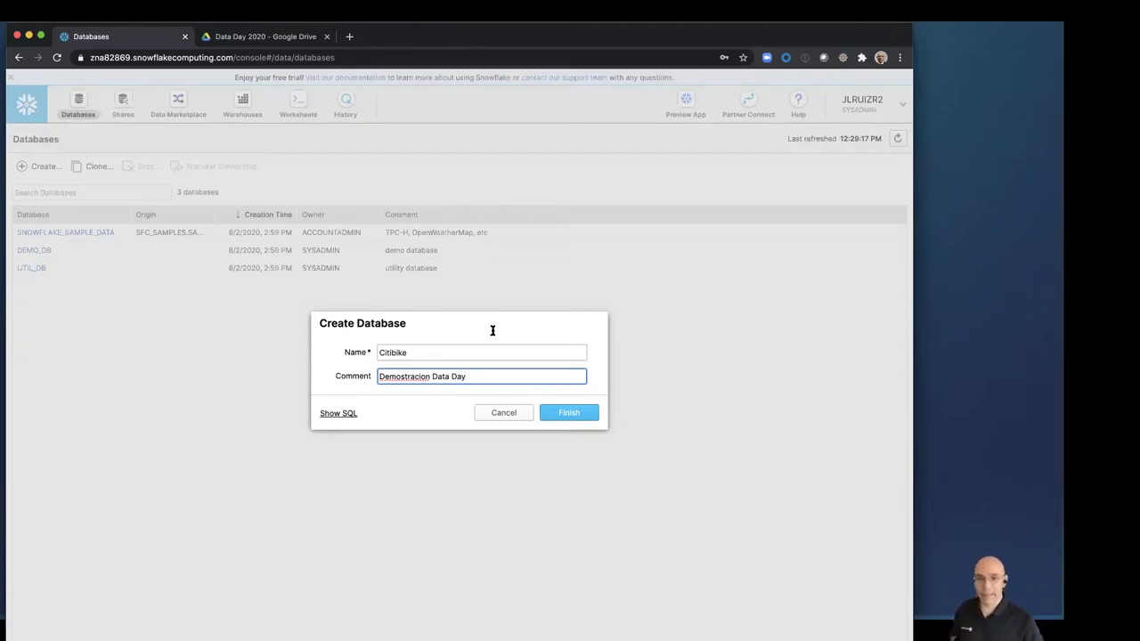
Preview the SQL statement for the Citibike database and finish creating the database
{"action": "left_click", "coordinate": [337, 414]}
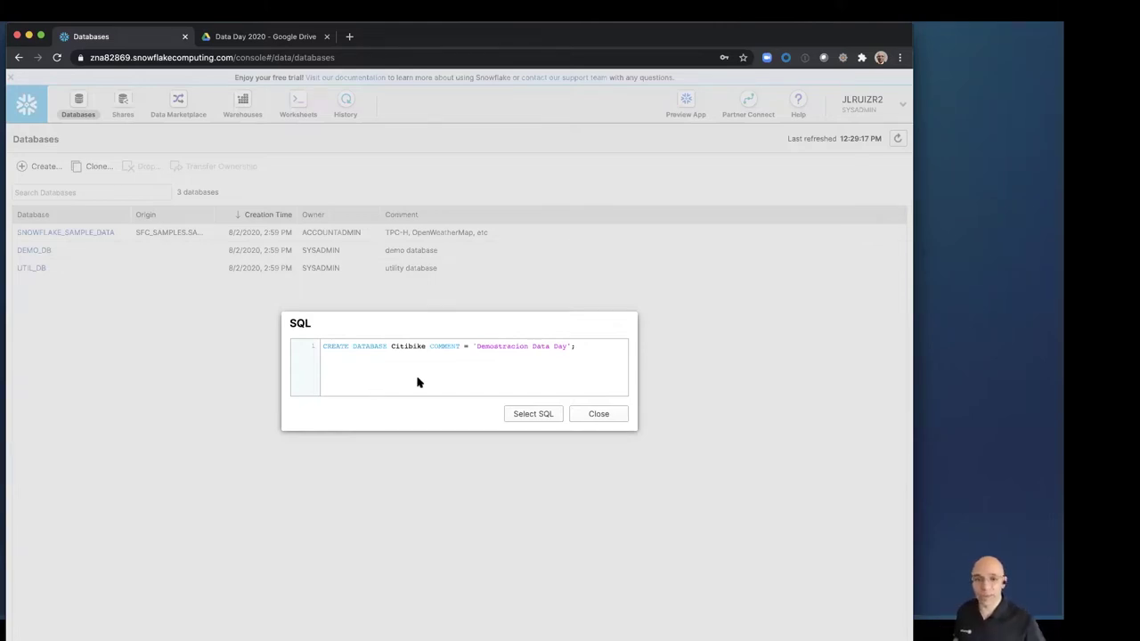
{"action": "left_click", "coordinate": [601, 415]}
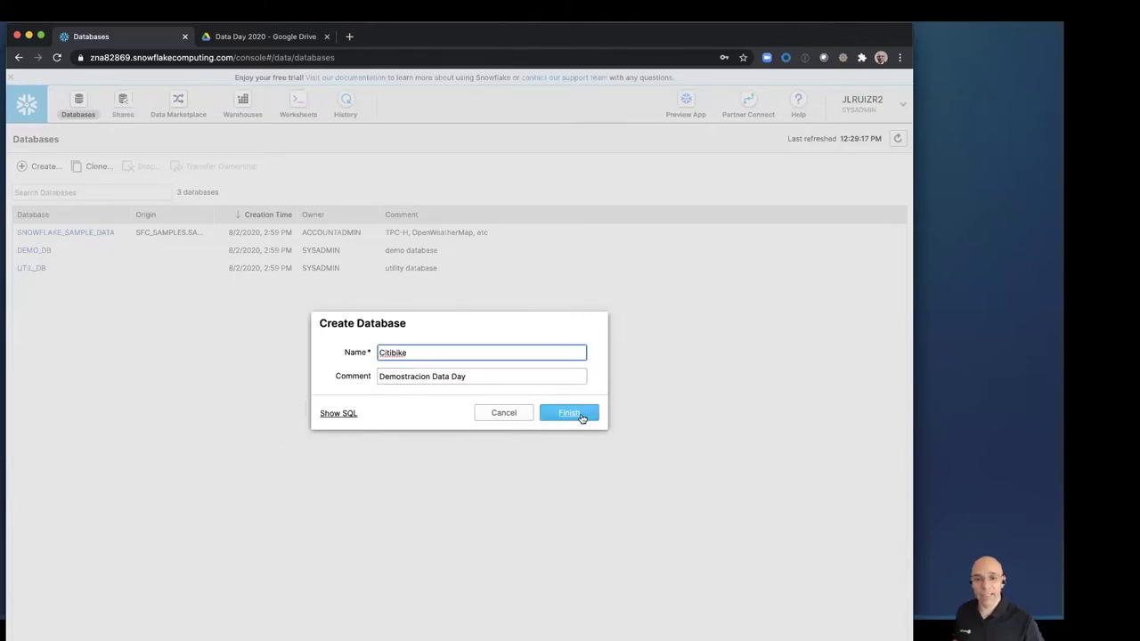
{"action": "left_click", "coordinate": [569, 414]}
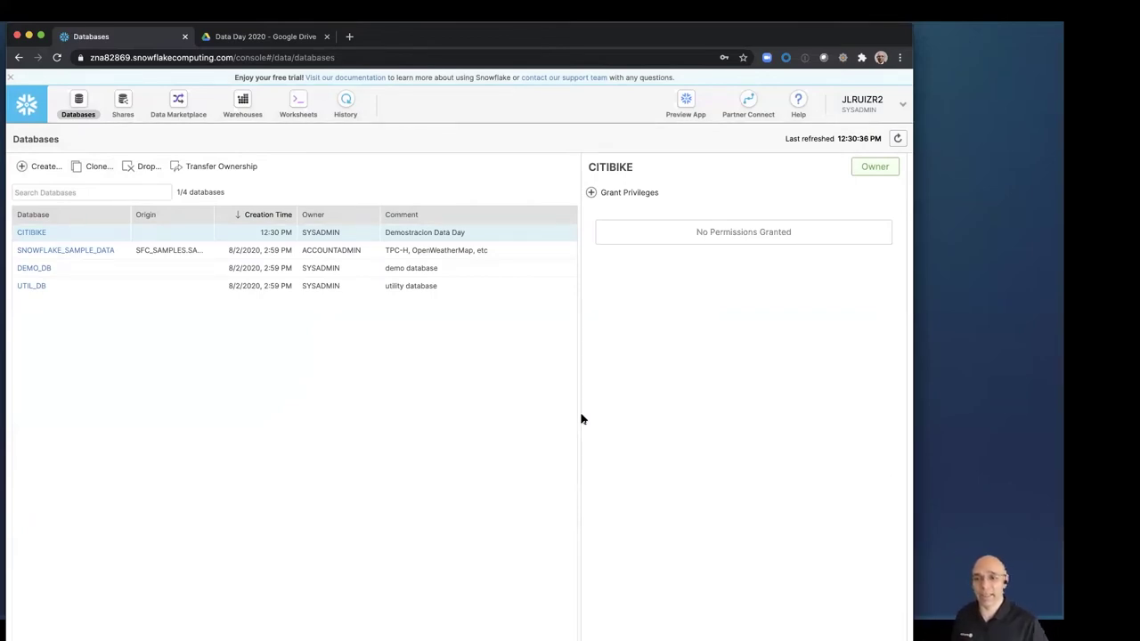
View the worksheet and the COMPUTE_WH warehouse's load over time, and return to the warehouse list
{"action": "left_click", "coordinate": [296, 102]}
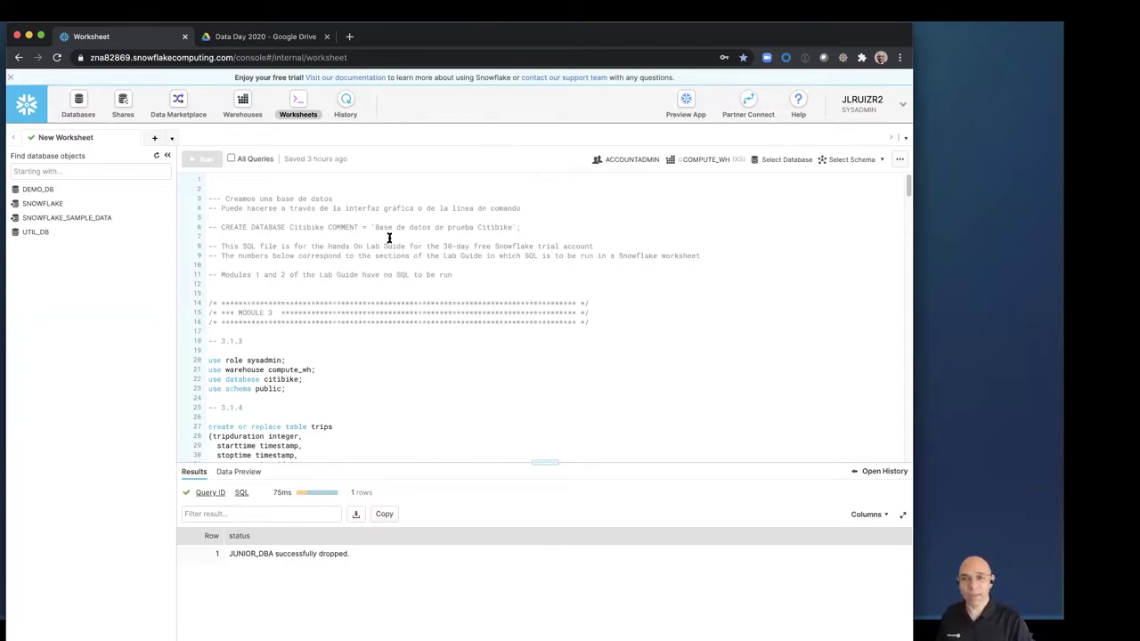
{"action": "left_click", "coordinate": [246, 105]}
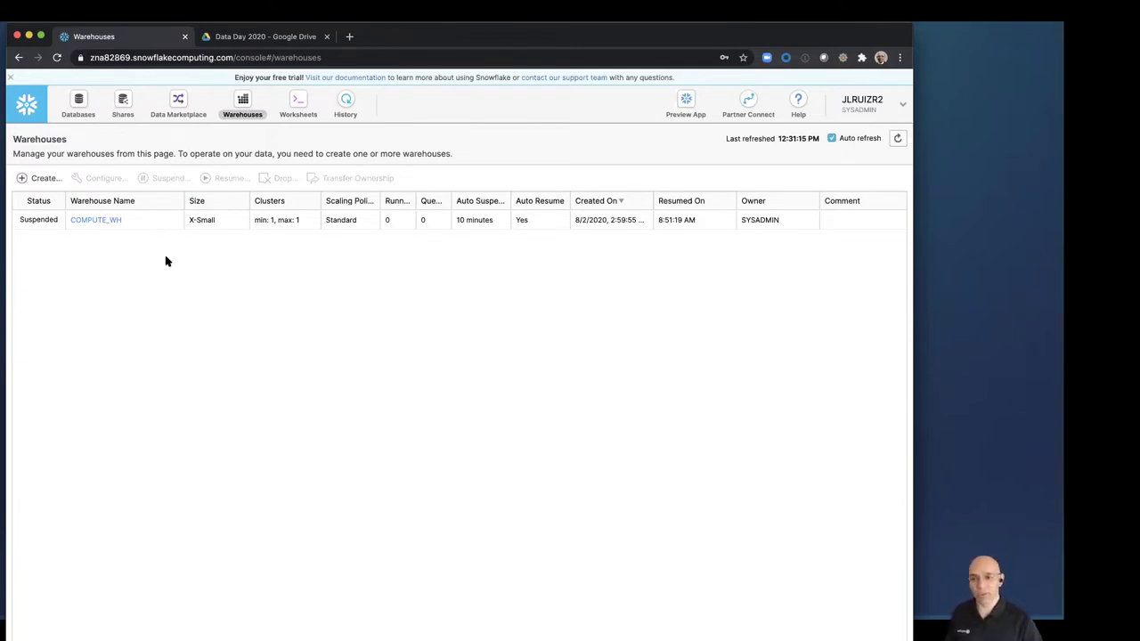
{"action": "left_click", "coordinate": [103, 223]}
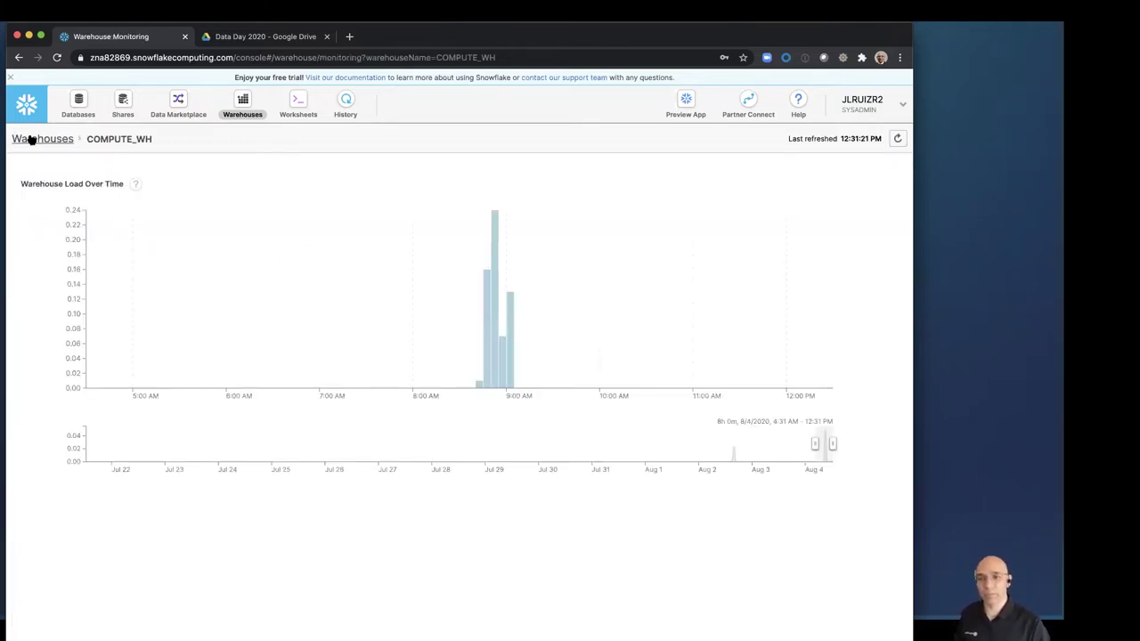
{"action": "left_click", "coordinate": [43, 141]}
Open the configuration of the COMPUTE_WH warehouse and examine its available sizes and maximum cluster counts
{"action": "left_click", "coordinate": [105, 179]}
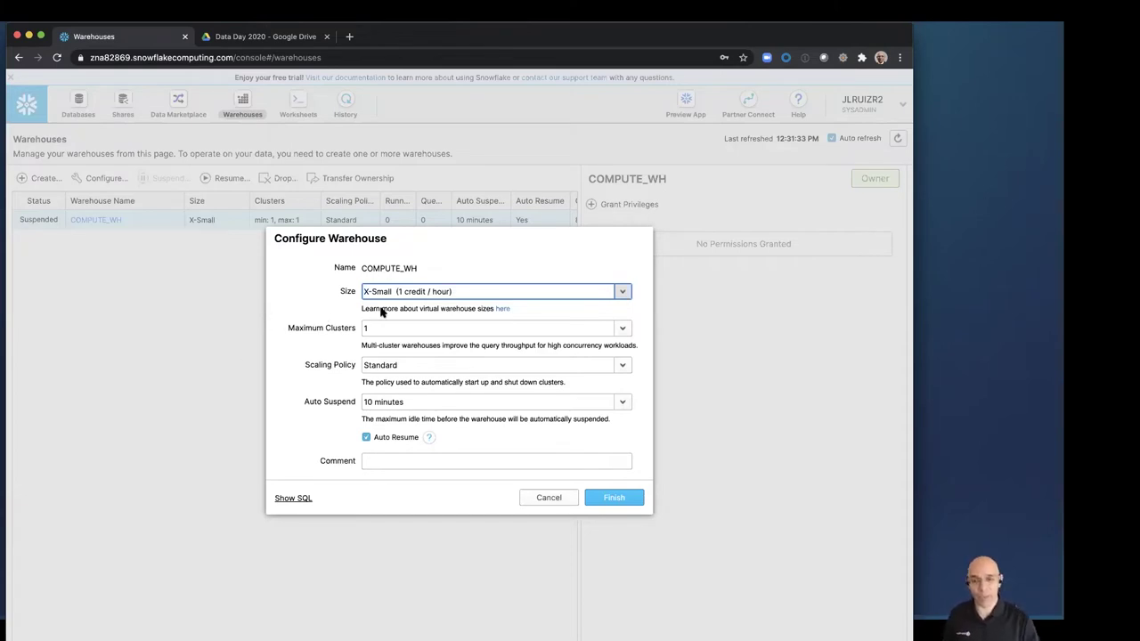
{"action": "left_click", "coordinate": [622, 295]}
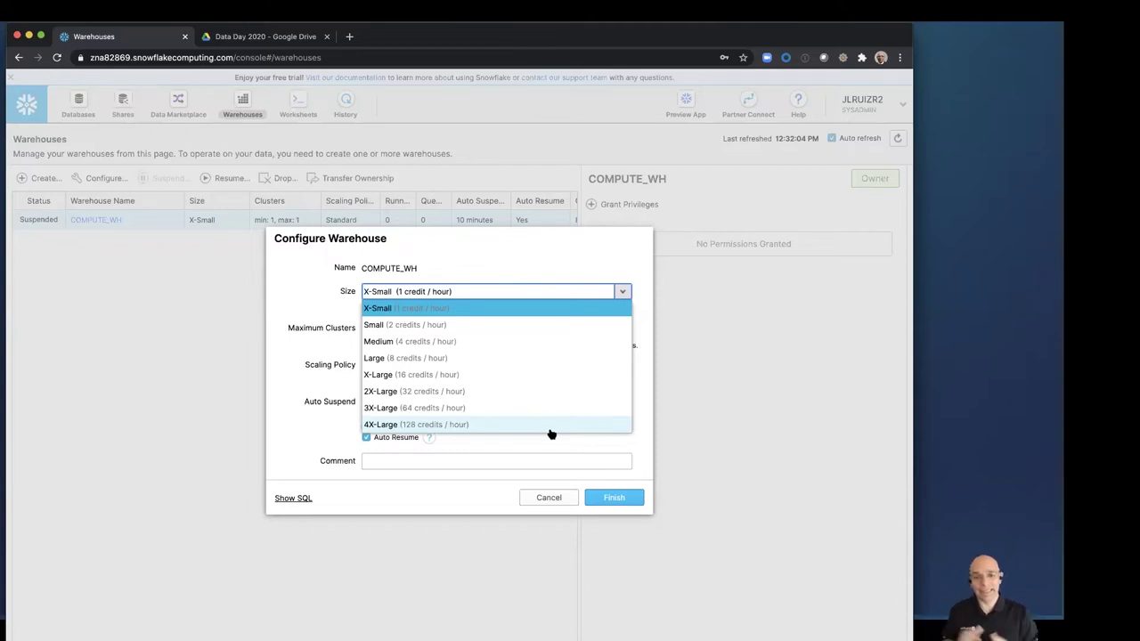
{"action": "left_click", "coordinate": [522, 268]}
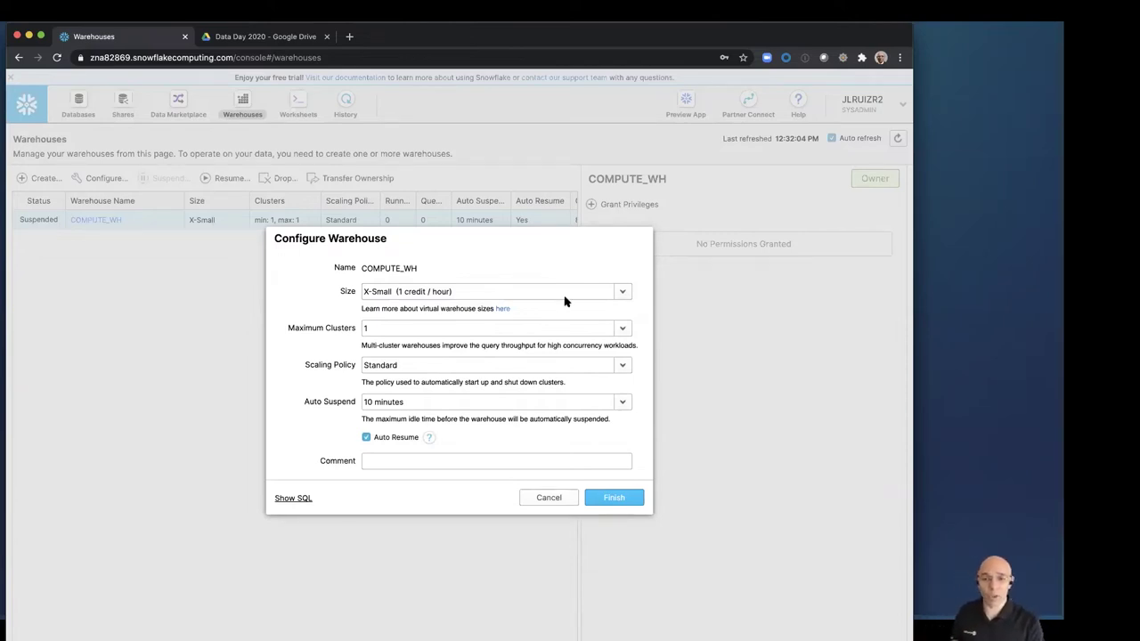
{"action": "left_click", "coordinate": [623, 330]}
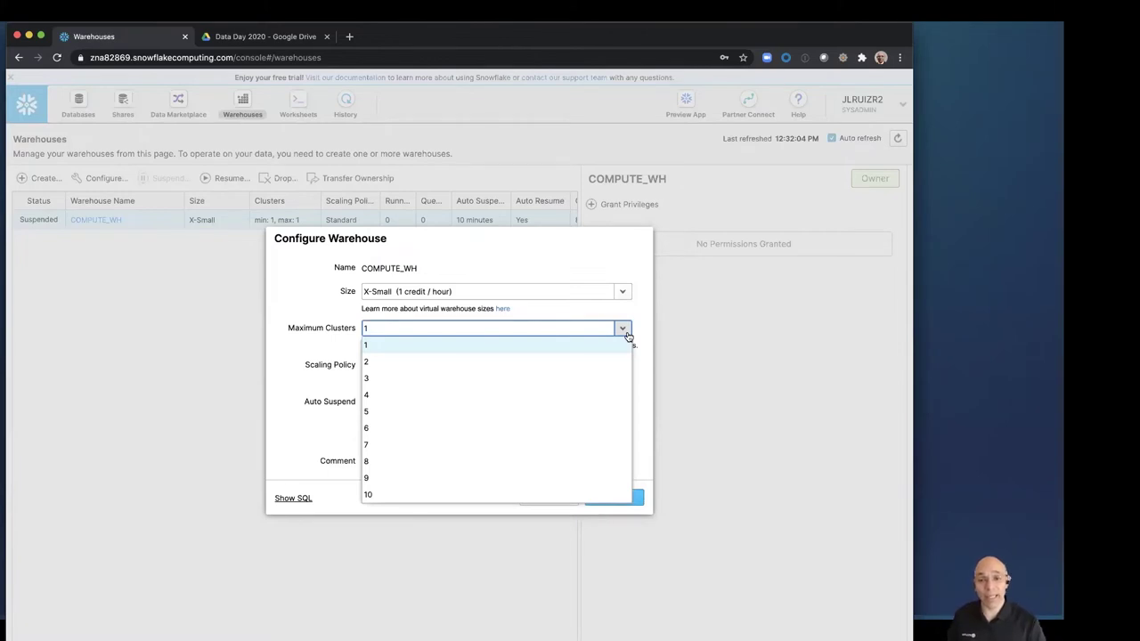
{"action": "left_click", "coordinate": [626, 334]}
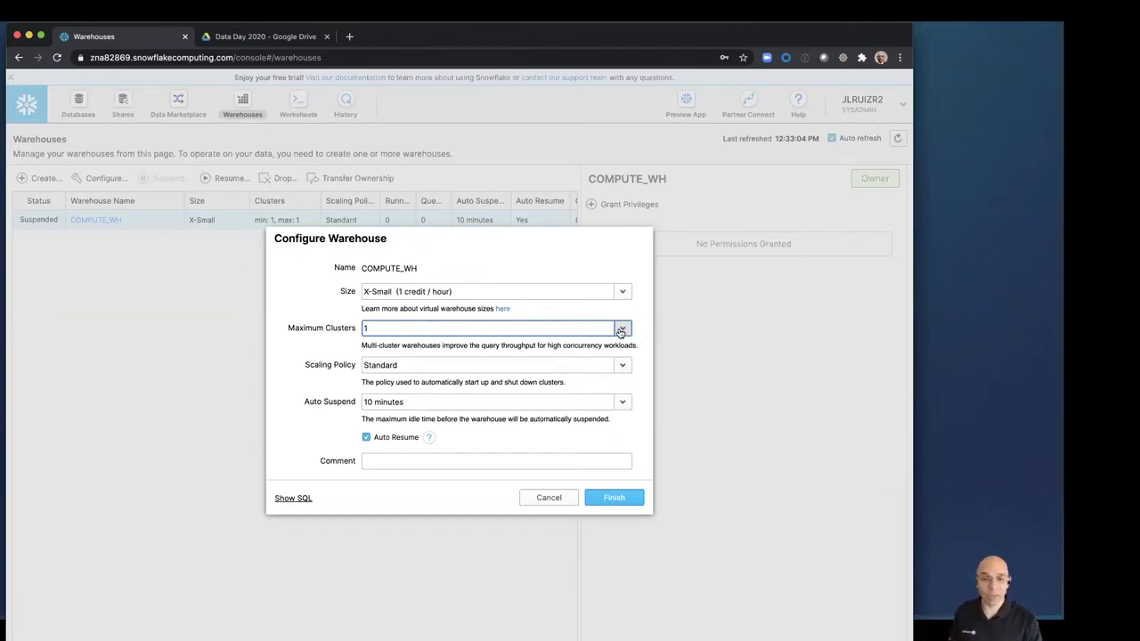
{"action": "left_click", "coordinate": [623, 329]}
{"action": "left_click", "coordinate": [623, 326]}
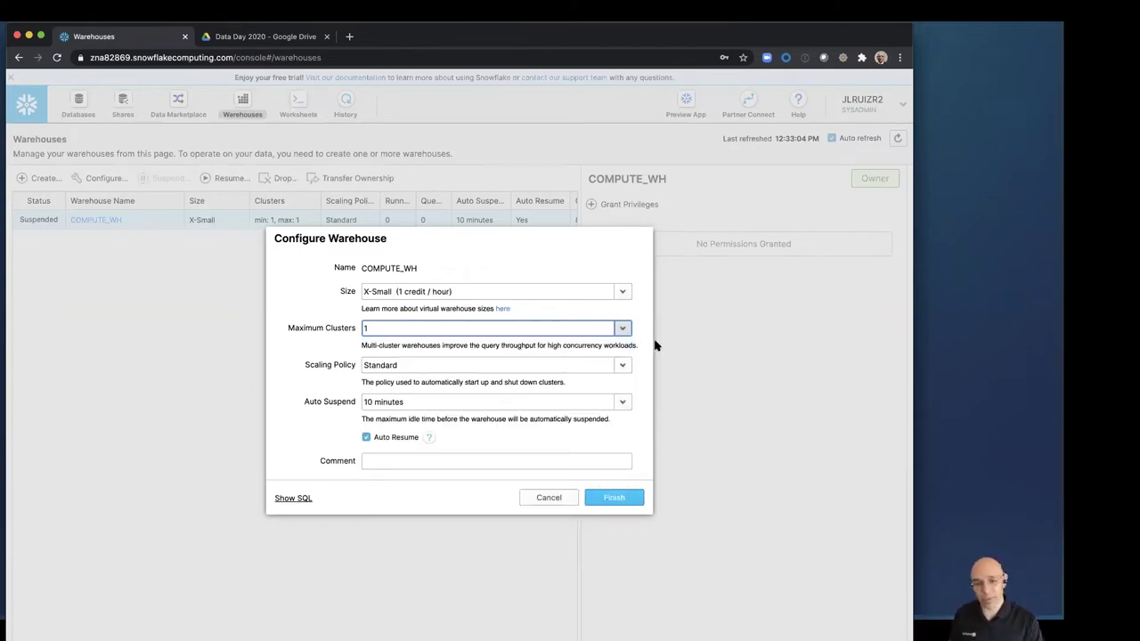
{"action": "left_click", "coordinate": [623, 292]}
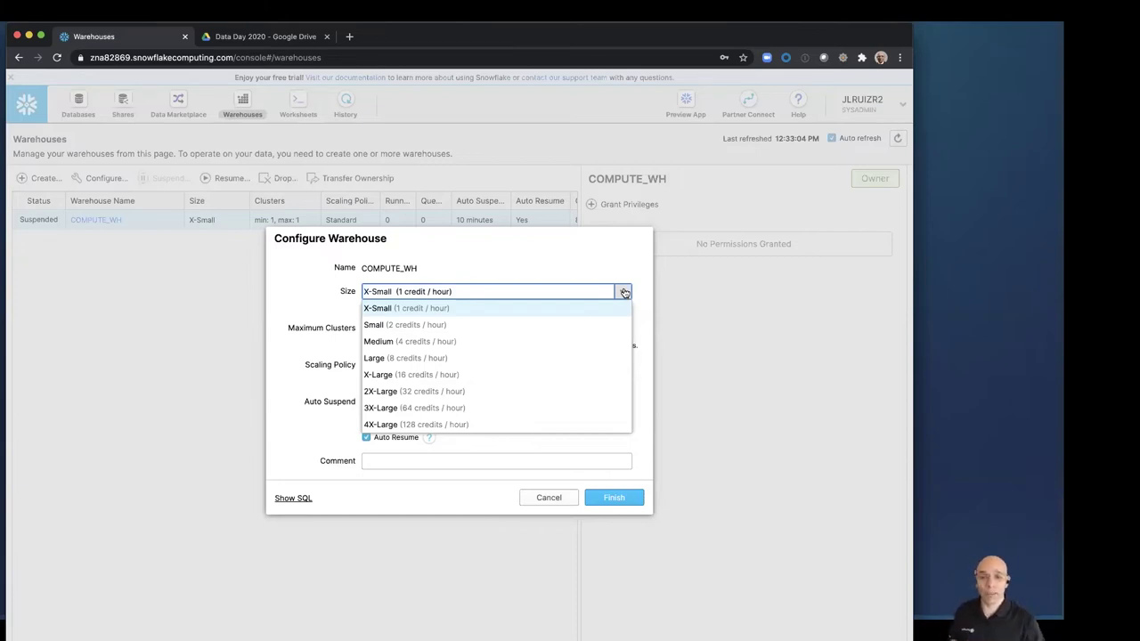
{"action": "left_click", "coordinate": [624, 292]}
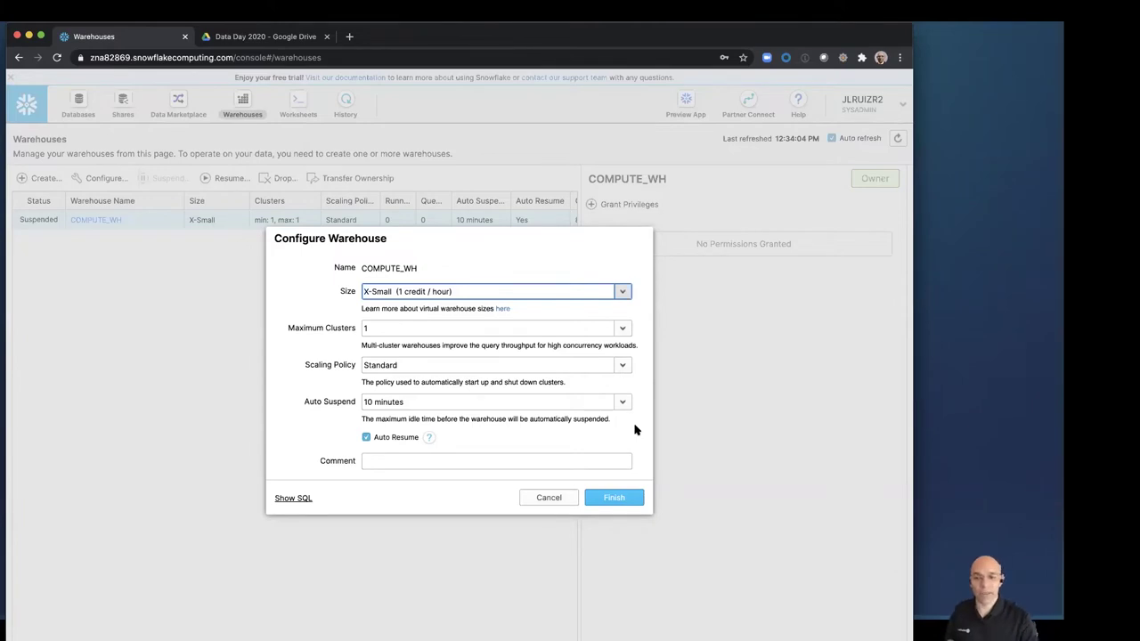
View the SQL behind the COMPUTE_WH configuration and leave the configuration without applying it
{"action": "left_click", "coordinate": [300, 499]}
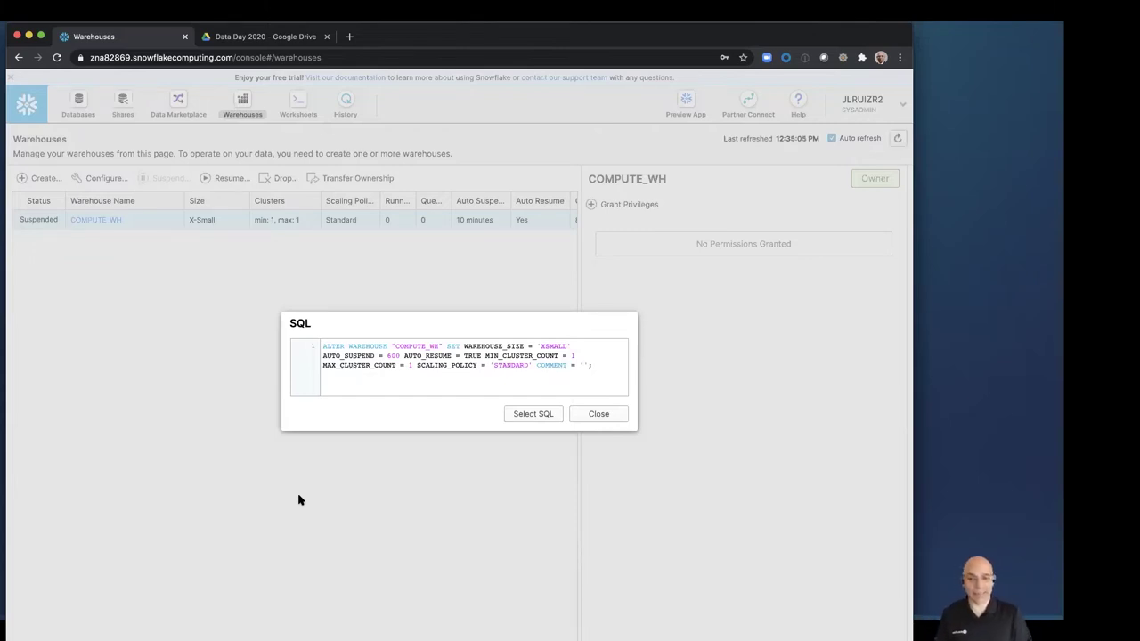
{"action": "left_click", "coordinate": [613, 418]}
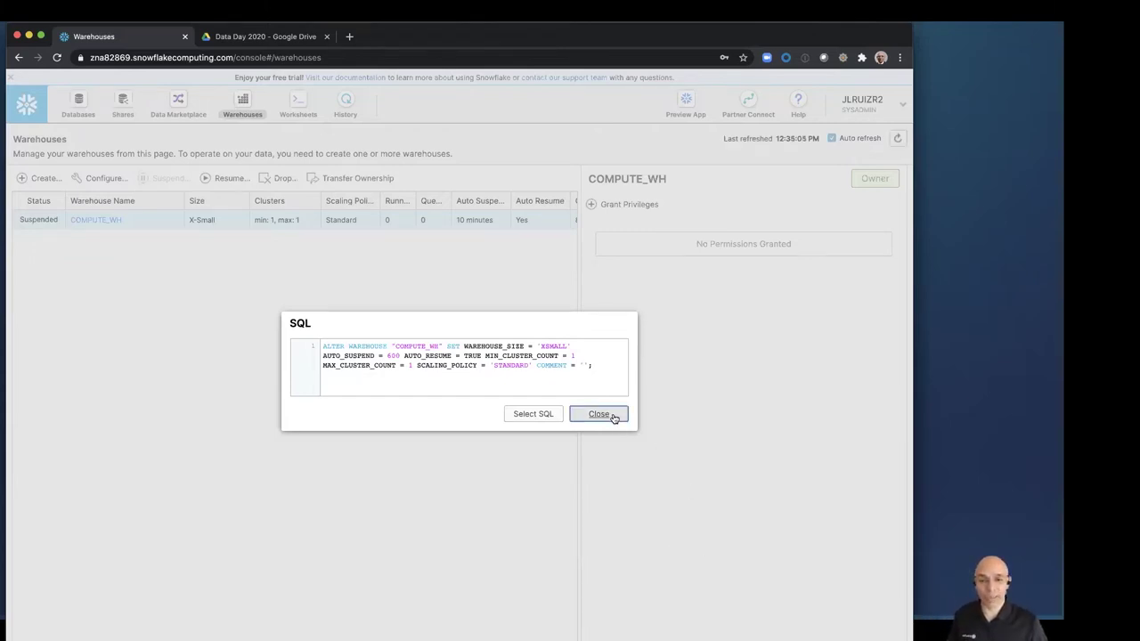
{"action": "left_click", "coordinate": [550, 499]}
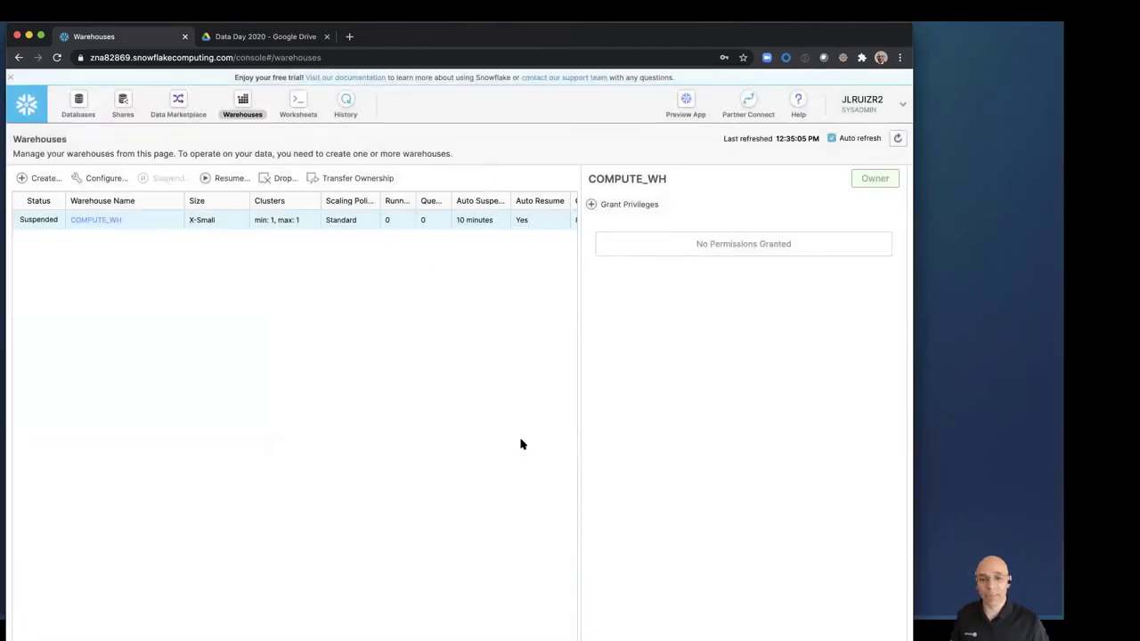
Return to the worksheet, place the cursor on the "use role sysadmin" line, and refresh the database objects
{"action": "left_click", "coordinate": [296, 104]}
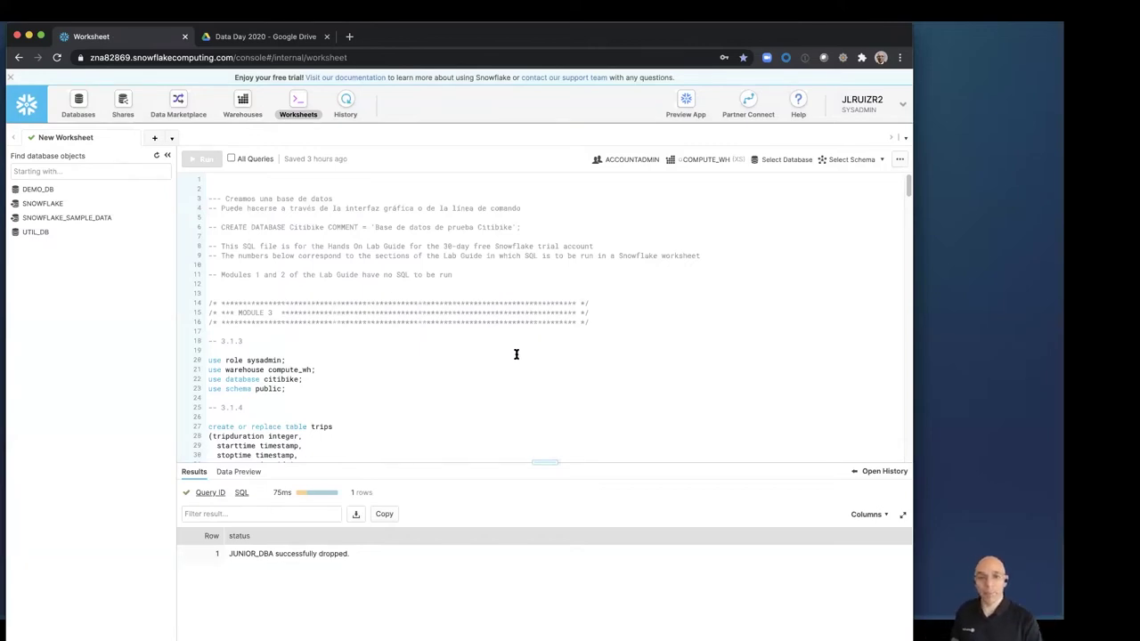
{"action": "left_click", "coordinate": [278, 361]}
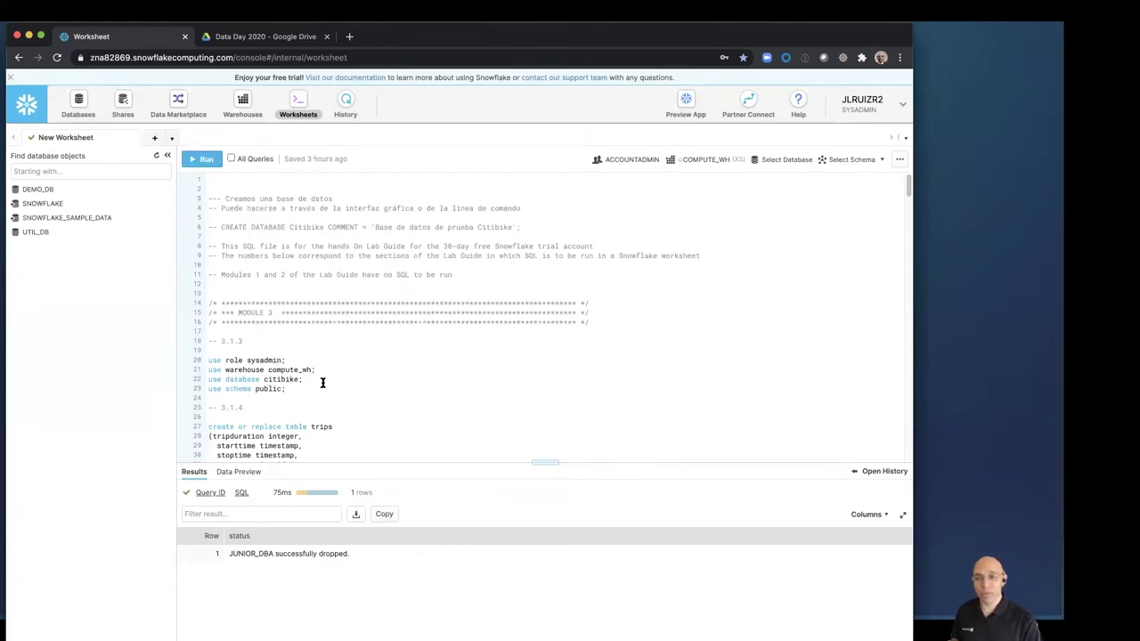
{"action": "left_click", "coordinate": [157, 155]}
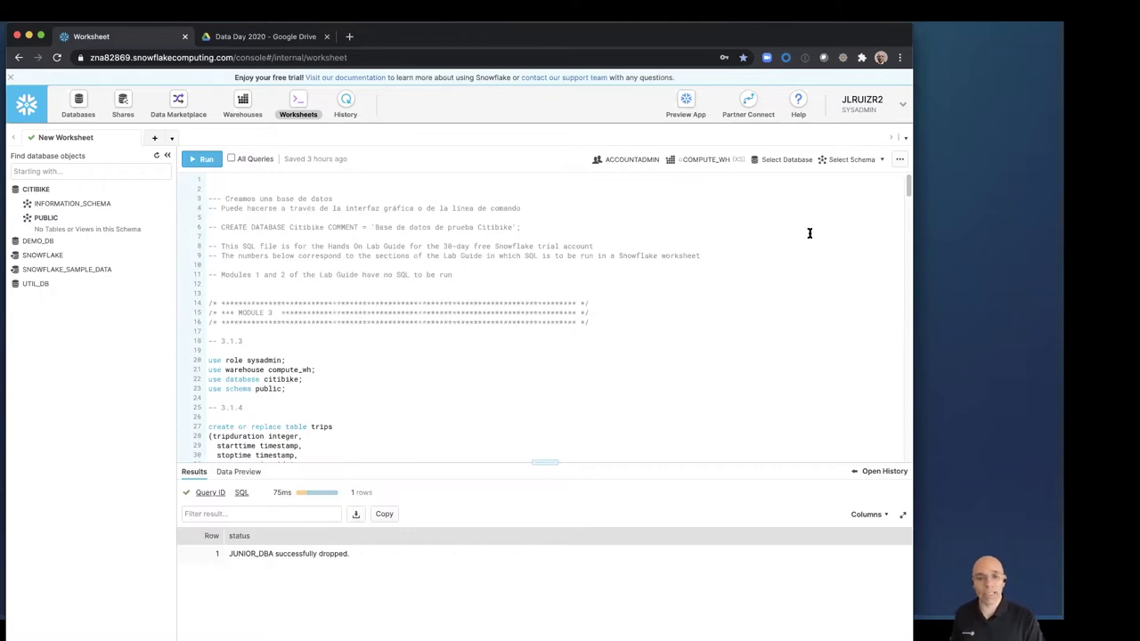
Set the worksheet context to the CITIBIKE database and its PUBLIC schema
{"action": "left_click", "coordinate": [882, 164]}
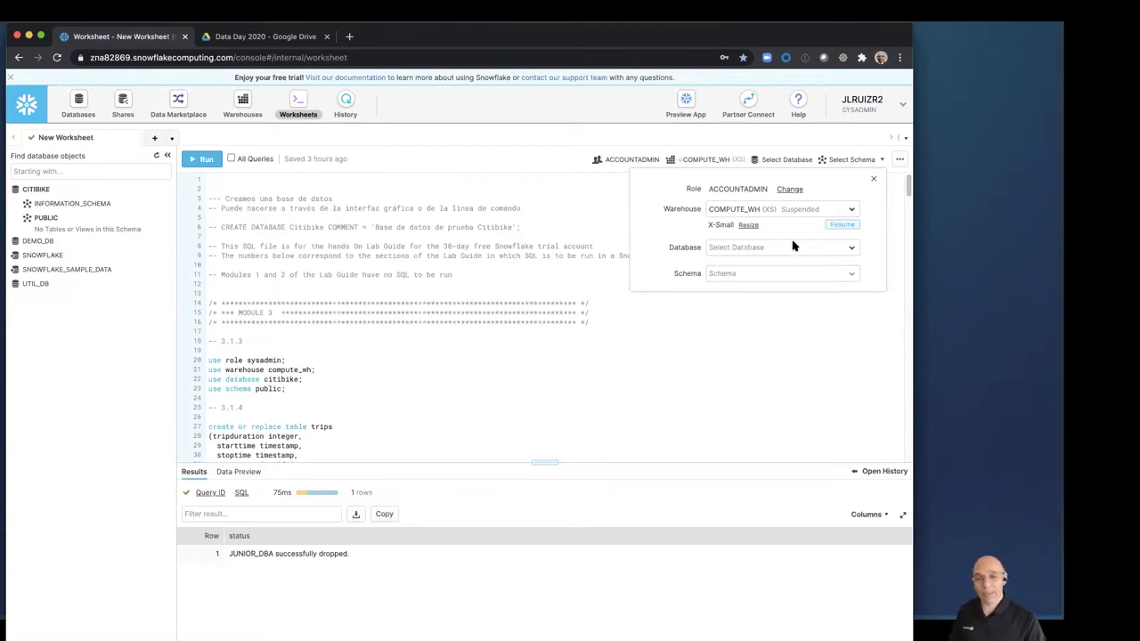
{"action": "left_click", "coordinate": [853, 248]}
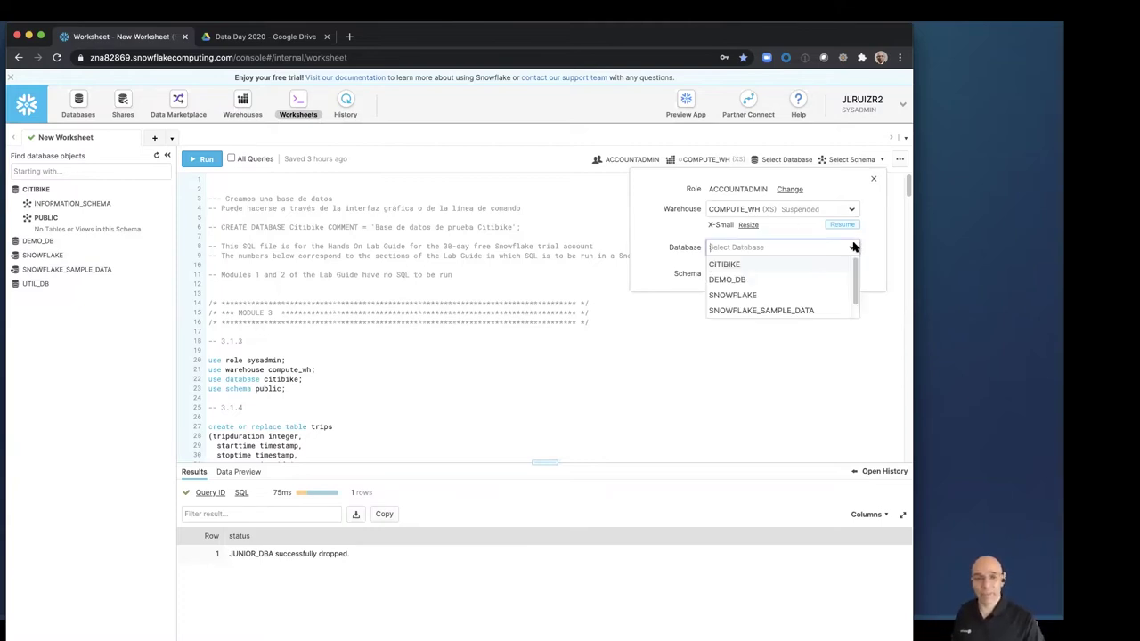
{"action": "left_click", "coordinate": [801, 264]}
{"action": "left_click", "coordinate": [811, 273]}
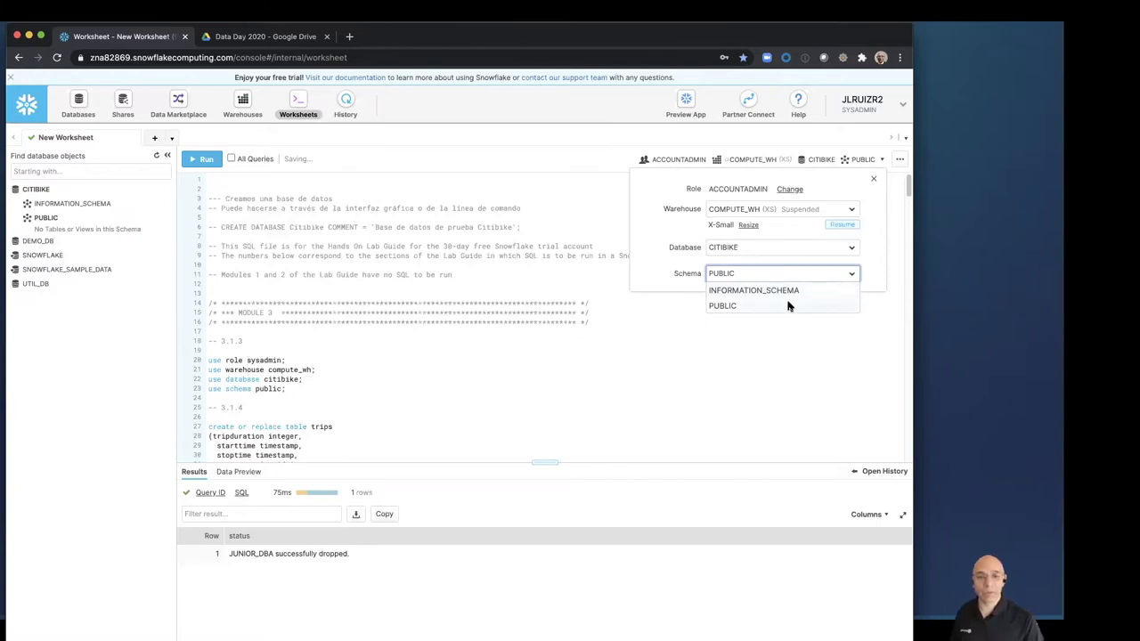
{"action": "left_click", "coordinate": [788, 305]}
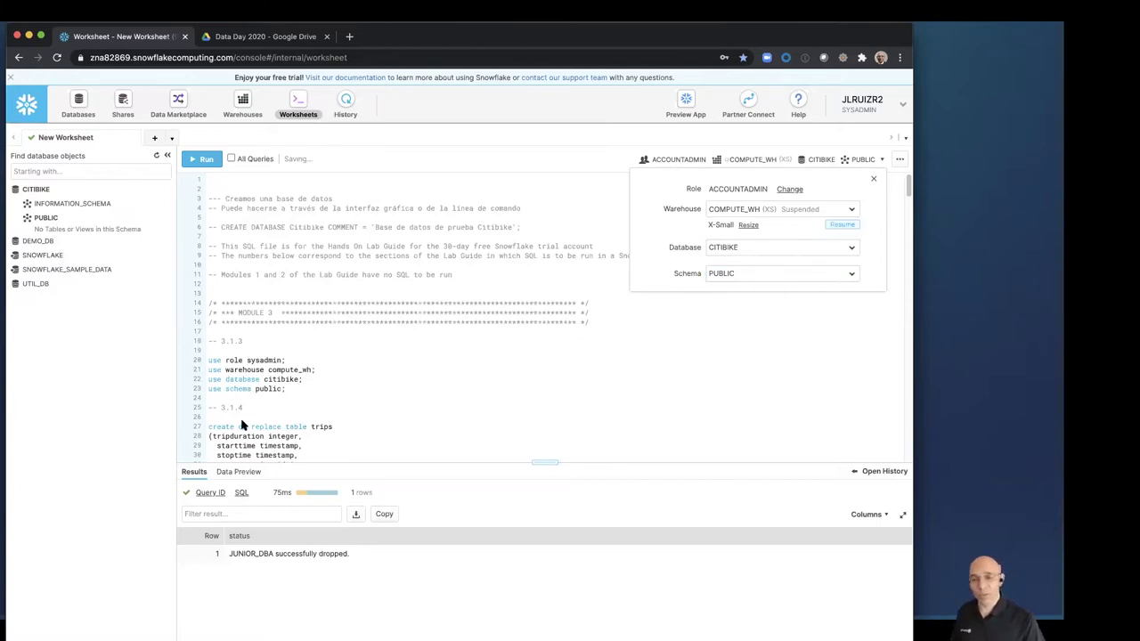
{"action": "left_click", "coordinate": [362, 397]}
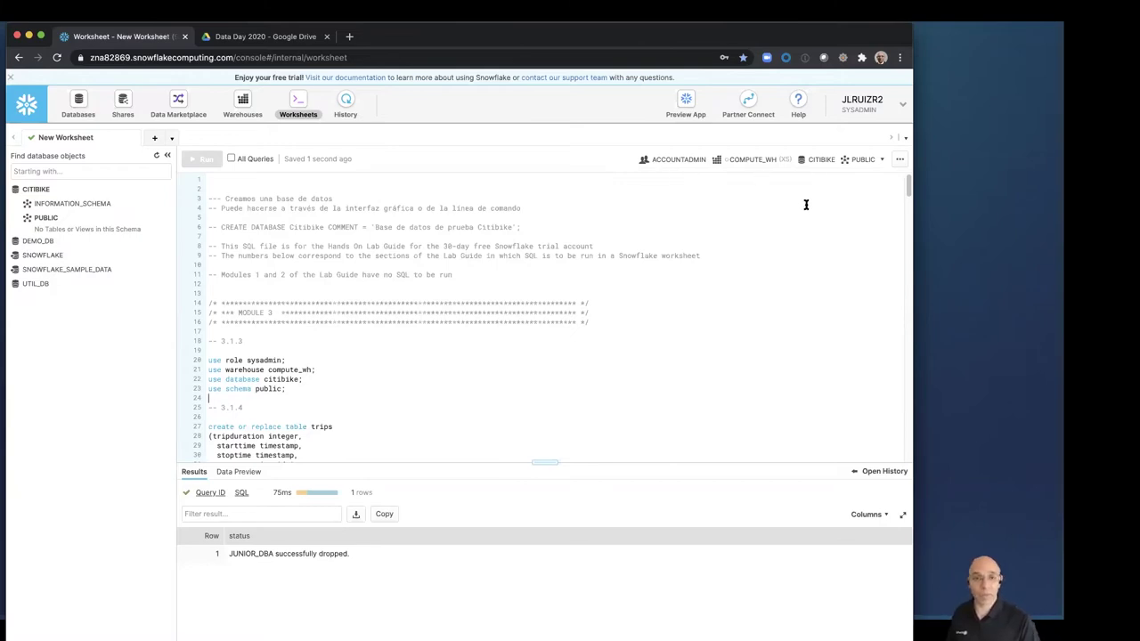
Run the "create or replace table trips" statement from section 3.1.4 and refresh the database objects list
{"action": "scroll", "coordinate": [440, 360], "scroll_direction": "down", "scroll_amount": 3}
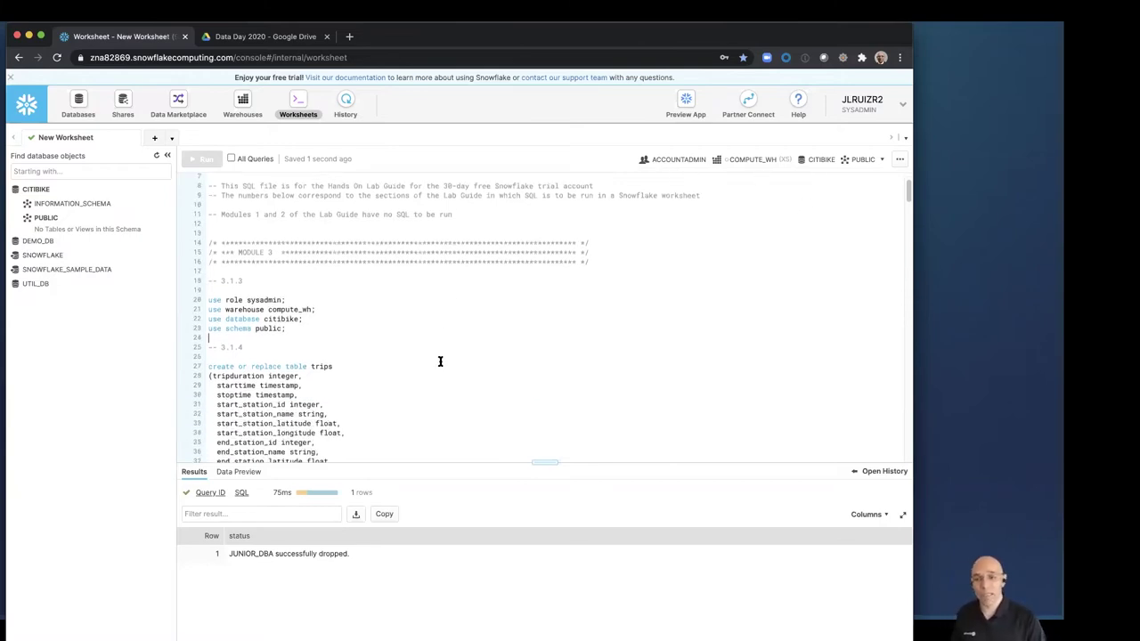
{"action": "scroll", "coordinate": [440, 360], "scroll_direction": "down", "scroll_amount": 2}
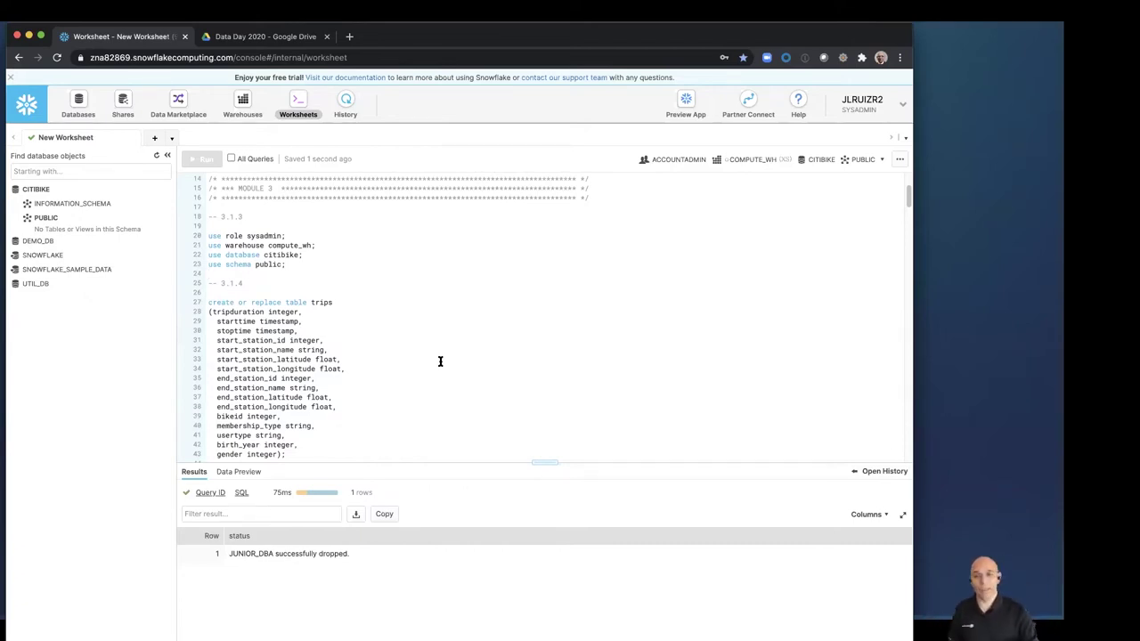
{"action": "scroll", "coordinate": [439, 362], "scroll_direction": "down", "scroll_amount": 1}
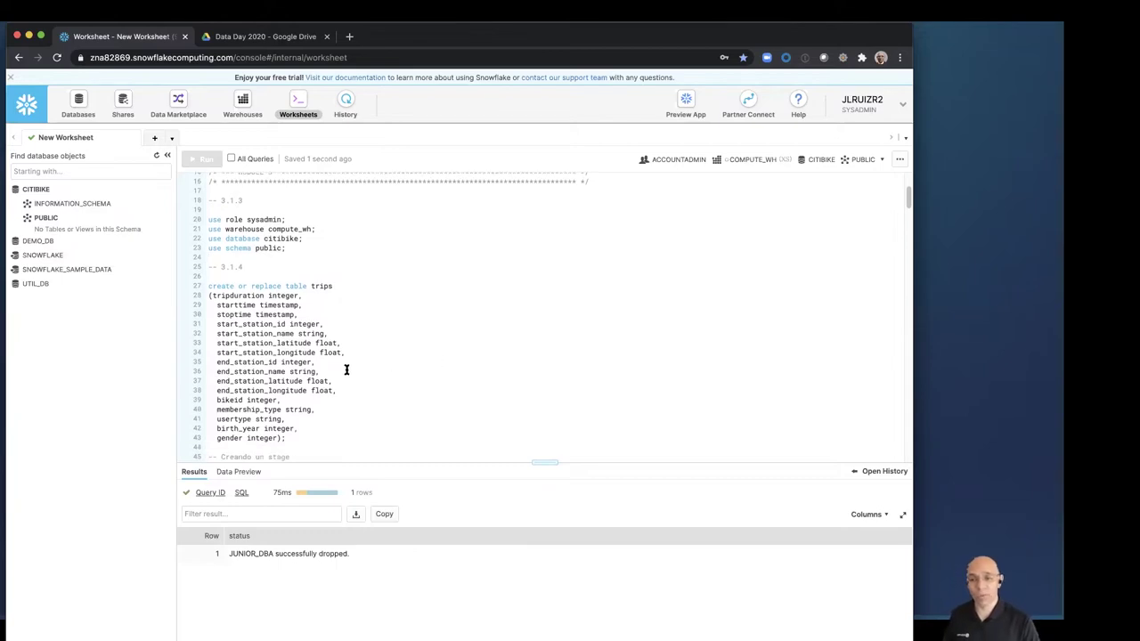
{"action": "left_click", "coordinate": [291, 354]}
{"action": "left_click", "coordinate": [198, 160]}
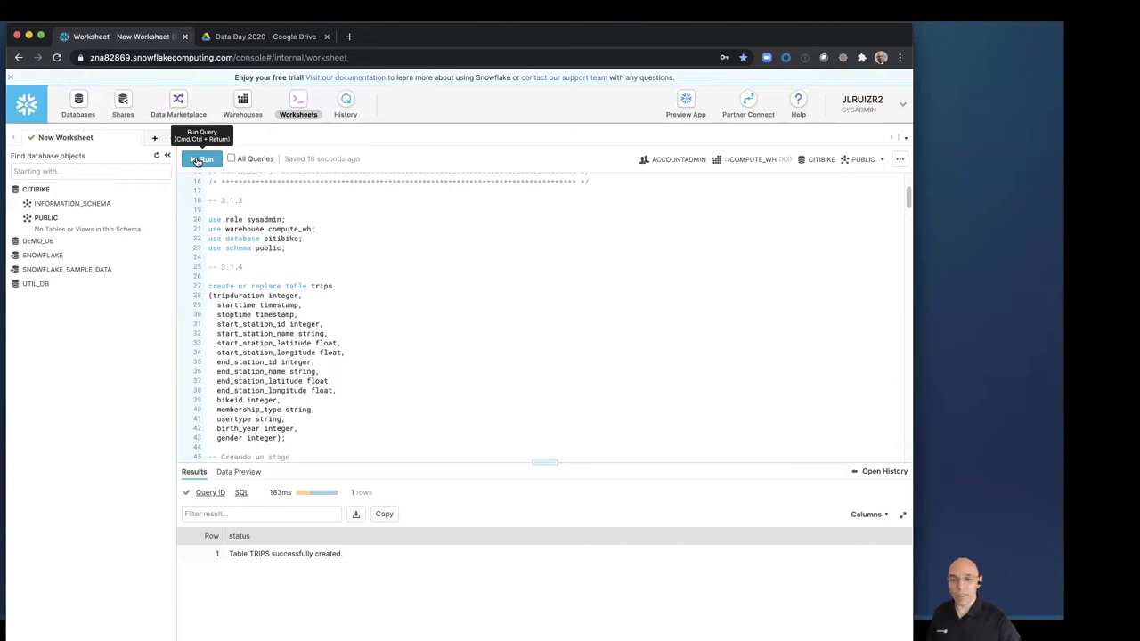
{"action": "left_click", "coordinate": [155, 154]}
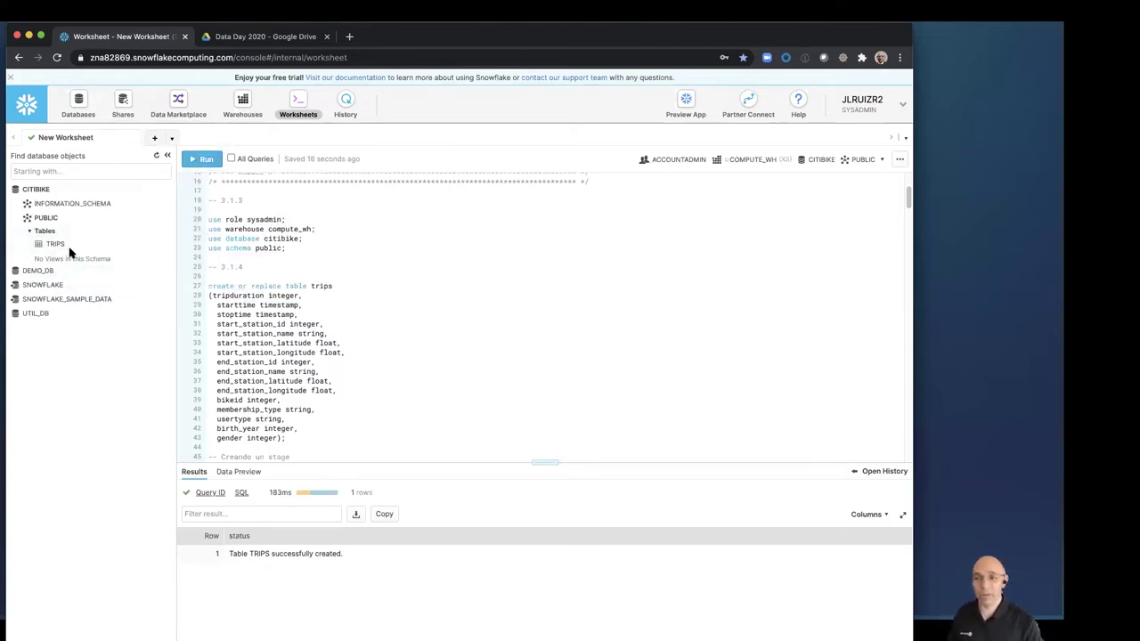
{"action": "scroll", "coordinate": [371, 349], "scroll_direction": "down", "scroll_amount": 3}
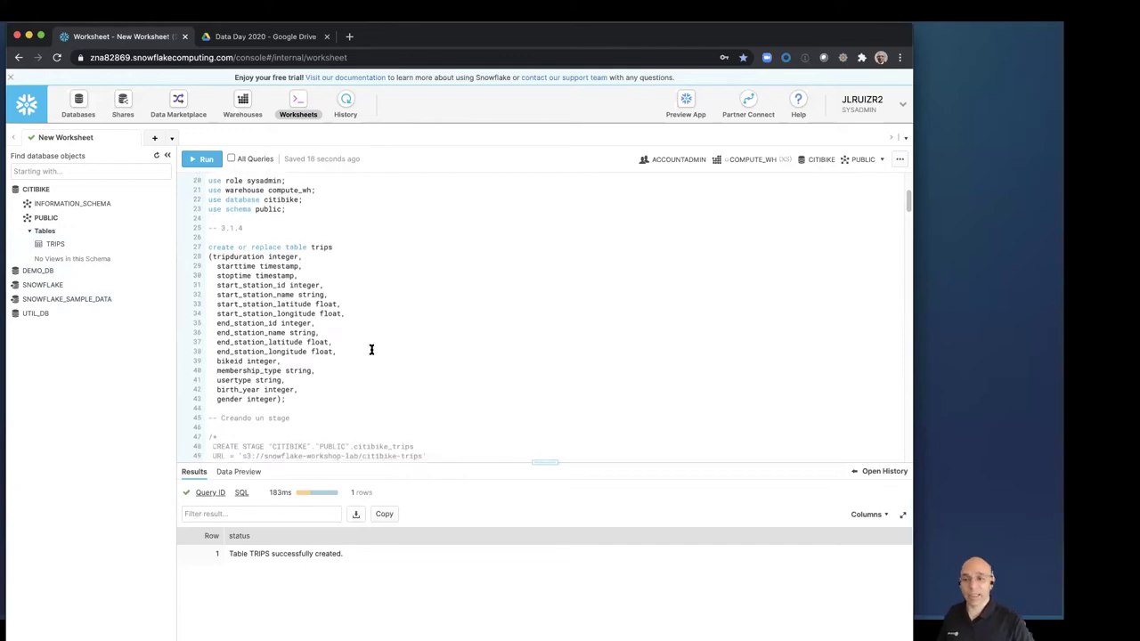
{"action": "scroll", "coordinate": [371, 349], "scroll_direction": "down", "scroll_amount": 2}
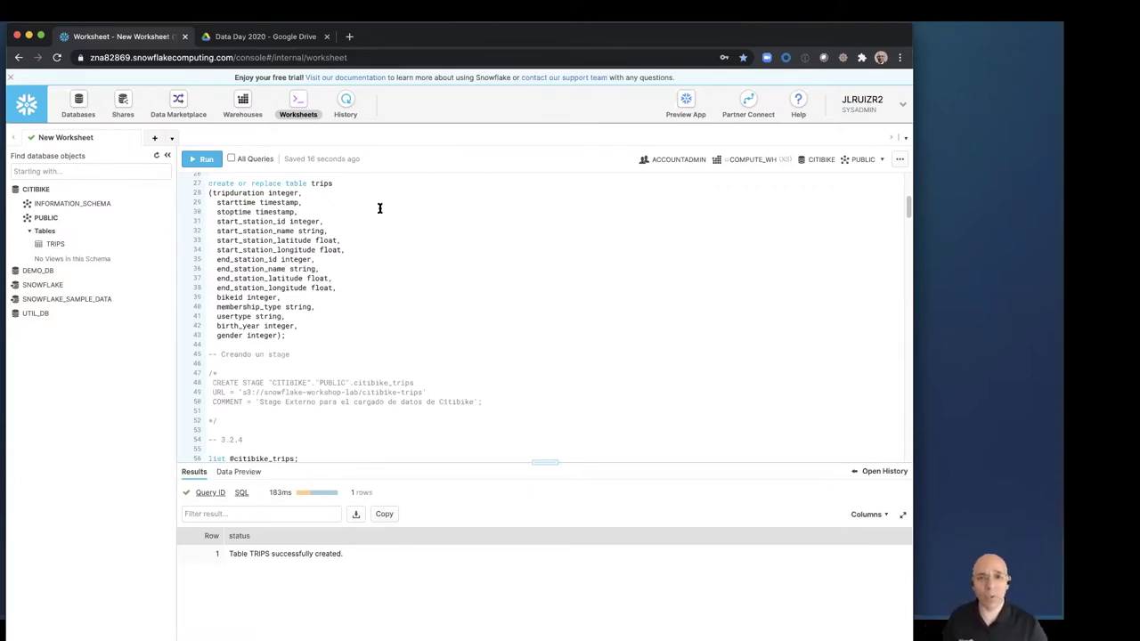
Open the bookmarked Snowflake data warehouse pricing page in a new browser tab
{"action": "left_click_drag", "start_coordinate": [452, 43], "coordinate": [461, 61]}
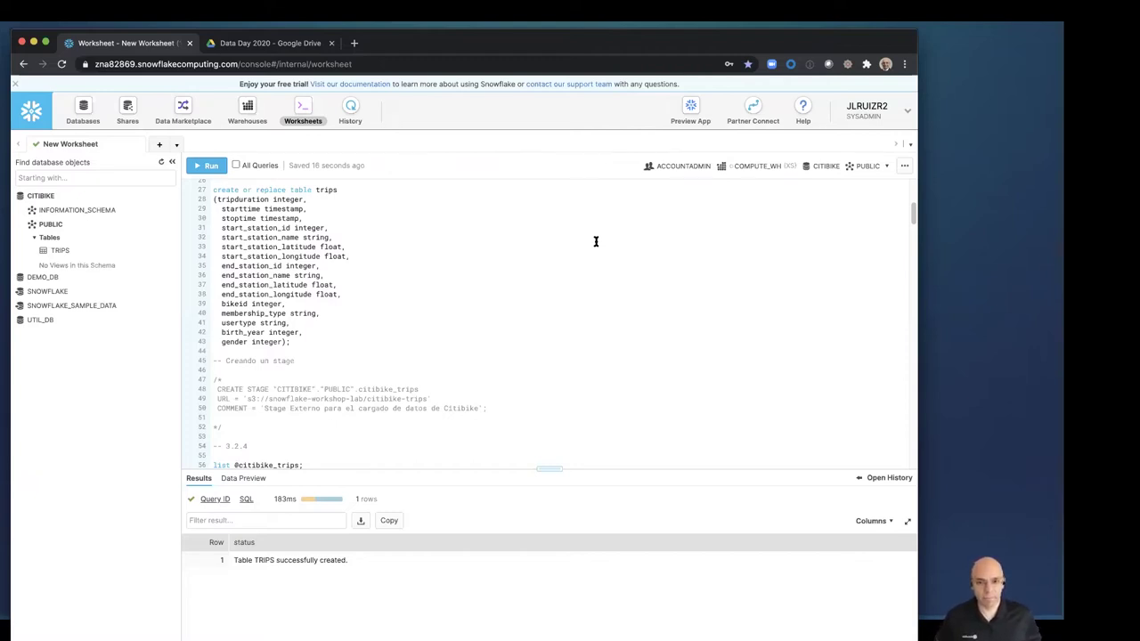
{"action": "left_click", "coordinate": [353, 43]}
{"action": "left_click", "coordinate": [160, 85]}
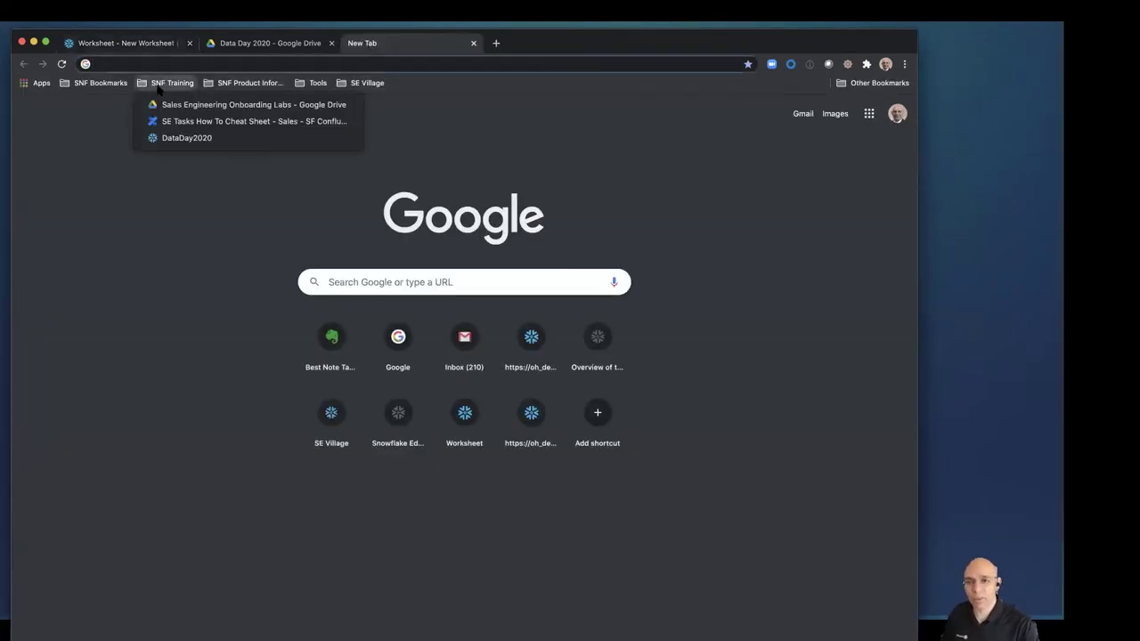
{"action": "left_click", "coordinate": [227, 84]}
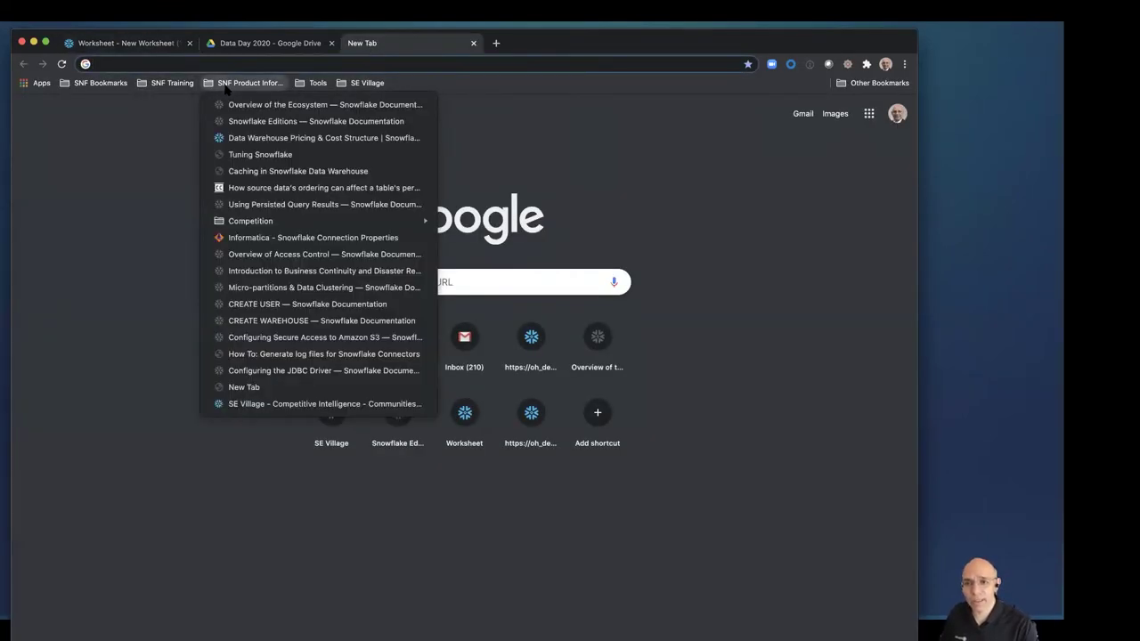
{"action": "left_click", "coordinate": [267, 137]}
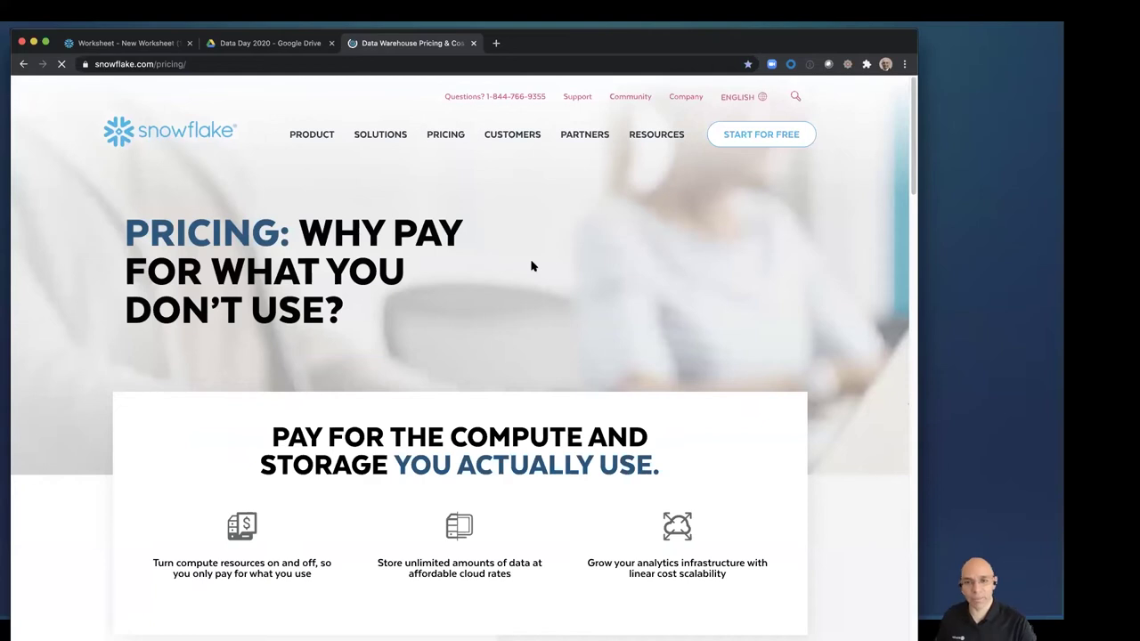
Show edition pricing for Amazon Web Services (AWS) in US East (Northern Virginia) and examine the credit and storage costs
{"action": "scroll", "coordinate": [531, 262], "scroll_direction": "down", "scroll_amount": 3}
{"action": "scroll", "coordinate": [531, 263], "scroll_direction": "down", "scroll_amount": 10}
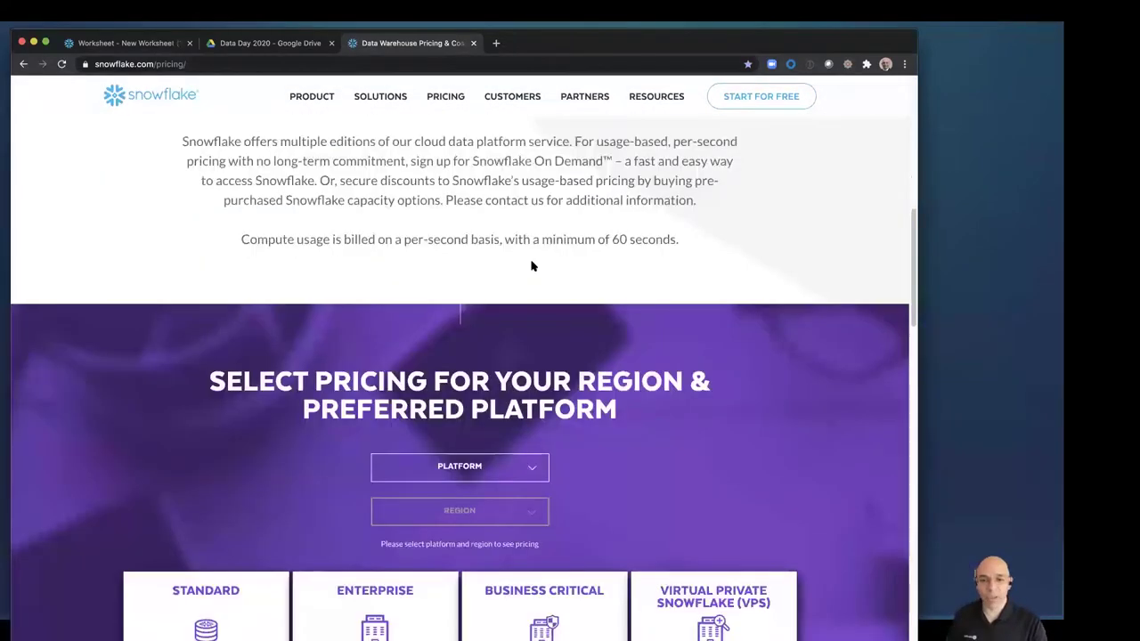
{"action": "scroll", "coordinate": [532, 264], "scroll_direction": "down", "scroll_amount": 5}
{"action": "scroll", "coordinate": [564, 266], "scroll_direction": "down", "scroll_amount": 3}
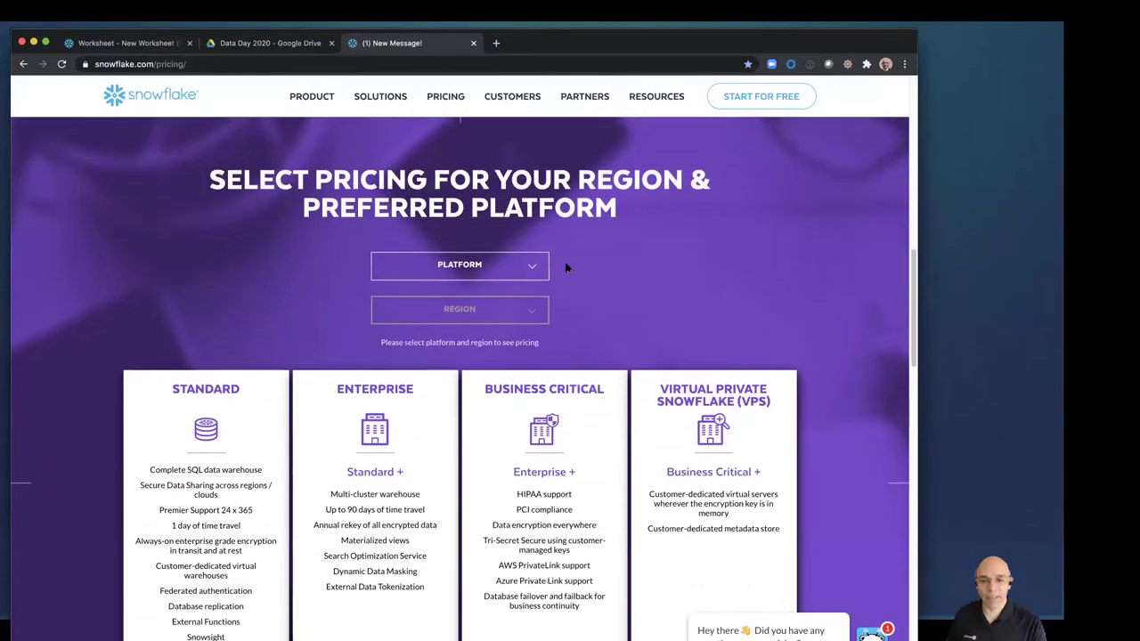
{"action": "scroll", "coordinate": [564, 267], "scroll_direction": "down", "scroll_amount": 1}
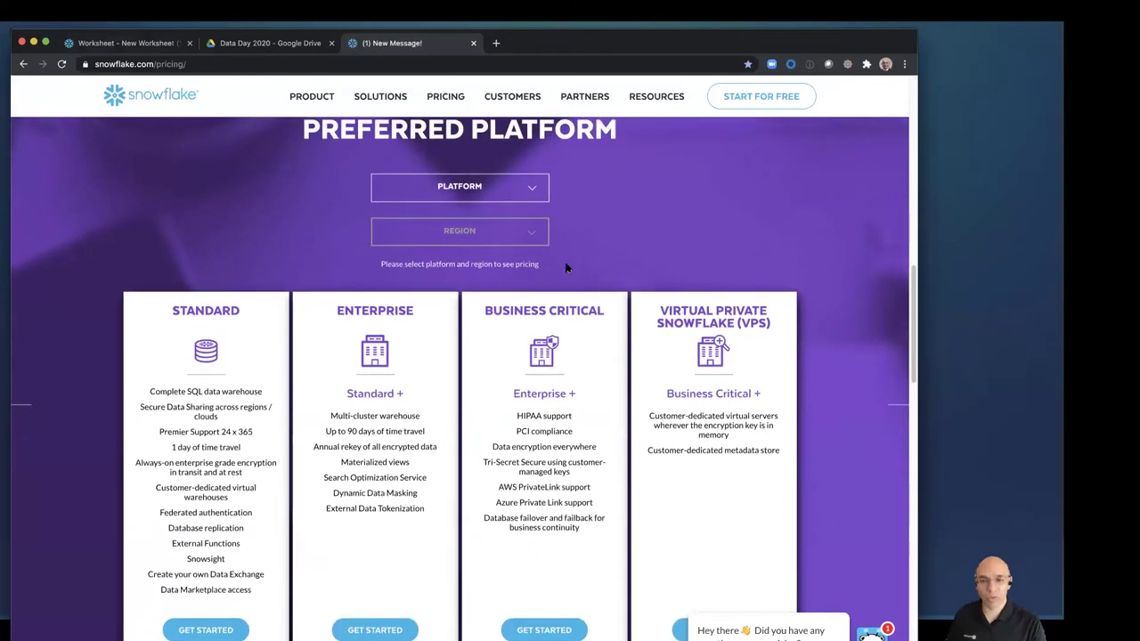
{"action": "scroll", "coordinate": [564, 267], "scroll_direction": "down", "scroll_amount": 1}
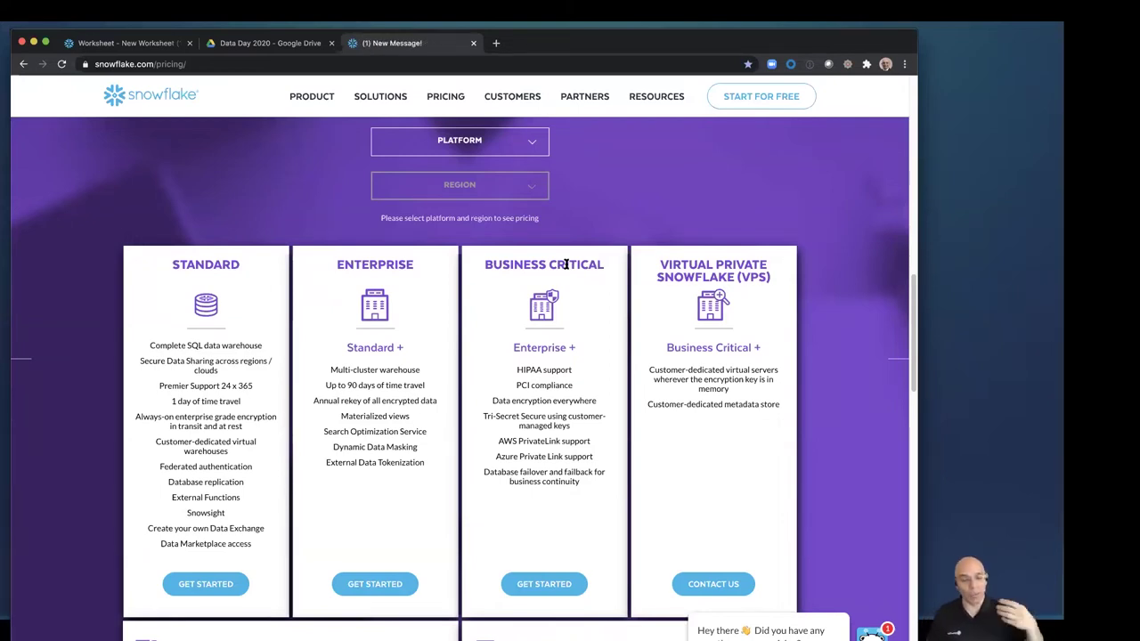
{"action": "left_click", "coordinate": [534, 143]}
{"action": "left_click", "coordinate": [527, 170]}
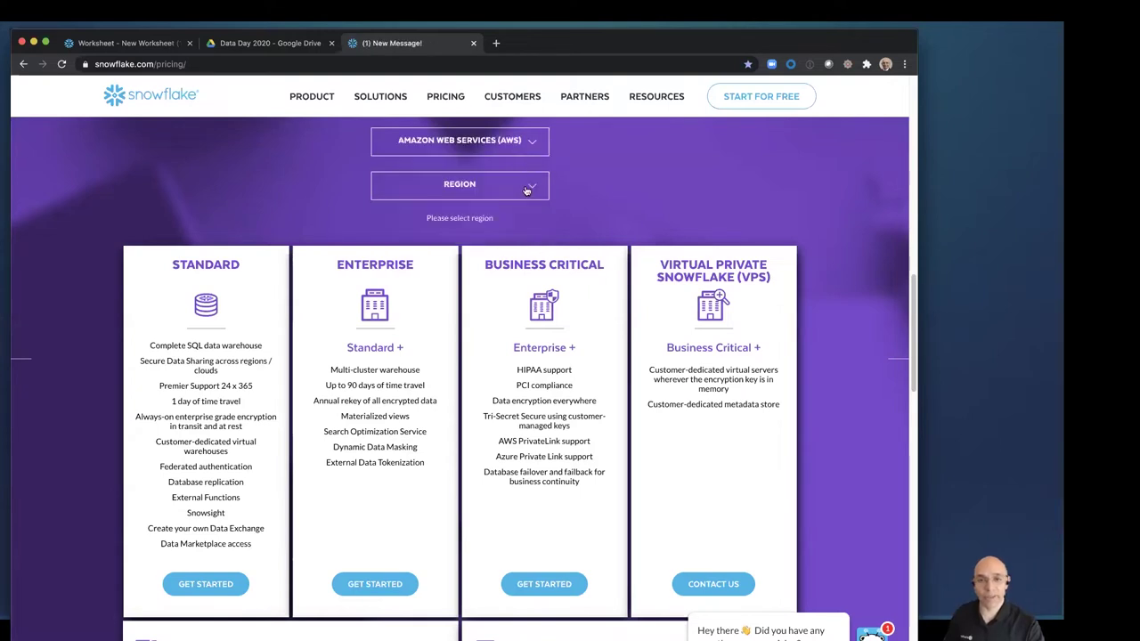
{"action": "left_click", "coordinate": [526, 189]}
{"action": "left_click", "coordinate": [510, 216]}
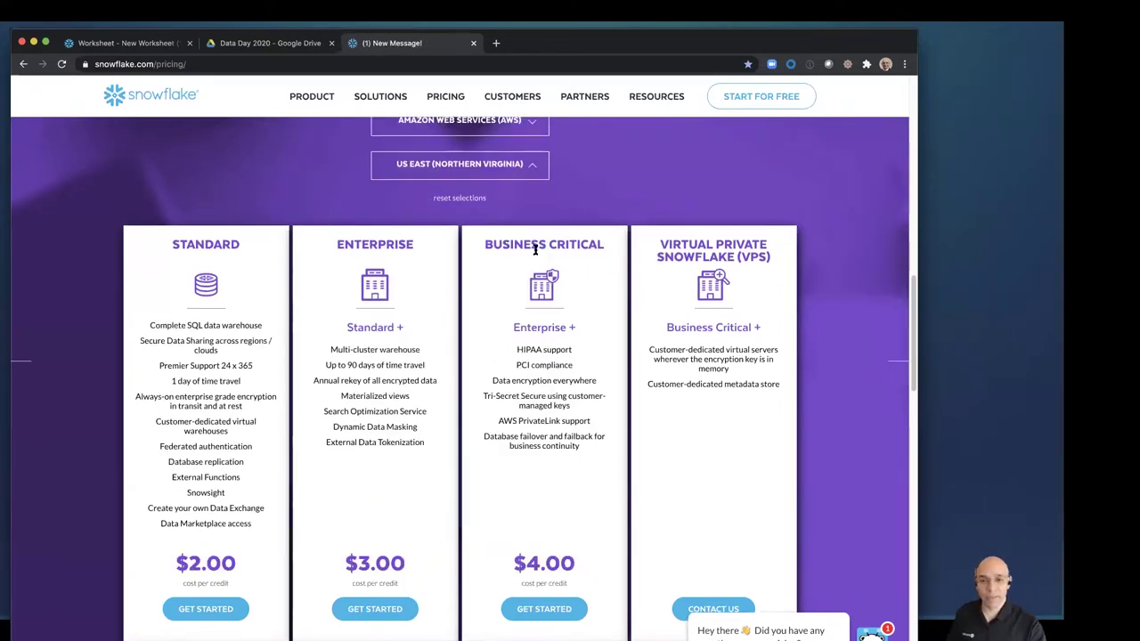
{"action": "scroll", "coordinate": [570, 303], "scroll_direction": "down", "scroll_amount": 1}
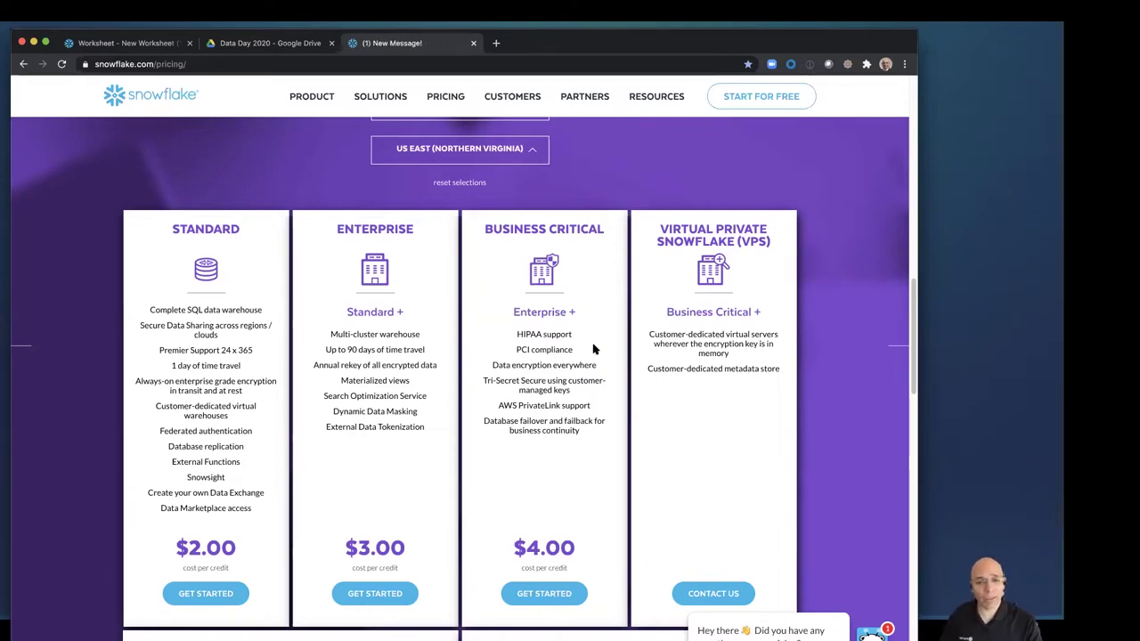
{"action": "scroll", "coordinate": [594, 349], "scroll_direction": "down", "scroll_amount": 1}
{"action": "scroll", "coordinate": [594, 349], "scroll_direction": "down", "scroll_amount": 1}
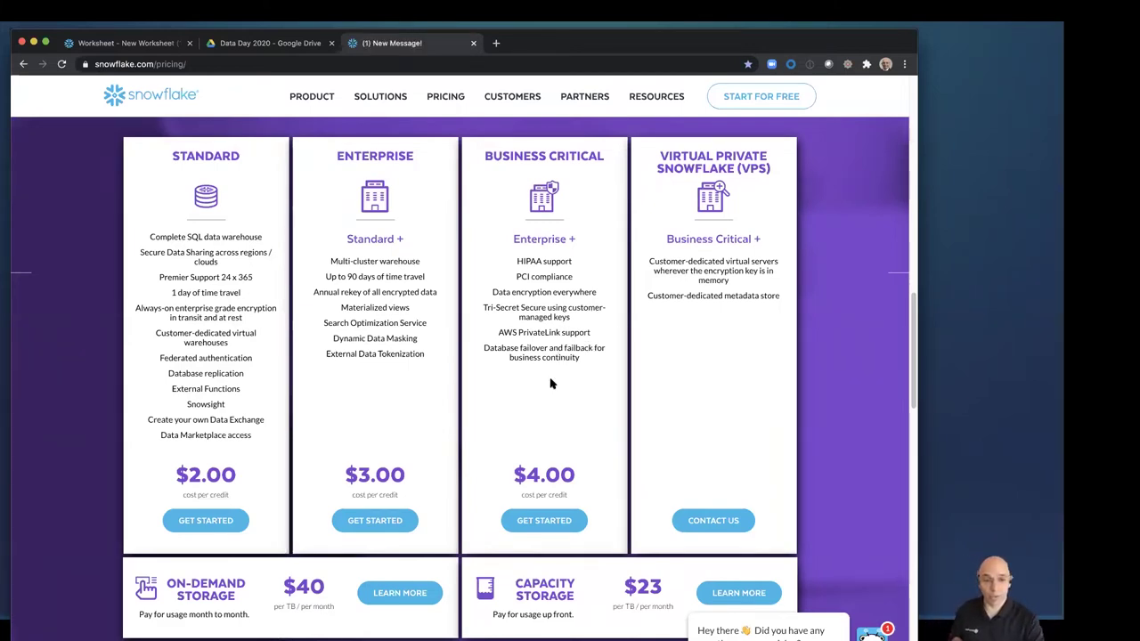
Return to the worksheet and copy the URL s3://snowflake-workshop-lab/citibike-trips from the commented CREATE STAGE statement
{"action": "left_click", "coordinate": [142, 43]}
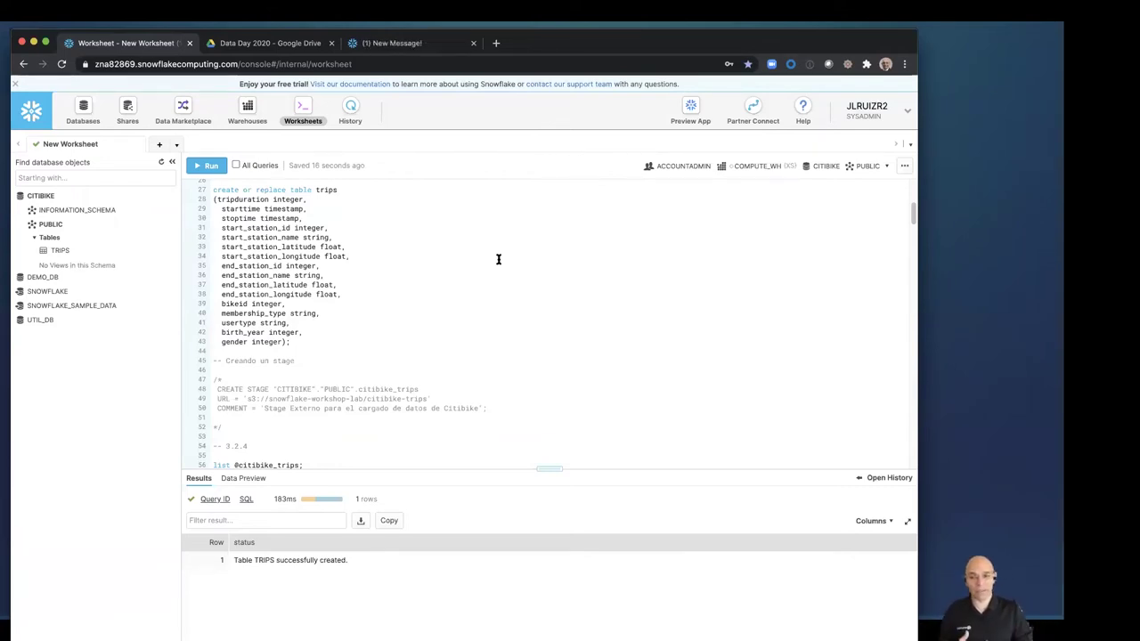
{"action": "left_click", "coordinate": [317, 389]}
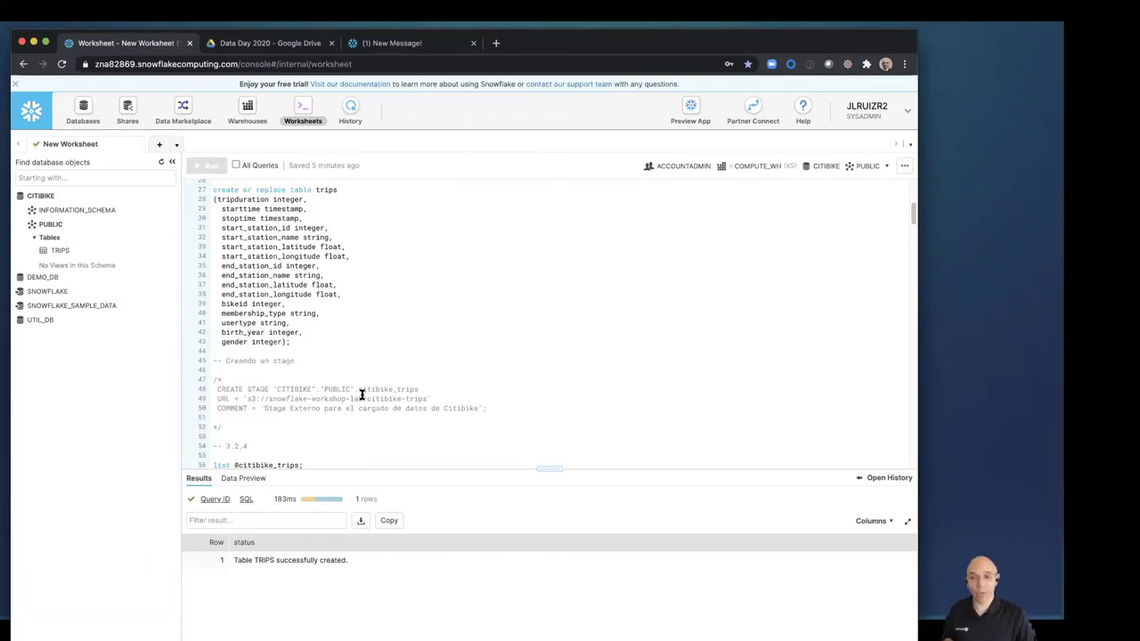
{"action": "left_click_drag", "start_coordinate": [248, 397], "coordinate": [428, 399]}
{"action": "right_click", "coordinate": [403, 400]}
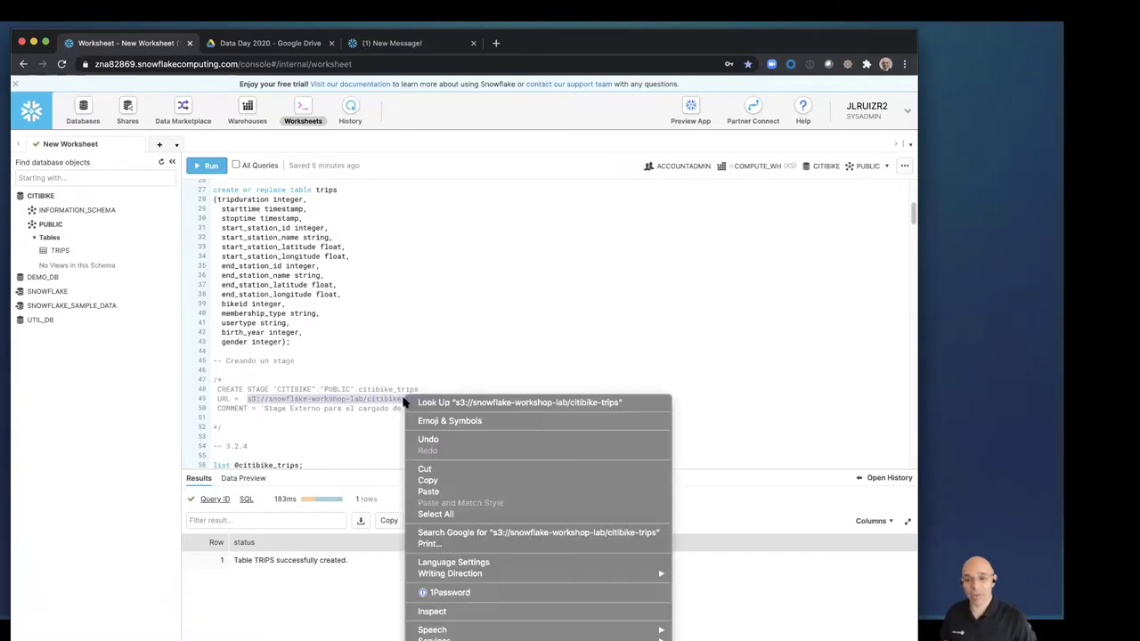
{"action": "left_click", "coordinate": [437, 480]}
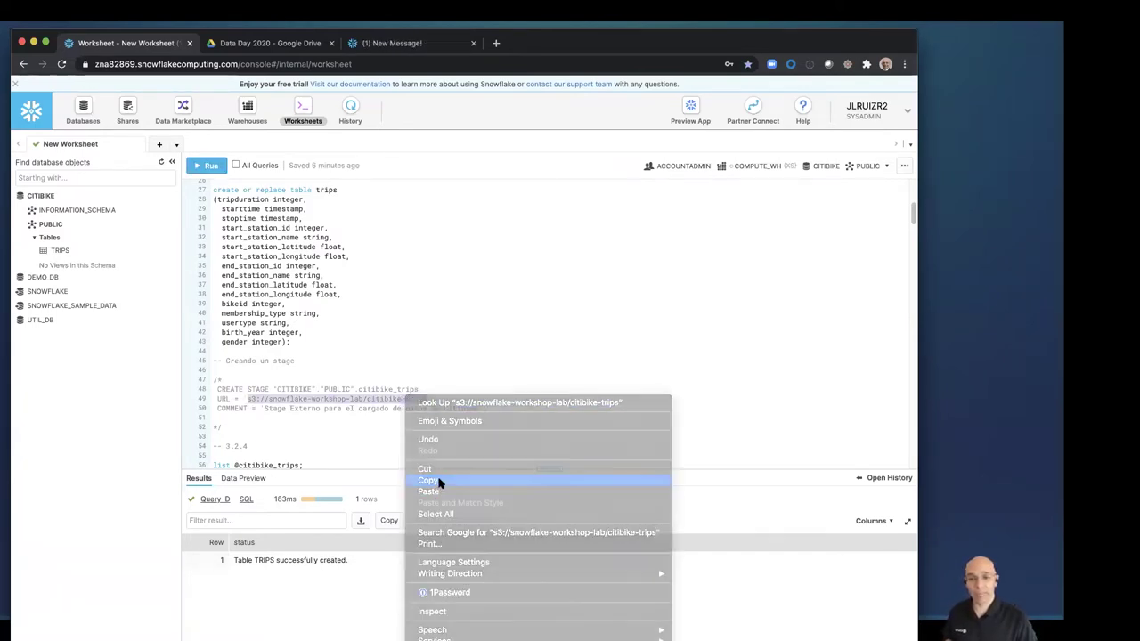
Start creating a stage in the CITIBIKE database with an existing Amazon S3 location
{"action": "left_click", "coordinate": [83, 116]}
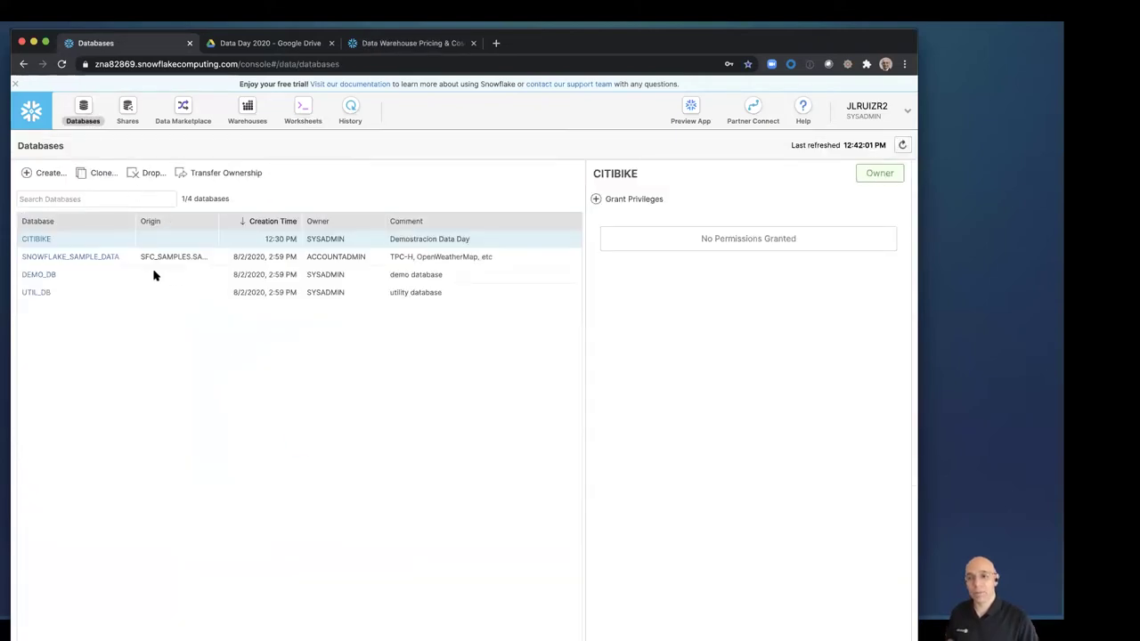
{"action": "left_click", "coordinate": [32, 238]}
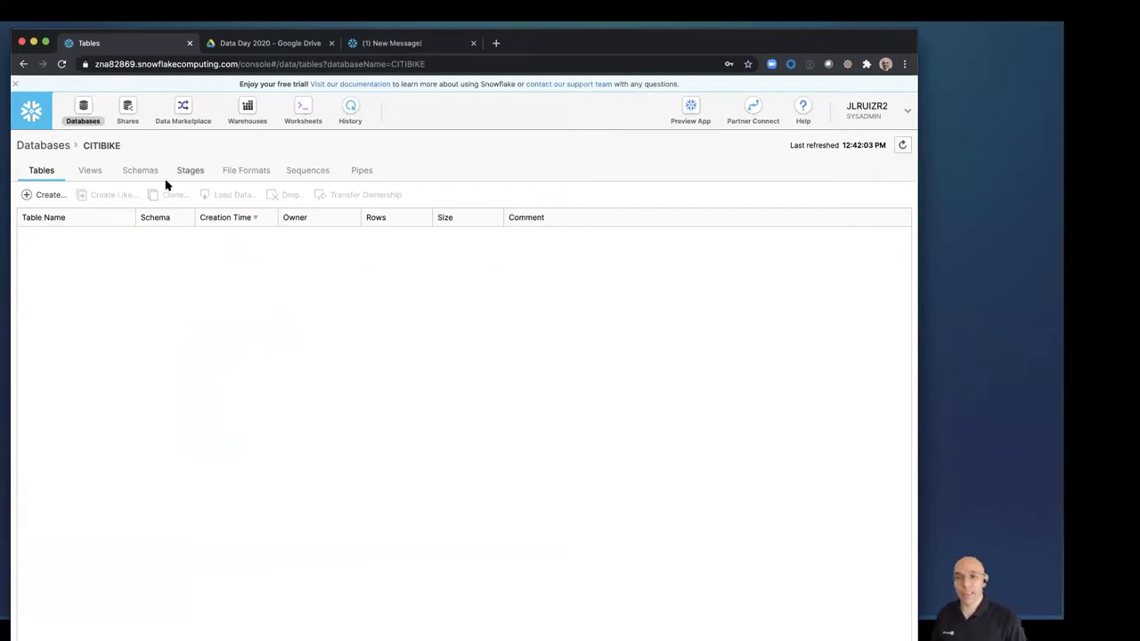
{"action": "left_click", "coordinate": [192, 171]}
{"action": "left_click", "coordinate": [39, 198]}
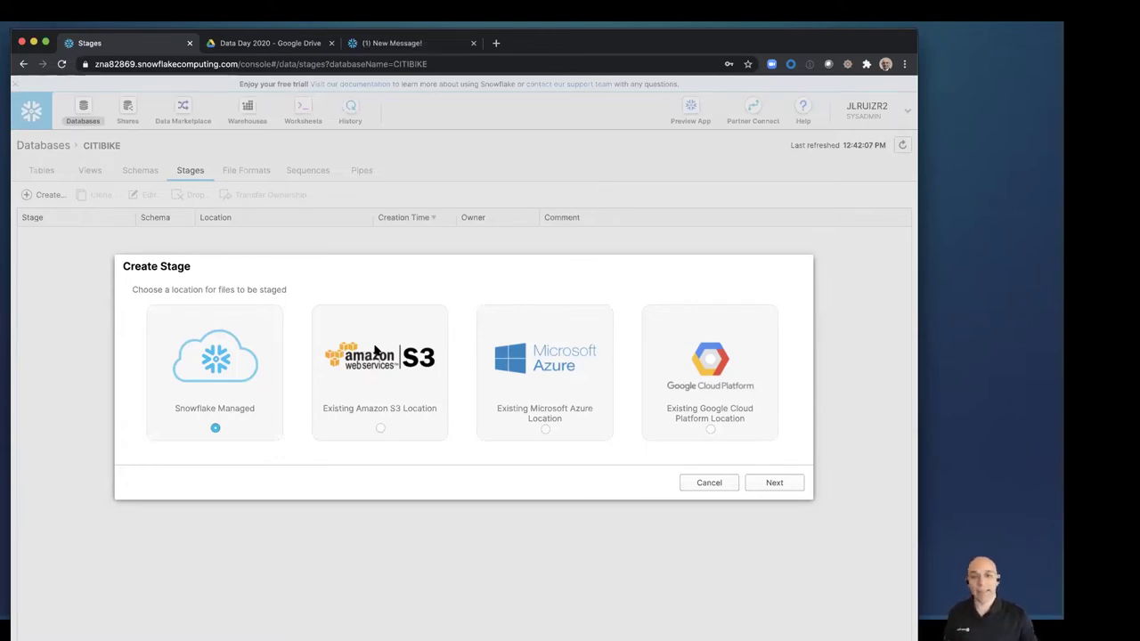
{"action": "left_click", "coordinate": [381, 429]}
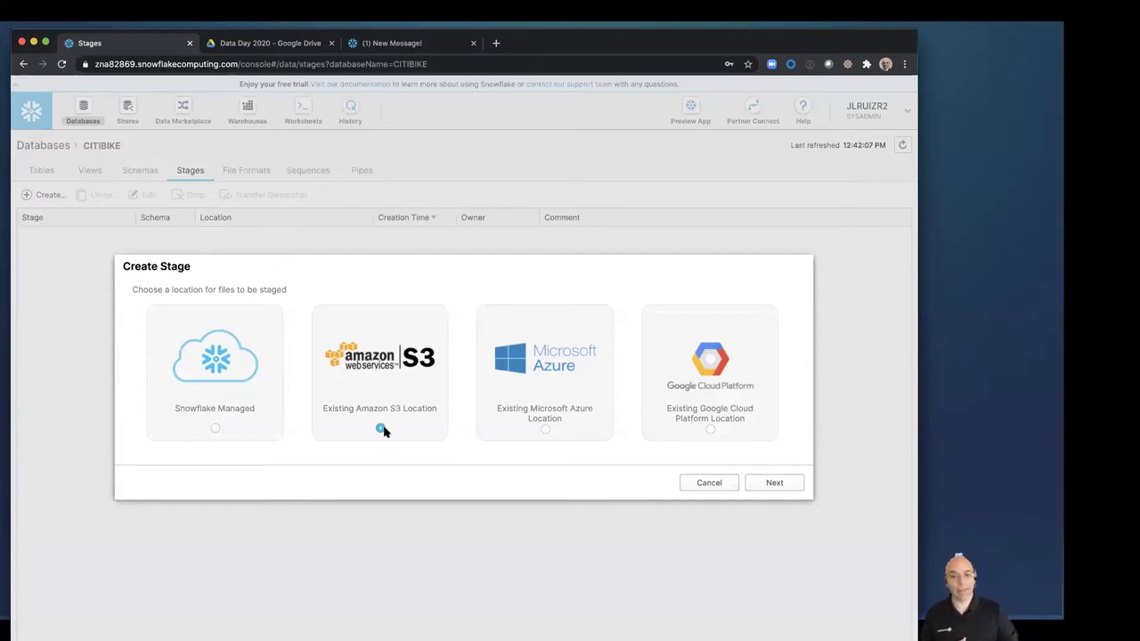
{"action": "left_click", "coordinate": [797, 483]}
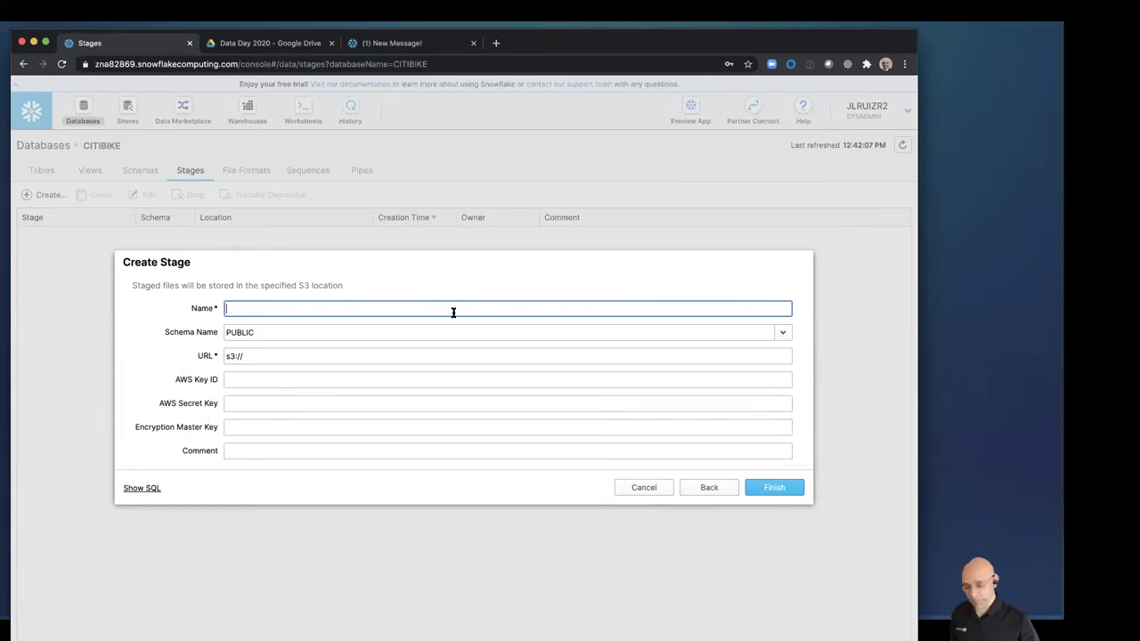
Name the new stage CSV and set its URL to s3://snowflake-workshop-lab/citibike-trips
{"action": "type", "text": "CSV"}
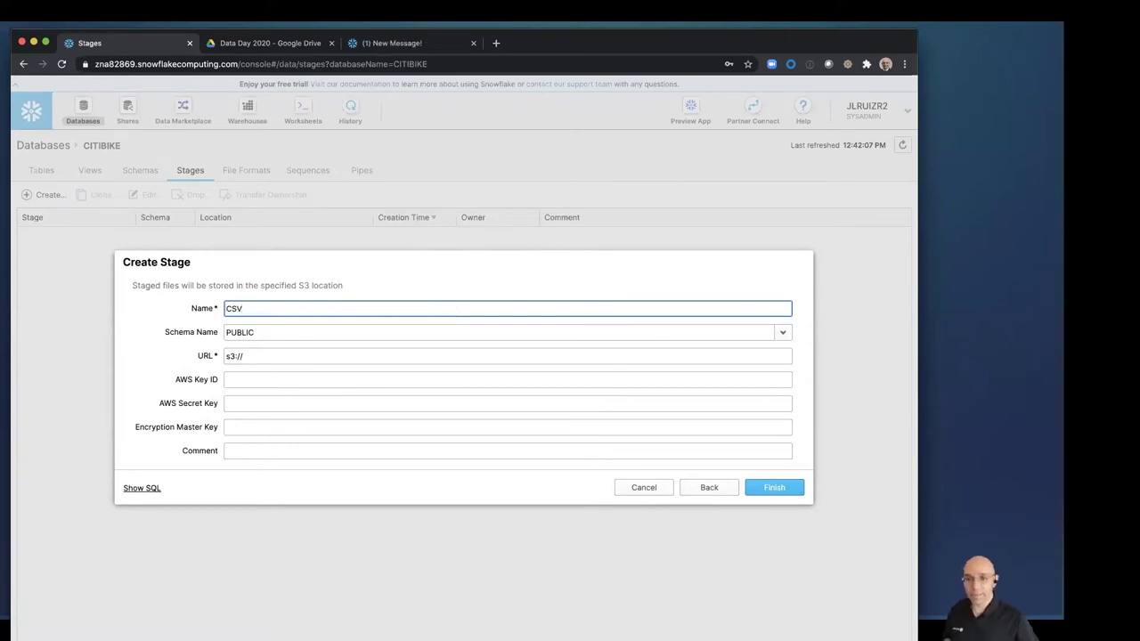
{"action": "left_click", "coordinate": [373, 357]}
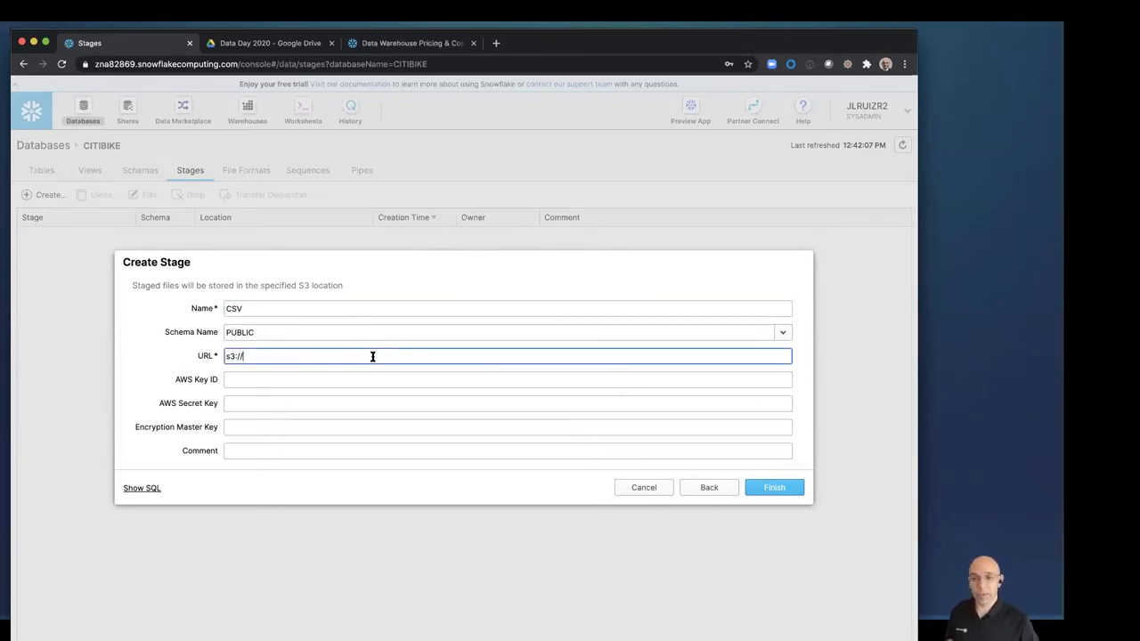
{"action": "left_click_drag", "start_coordinate": [243, 356], "coordinate": [219, 358]}
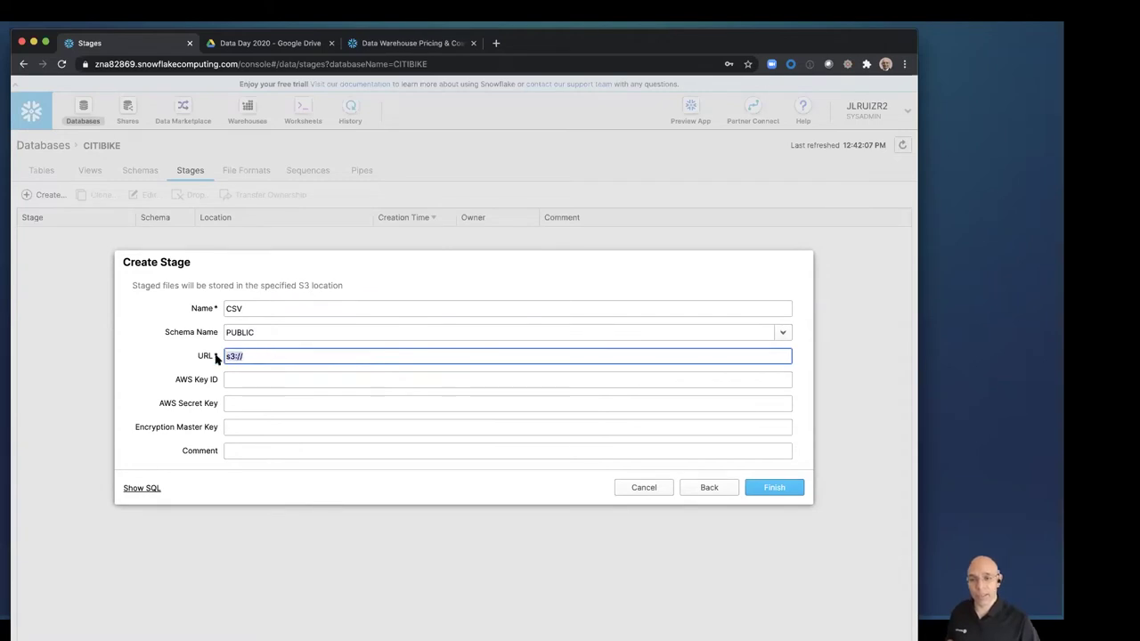
{"action": "right_click", "coordinate": [229, 355]}
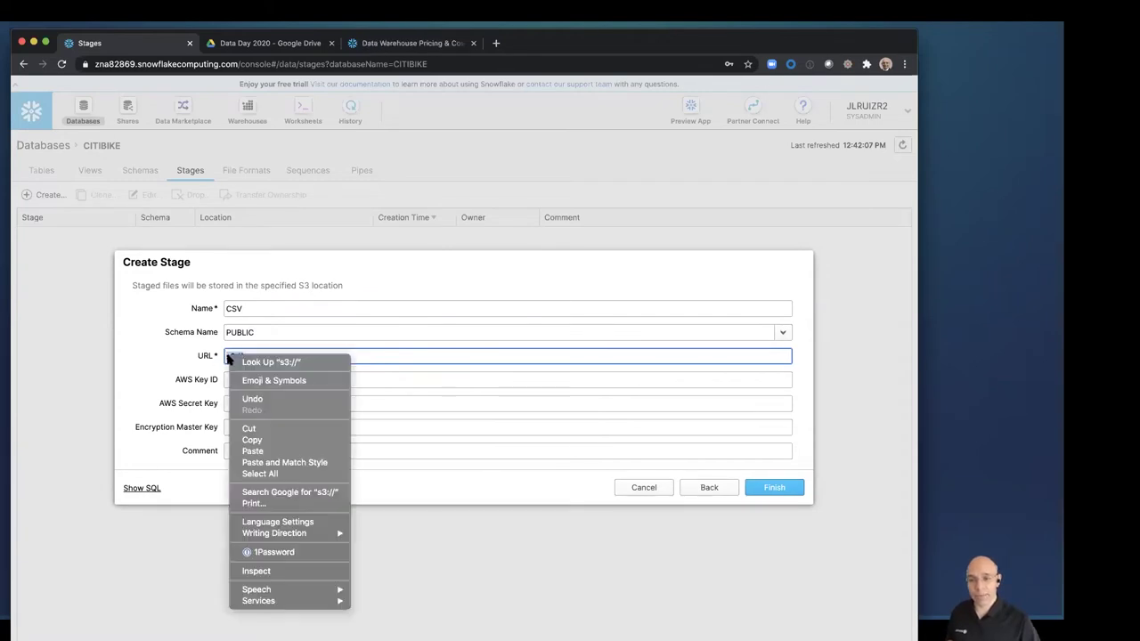
{"action": "left_click", "coordinate": [268, 462]}
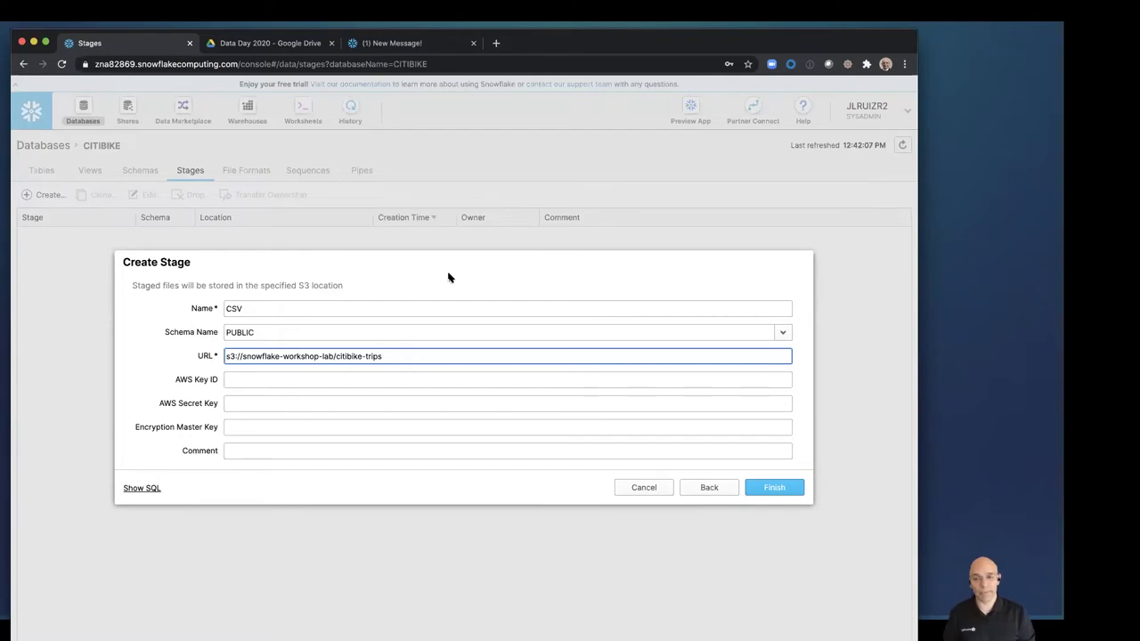
Review the generated CREATE STAGE SQL and finish creating the CSV stage in the PUBLIC schema
{"action": "left_click", "coordinate": [131, 492]}
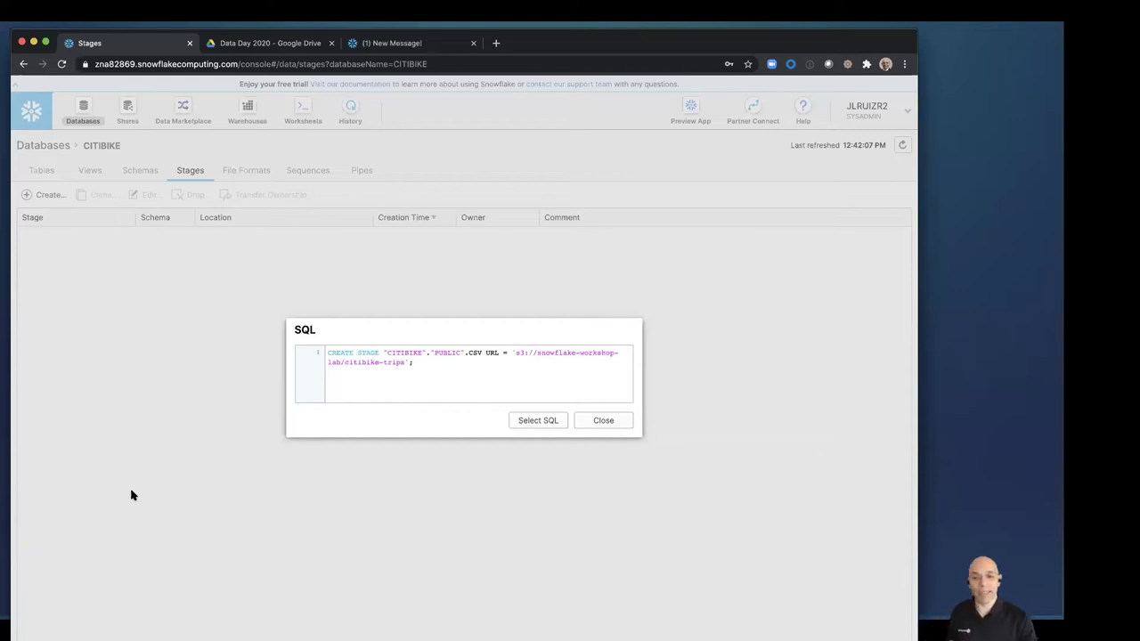
{"action": "left_click", "coordinate": [603, 420]}
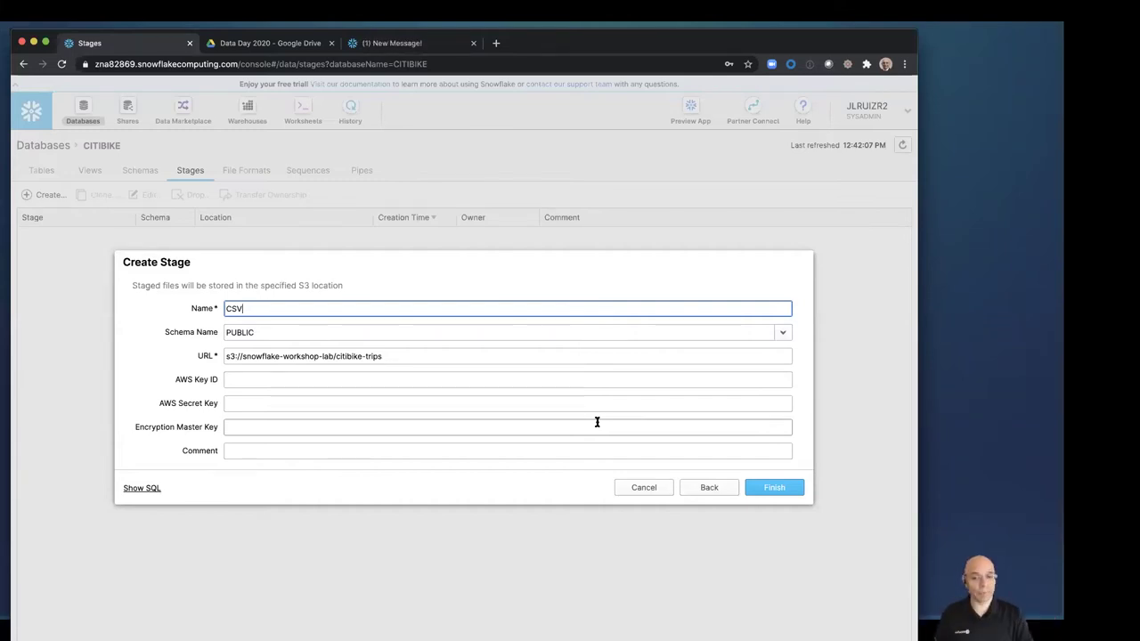
{"action": "left_click", "coordinate": [774, 488]}
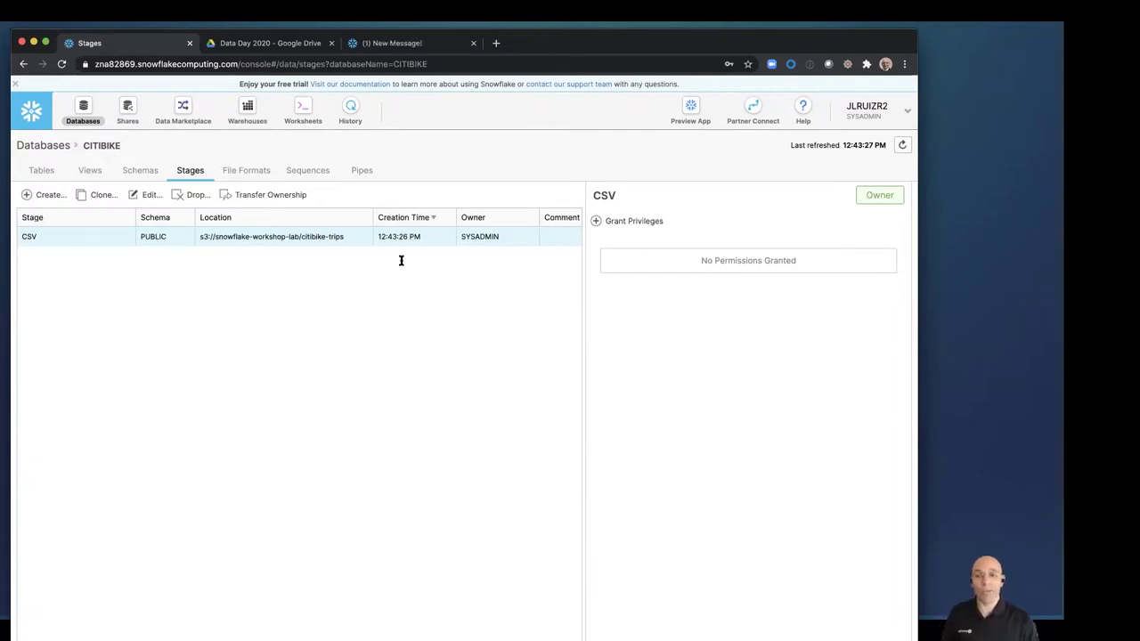
Return to the worksheet and run only the commented CREATE STAGE statement for citibike_trips, including its URL and COMMENT lines
{"action": "left_click", "coordinate": [303, 110]}
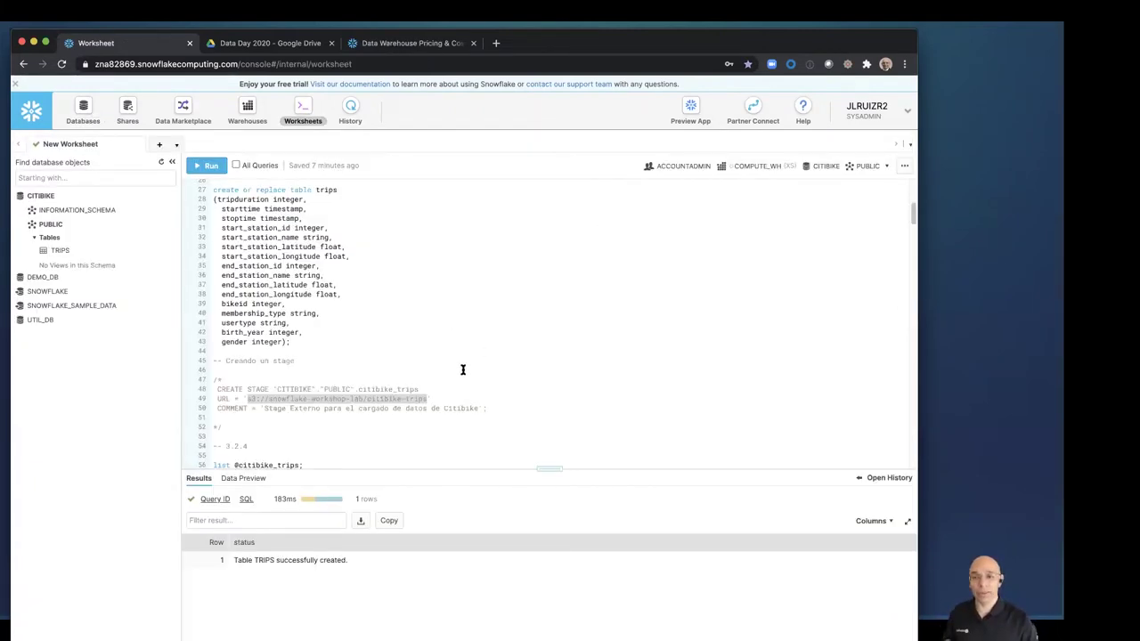
{"action": "scroll", "coordinate": [462, 369], "scroll_direction": "down", "scroll_amount": 3}
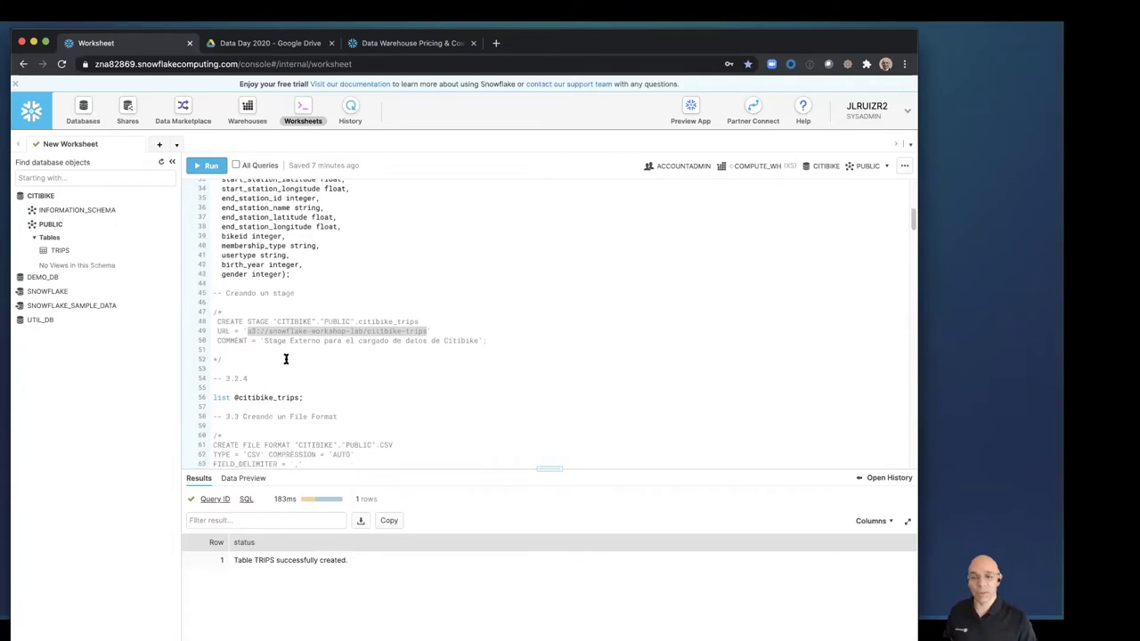
{"action": "left_click", "coordinate": [379, 329]}
{"action": "scroll", "coordinate": [234, 321], "scroll_direction": "down", "scroll_amount": 1}
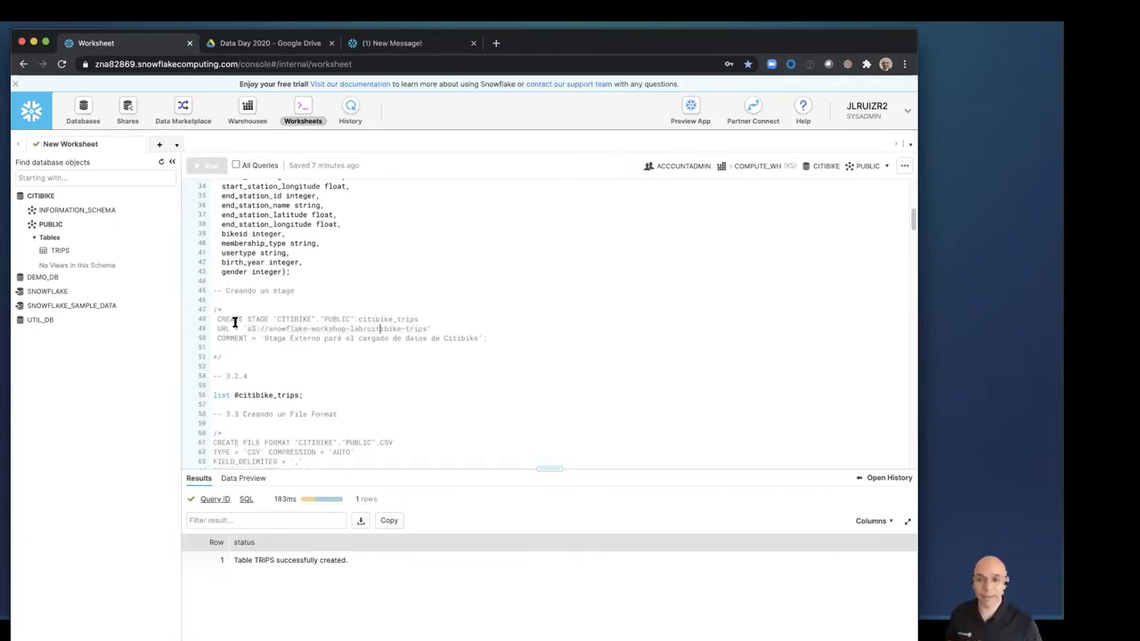
{"action": "left_click_drag", "start_coordinate": [214, 318], "coordinate": [487, 339]}
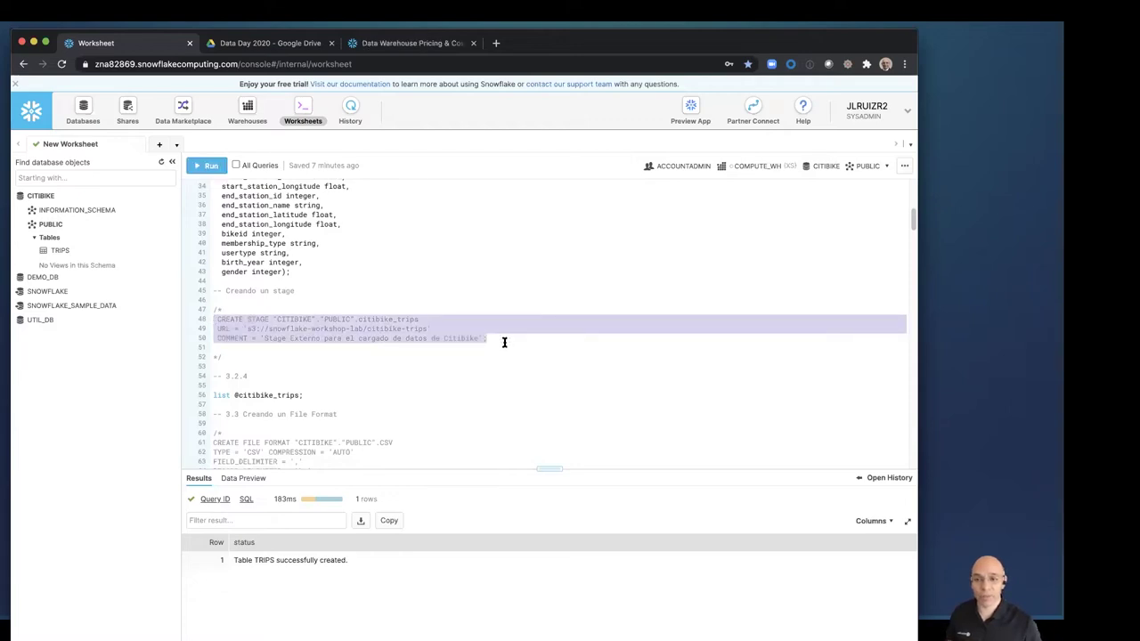
{"action": "left_click", "coordinate": [209, 165]}
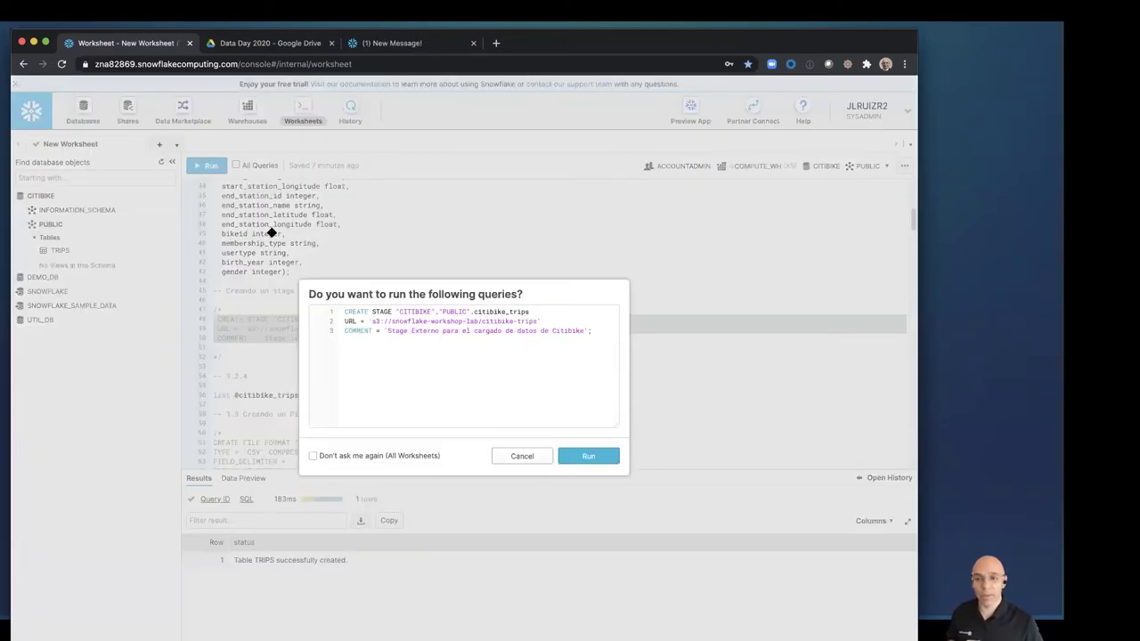
{"action": "left_click", "coordinate": [590, 458]}
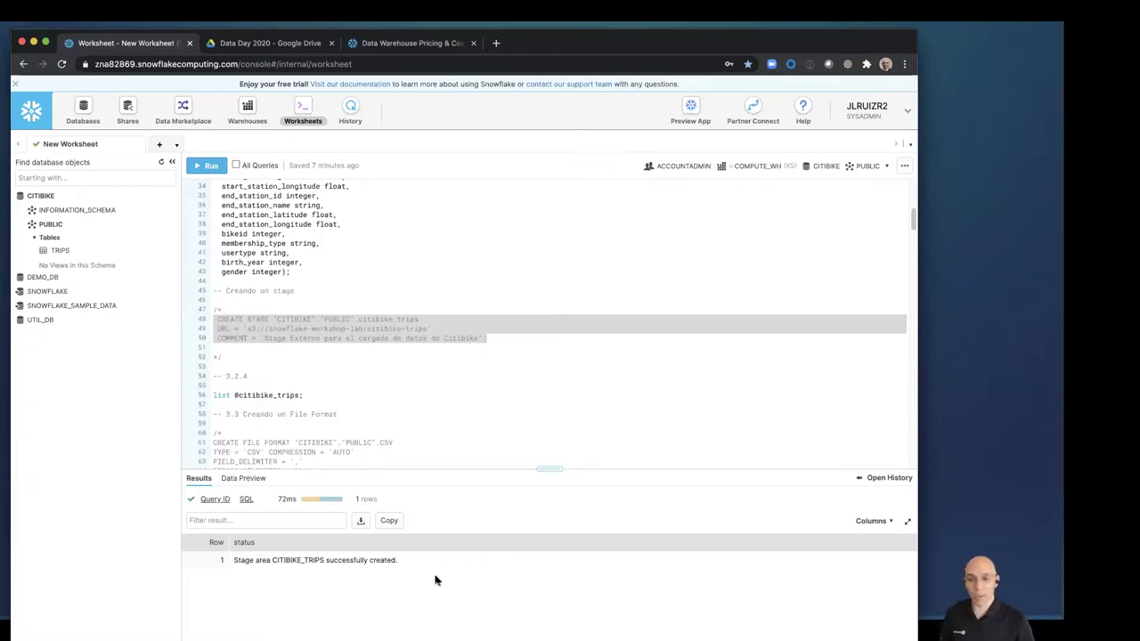
{"action": "left_click", "coordinate": [263, 394]}
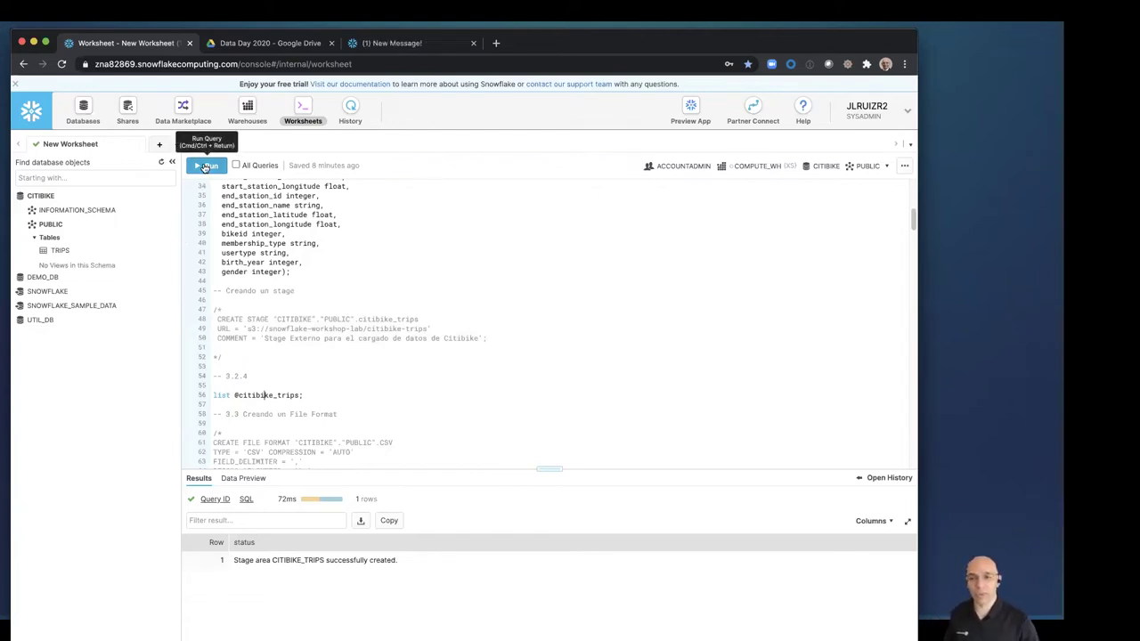
{"action": "scroll", "coordinate": [297, 389], "scroll_direction": "down", "scroll_amount": 1}
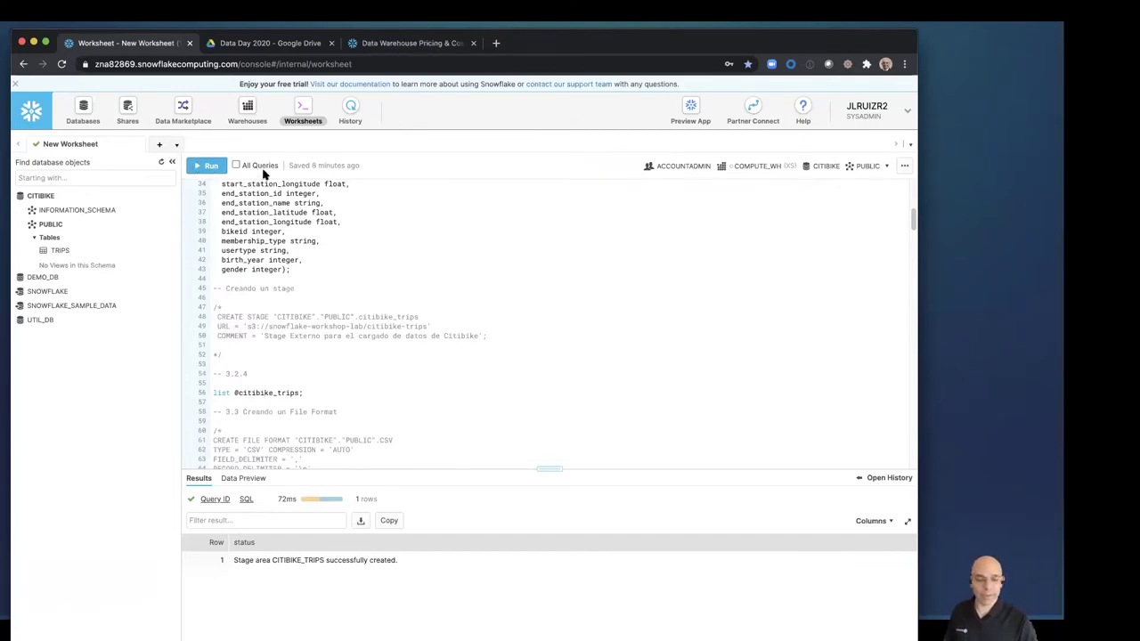
{"action": "left_click", "coordinate": [207, 166]}
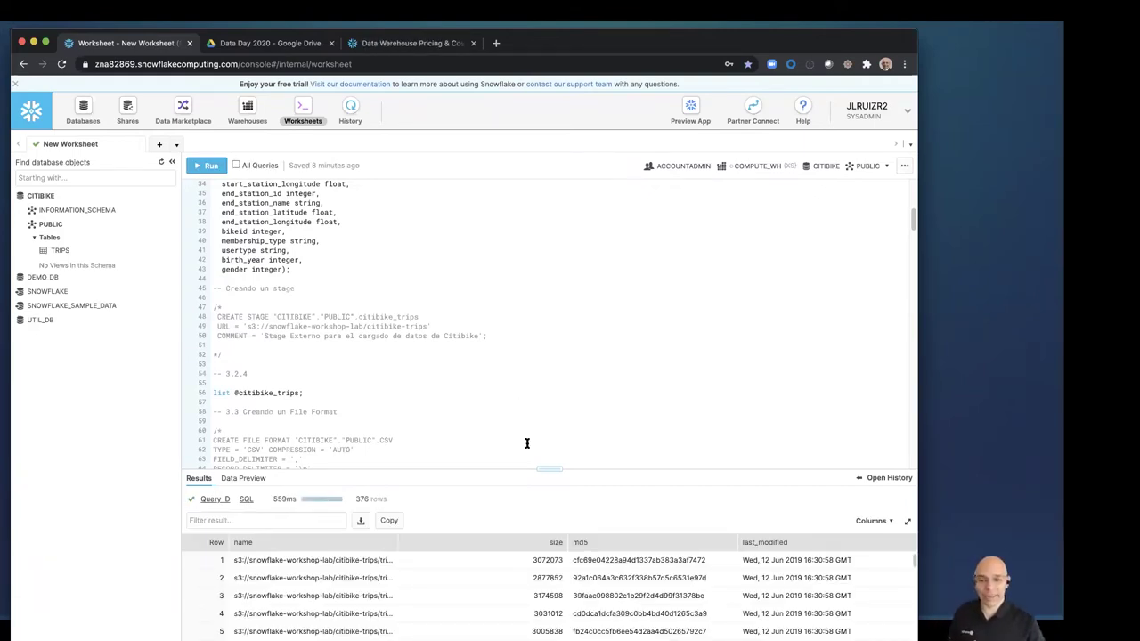
Enlarge the results area and widen the name column to examine the staged file names
{"action": "left_click_drag", "start_coordinate": [538, 468], "coordinate": [521, 362]}
{"action": "left_click_drag", "start_coordinate": [398, 440], "coordinate": [473, 440]}
{"action": "scroll", "coordinate": [606, 485], "scroll_direction": "down", "scroll_amount": 20}
{"action": "scroll", "coordinate": [757, 494], "scroll_direction": "up", "scroll_amount": 20}
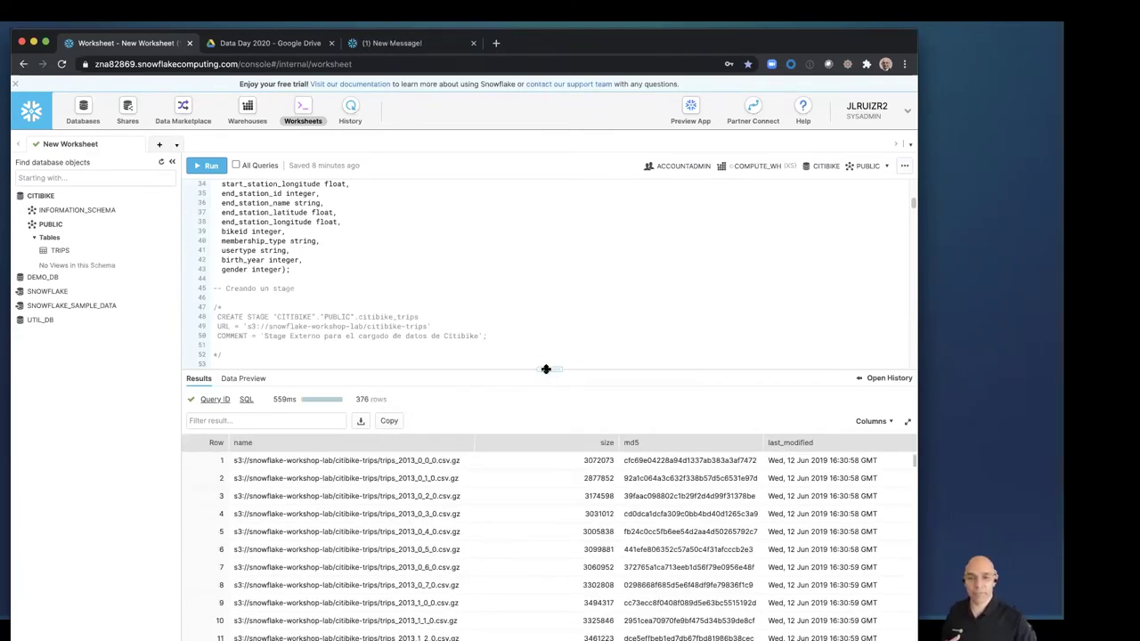
{"action": "left_click_drag", "start_coordinate": [546, 404], "coordinate": [540, 433]}
Set the browser page zoom to 125% so the worksheet code is easier to read
{"action": "scroll", "coordinate": [447, 370], "scroll_direction": "down", "scroll_amount": 3}
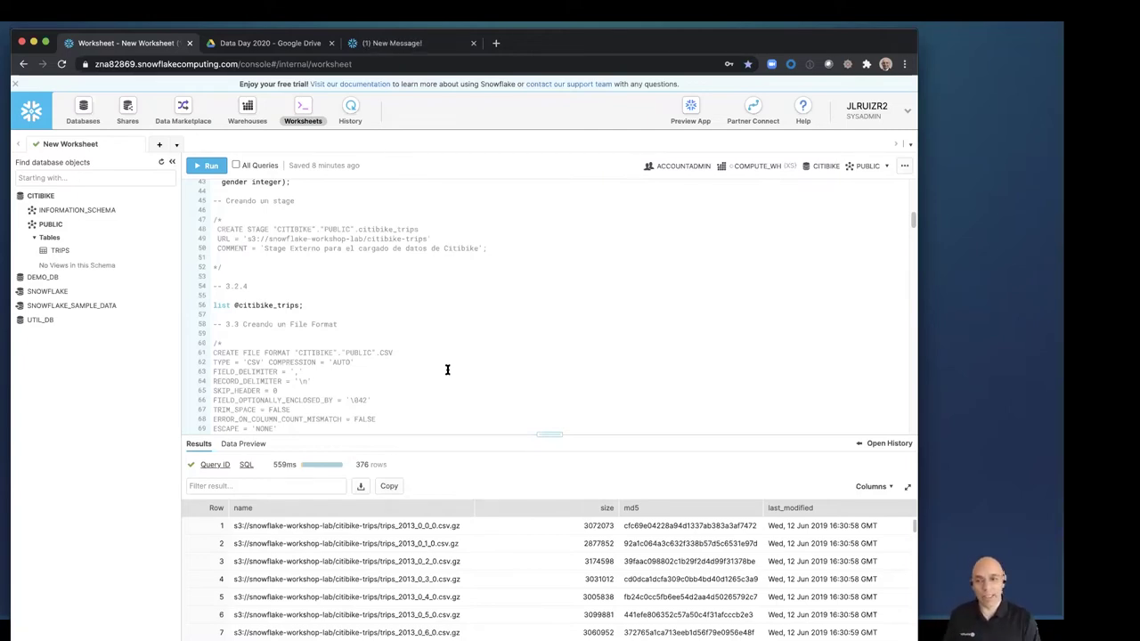
{"action": "scroll", "coordinate": [447, 370], "scroll_direction": "down", "scroll_amount": 6}
{"action": "scroll", "coordinate": [447, 370], "scroll_direction": "up", "scroll_amount": 1}
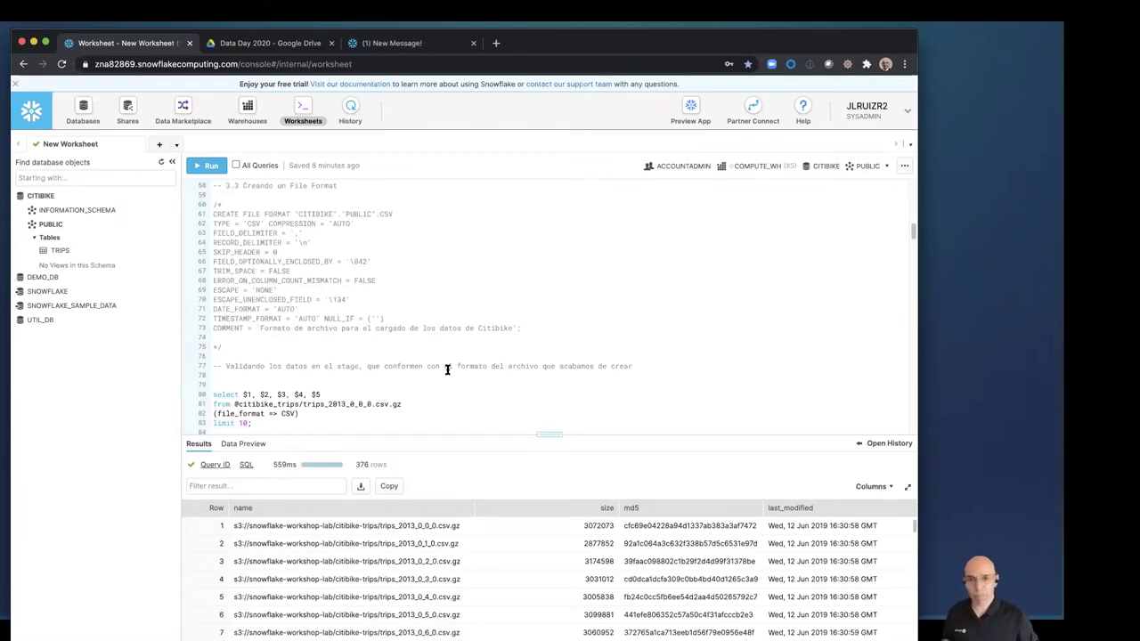
{"action": "scroll", "coordinate": [468, 327], "scroll_direction": "down", "scroll_amount": 5}
{"action": "scroll", "coordinate": [569, 298], "scroll_direction": "up", "scroll_amount": 1}
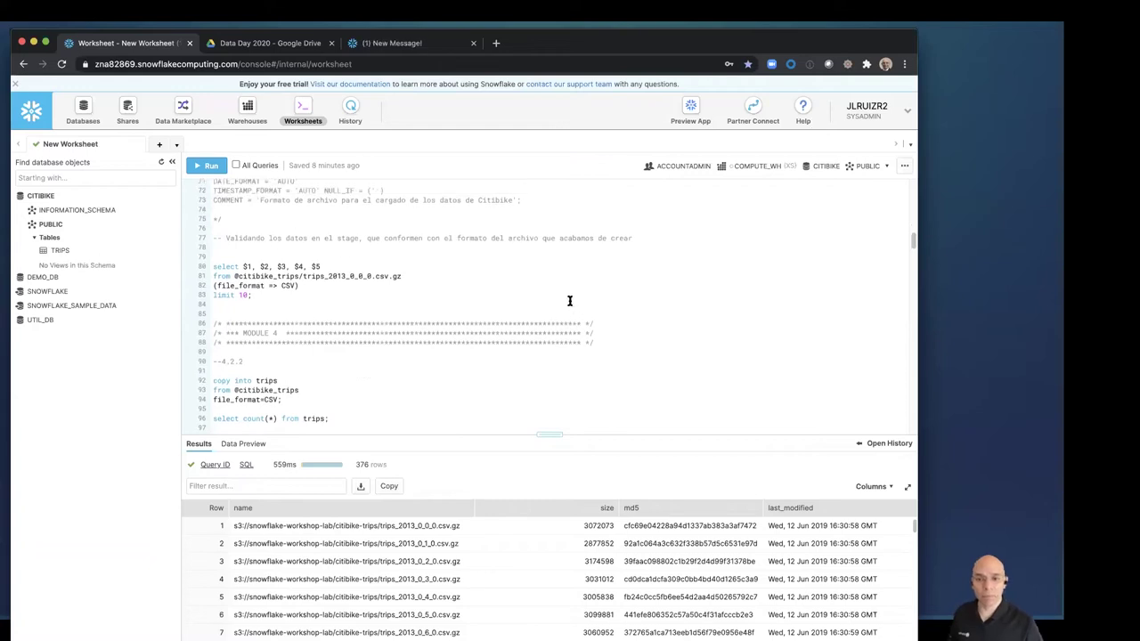
{"action": "left_click", "coordinate": [904, 64]}
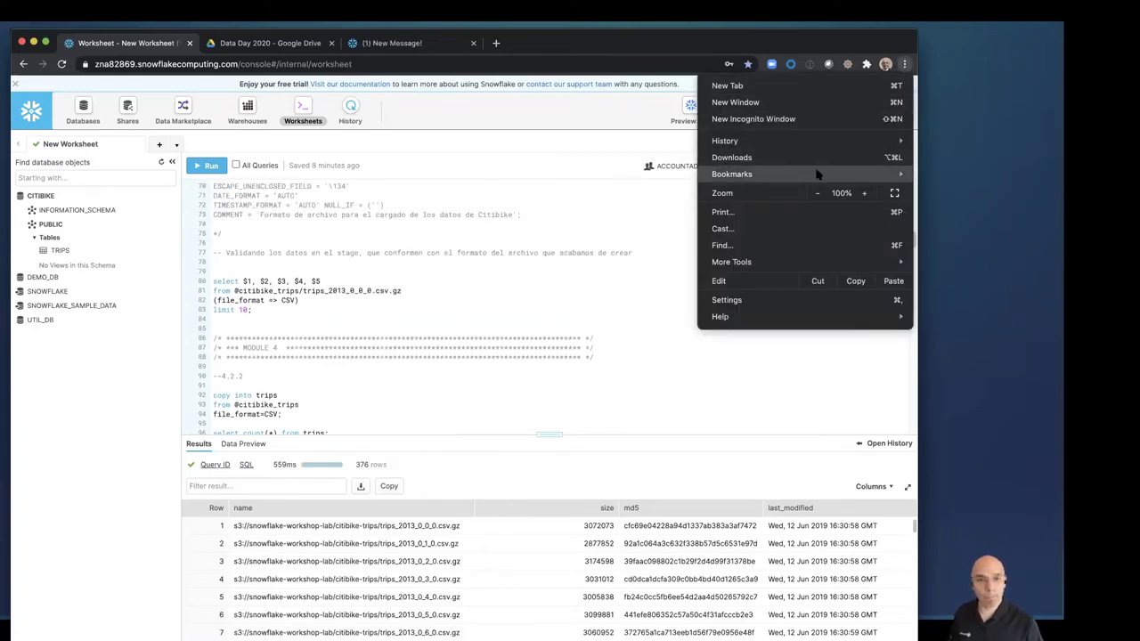
{"action": "left_click", "coordinate": [864, 193]}
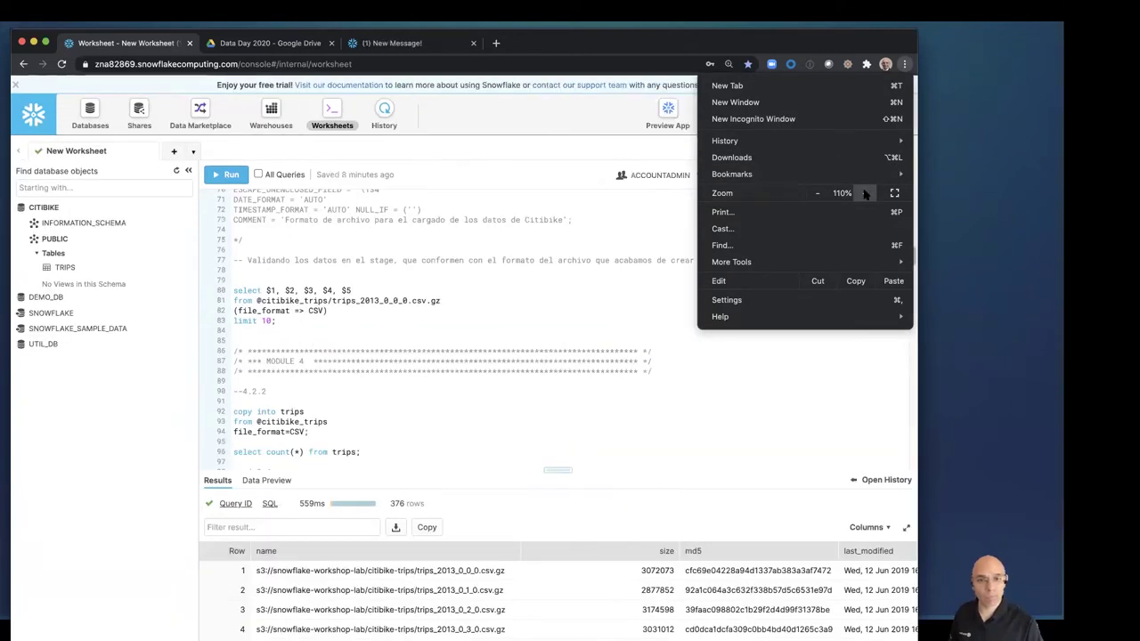
{"action": "left_click", "coordinate": [864, 193]}
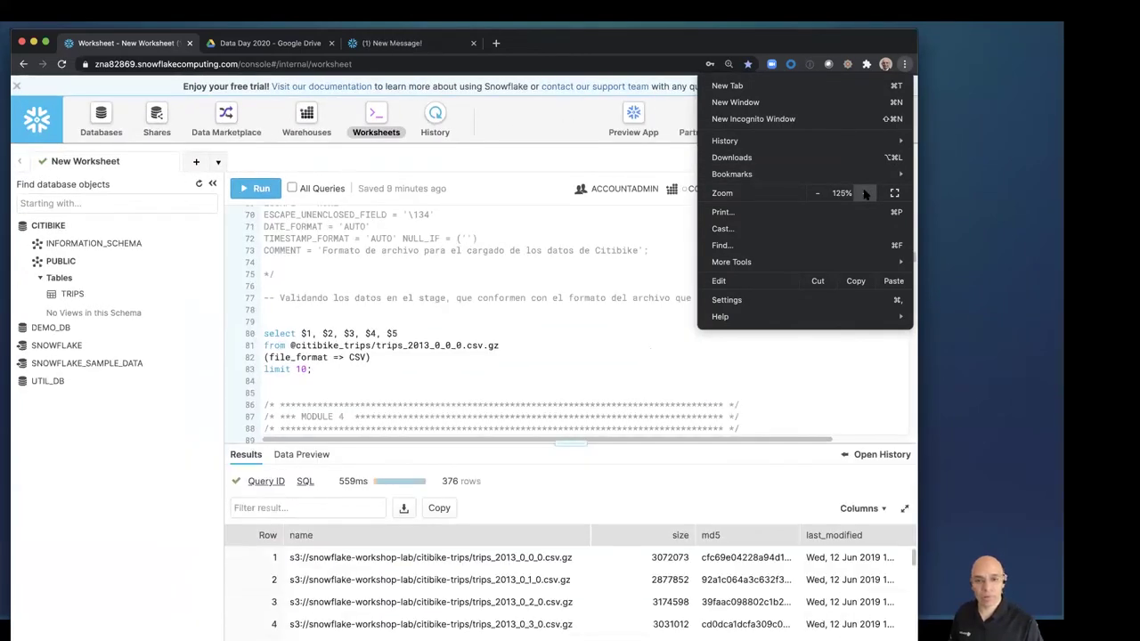
{"action": "left_click", "coordinate": [864, 193]}
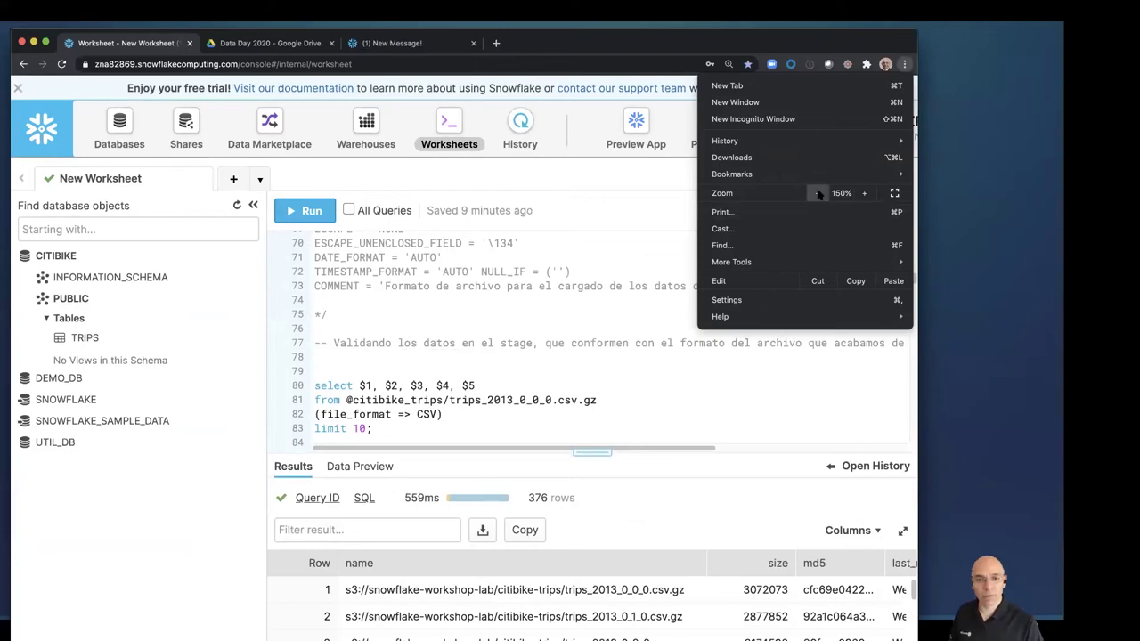
{"action": "left_click", "coordinate": [818, 193]}
{"action": "left_click", "coordinate": [487, 266]}
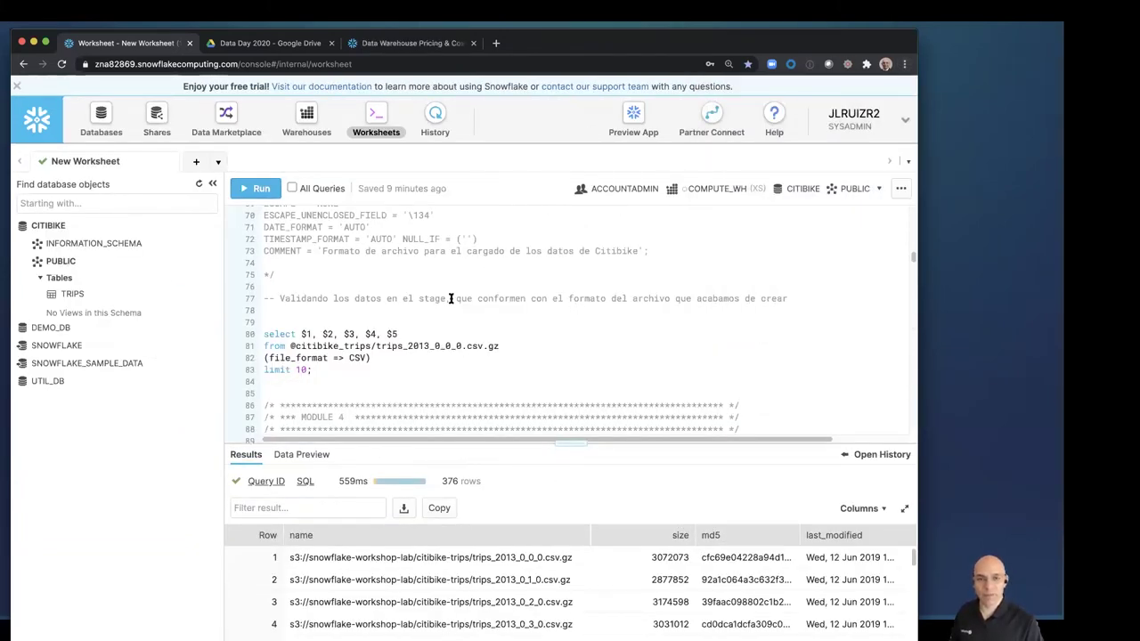
Make room for the file format code by hiding the database object list and enlarging the browser window and SQL editor
{"action": "mouse_move", "coordinate": [222, 304]}
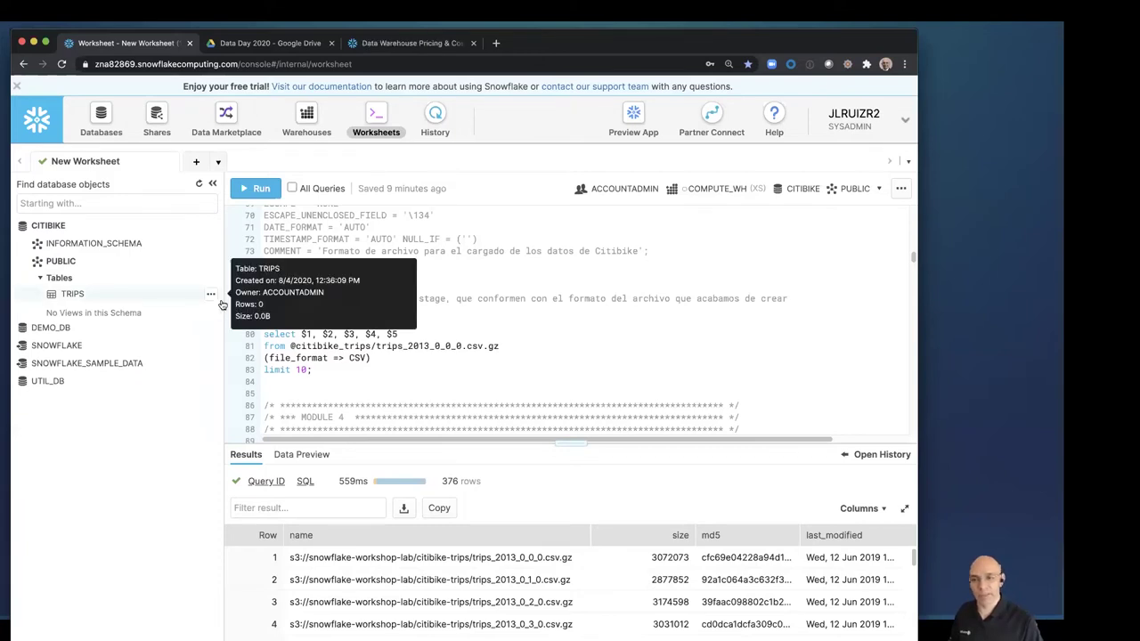
{"action": "left_click", "coordinate": [212, 184]}
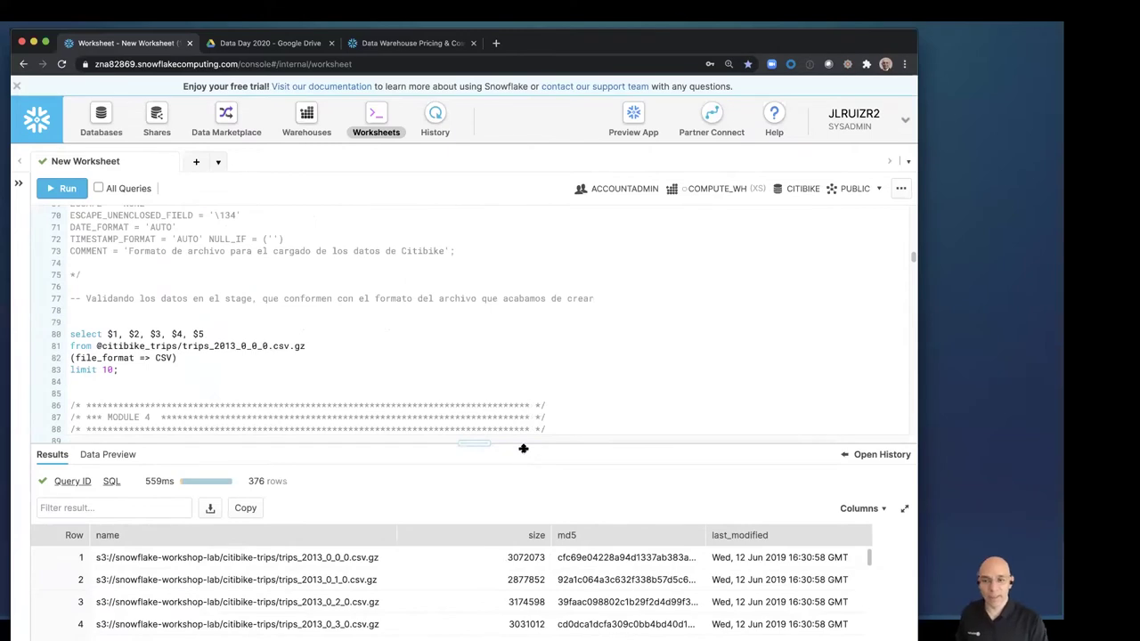
{"action": "scroll", "coordinate": [393, 344], "scroll_direction": "up", "scroll_amount": 5}
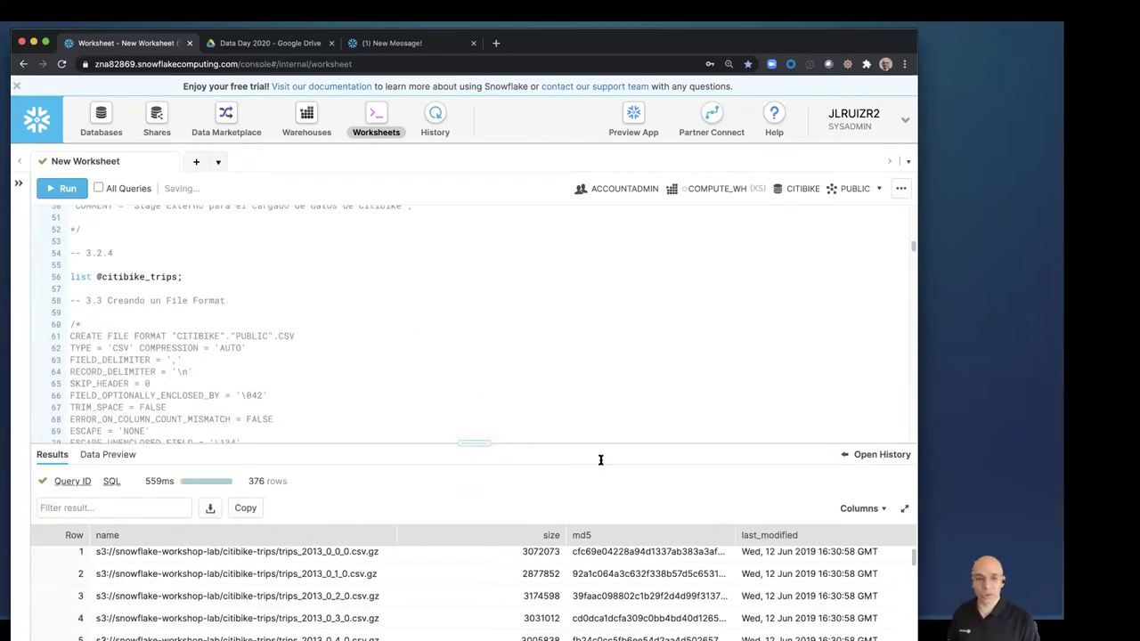
{"action": "left_click_drag", "start_coordinate": [921, 374], "coordinate": [954, 366]}
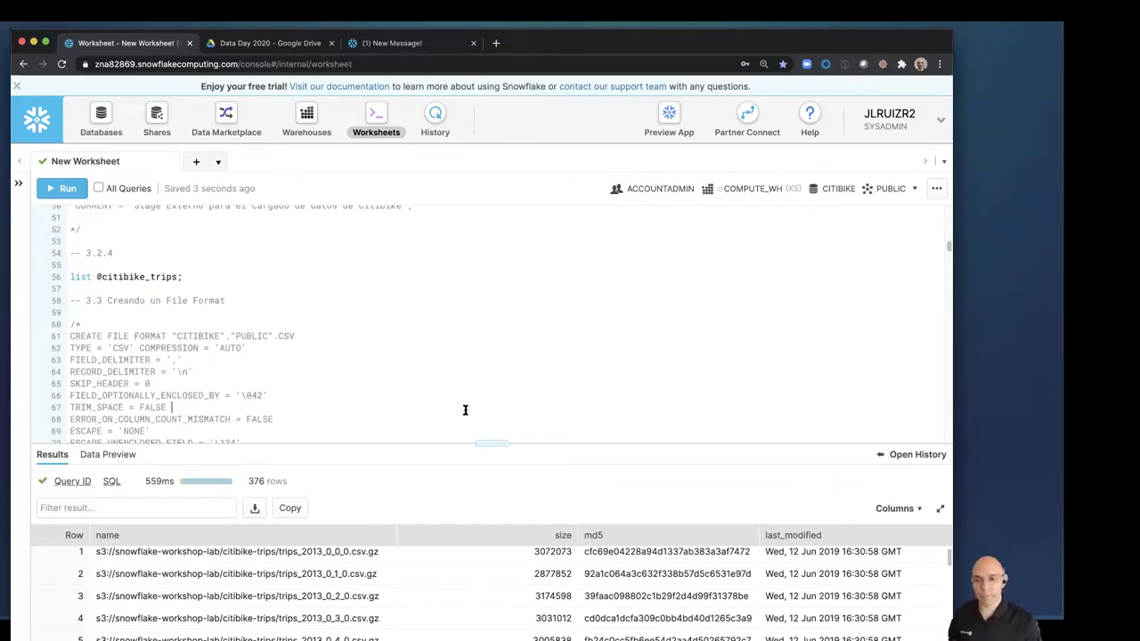
{"action": "left_click_drag", "start_coordinate": [490, 443], "coordinate": [491, 516]}
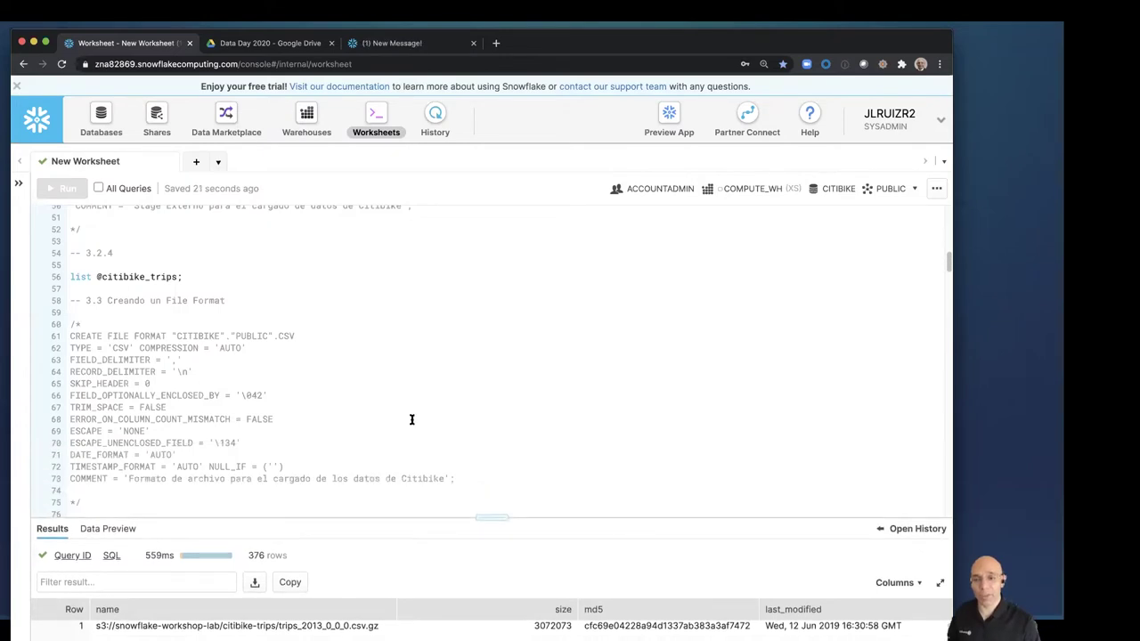
Run only the commented CREATE FILE FORMAT statement for "CITIBIKE"."PUBLIC".CSV, from the CREATE line through the COMMENT line
{"action": "scroll", "coordinate": [363, 376], "scroll_direction": "down", "scroll_amount": 1}
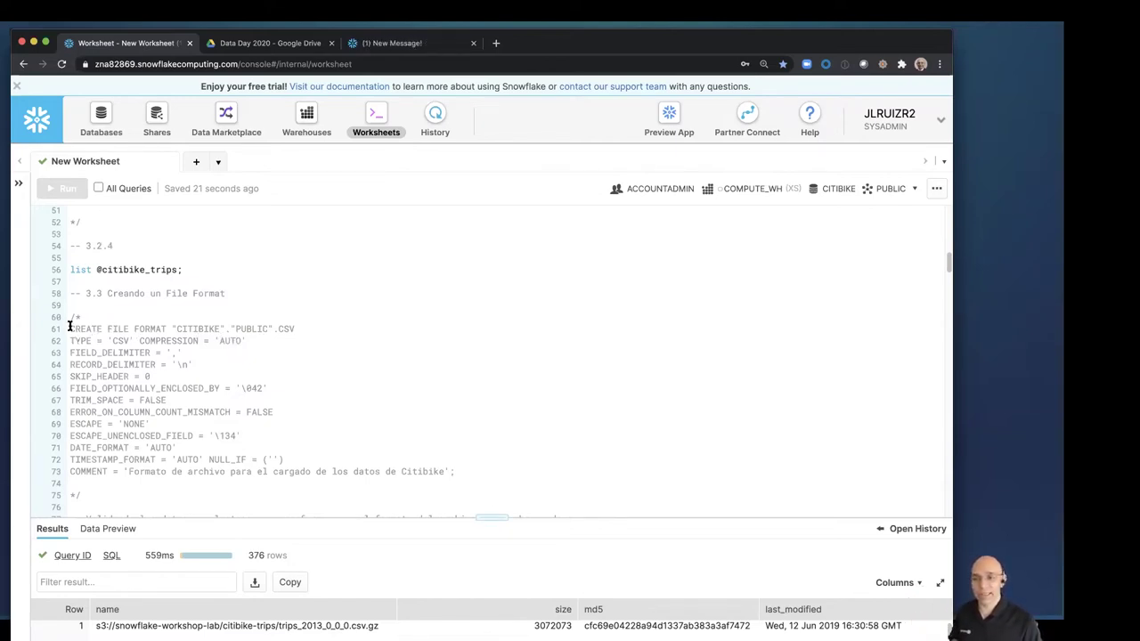
{"action": "left_click_drag", "start_coordinate": [70, 329], "coordinate": [469, 472]}
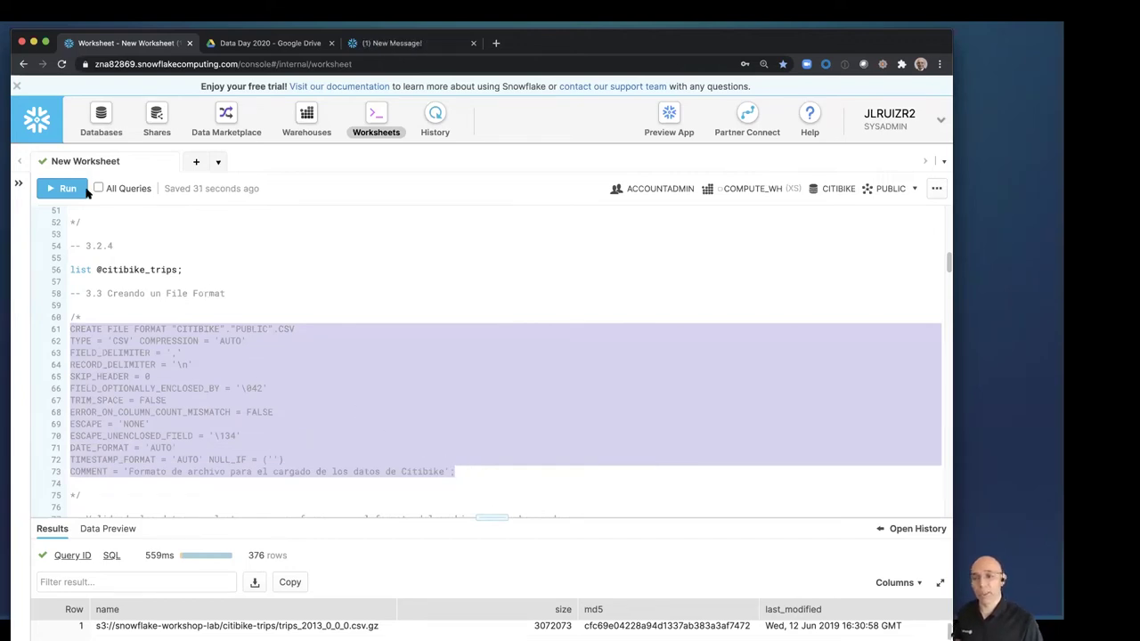
{"action": "left_click", "coordinate": [67, 189]}
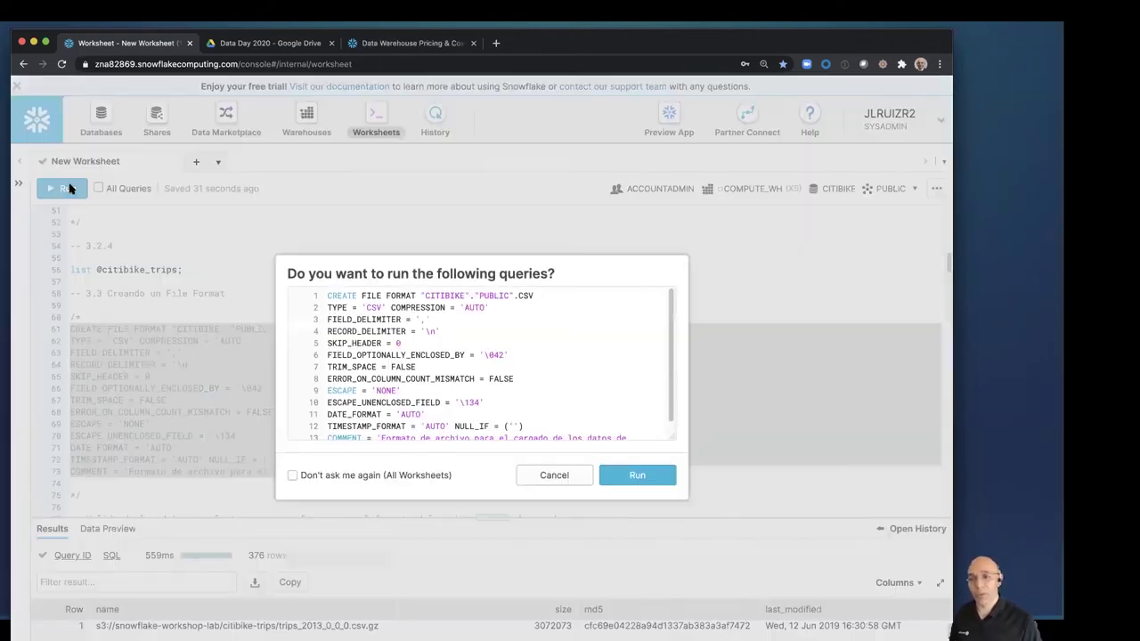
{"action": "left_click", "coordinate": [636, 474]}
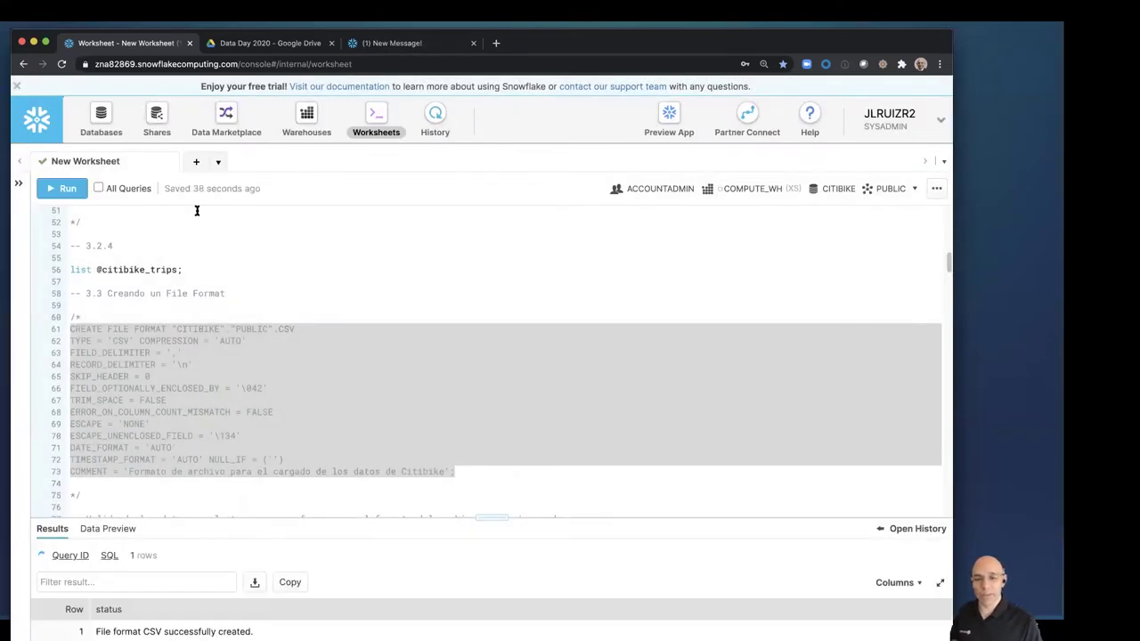
Open the form for creating a file format in the CITIBIKE database and examine its format type and column separator choices
{"action": "left_click", "coordinate": [96, 124]}
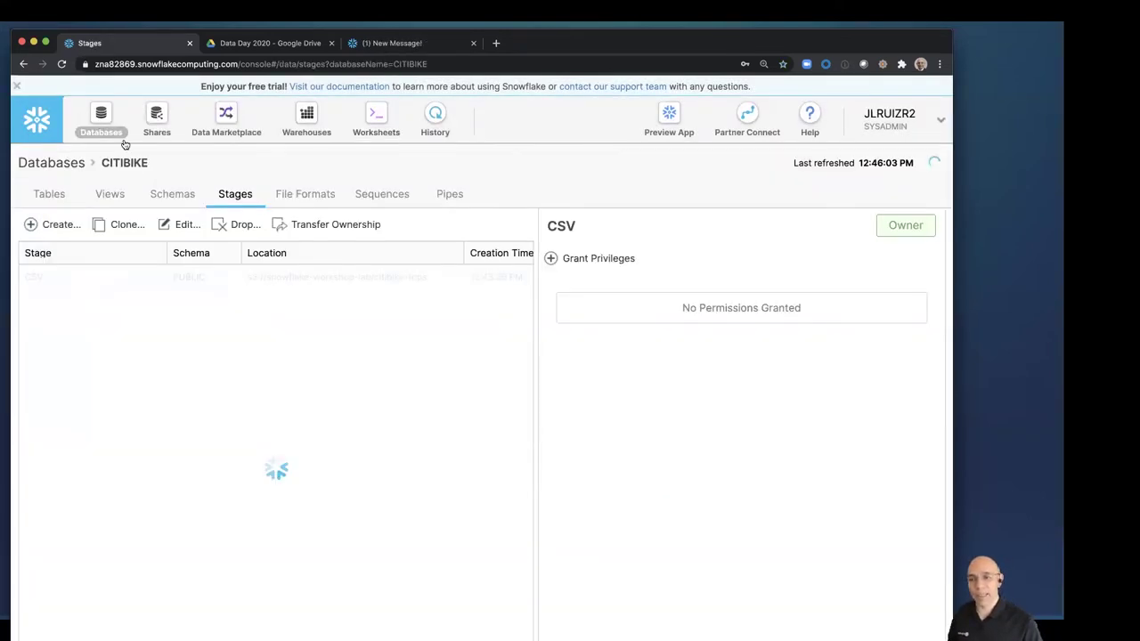
{"action": "left_click", "coordinate": [311, 193]}
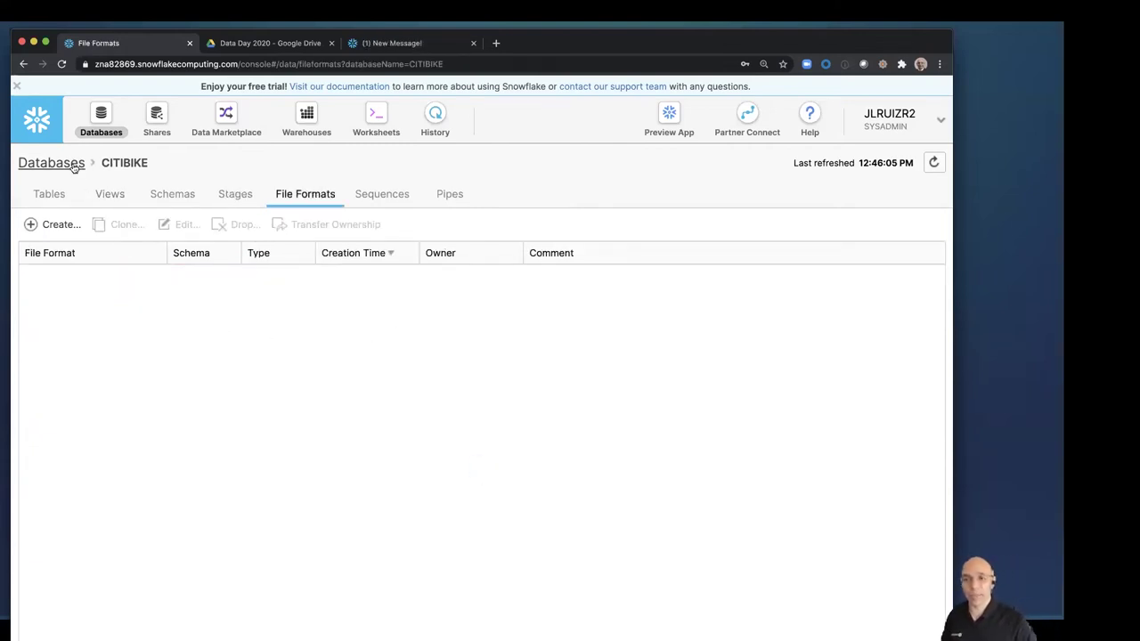
{"action": "left_click", "coordinate": [61, 224]}
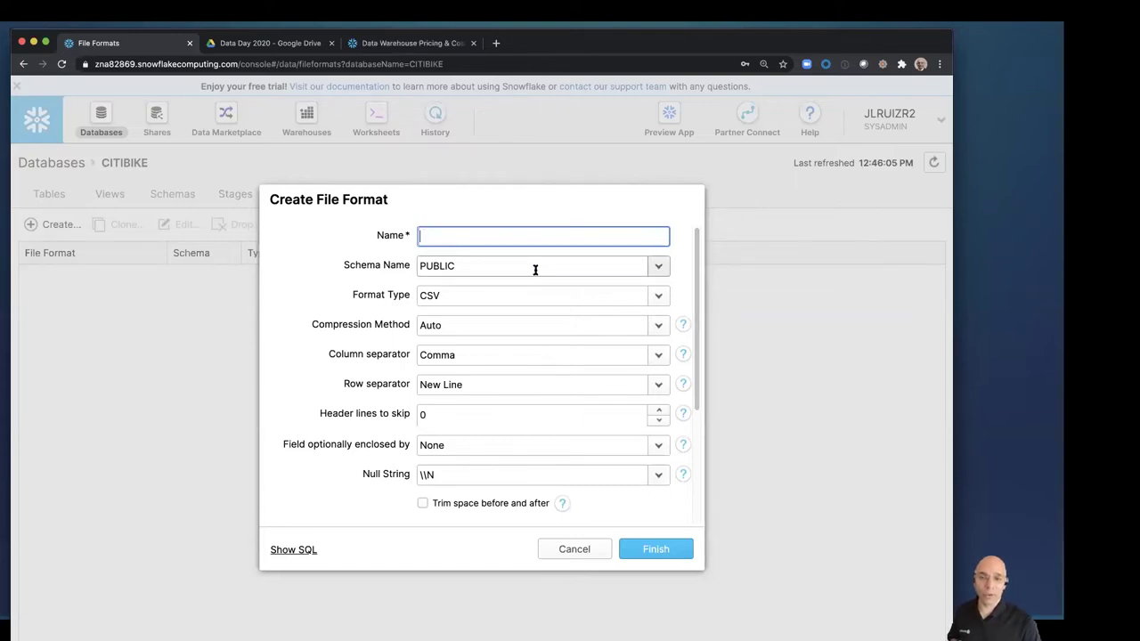
{"action": "left_click", "coordinate": [655, 298]}
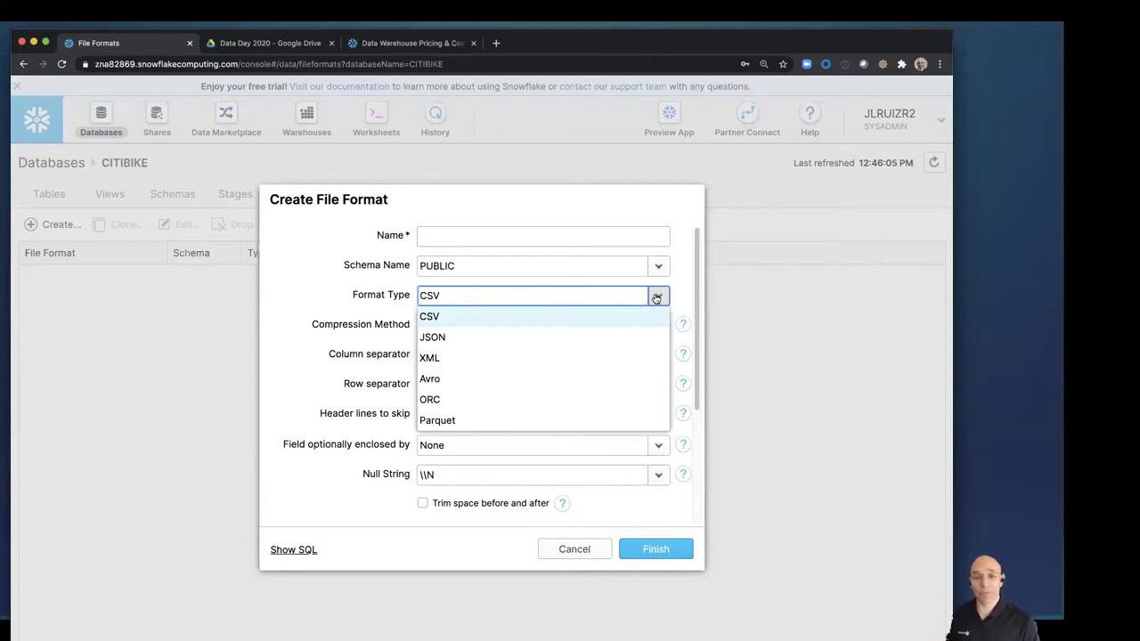
{"action": "left_click", "coordinate": [656, 297]}
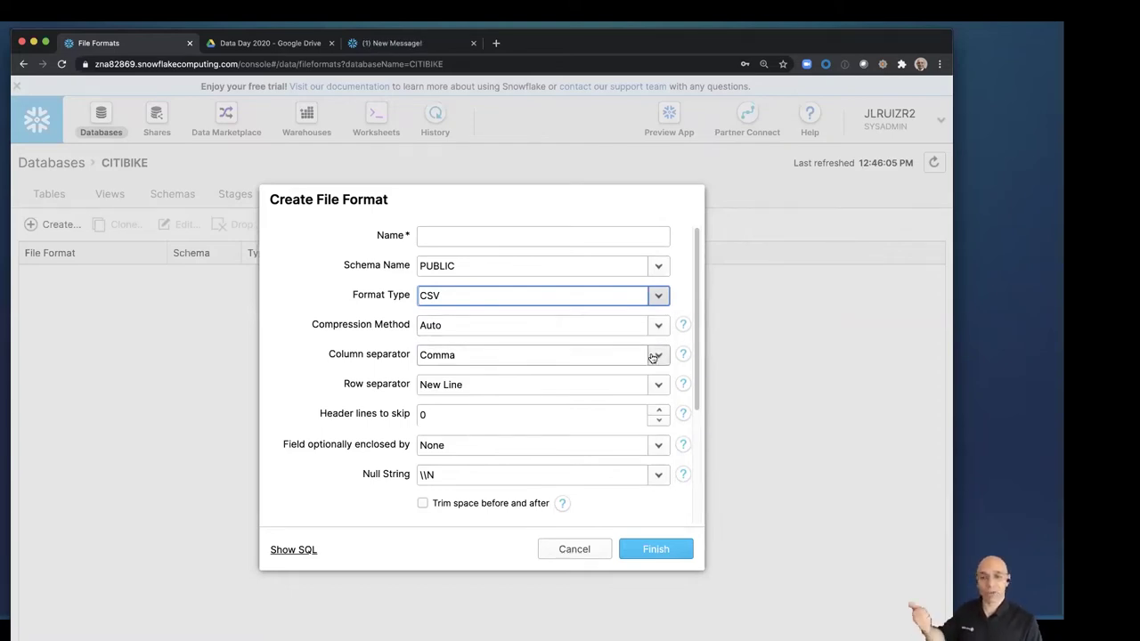
{"action": "left_click", "coordinate": [655, 356]}
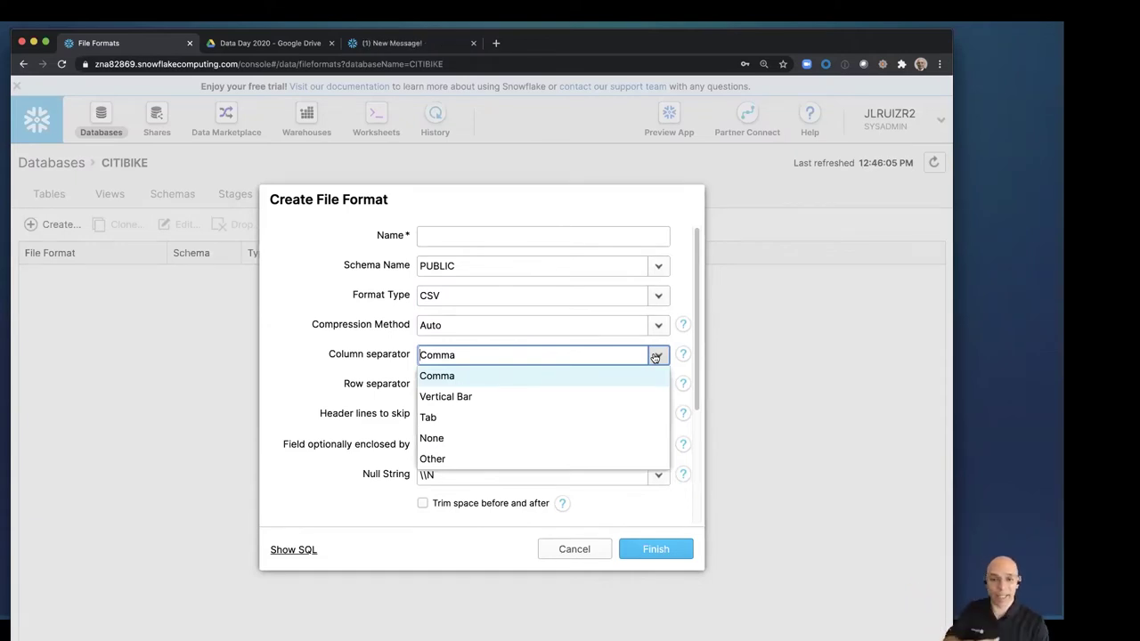
{"action": "left_click", "coordinate": [702, 332]}
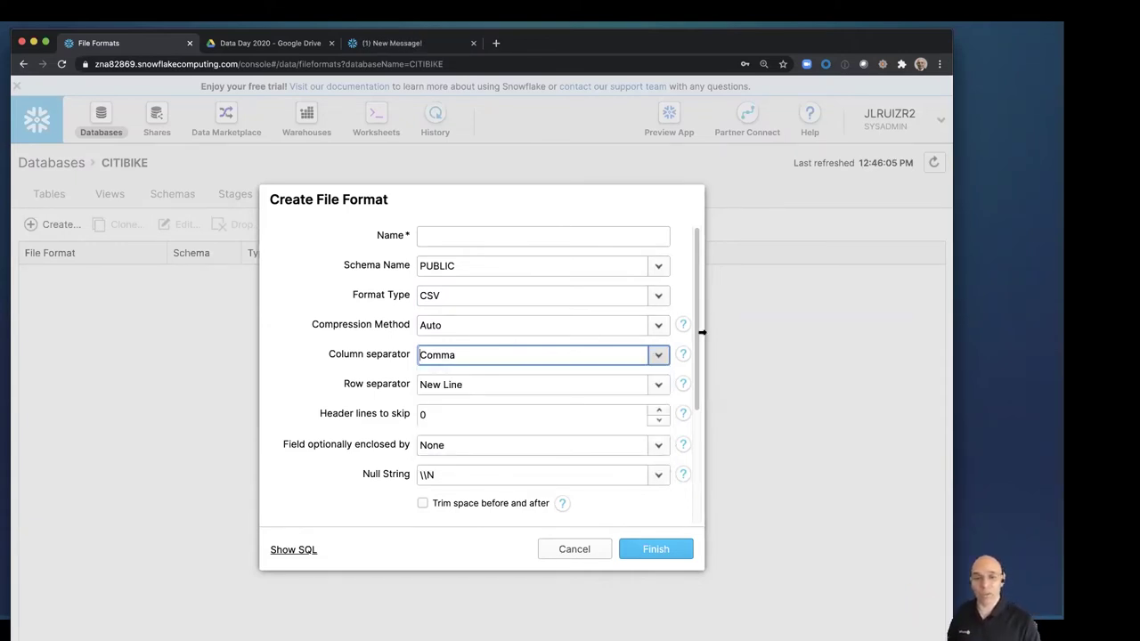
Examine the remaining file format settings, try to show the form's SQL, and cancel the form
{"action": "left_click_drag", "start_coordinate": [695, 324], "coordinate": [697, 383]}
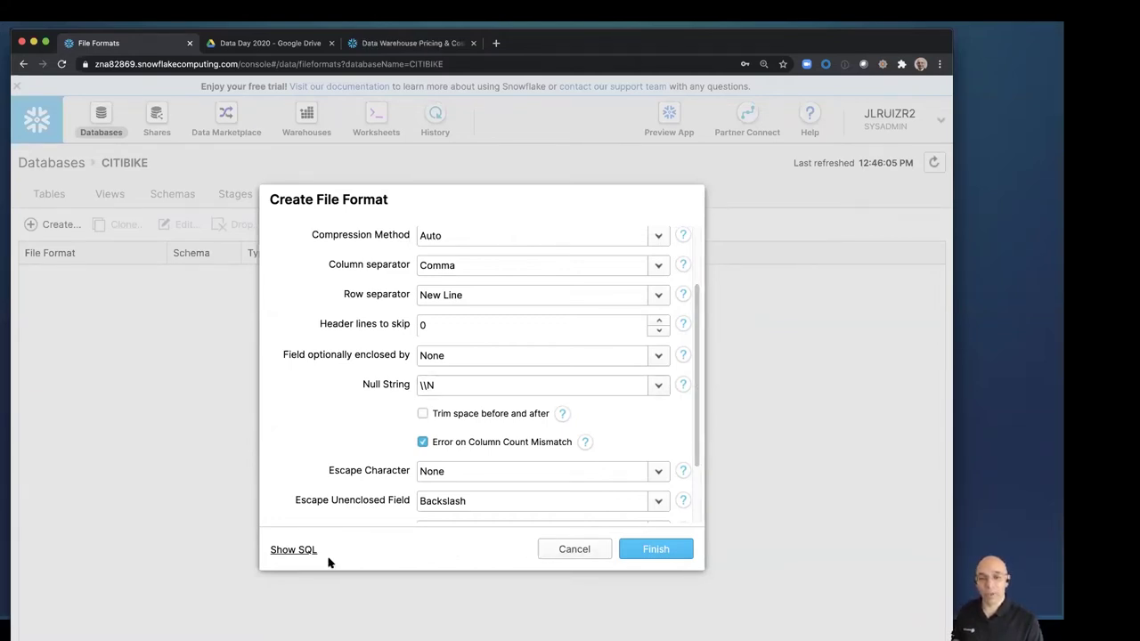
{"action": "left_click", "coordinate": [300, 549]}
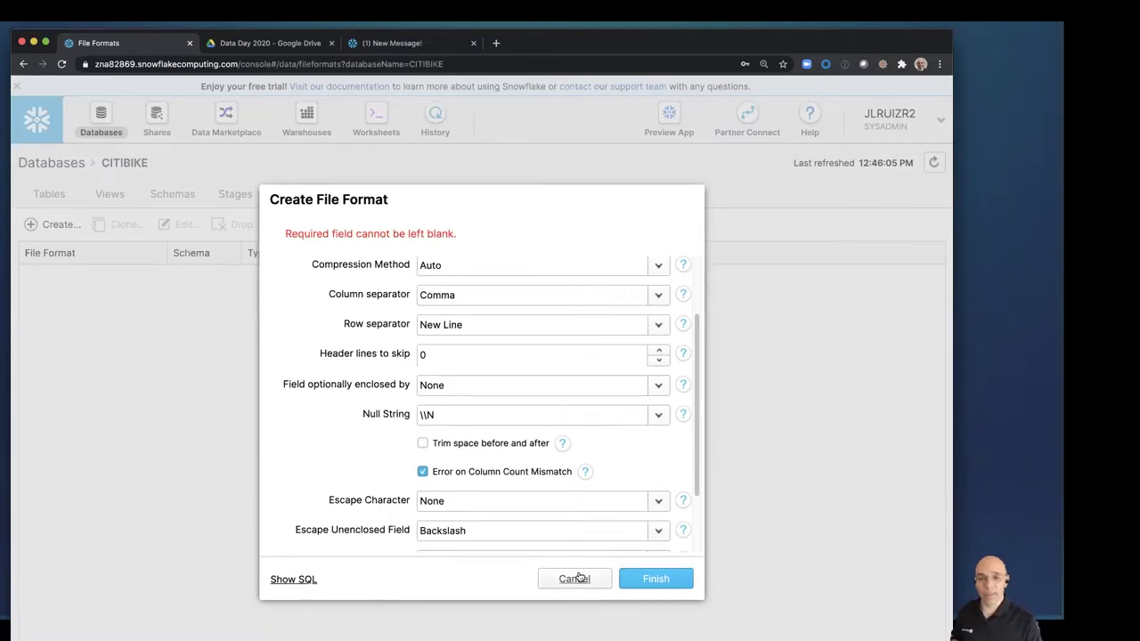
{"action": "scroll", "coordinate": [679, 433], "scroll_direction": "up", "scroll_amount": 3}
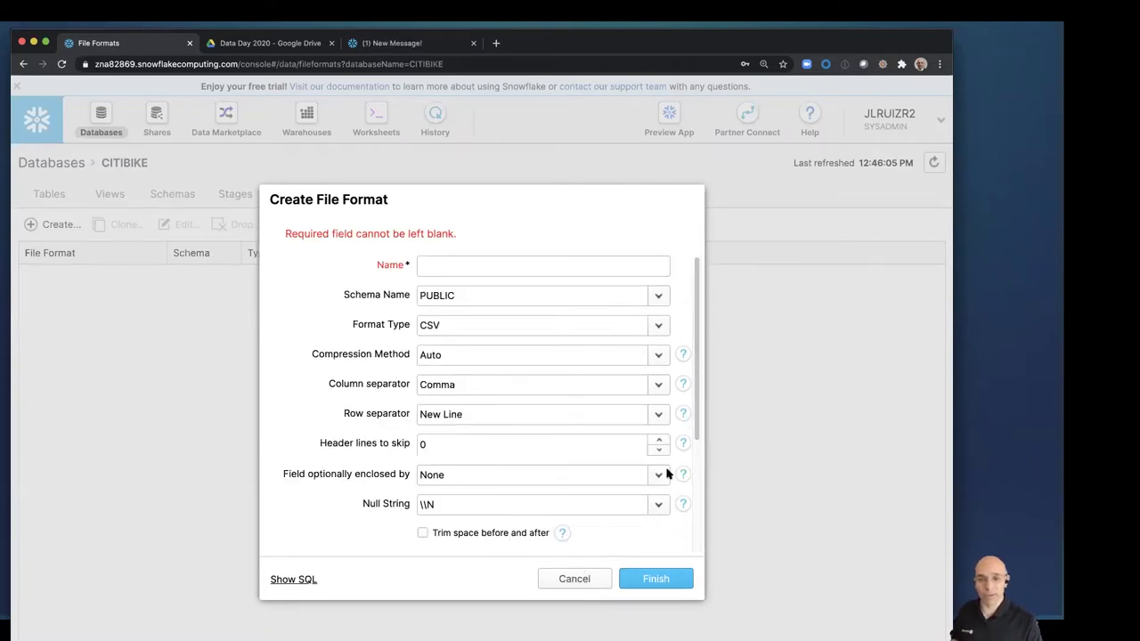
{"action": "left_click", "coordinate": [571, 580]}
{"action": "left_click", "coordinate": [371, 119]}
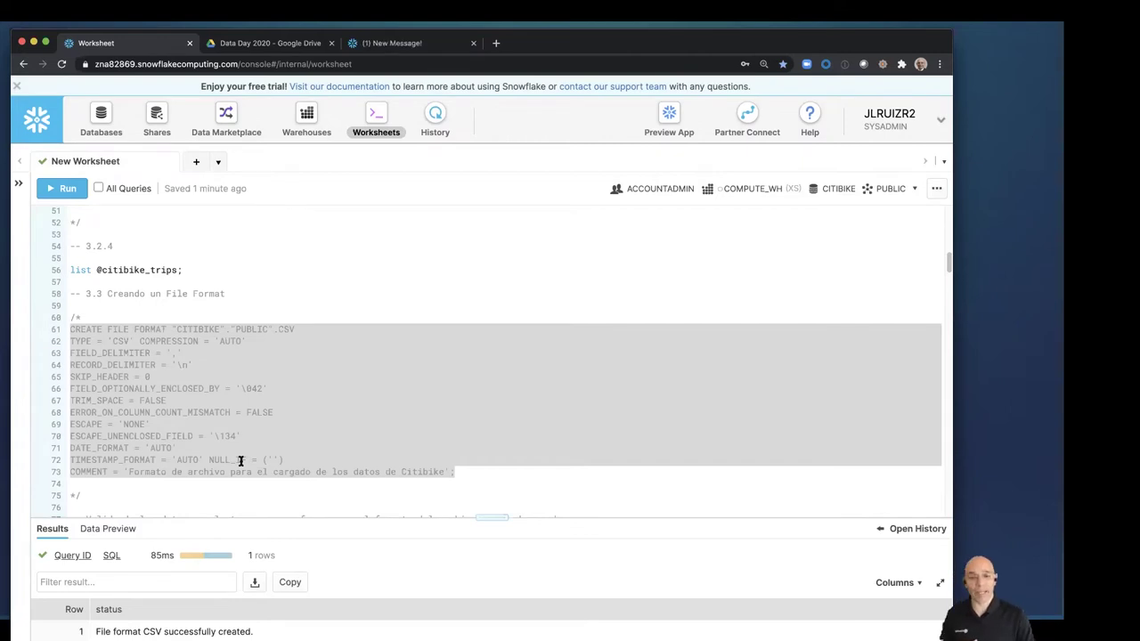
{"action": "scroll", "coordinate": [262, 414], "scroll_direction": "down", "scroll_amount": 3}
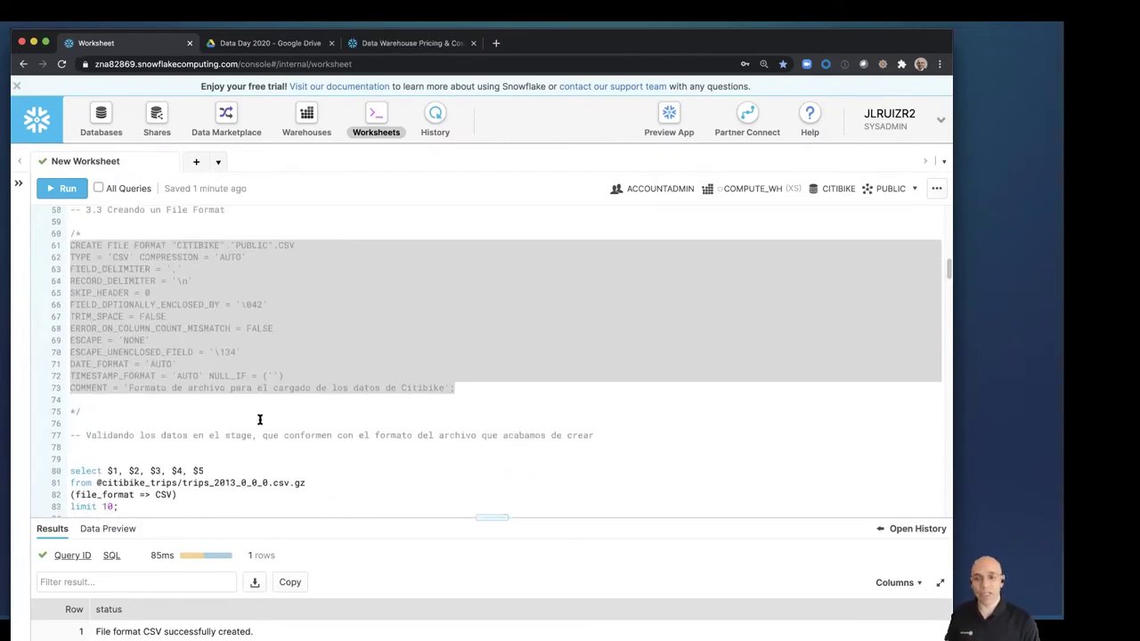
{"action": "scroll", "coordinate": [257, 421], "scroll_direction": "down", "scroll_amount": 2}
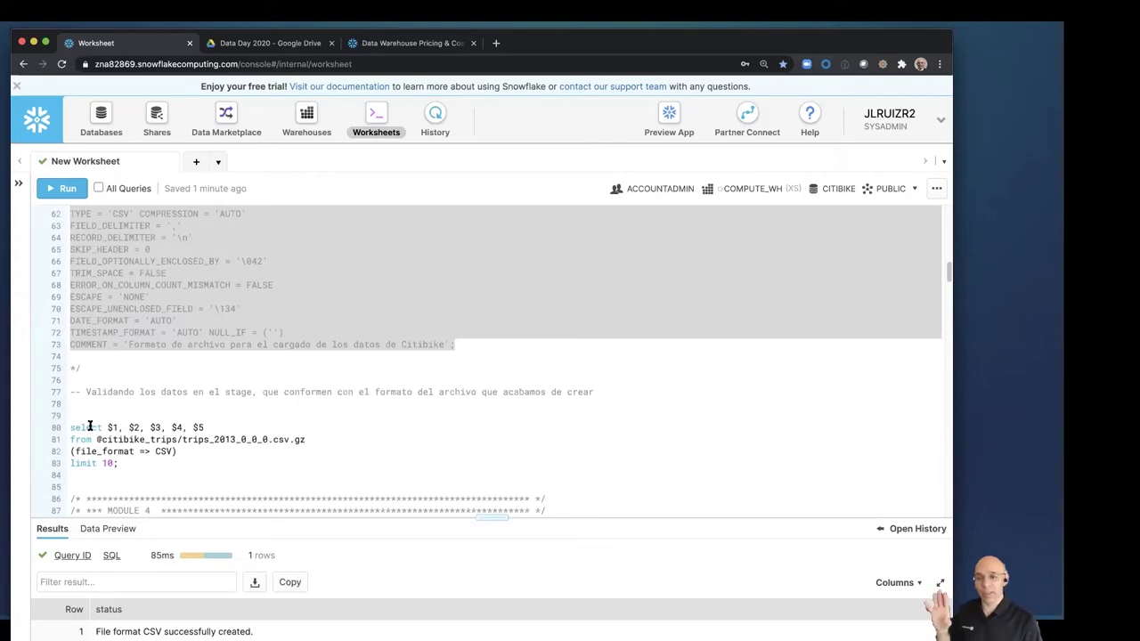
{"action": "left_click_drag", "start_coordinate": [108, 427], "coordinate": [210, 430]}
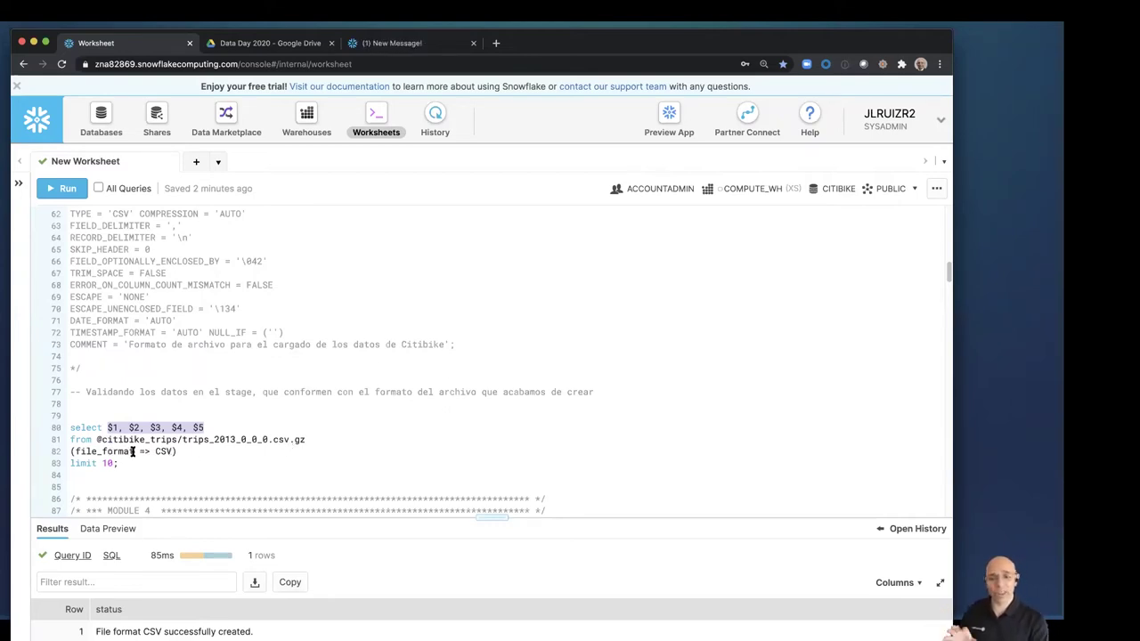
{"action": "left_click_drag", "start_coordinate": [178, 452], "coordinate": [72, 449]}
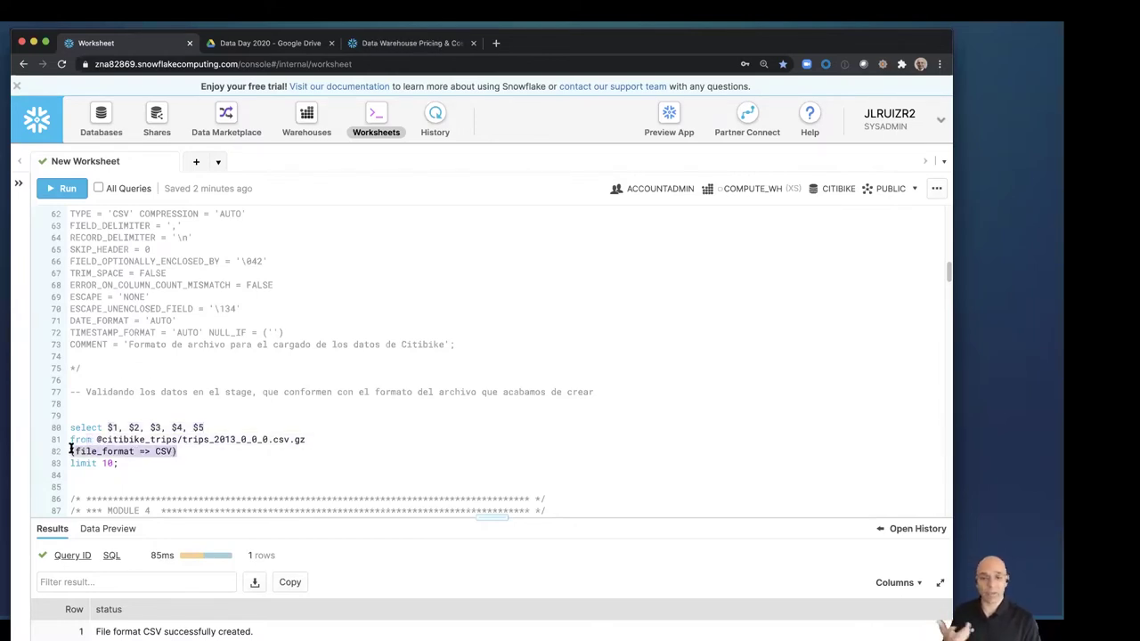
{"action": "left_click_drag", "start_coordinate": [122, 463], "coordinate": [71, 428]}
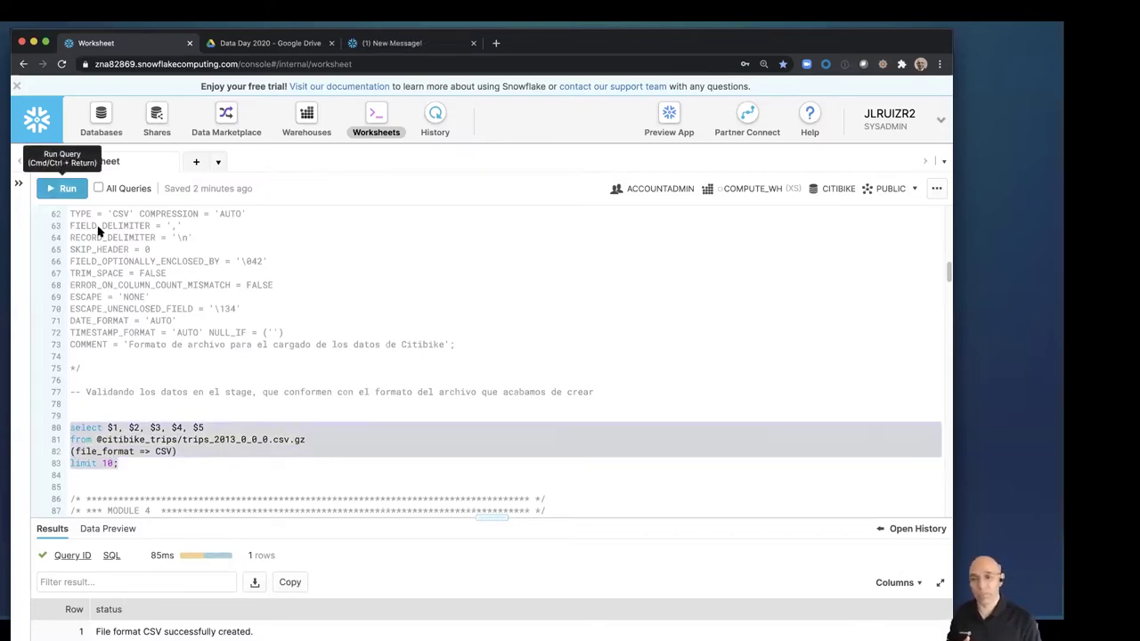
{"action": "left_click", "coordinate": [51, 187]}
{"action": "left_click", "coordinate": [361, 477]}
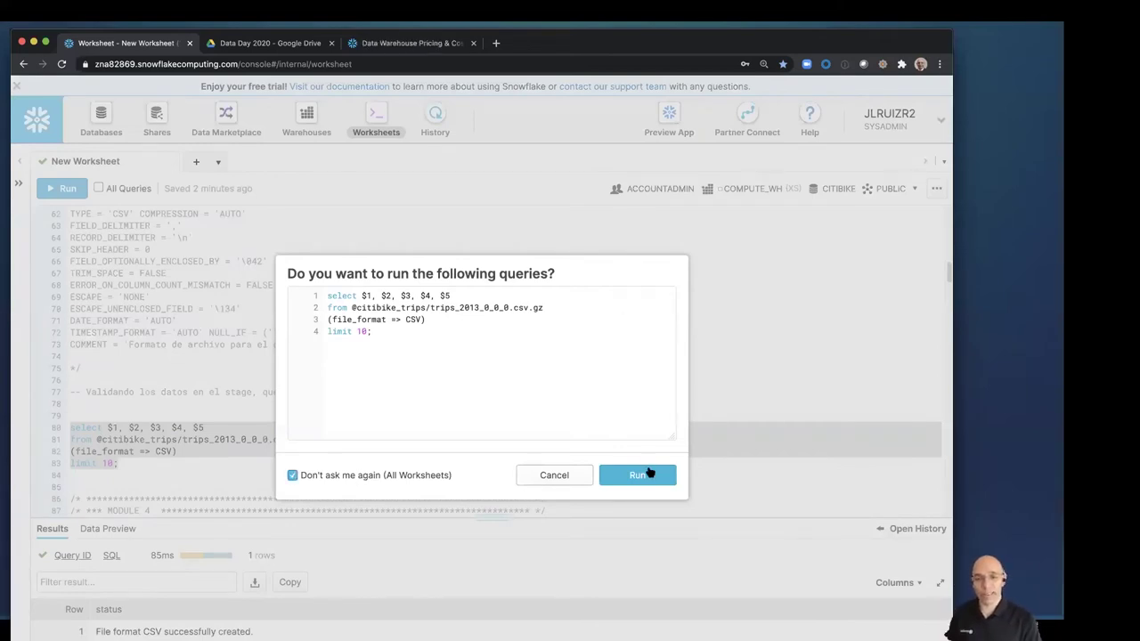
{"action": "left_click", "coordinate": [646, 473]}
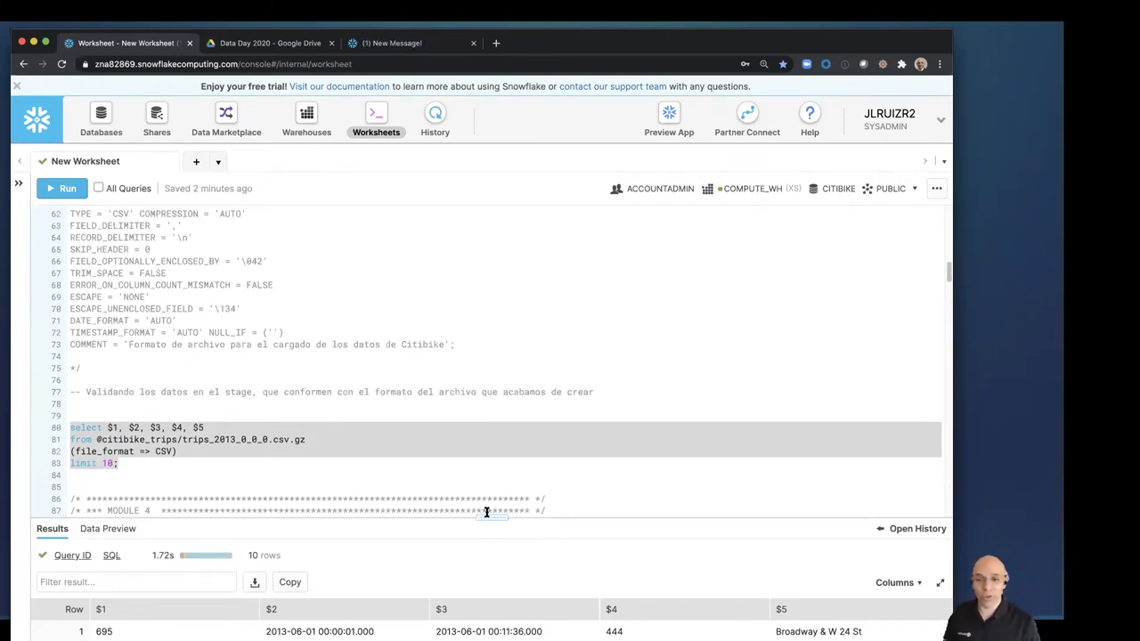
Enlarge the results area to examine the rows read from the staged 2013 trips file
{"action": "left_click_drag", "start_coordinate": [498, 518], "coordinate": [490, 458]}
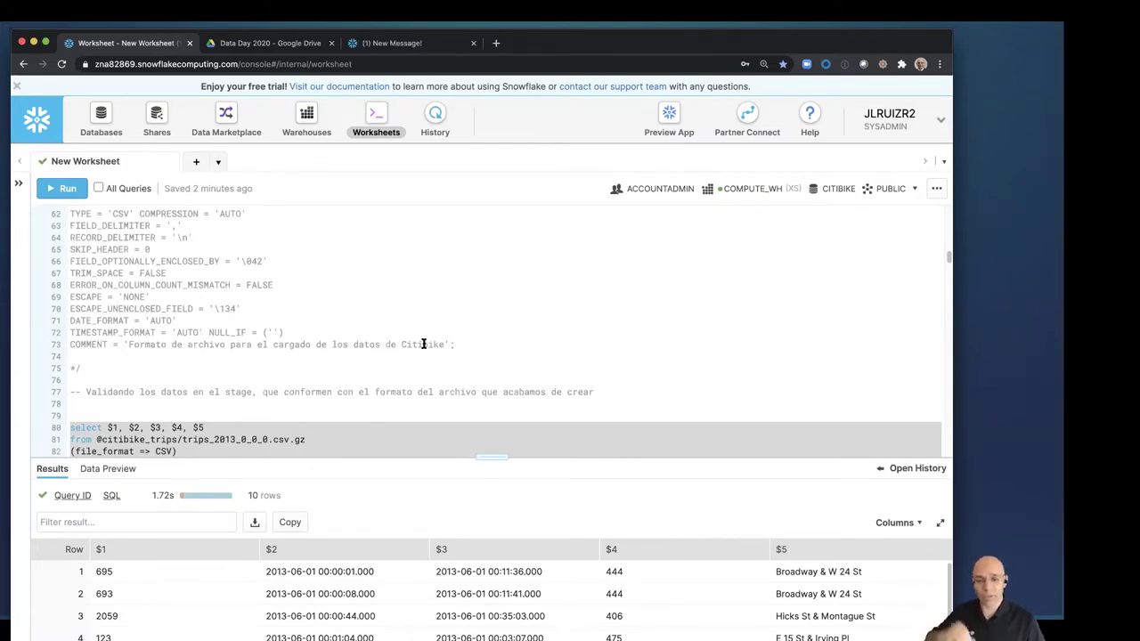
{"action": "left_click_drag", "start_coordinate": [490, 454], "coordinate": [493, 406]}
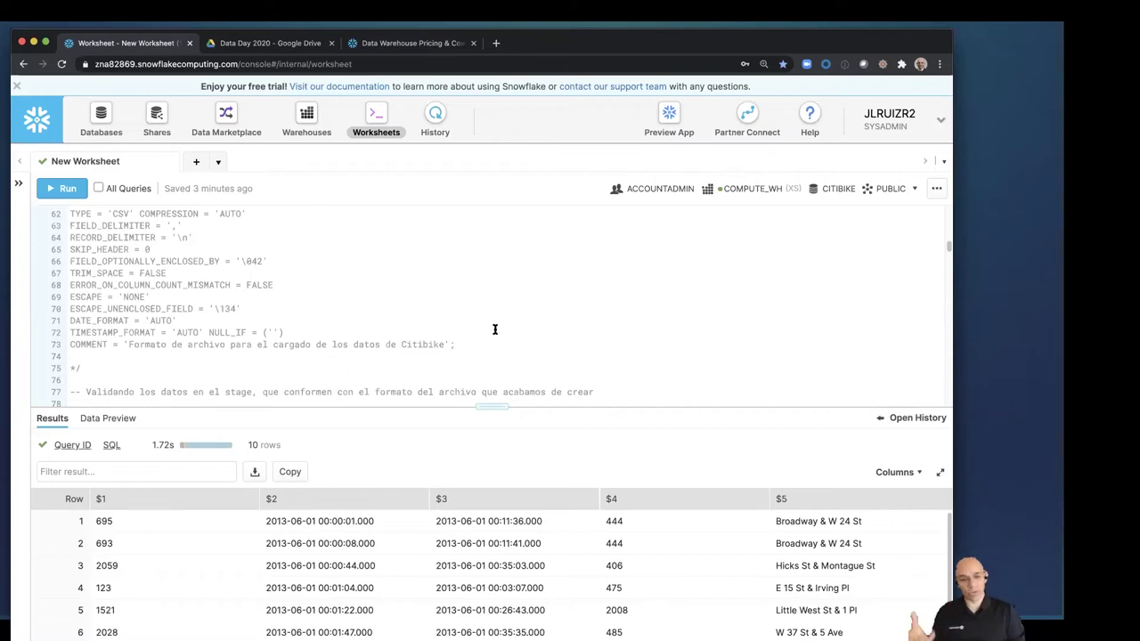
Show the database object list to check the TRIPS table under CITIBIKE's PUBLIC schema, and hide the list again
{"action": "scroll", "coordinate": [495, 330], "scroll_direction": "down", "scroll_amount": 5}
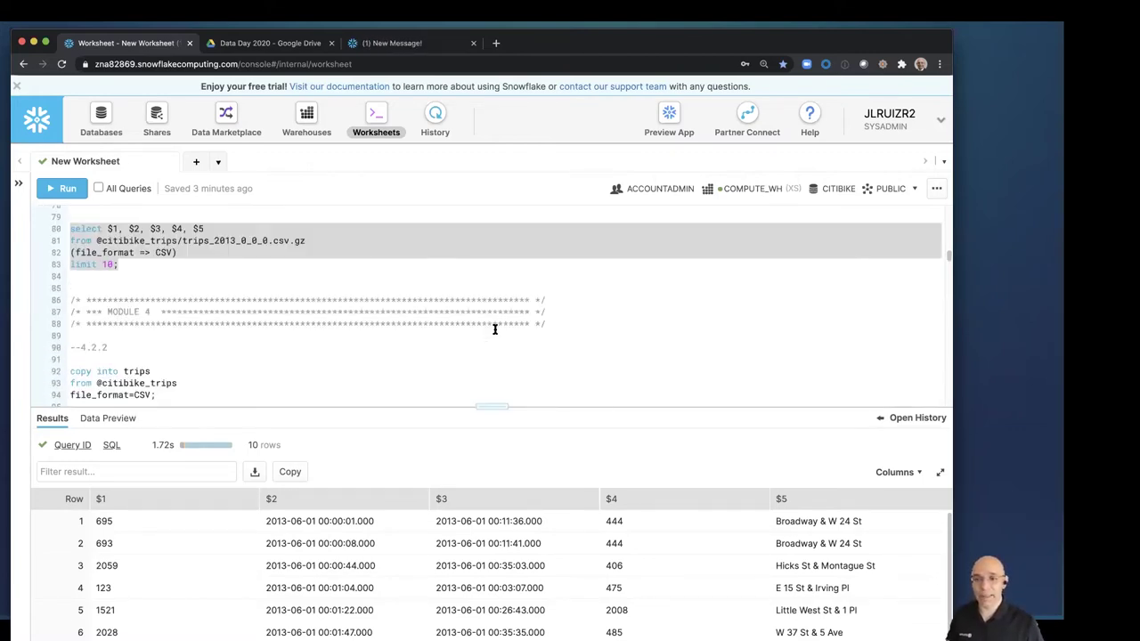
{"action": "scroll", "coordinate": [294, 304], "scroll_direction": "down", "scroll_amount": 1}
{"action": "scroll", "coordinate": [294, 305], "scroll_direction": "down", "scroll_amount": 2}
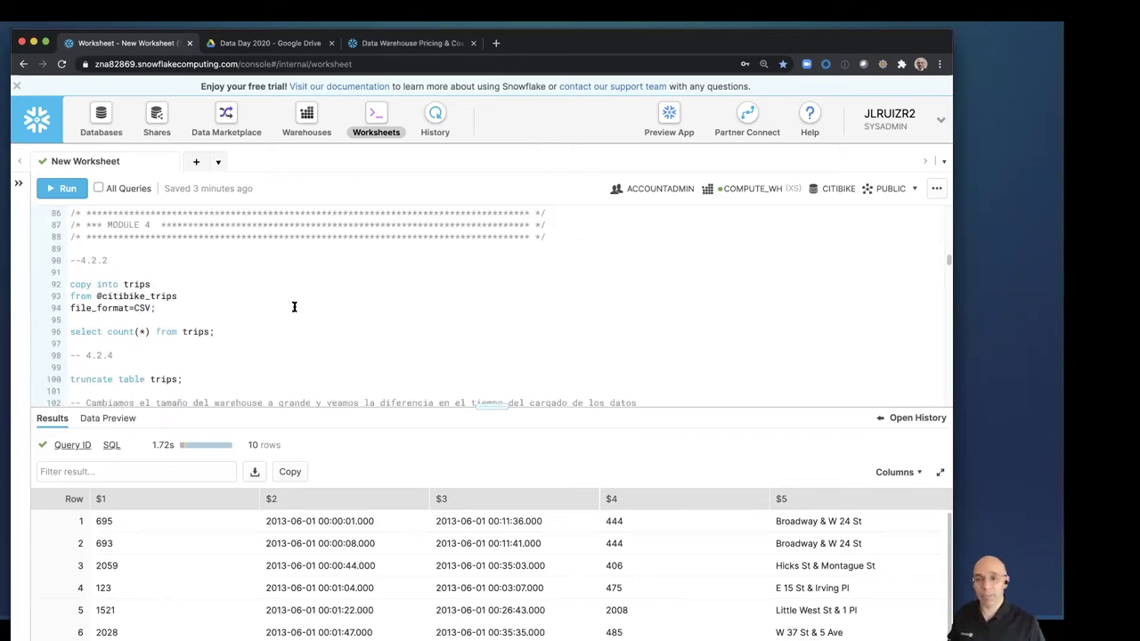
{"action": "left_click", "coordinate": [14, 188]}
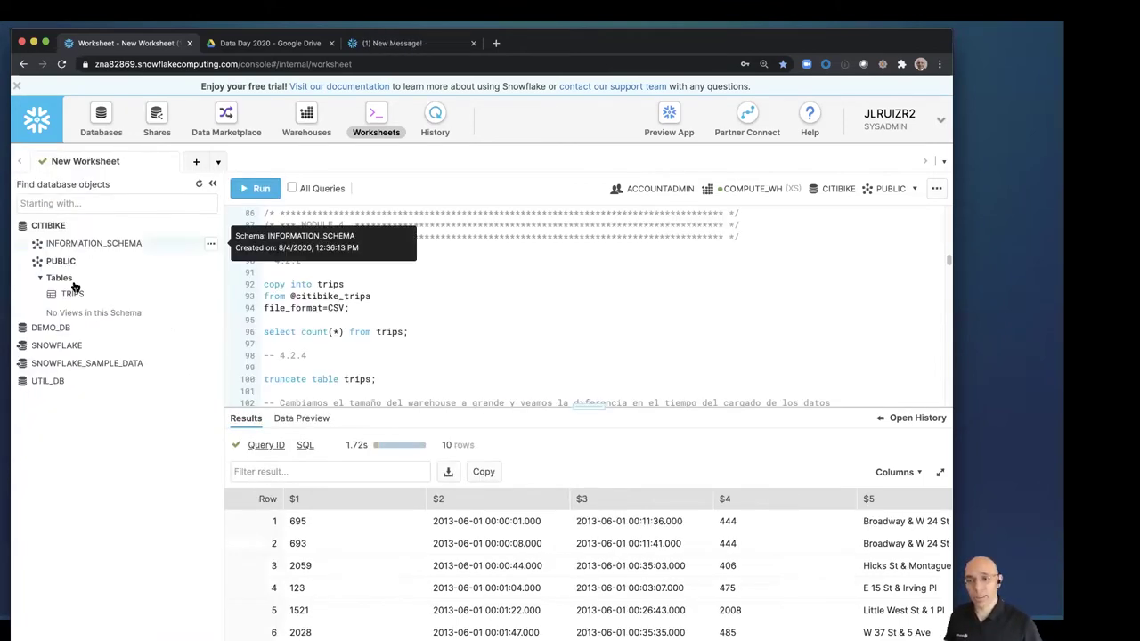
{"action": "mouse_move", "coordinate": [72, 303]}
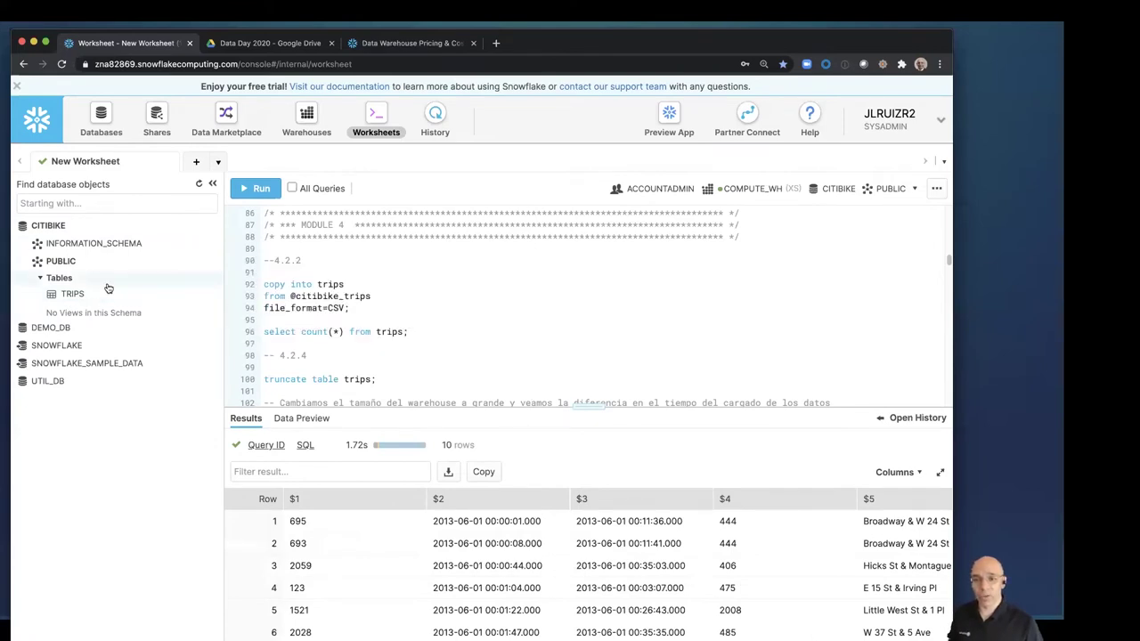
{"action": "left_click", "coordinate": [212, 183]}
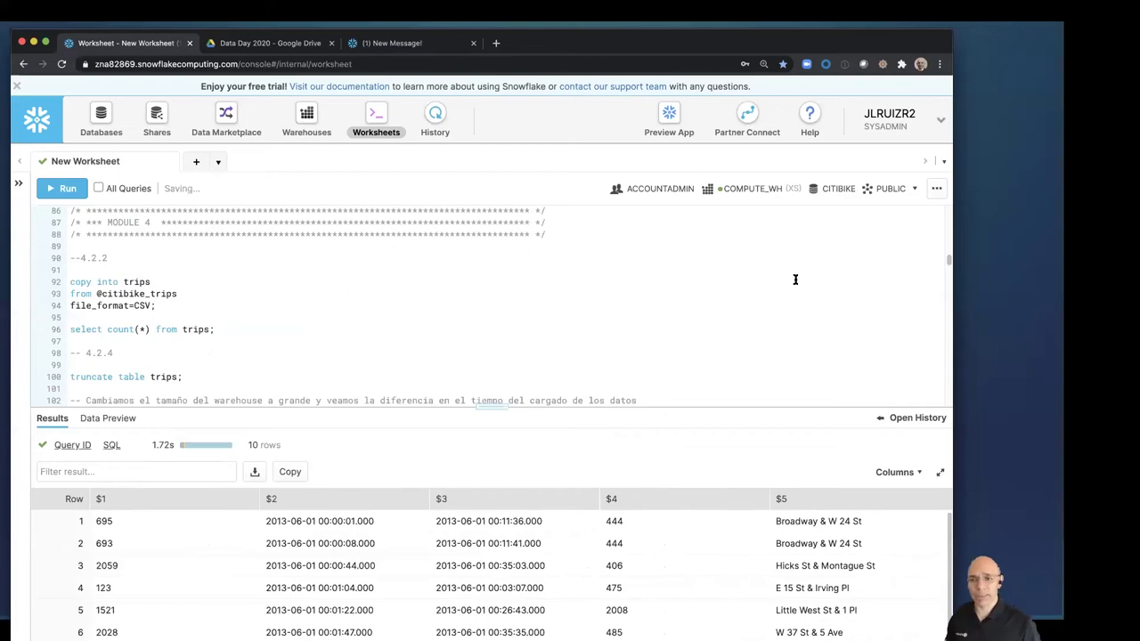
Resize the COMPUTE_WH warehouse to size S from the worksheet context settings
{"action": "left_click", "coordinate": [784, 193]}
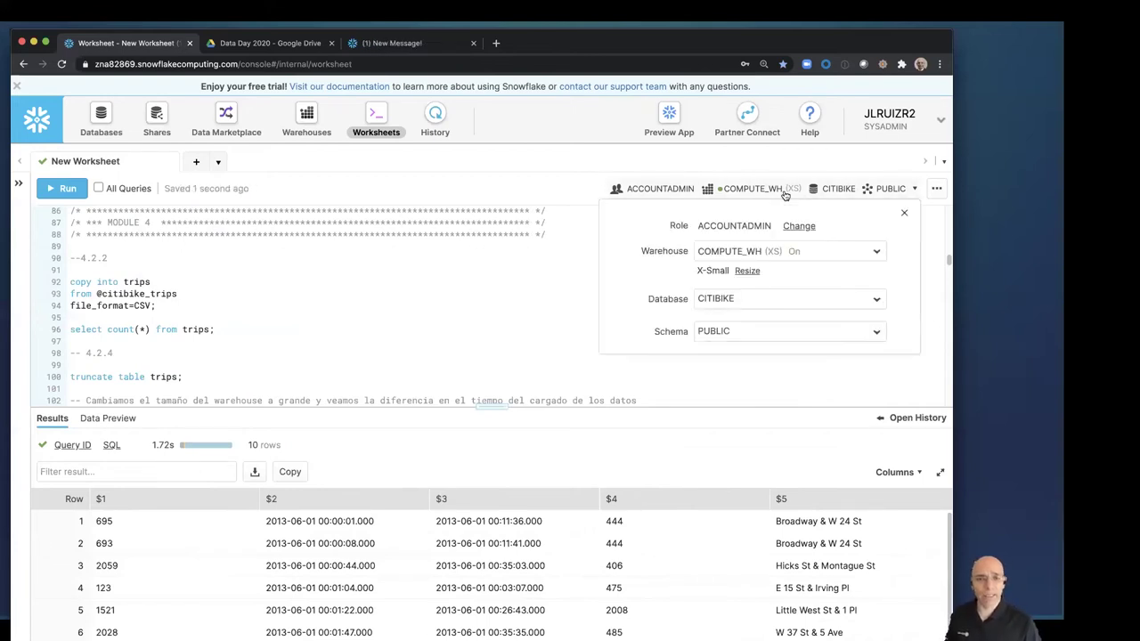
{"action": "left_click", "coordinate": [752, 272]}
{"action": "left_click", "coordinate": [802, 305]}
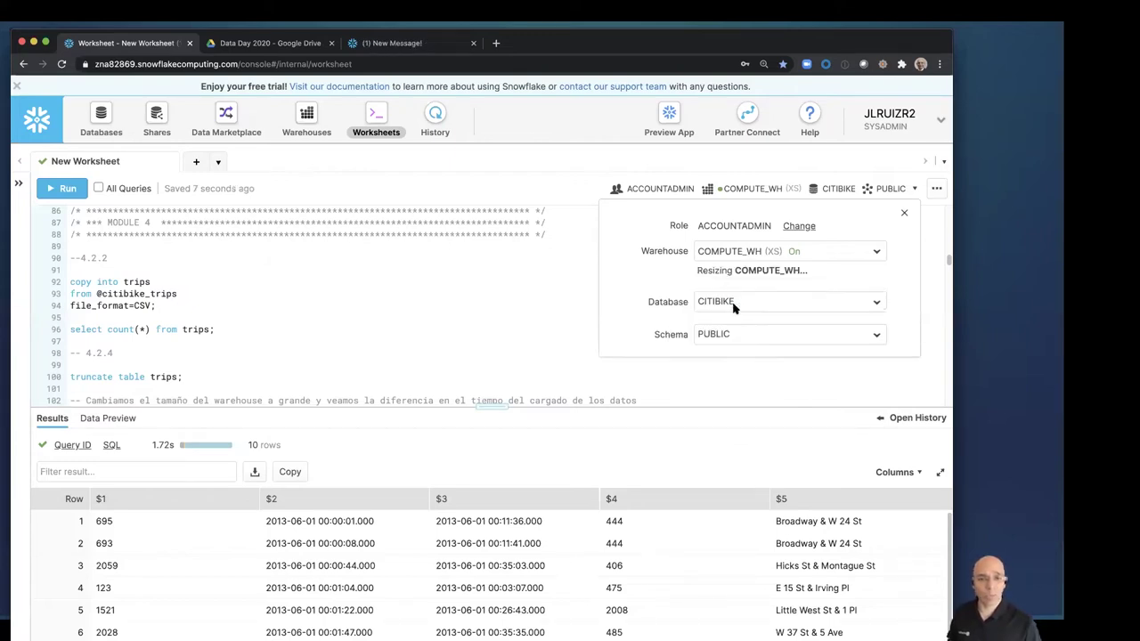
{"action": "left_click", "coordinate": [903, 215]}
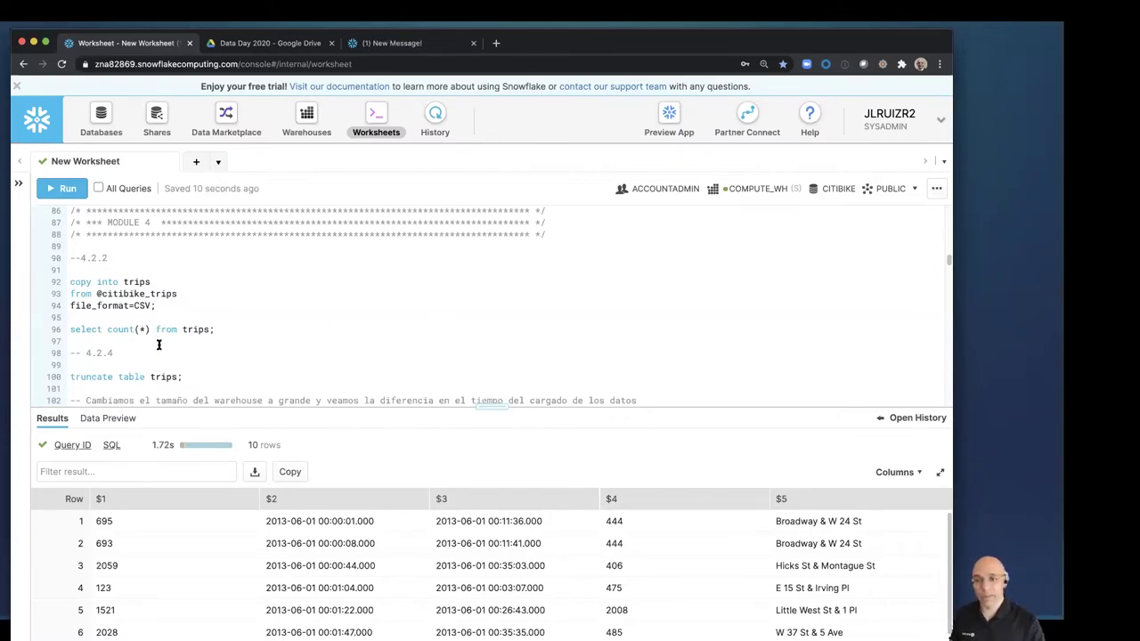
{"action": "left_click", "coordinate": [61, 188]}
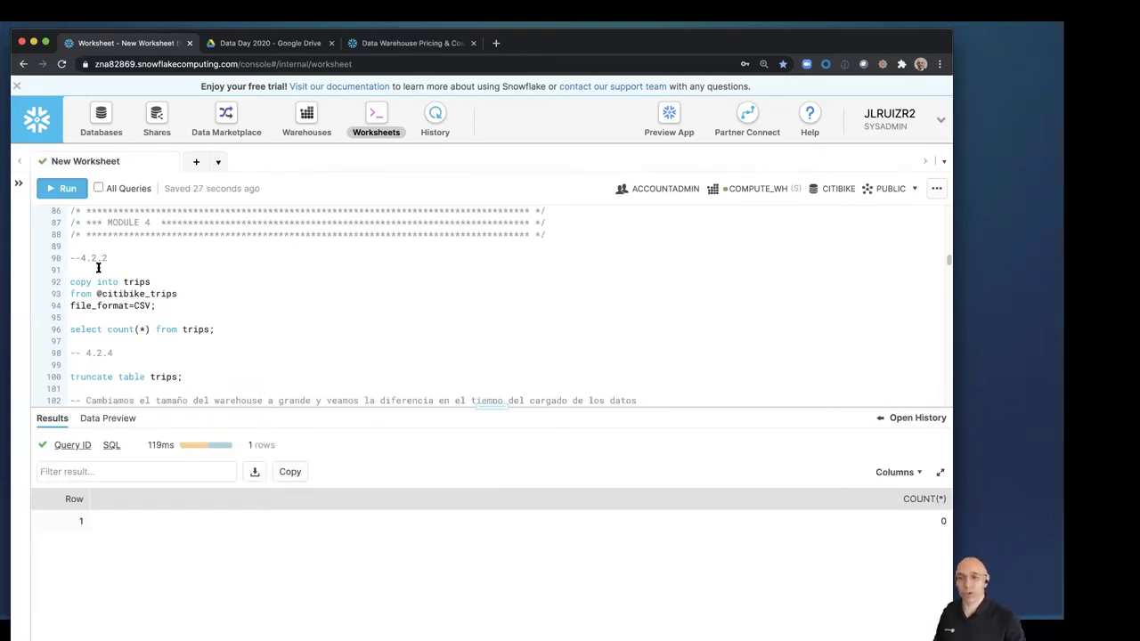
{"action": "left_click", "coordinate": [59, 191]}
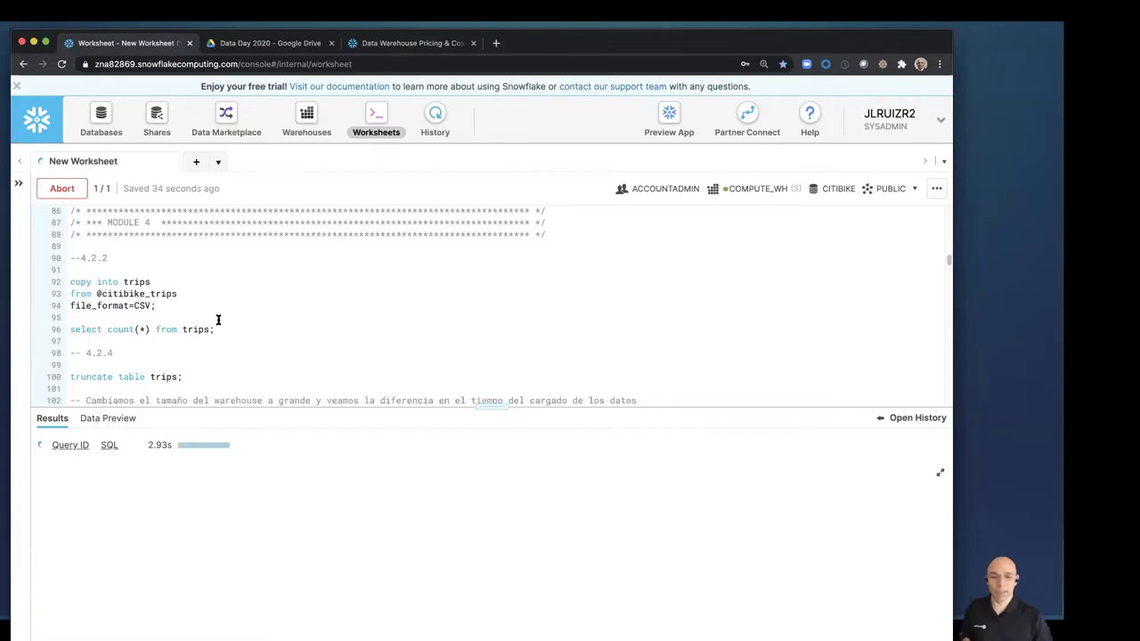
Check the running load in the worksheet's query history and look over the per-file load results
{"action": "left_click", "coordinate": [885, 425]}
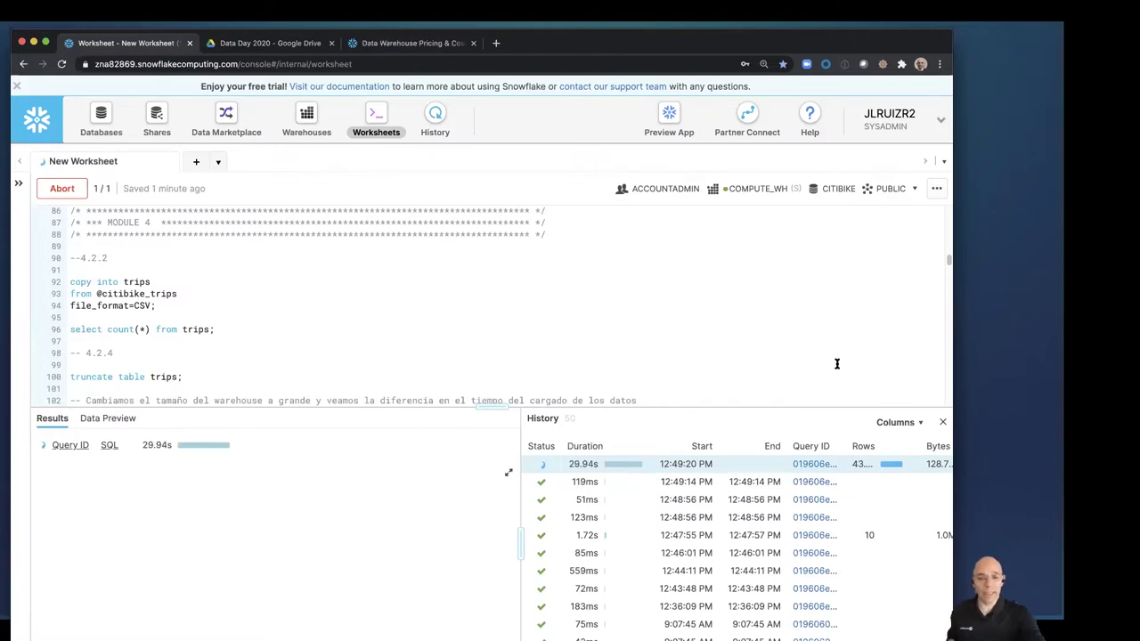
{"action": "left_click", "coordinate": [941, 424]}
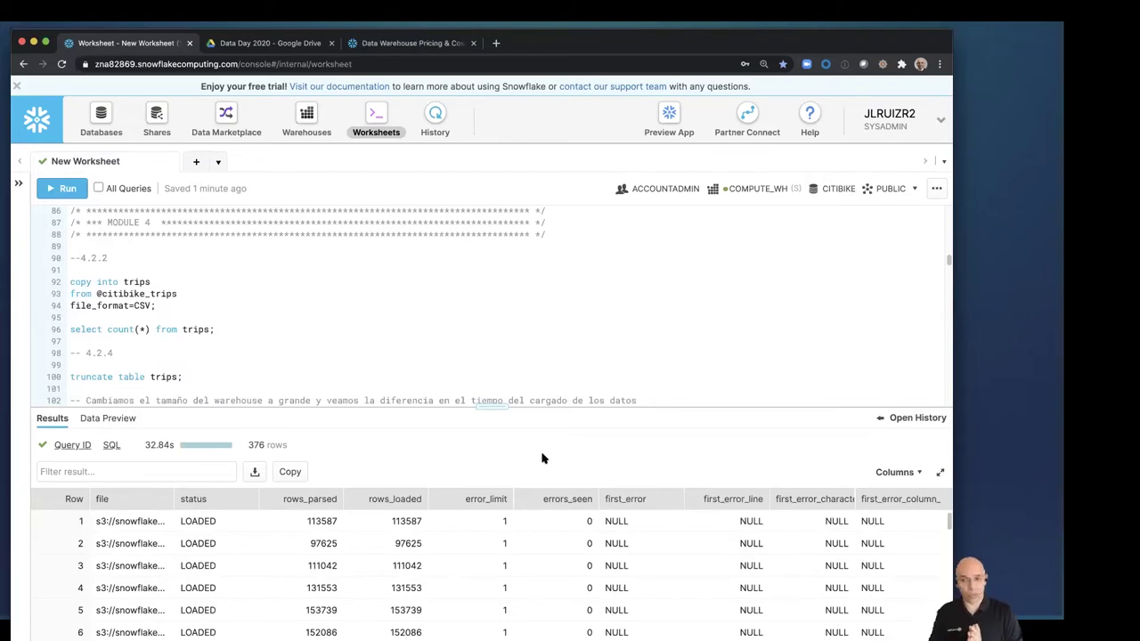
{"action": "scroll", "coordinate": [319, 345], "scroll_direction": "down", "scroll_amount": 5}
{"action": "scroll", "coordinate": [319, 346], "scroll_direction": "up", "scroll_amount": 5}
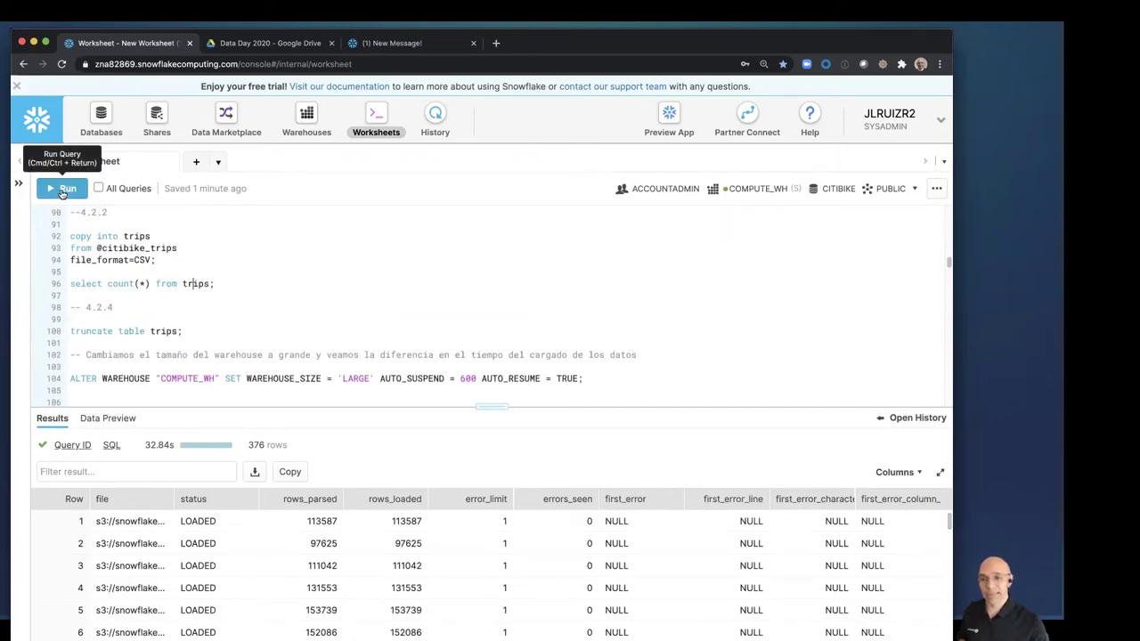
Count the rows in trips, and empty the table by running the truncate table trips statement
{"action": "left_click", "coordinate": [62, 191]}
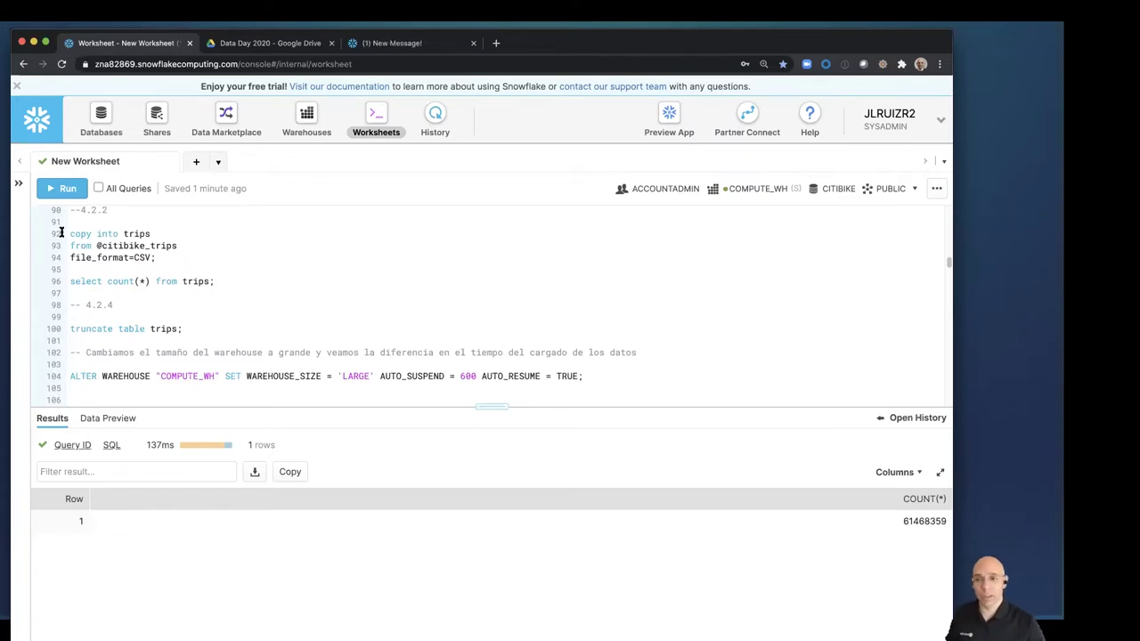
{"action": "left_click", "coordinate": [19, 186]}
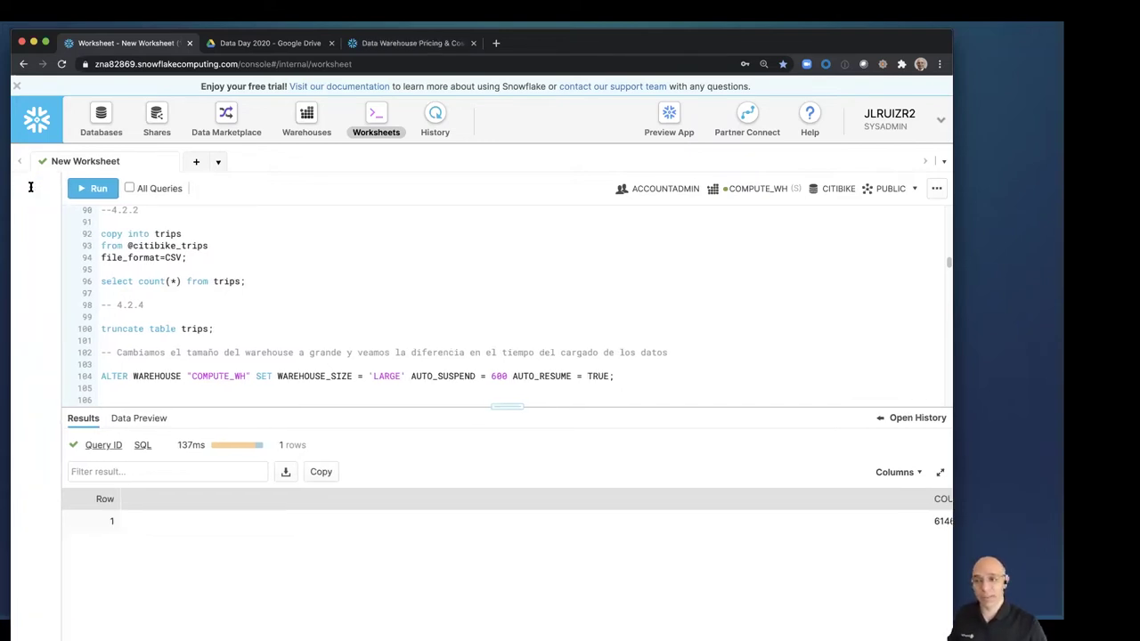
{"action": "mouse_move", "coordinate": [102, 304]}
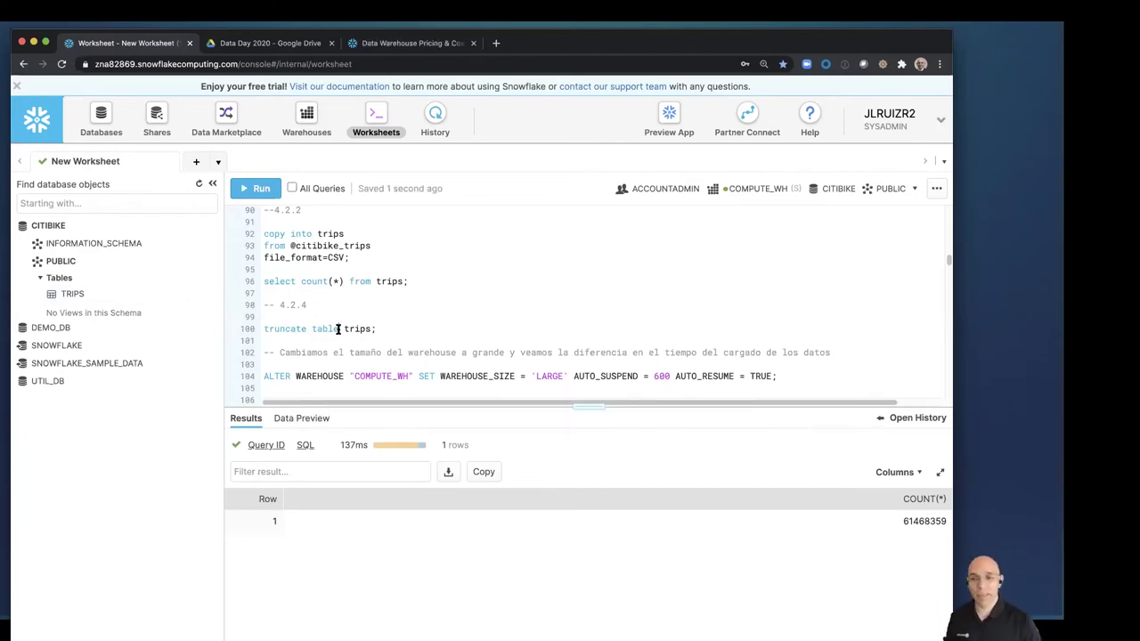
{"action": "left_click", "coordinate": [269, 196]}
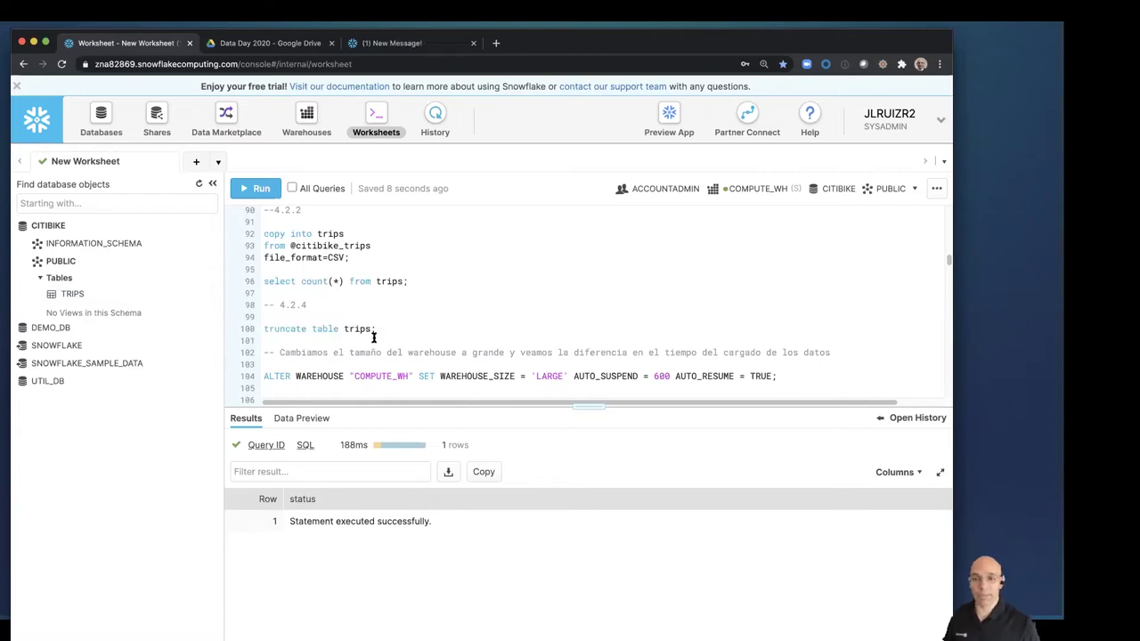
{"action": "left_click", "coordinate": [212, 183]}
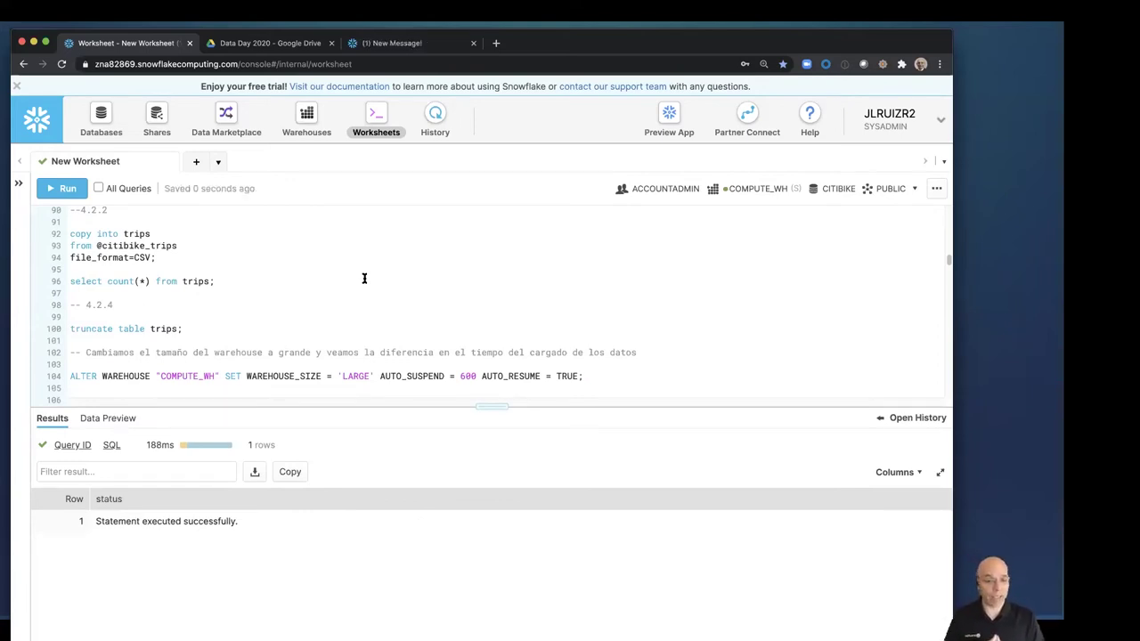
Run the ALTER WAREHOUSE statement setting COMPUTE_WH to LARGE with AUTO_SUSPEND 600 and AUTO_RESUME TRUE, and recount the rows in trips
{"action": "left_click", "coordinate": [356, 376]}
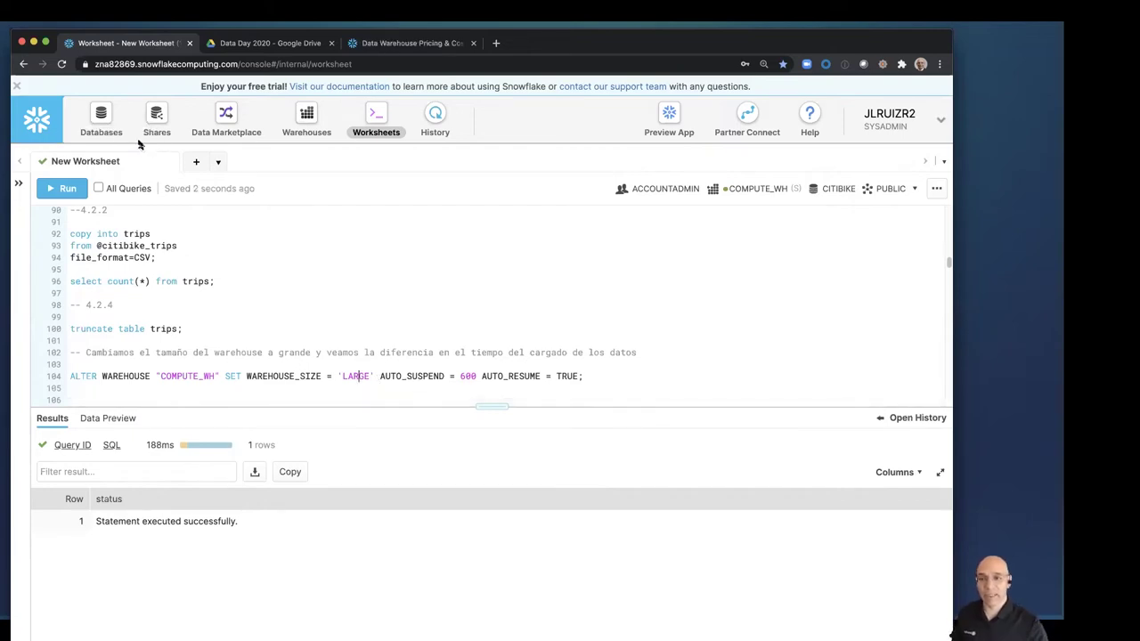
{"action": "left_click", "coordinate": [62, 188]}
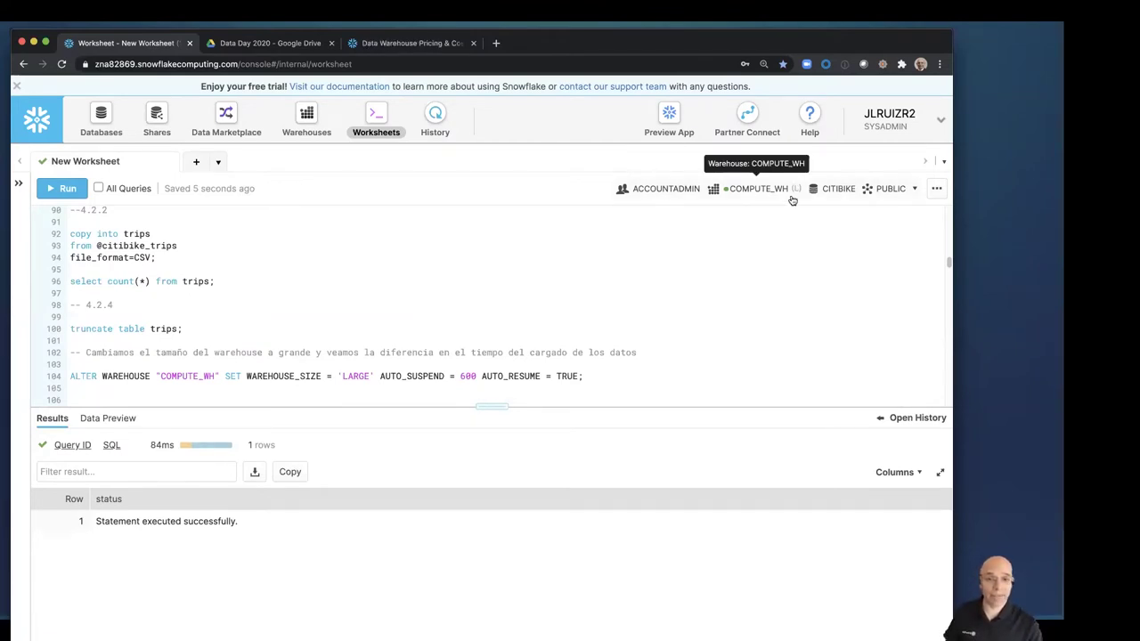
{"action": "scroll", "coordinate": [526, 299], "scroll_direction": "down", "scroll_amount": 1}
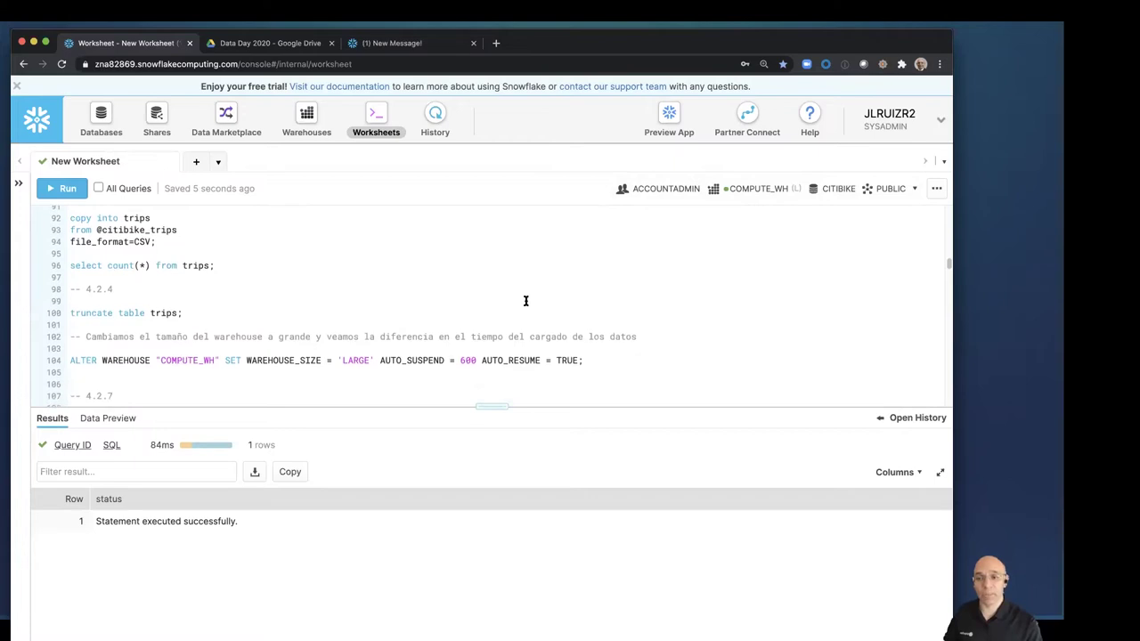
{"action": "scroll", "coordinate": [525, 301], "scroll_direction": "down", "scroll_amount": 3}
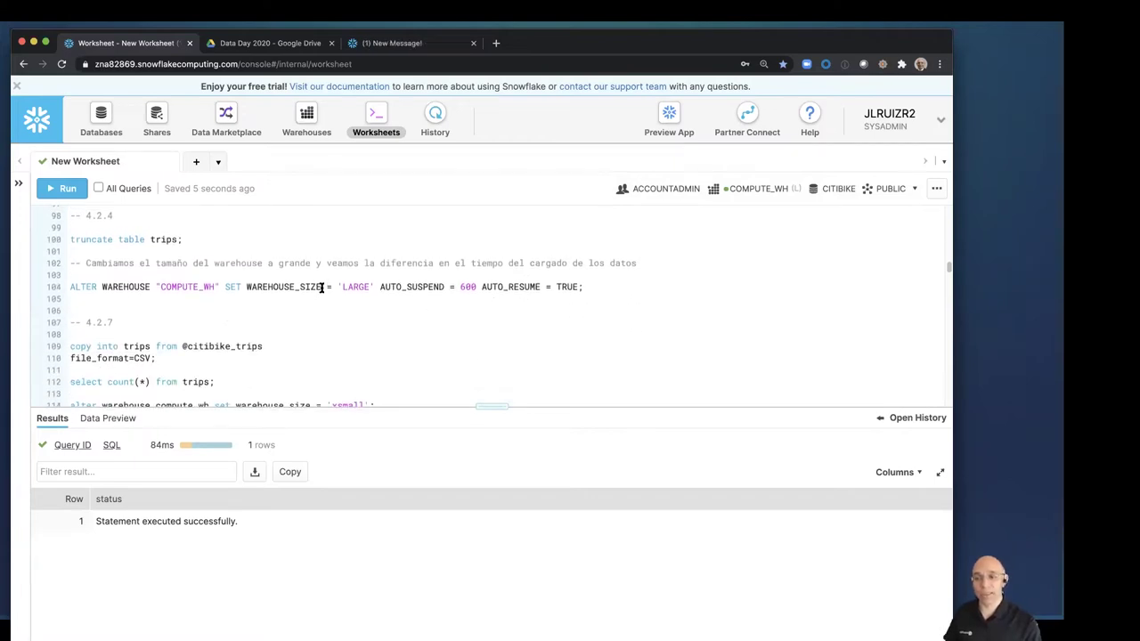
{"action": "scroll", "coordinate": [150, 324], "scroll_direction": "up", "scroll_amount": 2}
{"action": "left_click", "coordinate": [139, 228]}
{"action": "left_click", "coordinate": [58, 188]}
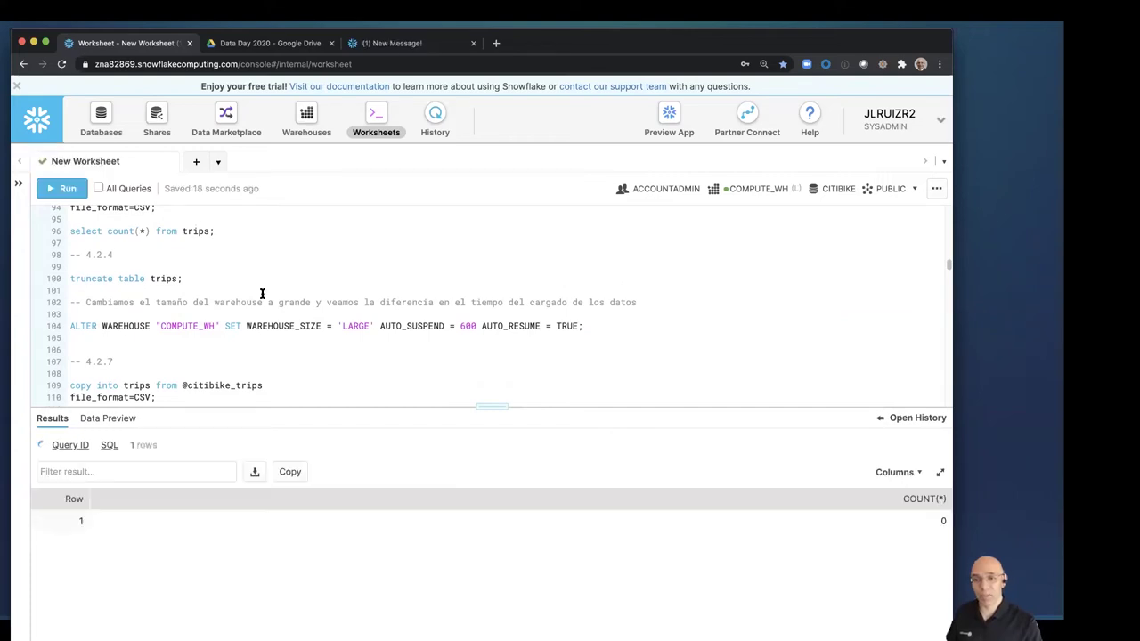
{"action": "scroll", "coordinate": [261, 295], "scroll_direction": "down", "scroll_amount": 1}
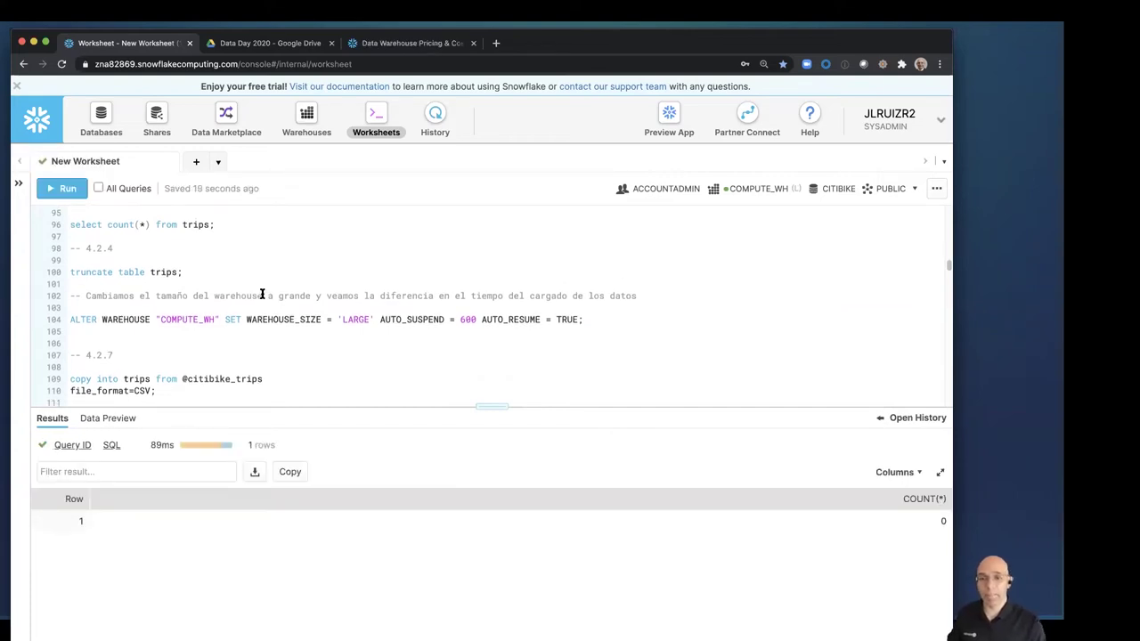
{"action": "left_click", "coordinate": [165, 374]}
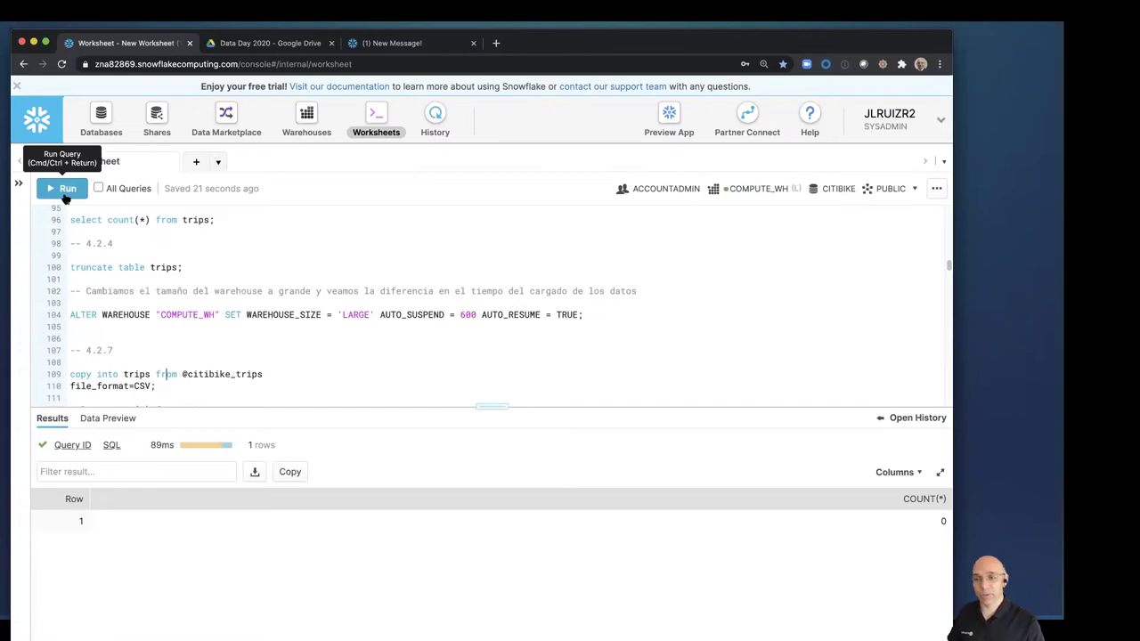
{"action": "left_click", "coordinate": [64, 191]}
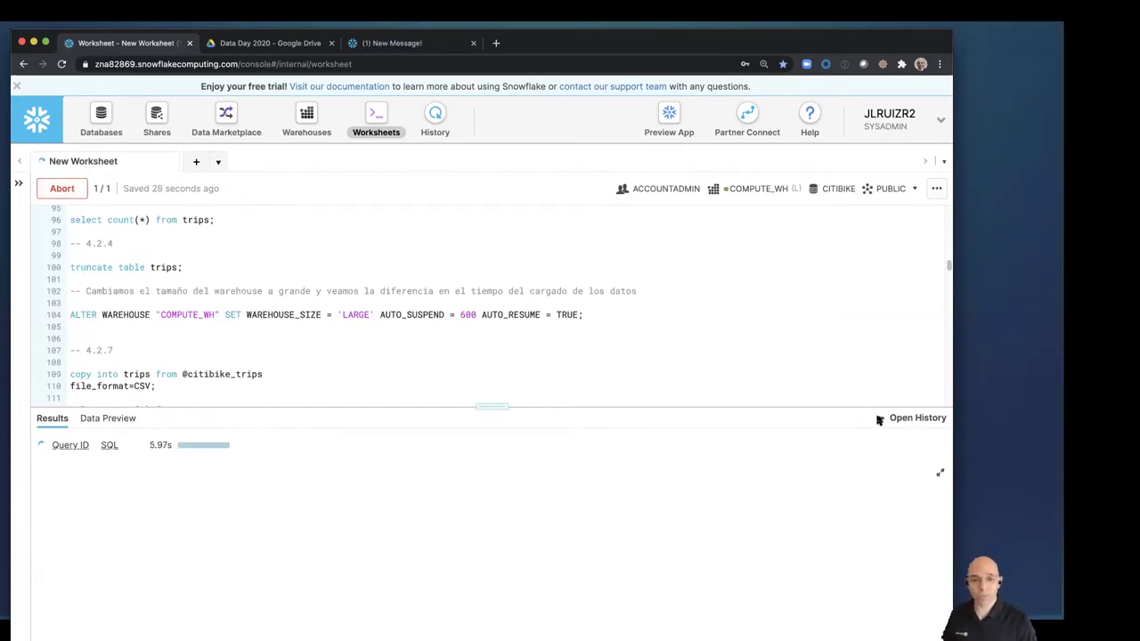
{"action": "left_click", "coordinate": [913, 417]}
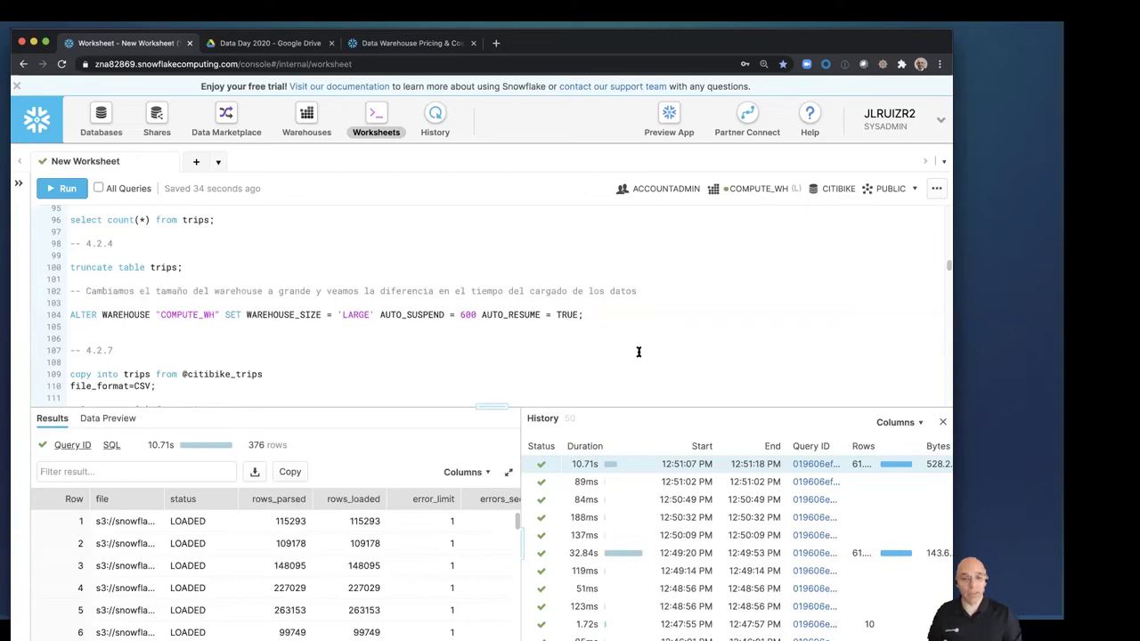
{"action": "mouse_move", "coordinate": [585, 557]}
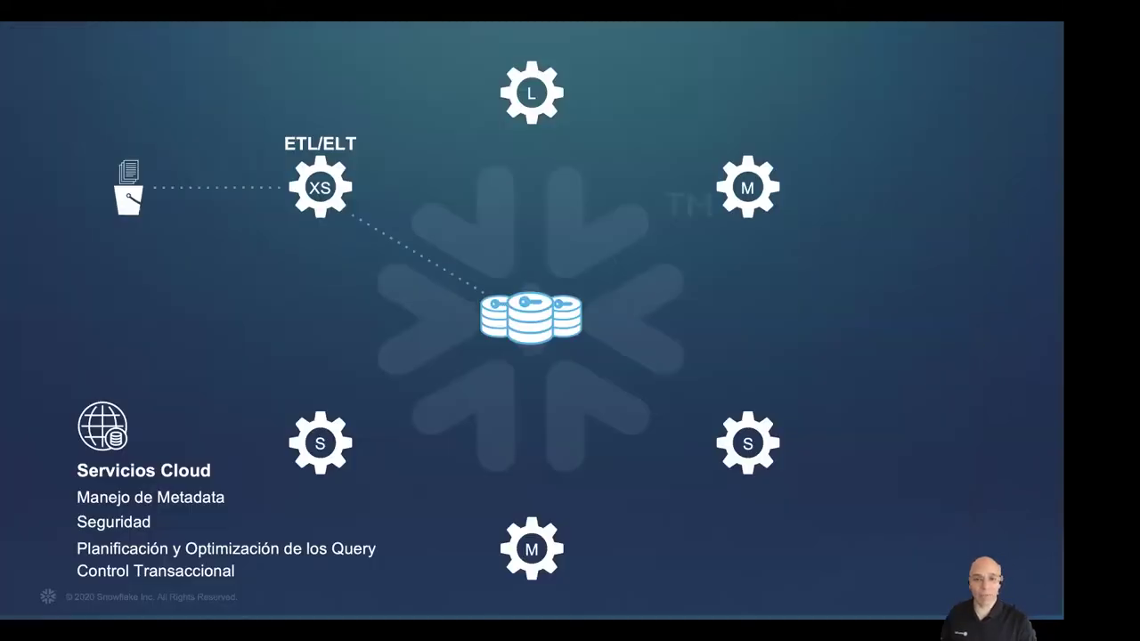
{"action": "left_click", "coordinate": [834, 331]}
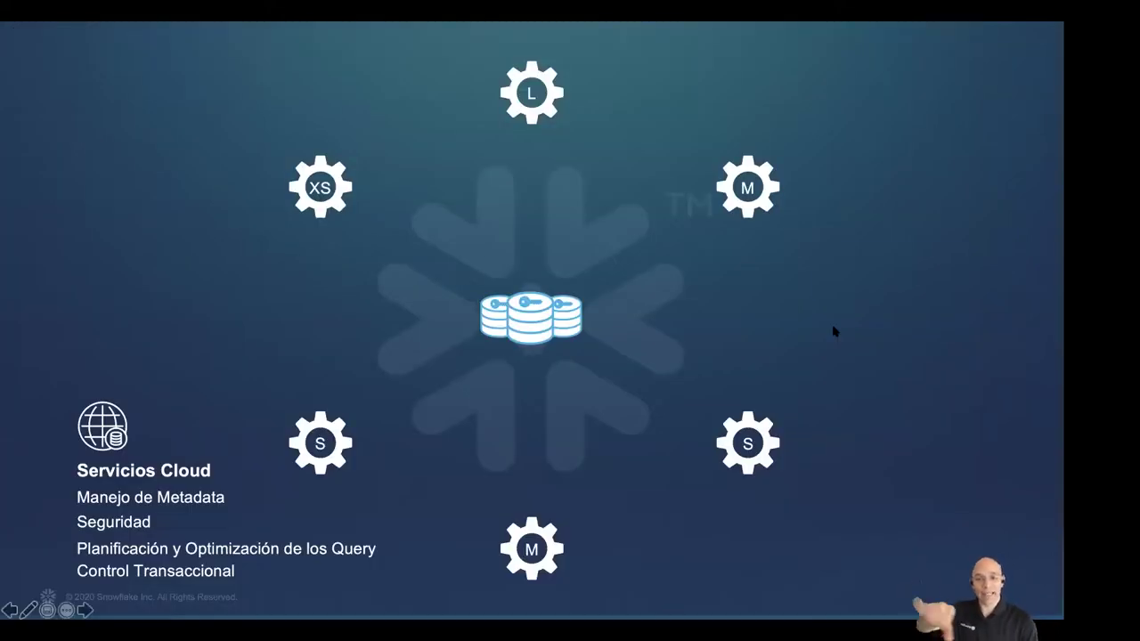
{"action": "left_click", "coordinate": [833, 331]}
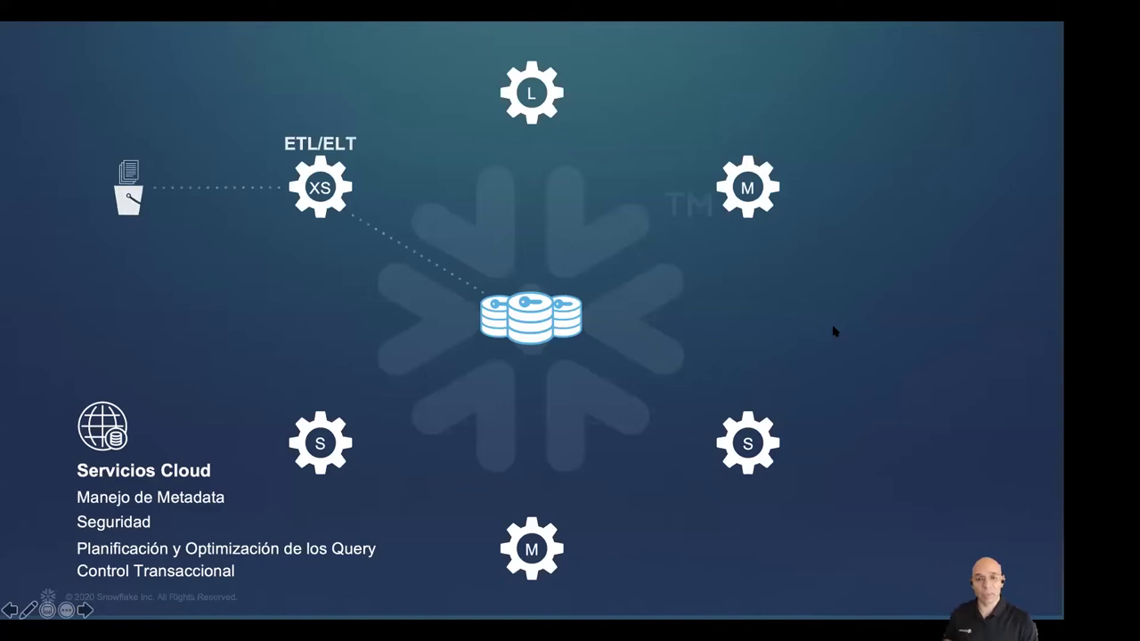
{"action": "left_click", "coordinate": [795, 246]}
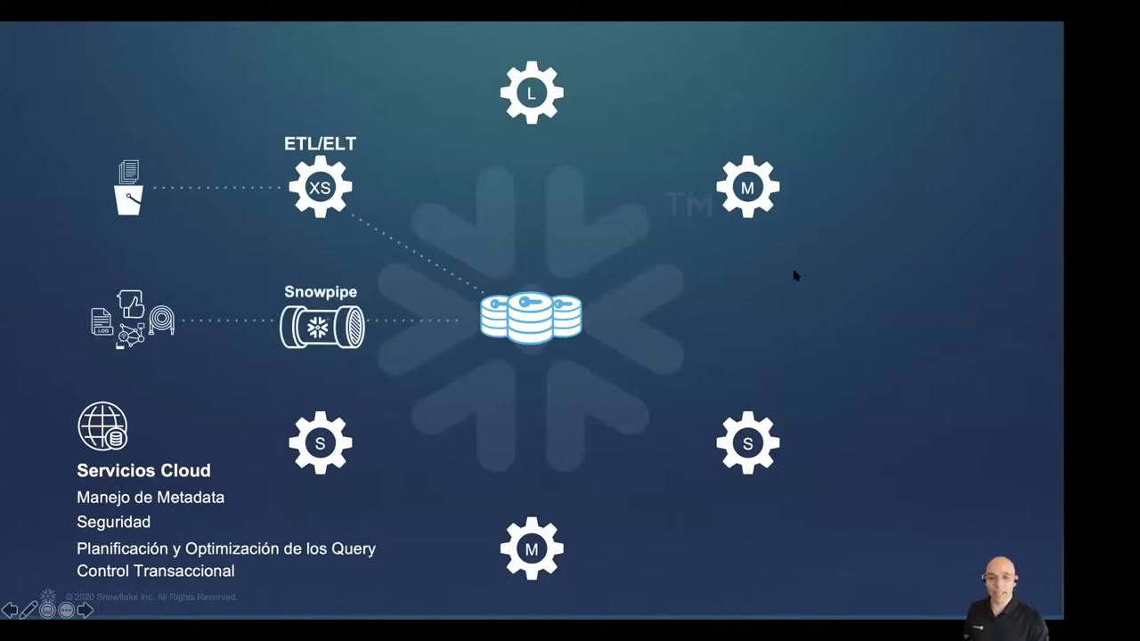
{"action": "left_click", "coordinate": [795, 276]}
{"action": "left_click", "coordinate": [795, 276]}
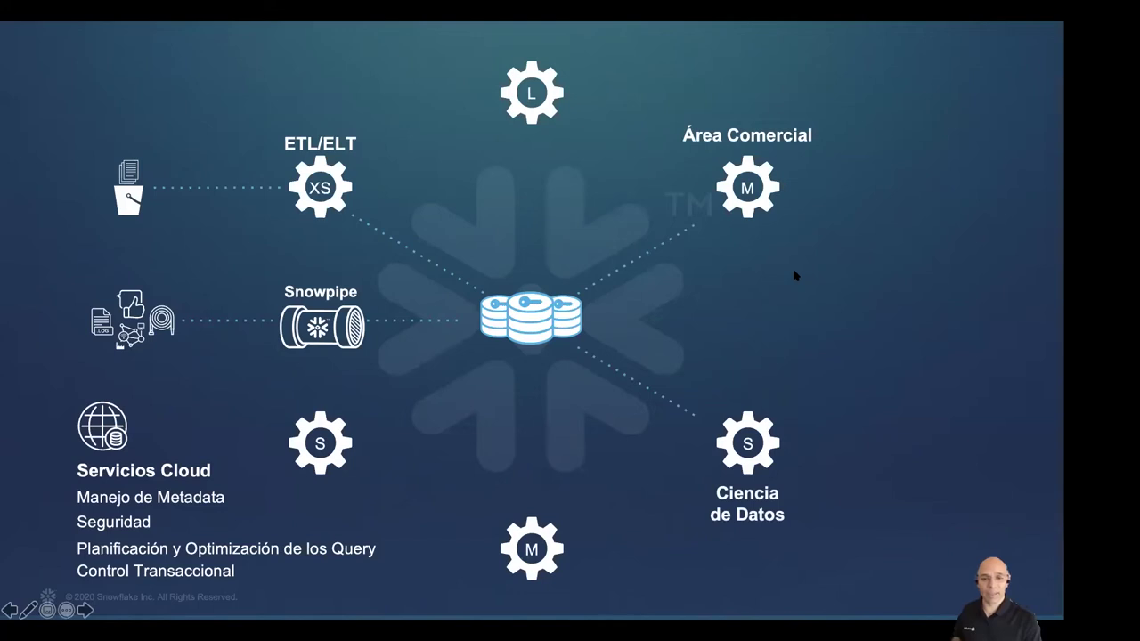
{"action": "left_click", "coordinate": [810, 446]}
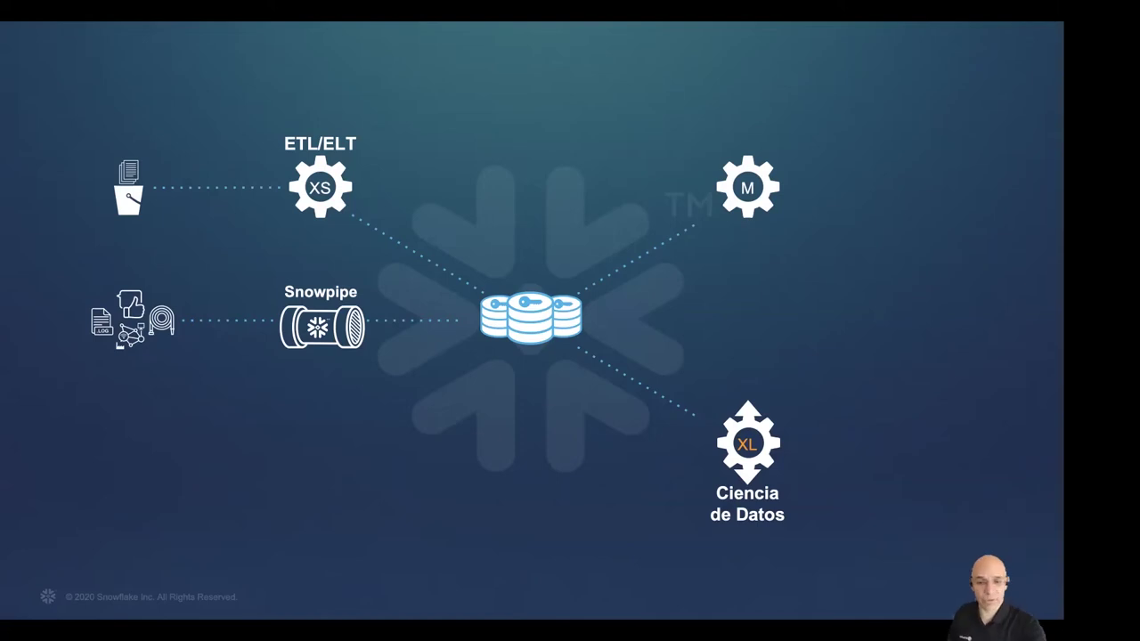
Leave the slideshow and switch back to the Snowflake worksheet window in the browser
{"action": "key", "text": "Escape"}
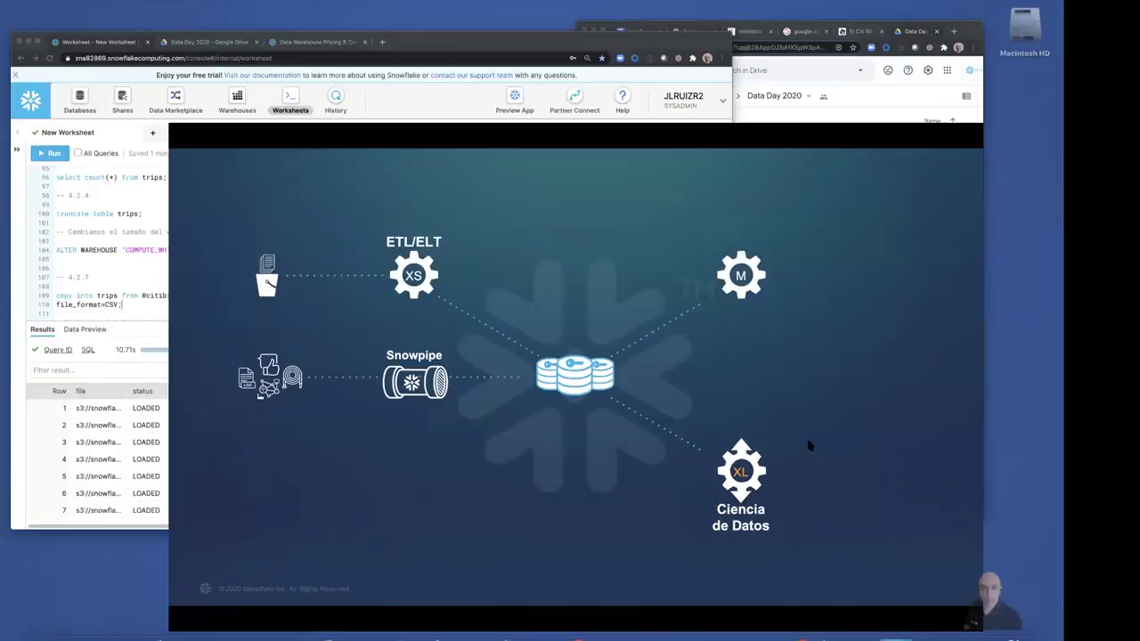
{"action": "key", "text": "ctrl+Up"}
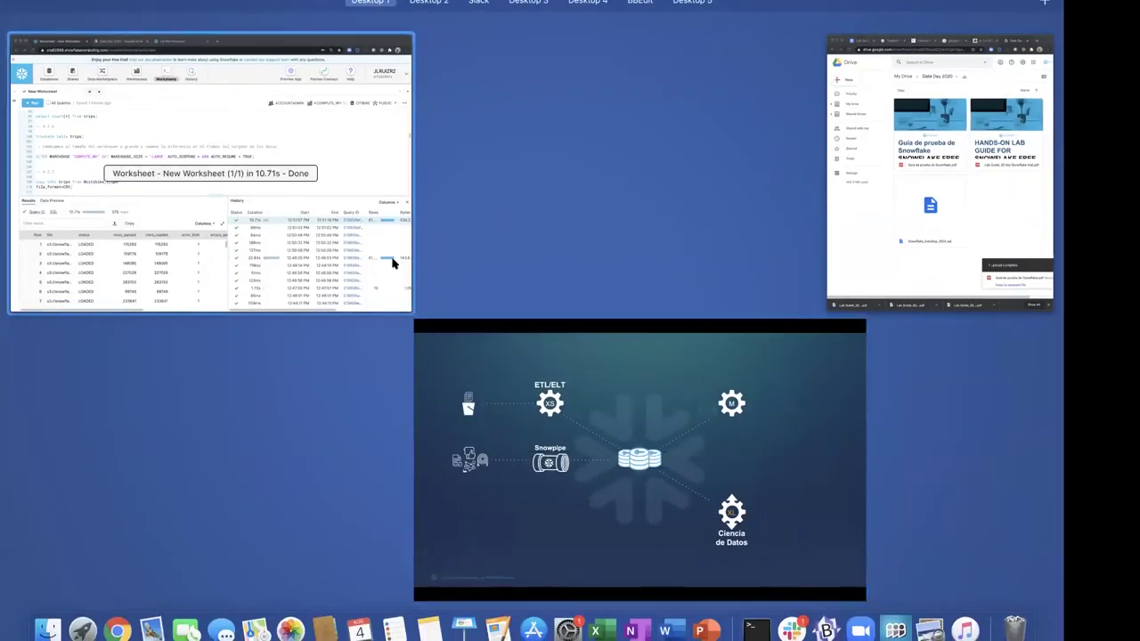
{"action": "left_click", "coordinate": [357, 169]}
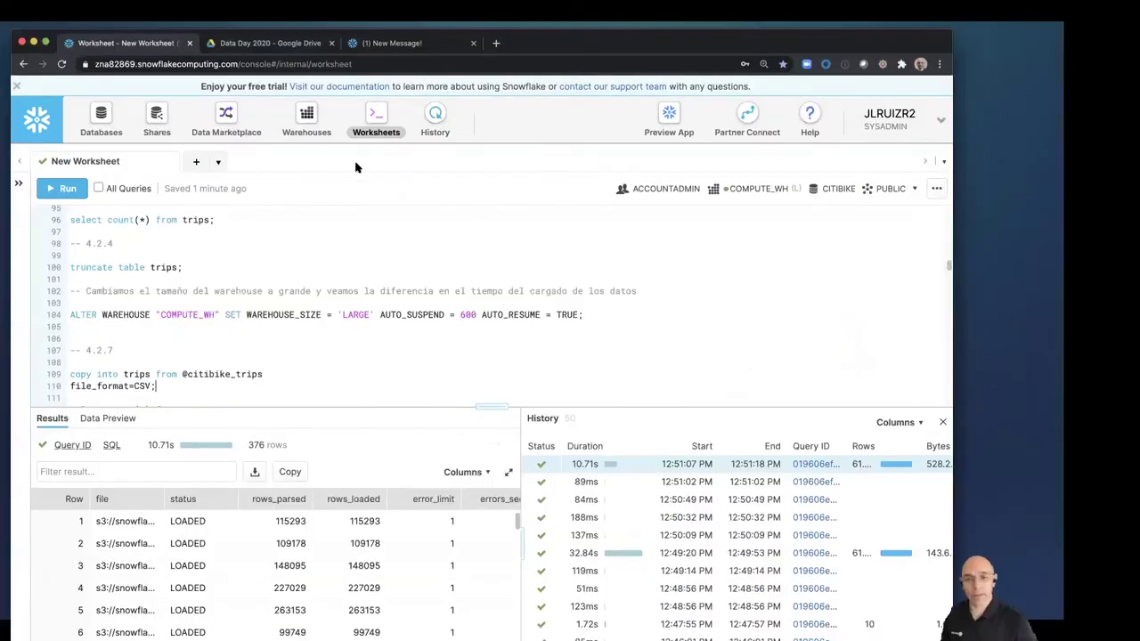
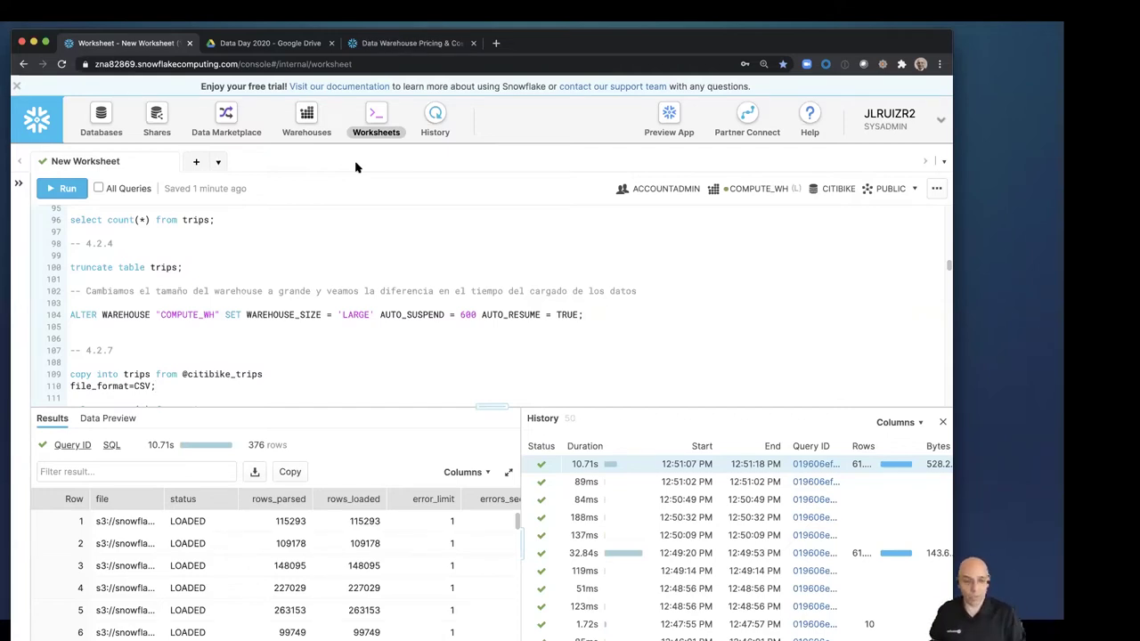
Open the bookmarked Snowflake documentation page Overview of the Ecosystem in a new browser tab
{"action": "left_click", "coordinate": [495, 43]}
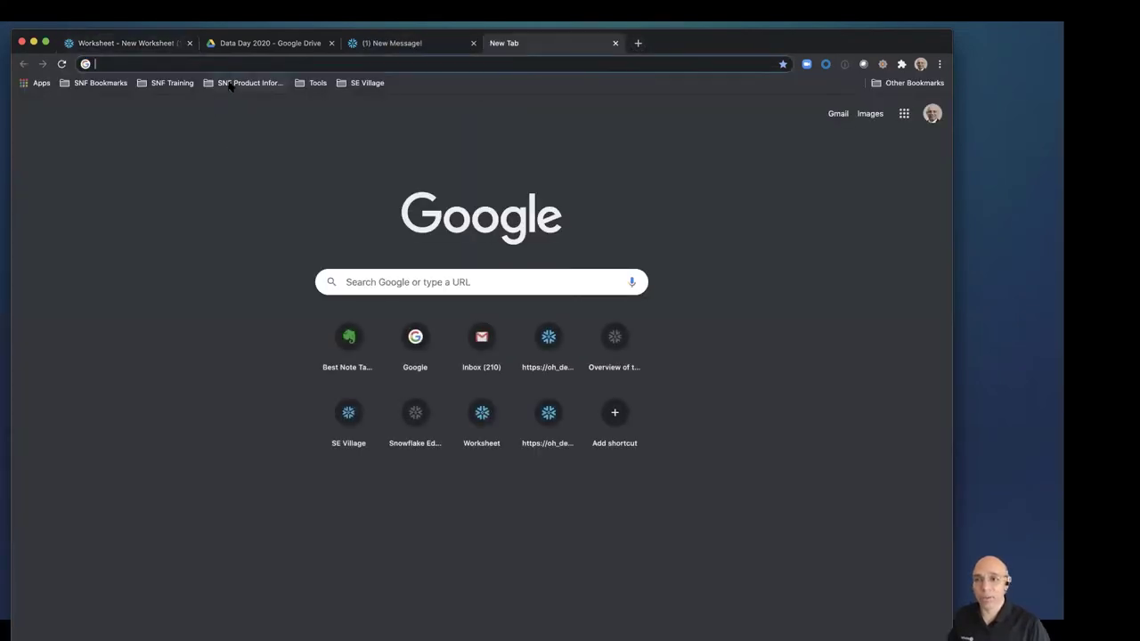
{"action": "left_click", "coordinate": [230, 83]}
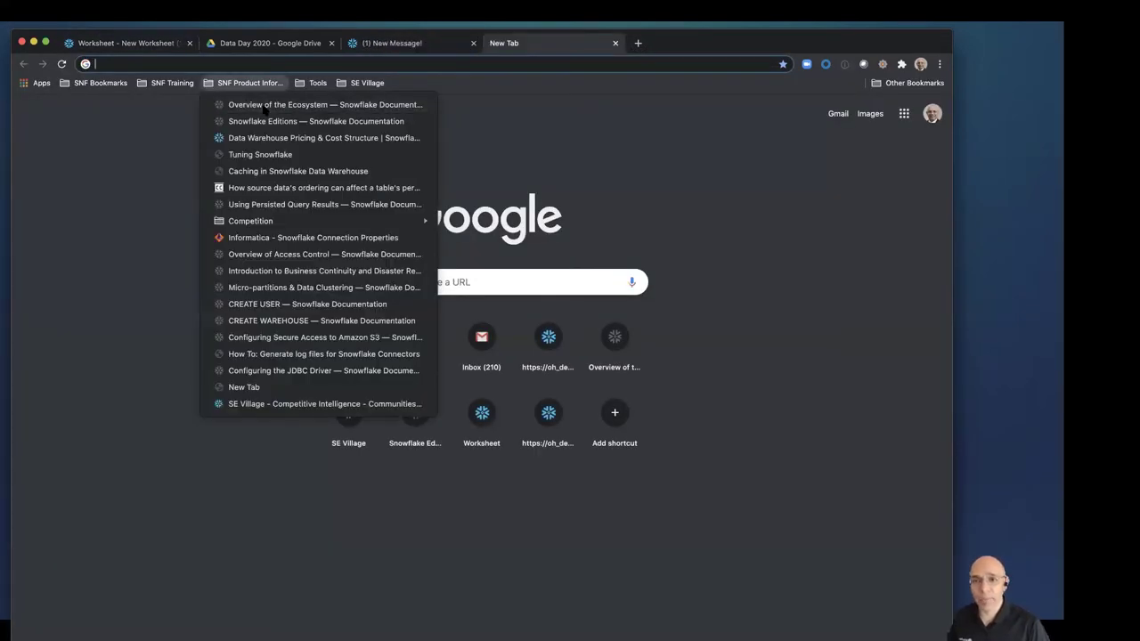
{"action": "left_click", "coordinate": [265, 106]}
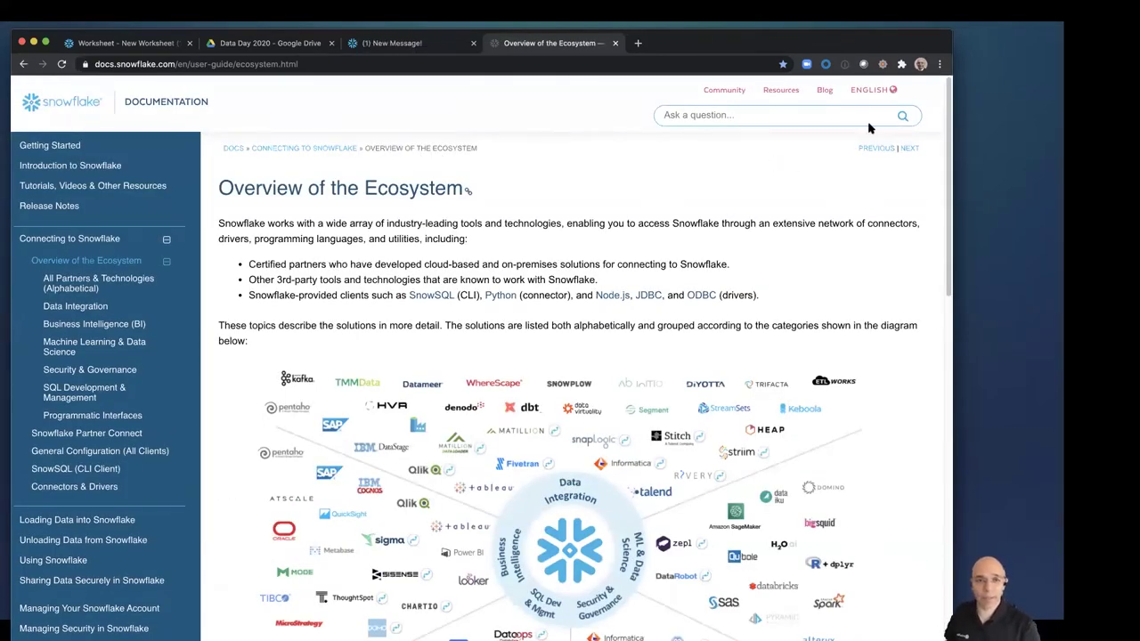
Enlarge the ecosystem documentation page to 125% zoom and make the browser window slightly narrower
{"action": "left_click", "coordinate": [939, 64]}
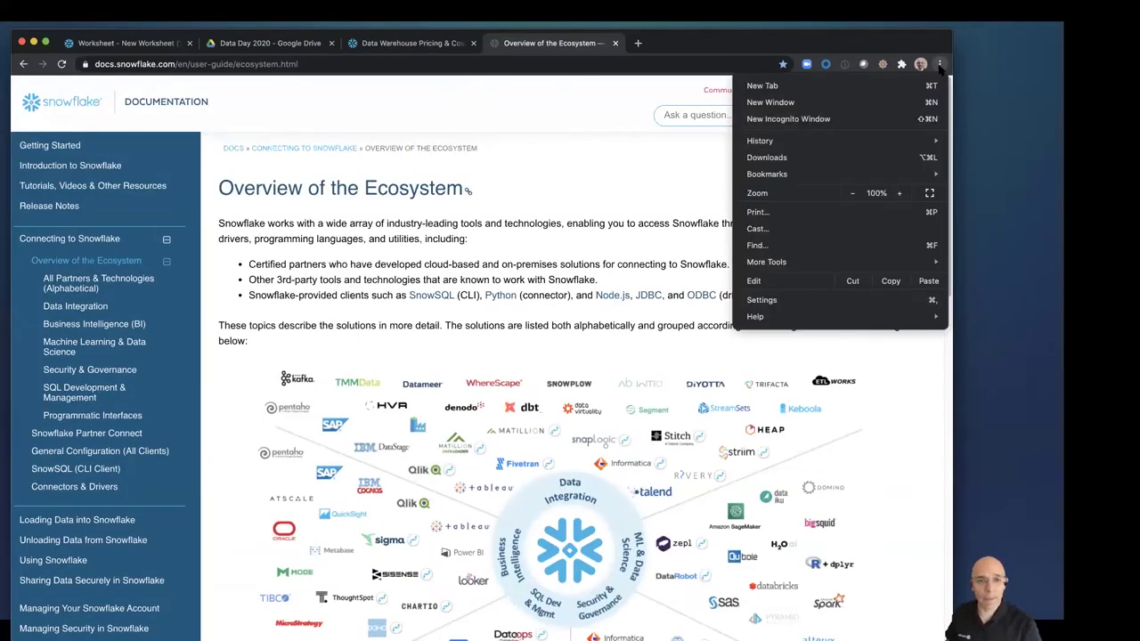
{"action": "left_click", "coordinate": [900, 193]}
{"action": "left_click", "coordinate": [900, 193]}
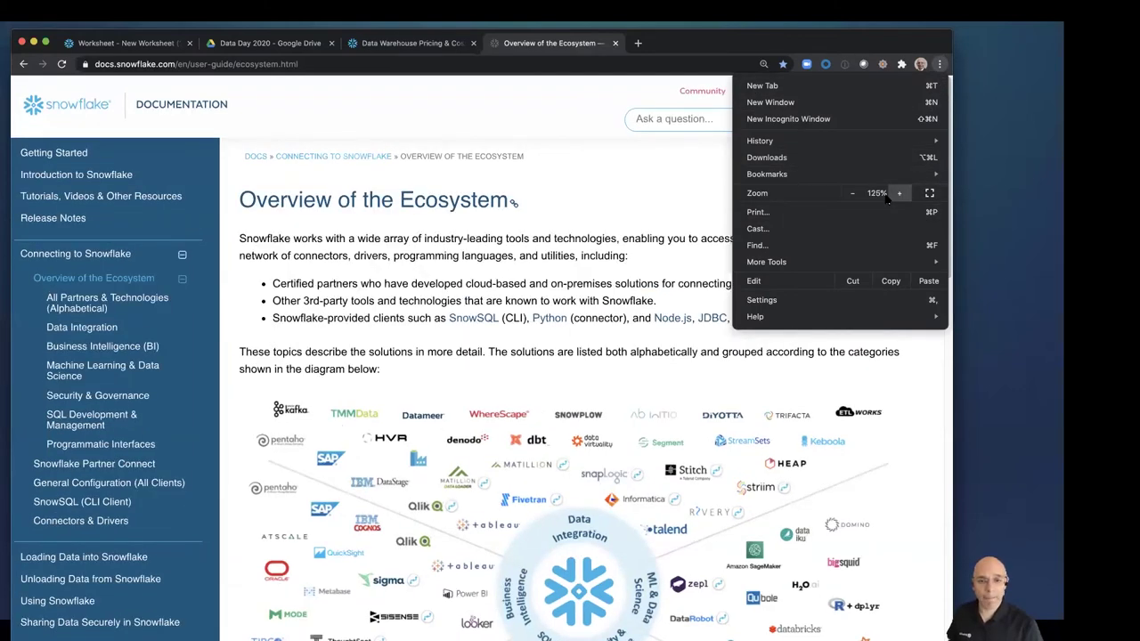
{"action": "left_click", "coordinate": [724, 198]}
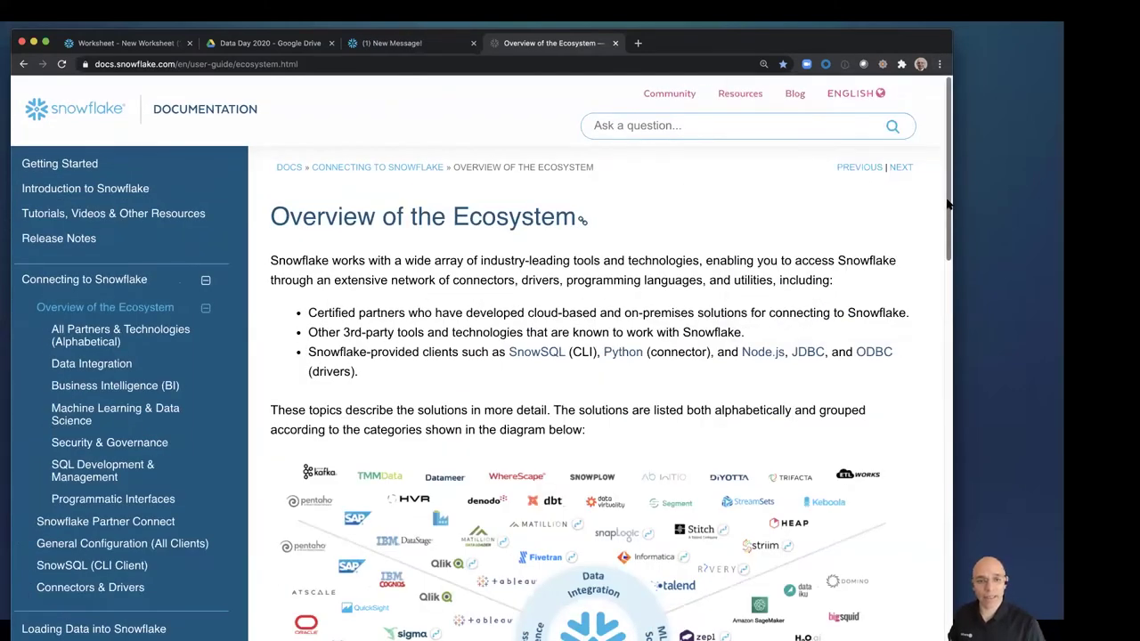
{"action": "mouse_move", "coordinate": [952, 199]}
{"action": "left_mouse_down"}
{"action": "mouse_move", "coordinate": [992, 199]}
{"action": "mouse_move", "coordinate": [922, 200]}
{"action": "mouse_move", "coordinate": [946, 200]}
{"action": "left_mouse_up"}
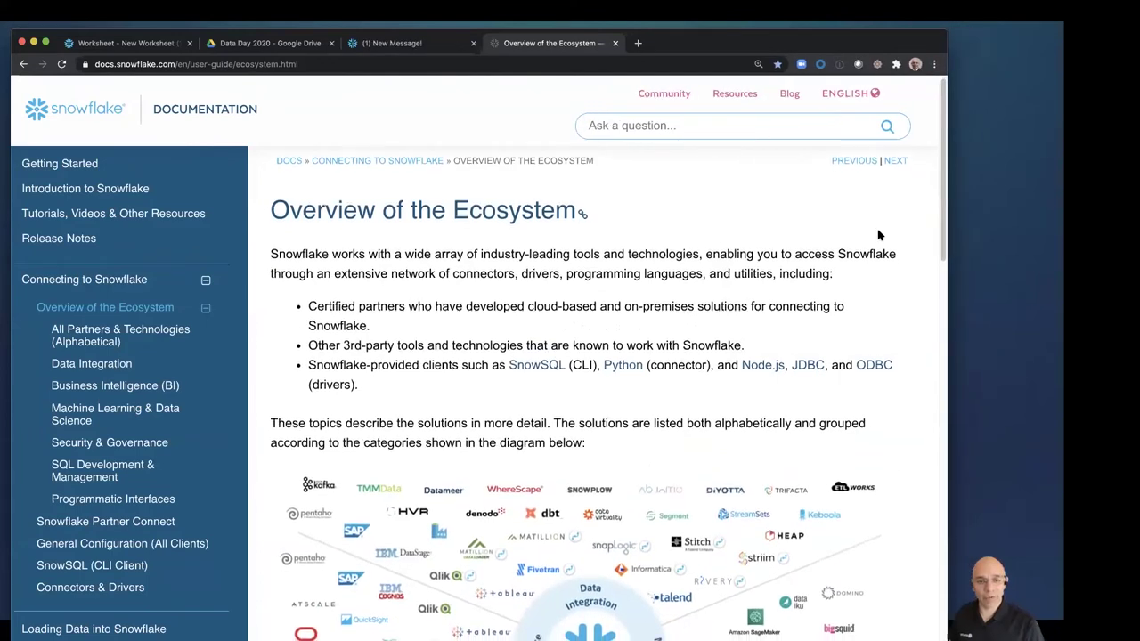
Look over the partner categories and programmatic interfaces in the ecosystem diagram, and return to the Snowflake worksheet
{"action": "scroll", "coordinate": [880, 235], "scroll_direction": "down", "scroll_amount": 2}
{"action": "scroll", "coordinate": [880, 235], "scroll_direction": "down", "scroll_amount": 3}
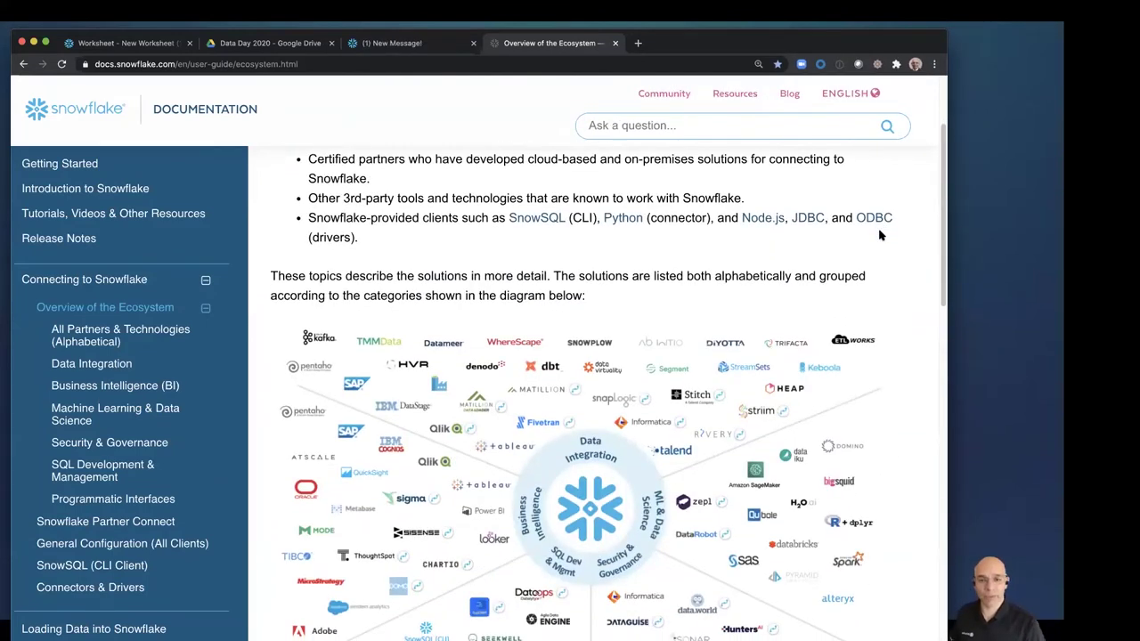
{"action": "scroll", "coordinate": [880, 235], "scroll_direction": "down", "scroll_amount": 2}
{"action": "scroll", "coordinate": [879, 235], "scroll_direction": "down", "scroll_amount": 1}
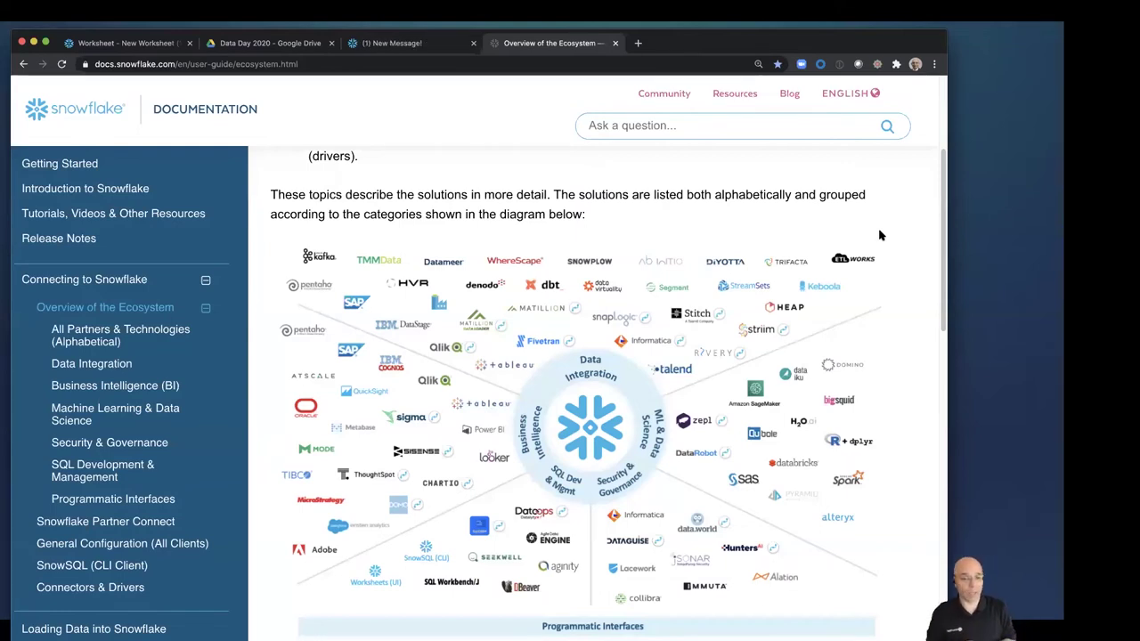
{"action": "scroll", "coordinate": [712, 187], "scroll_direction": "down", "scroll_amount": 1}
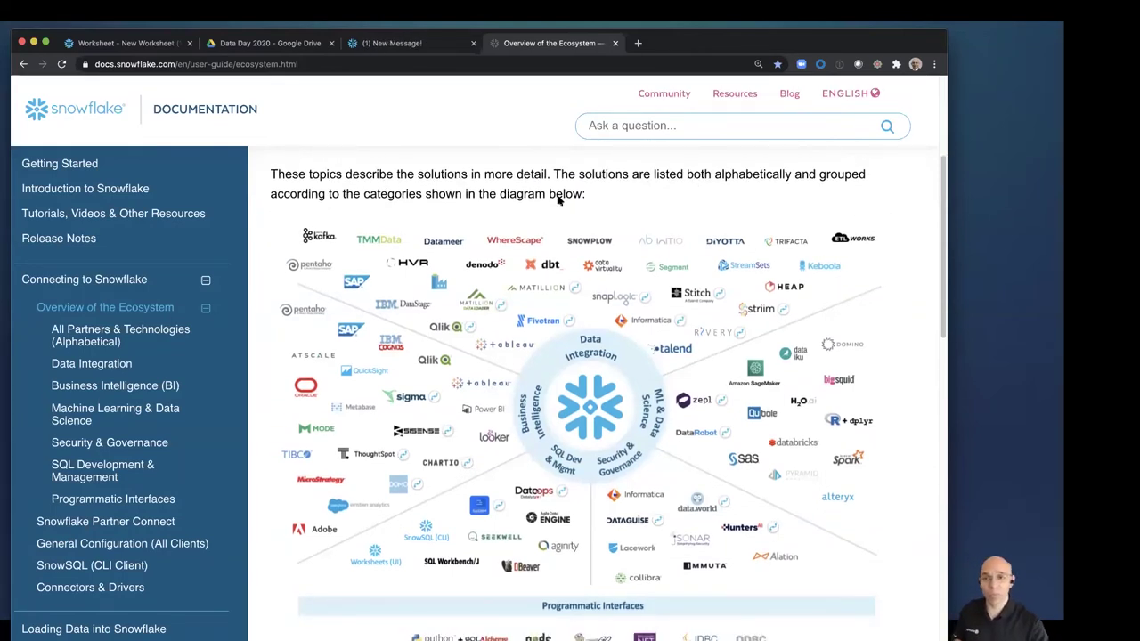
{"action": "scroll", "coordinate": [281, 169], "scroll_direction": "down", "scroll_amount": 5}
{"action": "key", "text": "super+1"}
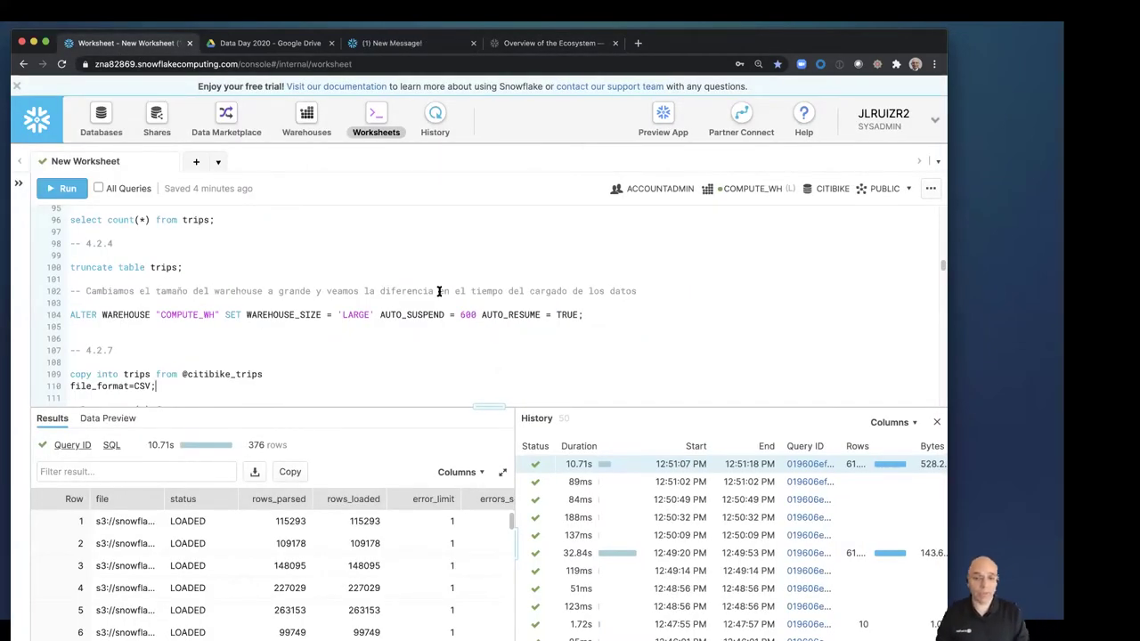
Compare the durations of the Large and Small warehouse loads in the query history, and return to the worksheet
{"action": "left_click", "coordinate": [440, 113]}
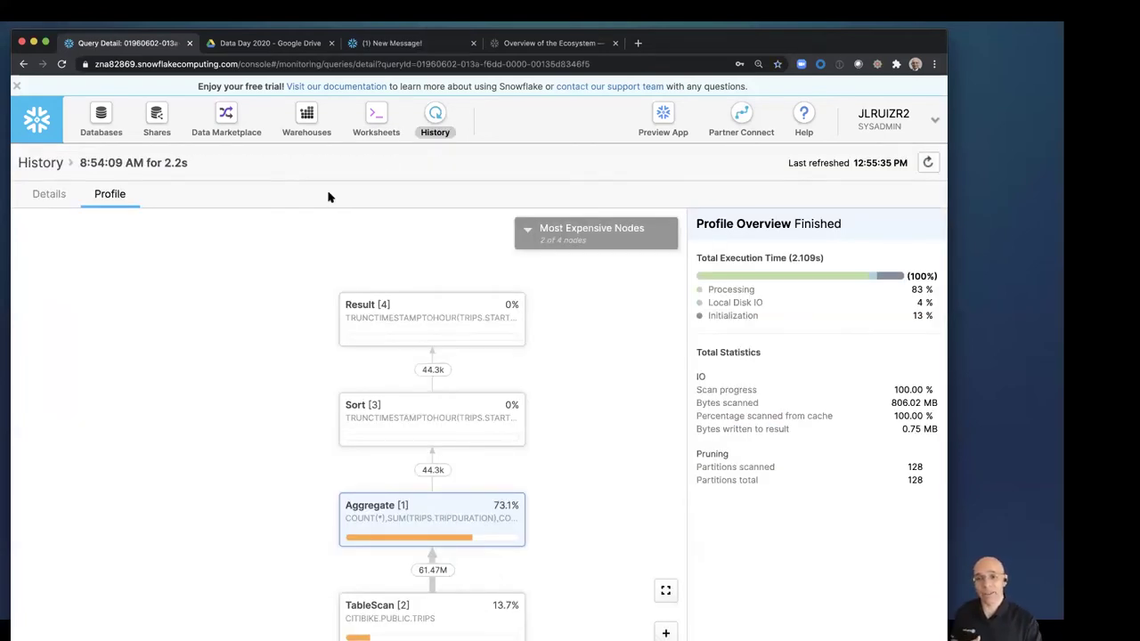
{"action": "left_click", "coordinate": [43, 167]}
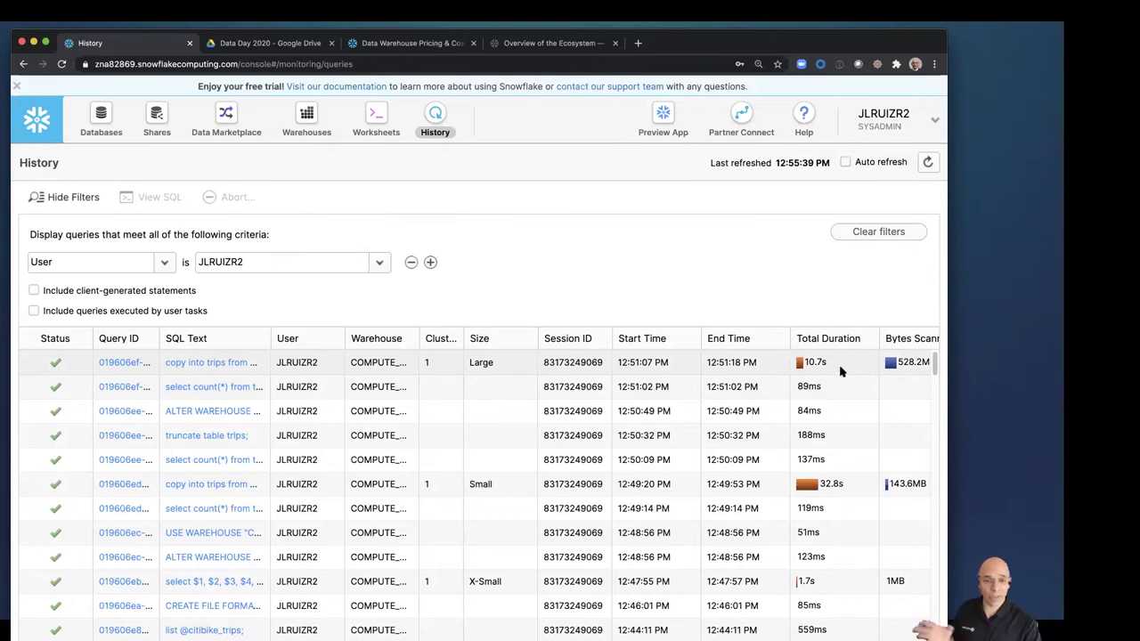
{"action": "mouse_move", "coordinate": [834, 484]}
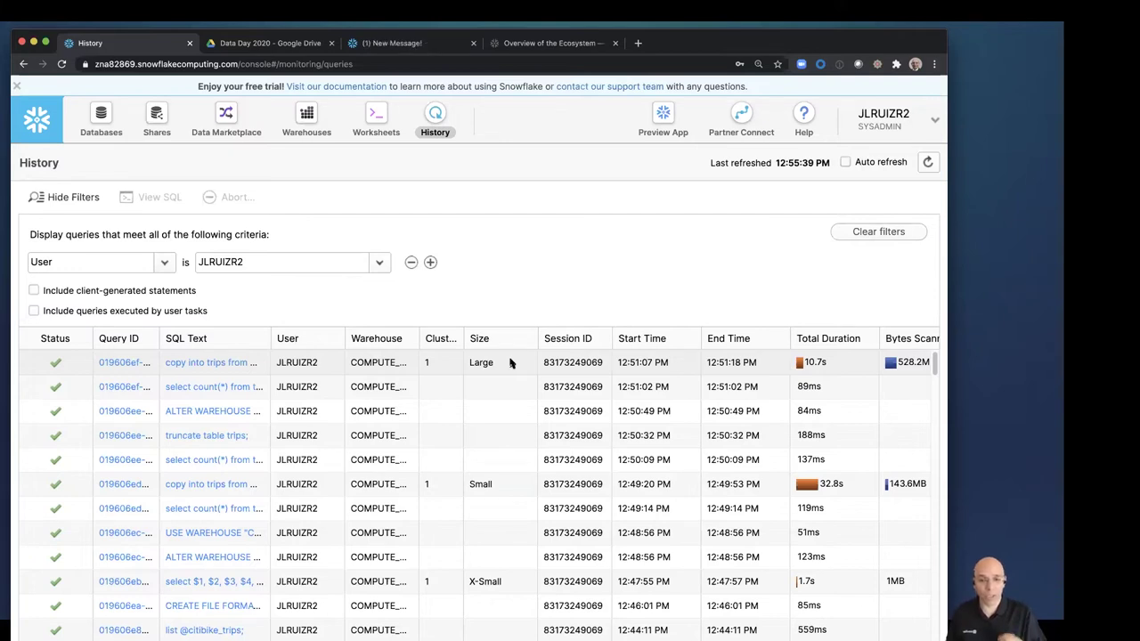
{"action": "left_click", "coordinate": [376, 121]}
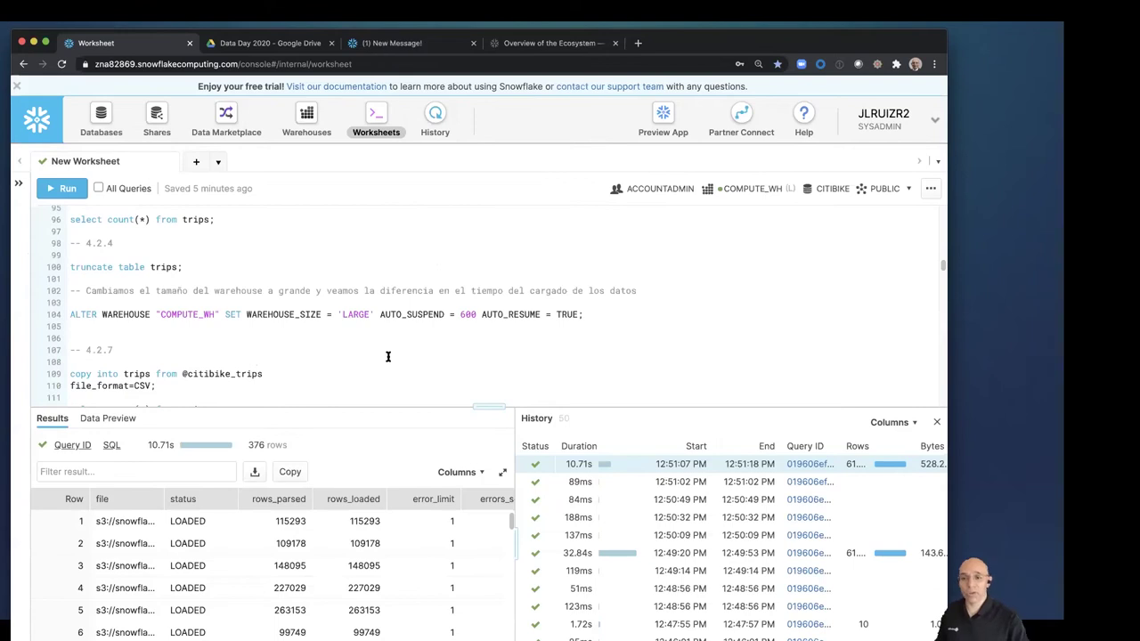
Run the statement that resizes compute_wh to 'xsmall', and hide the worksheet's query history
{"action": "scroll", "coordinate": [369, 360], "scroll_direction": "down", "scroll_amount": 2}
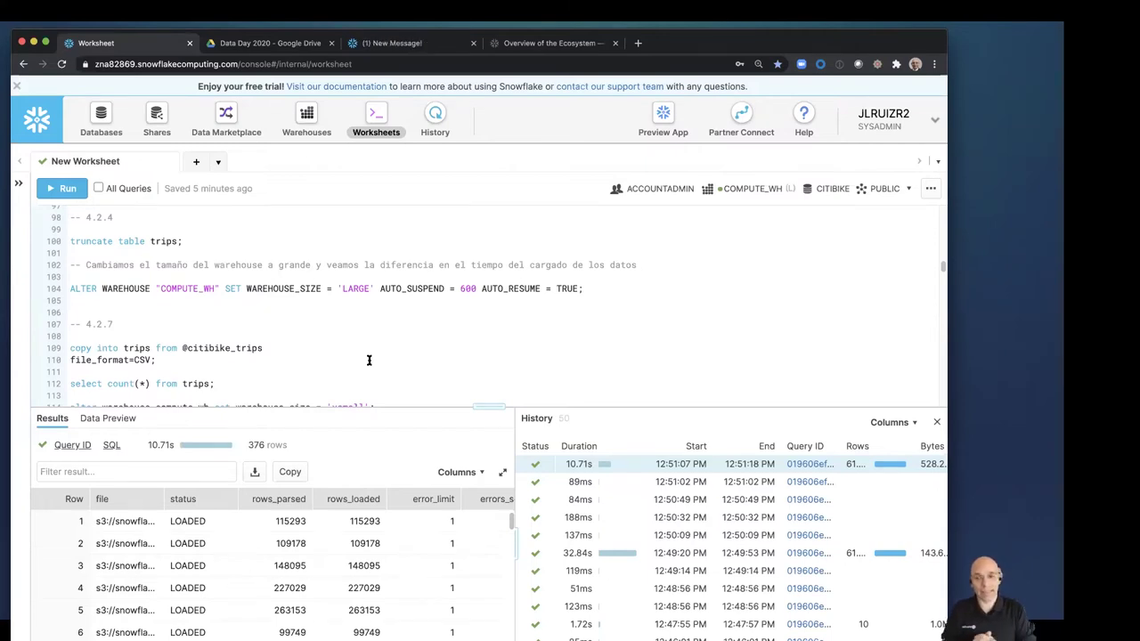
{"action": "scroll", "coordinate": [372, 361], "scroll_direction": "down", "scroll_amount": 2}
{"action": "left_click", "coordinate": [291, 384]}
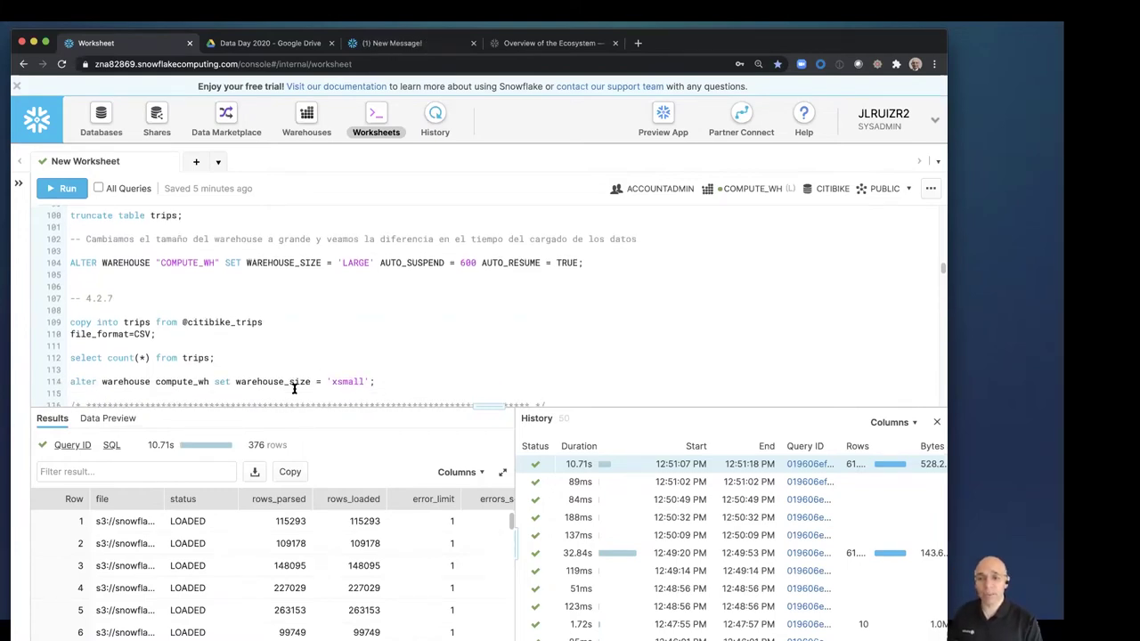
{"action": "left_click", "coordinate": [61, 188]}
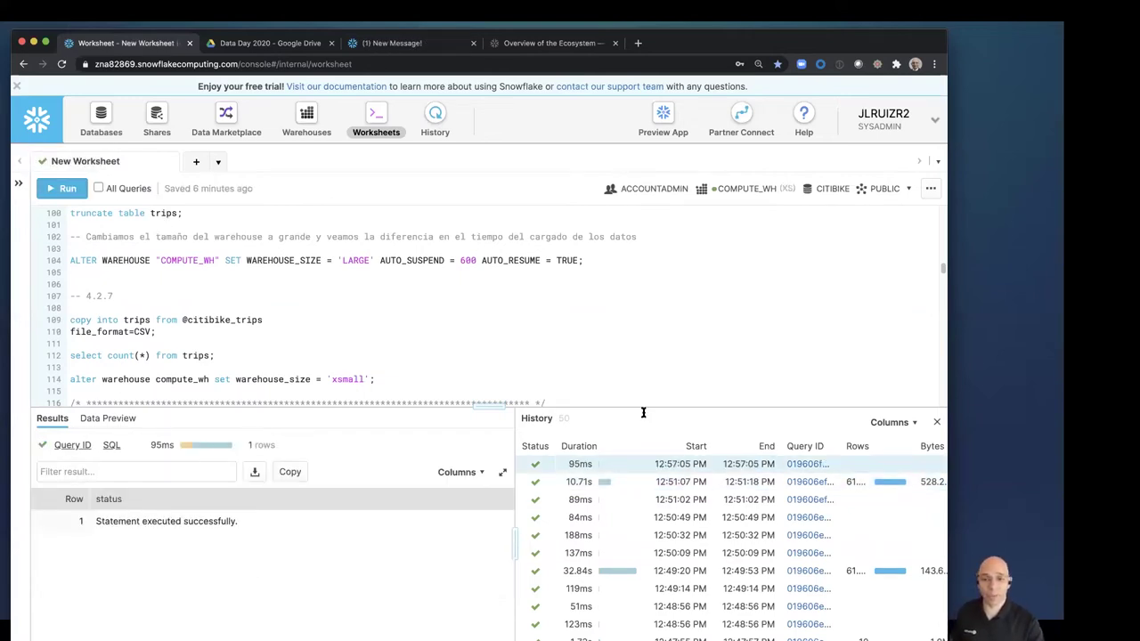
{"action": "left_click", "coordinate": [936, 422]}
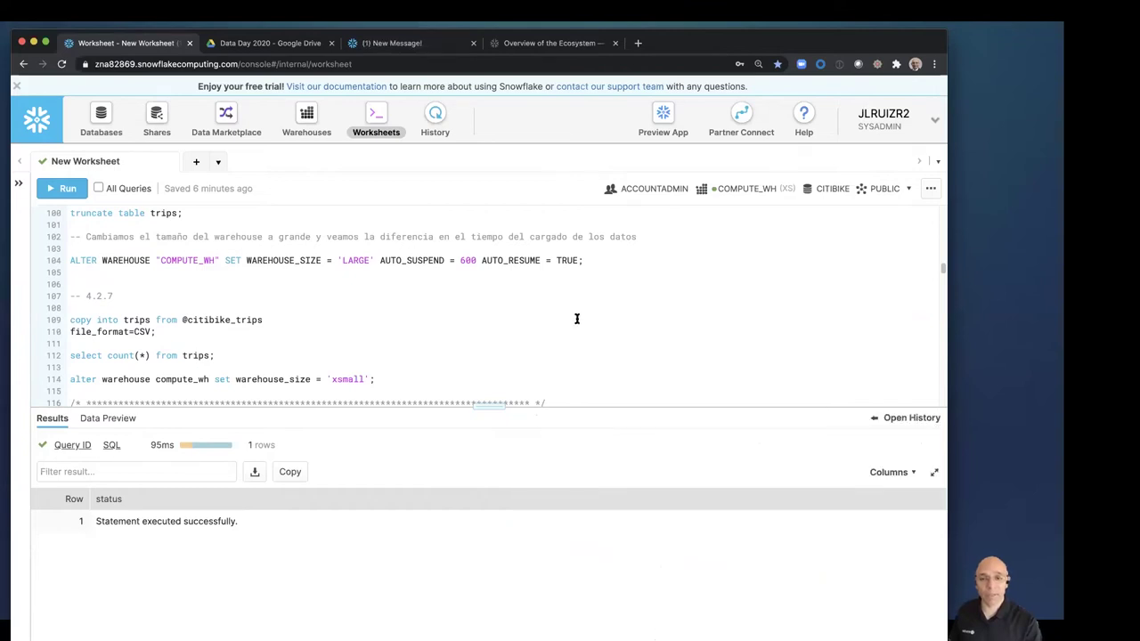
Run the Module 5 query select * from trips limit 20
{"action": "scroll", "coordinate": [508, 317], "scroll_direction": "down", "scroll_amount": 2}
{"action": "scroll", "coordinate": [510, 315], "scroll_direction": "down", "scroll_amount": 3}
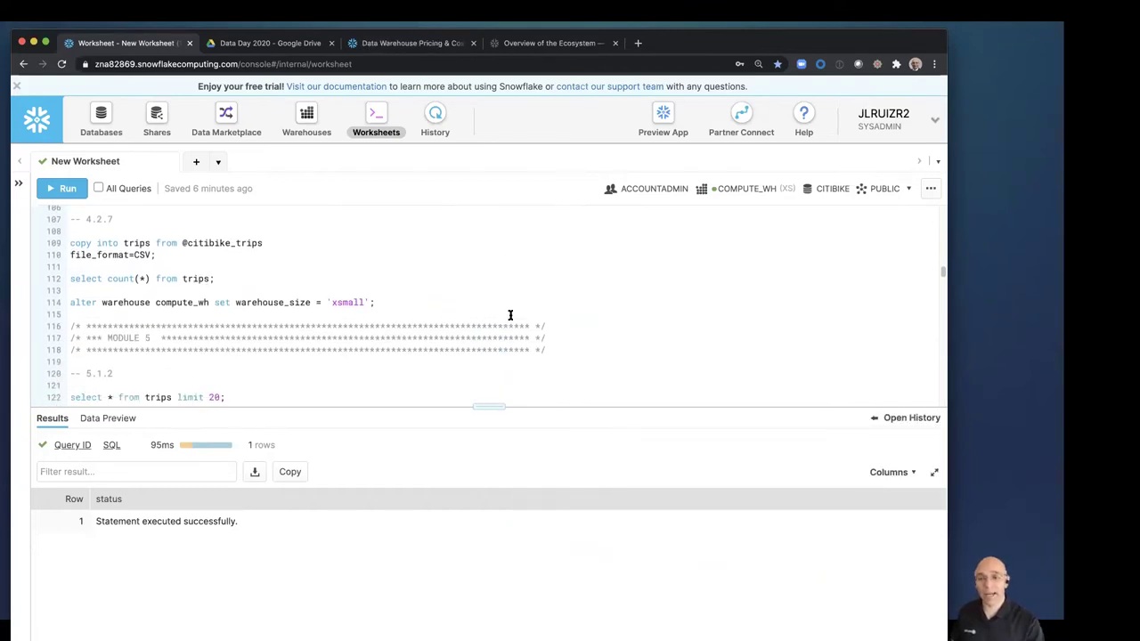
{"action": "scroll", "coordinate": [534, 319], "scroll_direction": "down", "scroll_amount": 1}
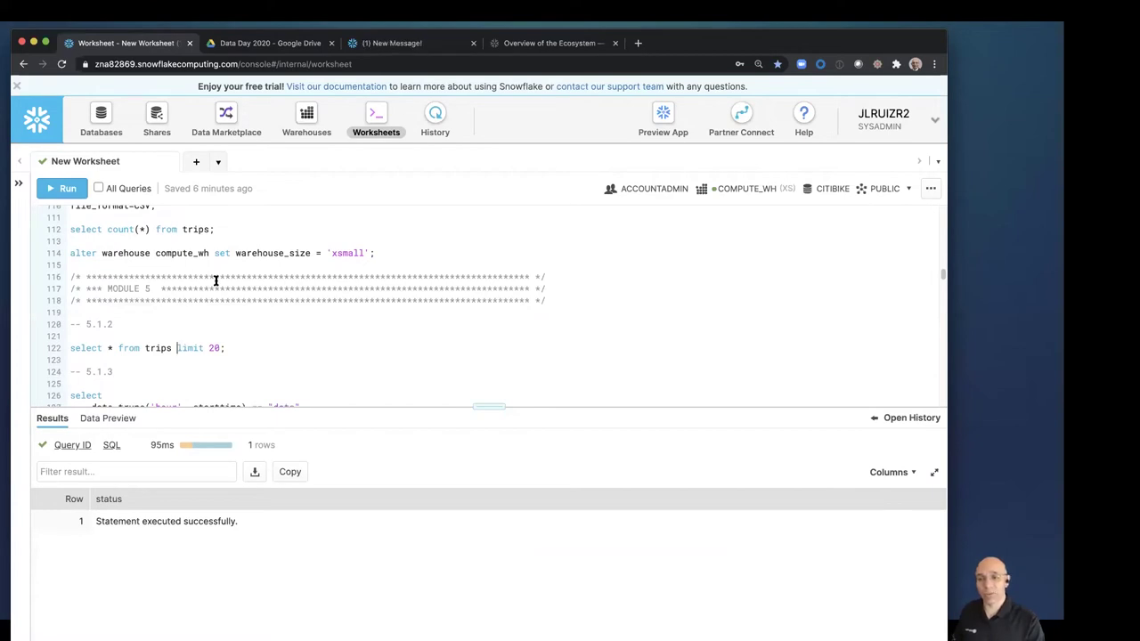
{"action": "left_click", "coordinate": [63, 188]}
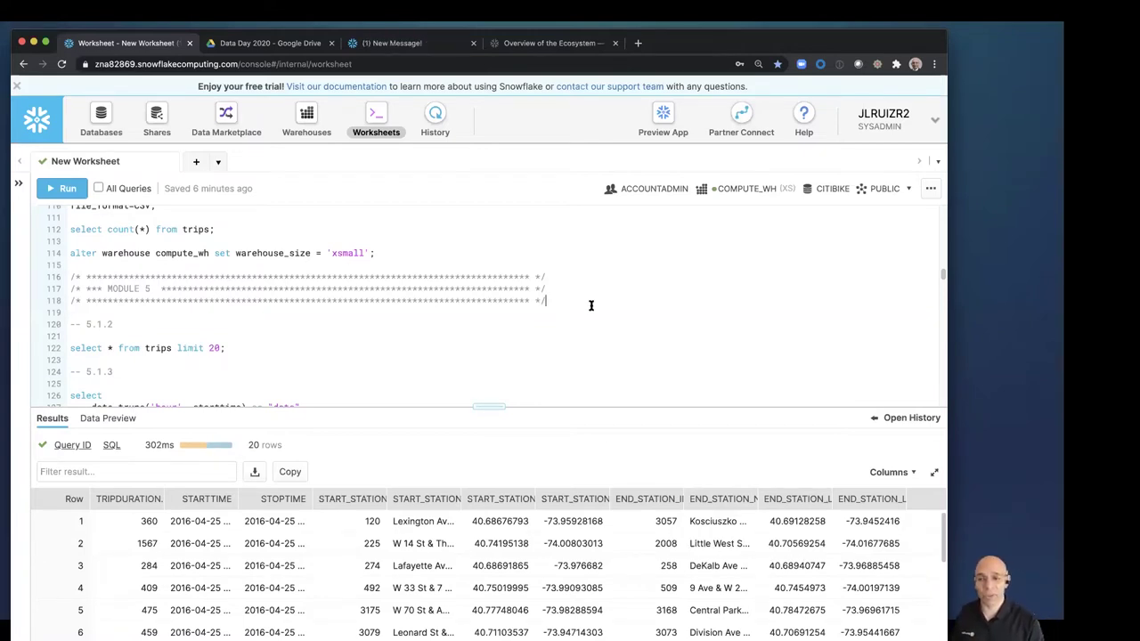
Run the 5.1.3 query that aggregates trips by hour with trip count, average duration, average distance and speed
{"action": "scroll", "coordinate": [588, 311], "scroll_direction": "down", "scroll_amount": 3}
{"action": "scroll", "coordinate": [590, 305], "scroll_direction": "down", "scroll_amount": 2}
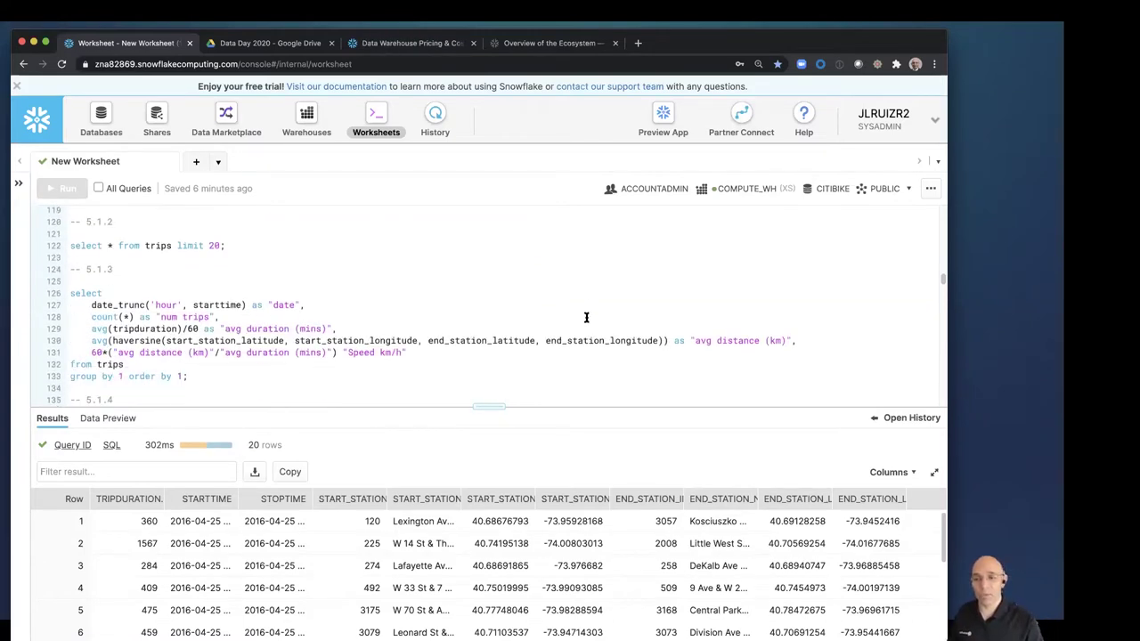
{"action": "left_click", "coordinate": [431, 352]}
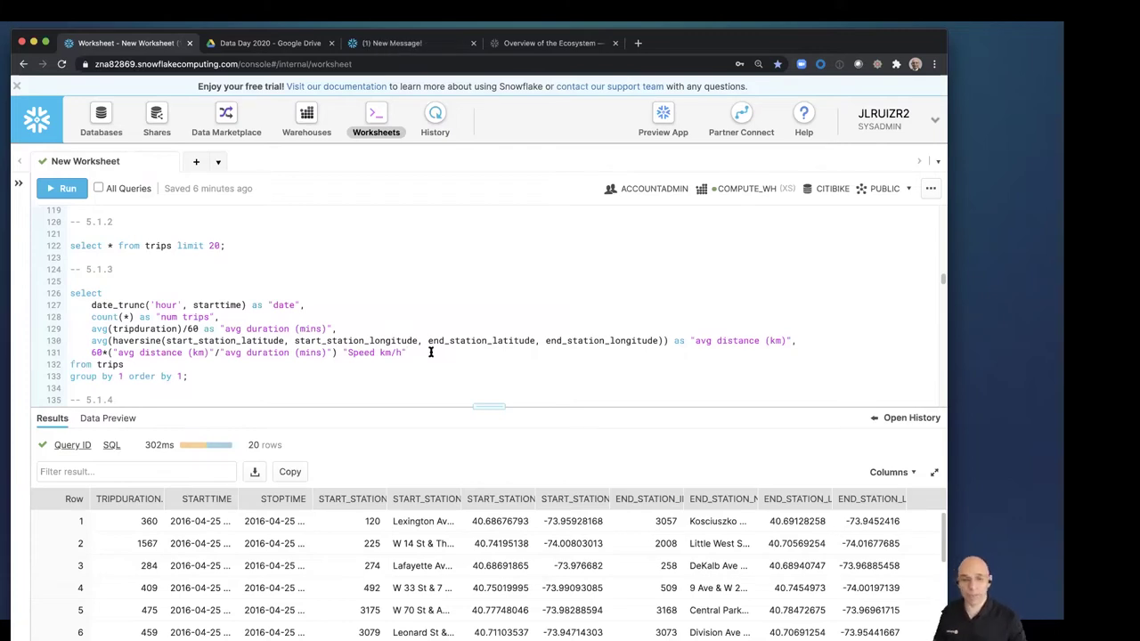
{"action": "scroll", "coordinate": [434, 361], "scroll_direction": "up", "scroll_amount": 5}
{"action": "scroll", "coordinate": [447, 363], "scroll_direction": "down", "scroll_amount": 1}
{"action": "scroll", "coordinate": [446, 363], "scroll_direction": "down", "scroll_amount": 4}
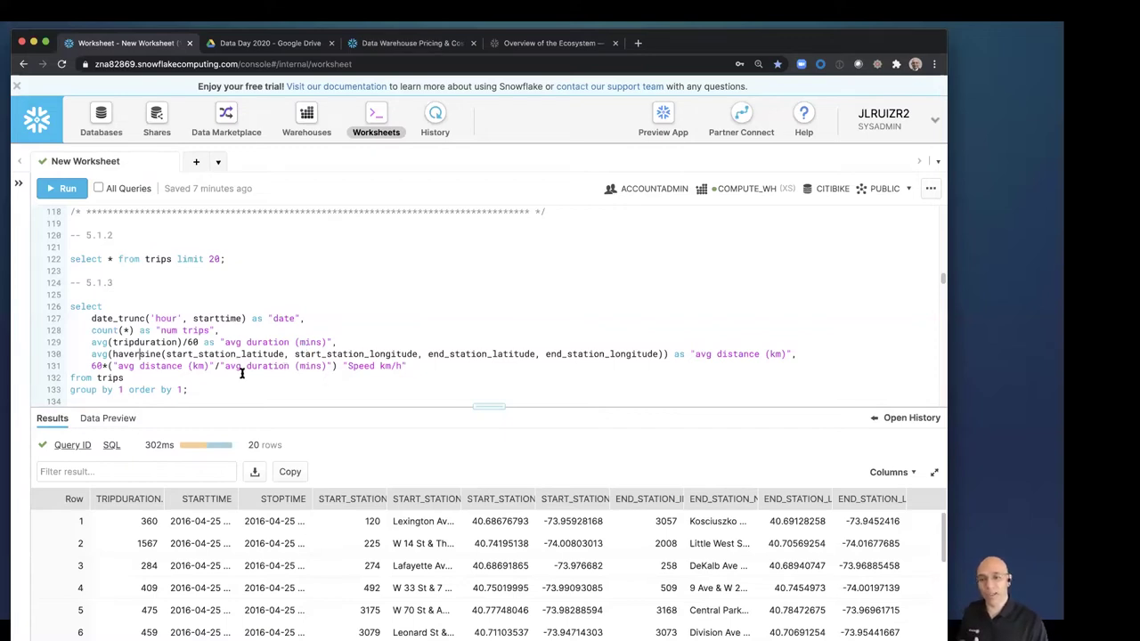
{"action": "left_click", "coordinate": [66, 192]}
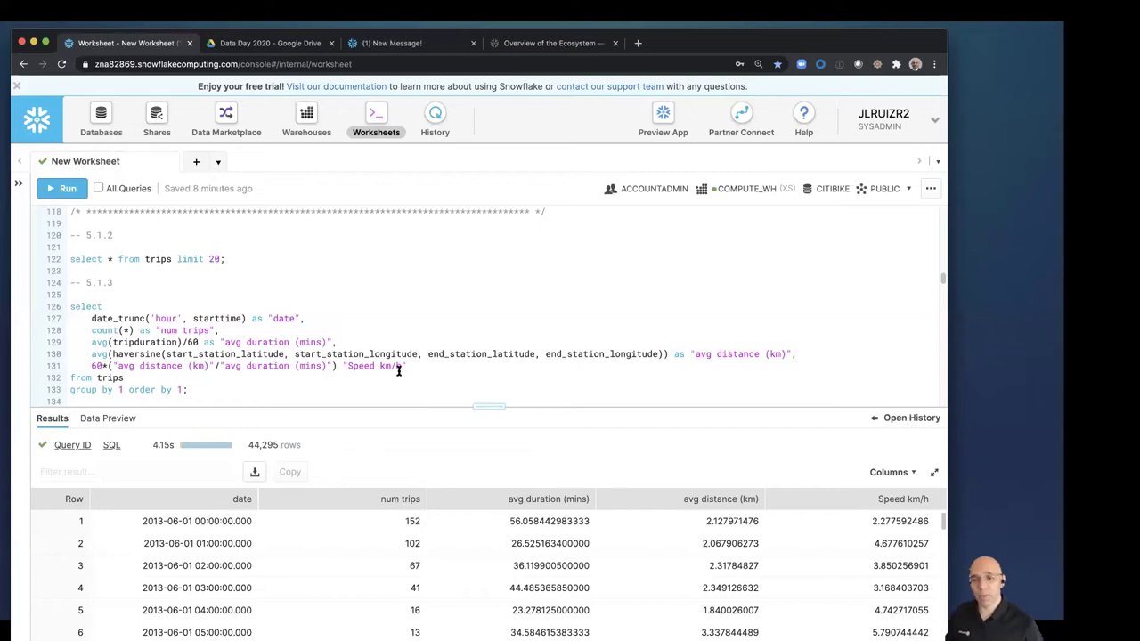
Run the repeated hourly aggregation query under 5.1.4 to test the result cache
{"action": "scroll", "coordinate": [399, 371], "scroll_direction": "down", "scroll_amount": 1}
{"action": "scroll", "coordinate": [399, 371], "scroll_direction": "down", "scroll_amount": 5}
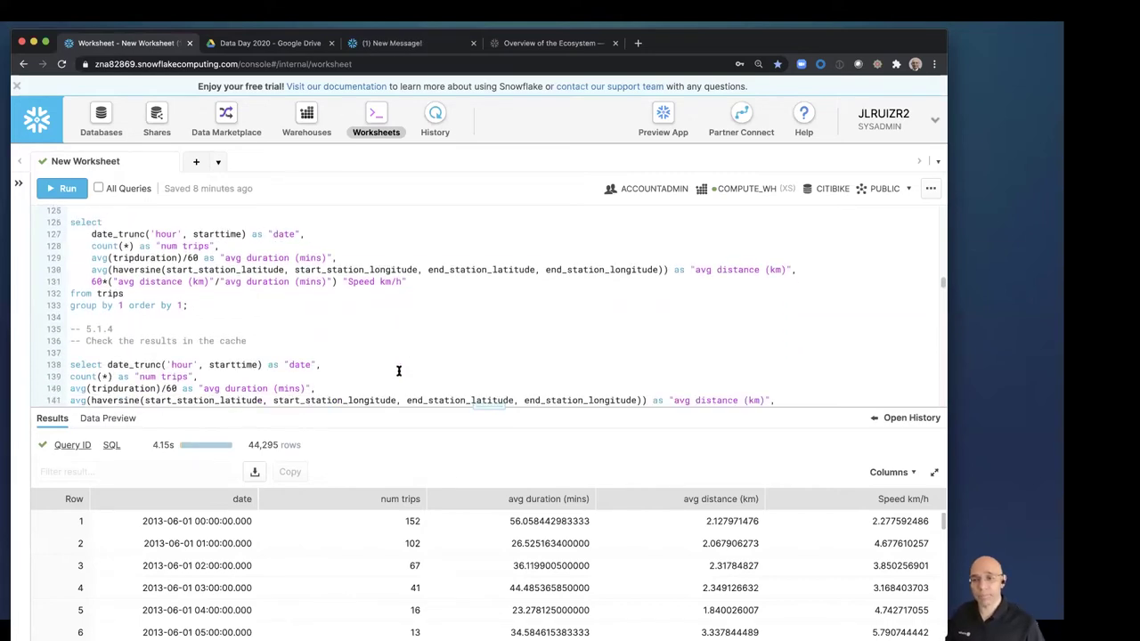
{"action": "scroll", "coordinate": [399, 372], "scroll_direction": "down", "scroll_amount": 1}
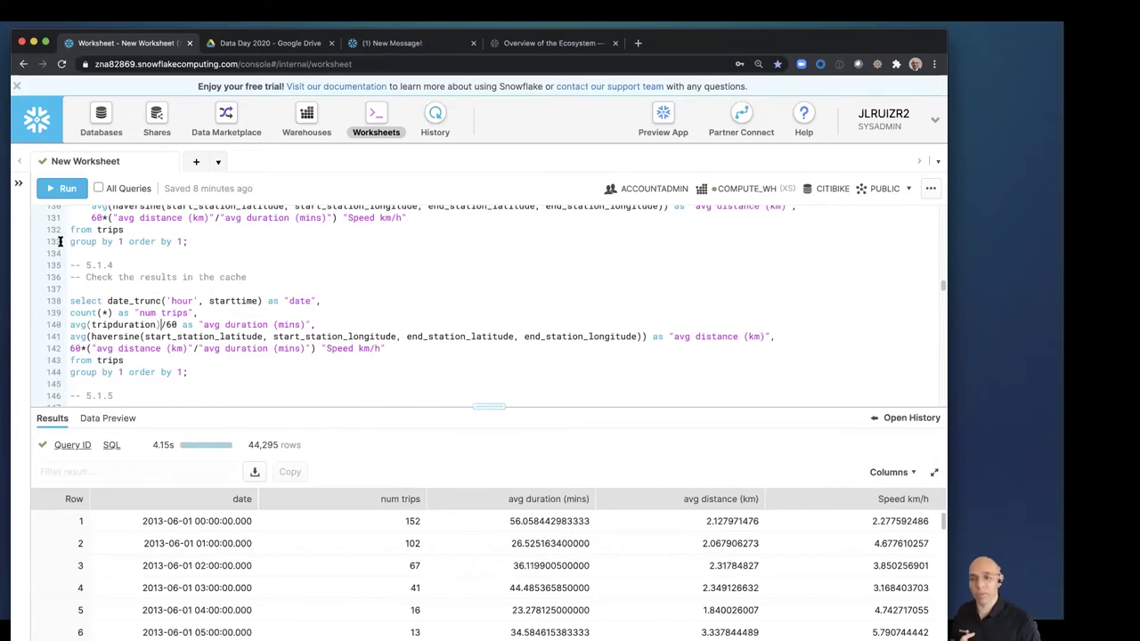
{"action": "left_click", "coordinate": [59, 189]}
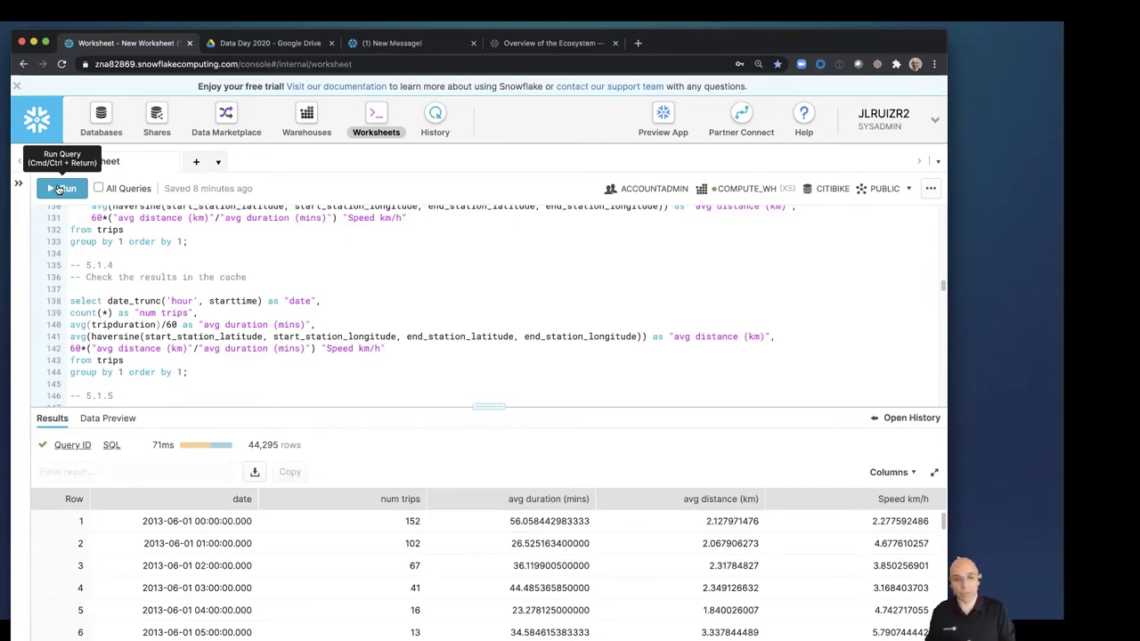
Refresh the query history, compare the profiles of the two latest hourly trip queries, and return to the worksheet
{"action": "left_click", "coordinate": [435, 135]}
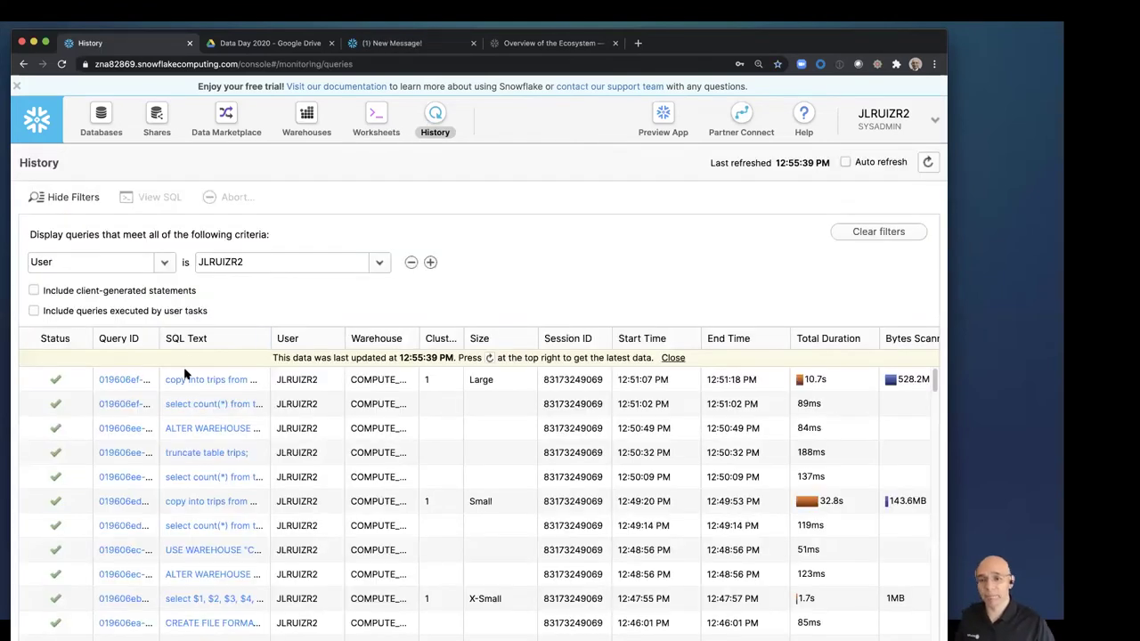
{"action": "left_click", "coordinate": [927, 162]}
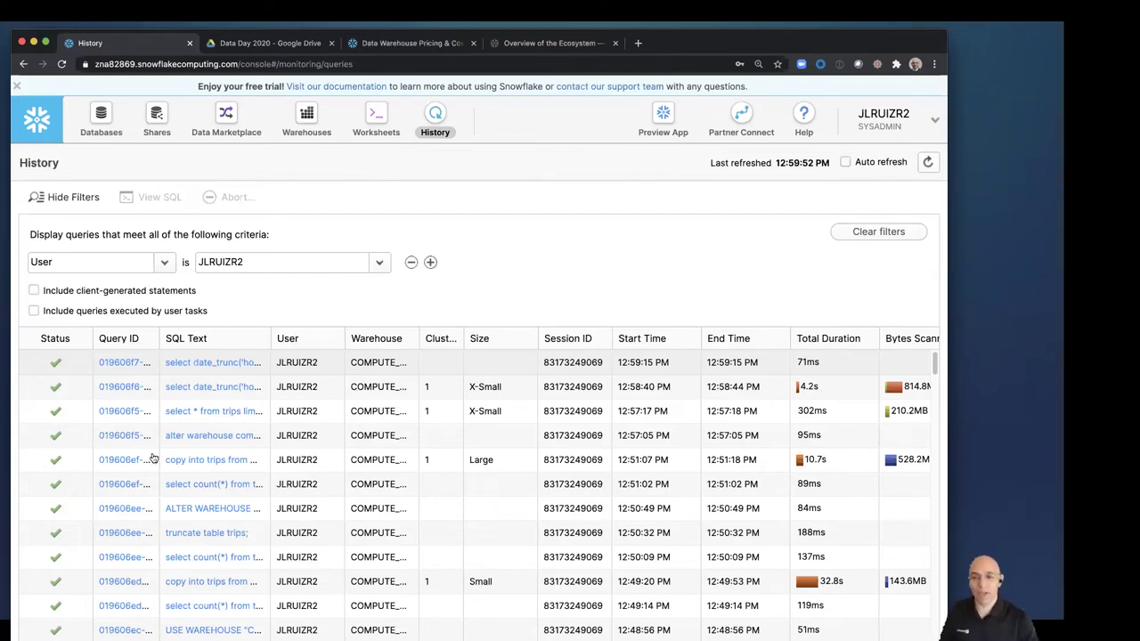
{"action": "left_click", "coordinate": [125, 362]}
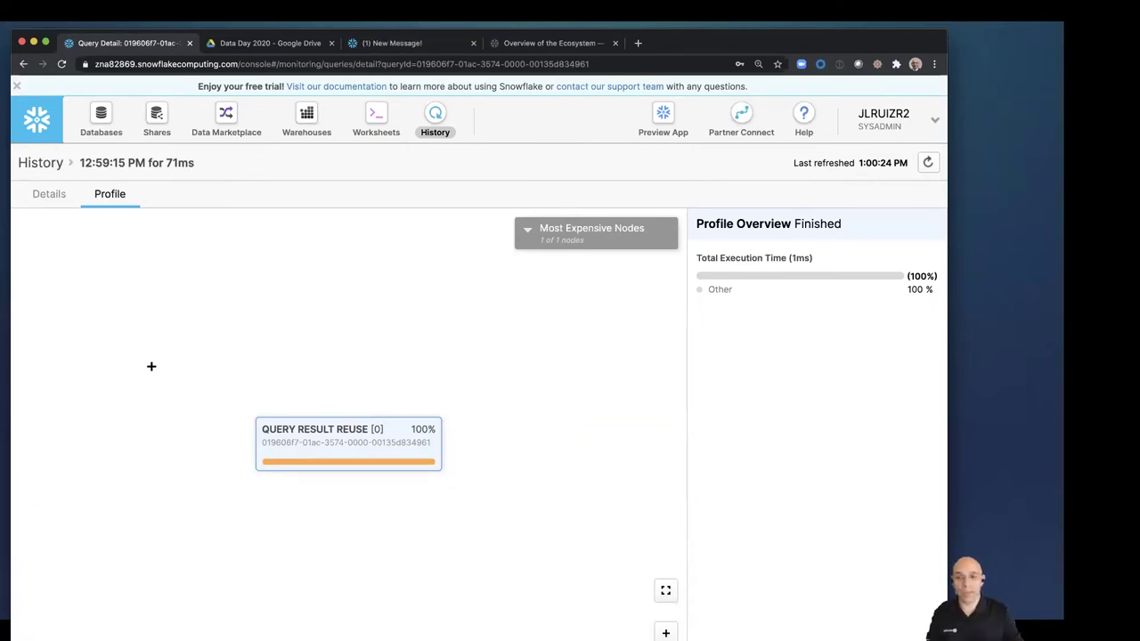
{"action": "left_click", "coordinate": [40, 163]}
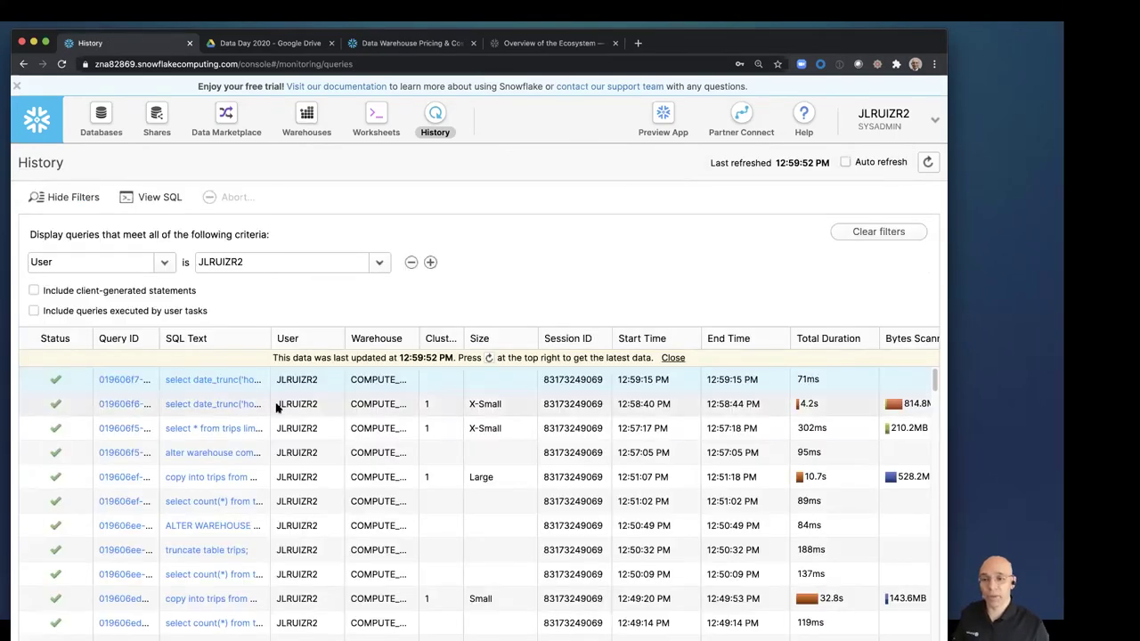
{"action": "left_click", "coordinate": [127, 406]}
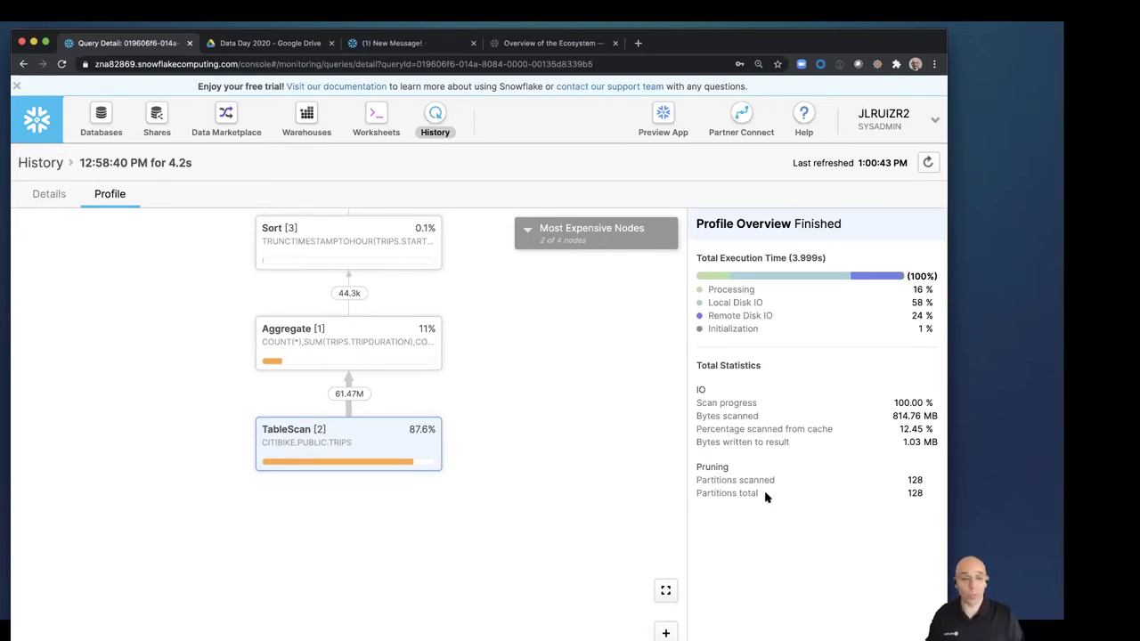
{"action": "left_click", "coordinate": [388, 119]}
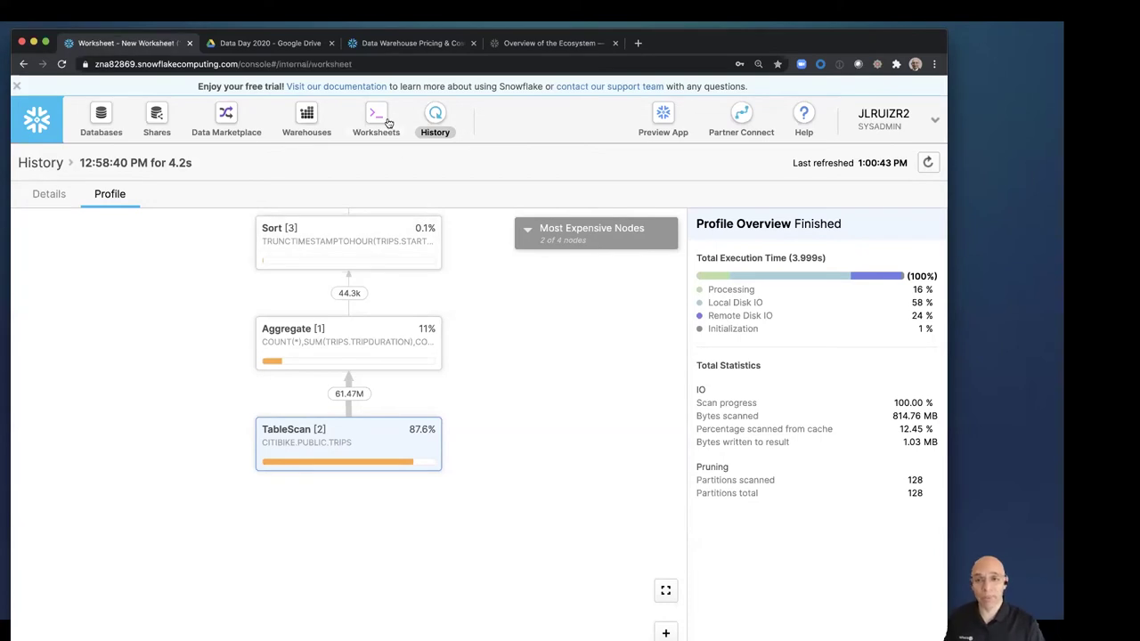
Enlarge the SQL editor area and run the 5.1.5 query counting trips by day of week
{"action": "left_click_drag", "start_coordinate": [507, 409], "coordinate": [494, 455]}
{"action": "scroll", "coordinate": [408, 352], "scroll_direction": "down", "scroll_amount": 6}
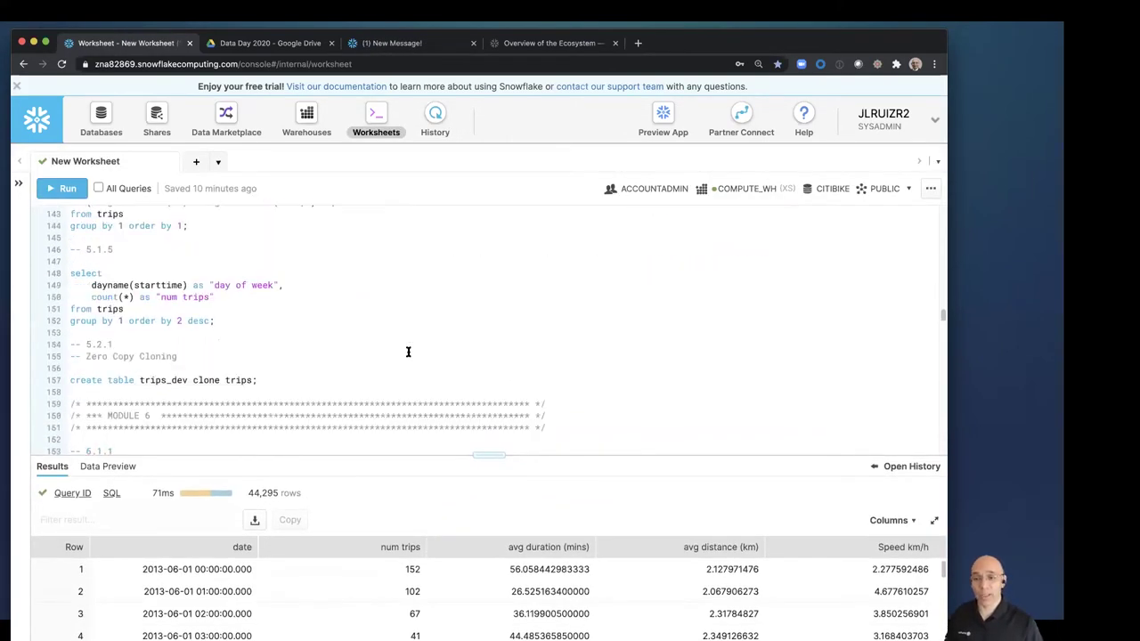
{"action": "scroll", "coordinate": [408, 352], "scroll_direction": "up", "scroll_amount": 3}
{"action": "scroll", "coordinate": [408, 352], "scroll_direction": "up", "scroll_amount": 1}
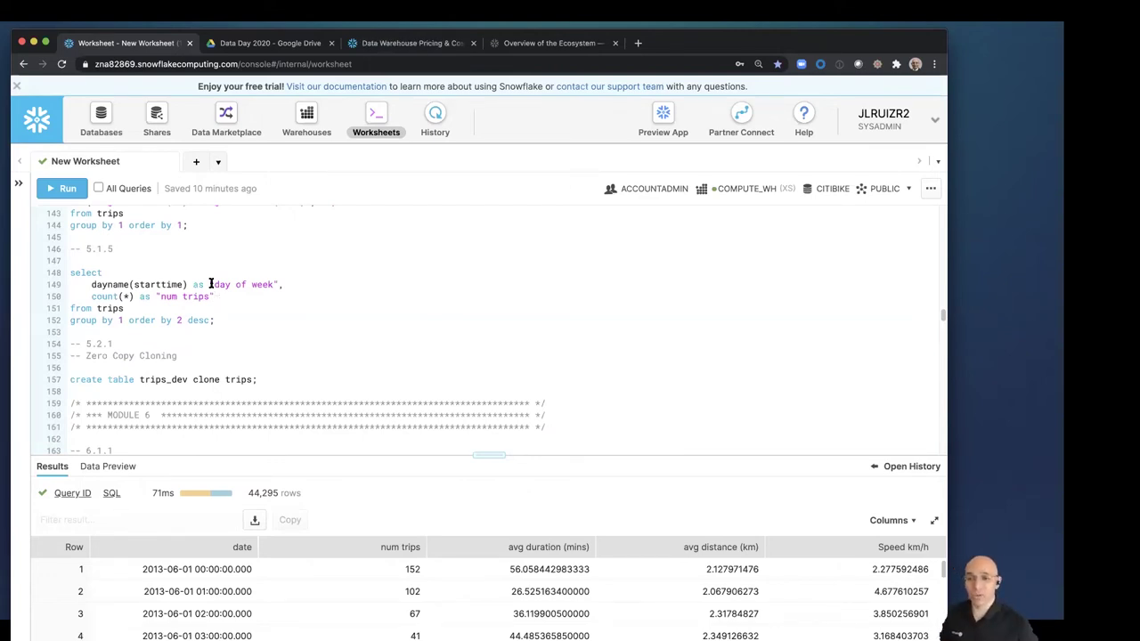
{"action": "left_click", "coordinate": [65, 193]}
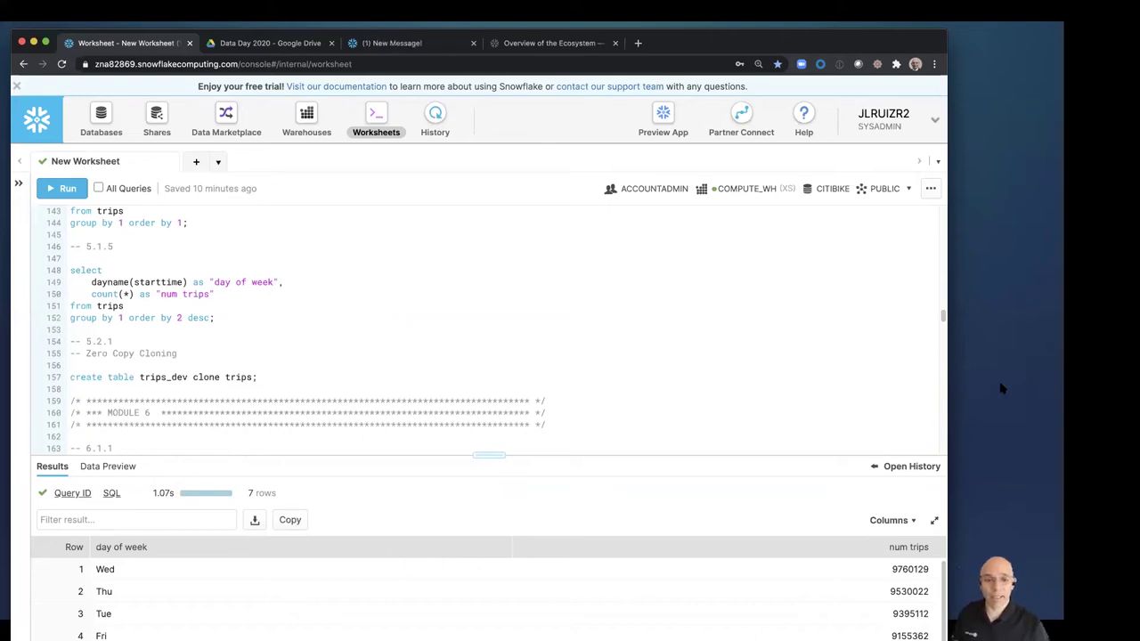
Switch from the worksheet to the presentation slideshow
{"action": "key", "text": "super+Tab"}
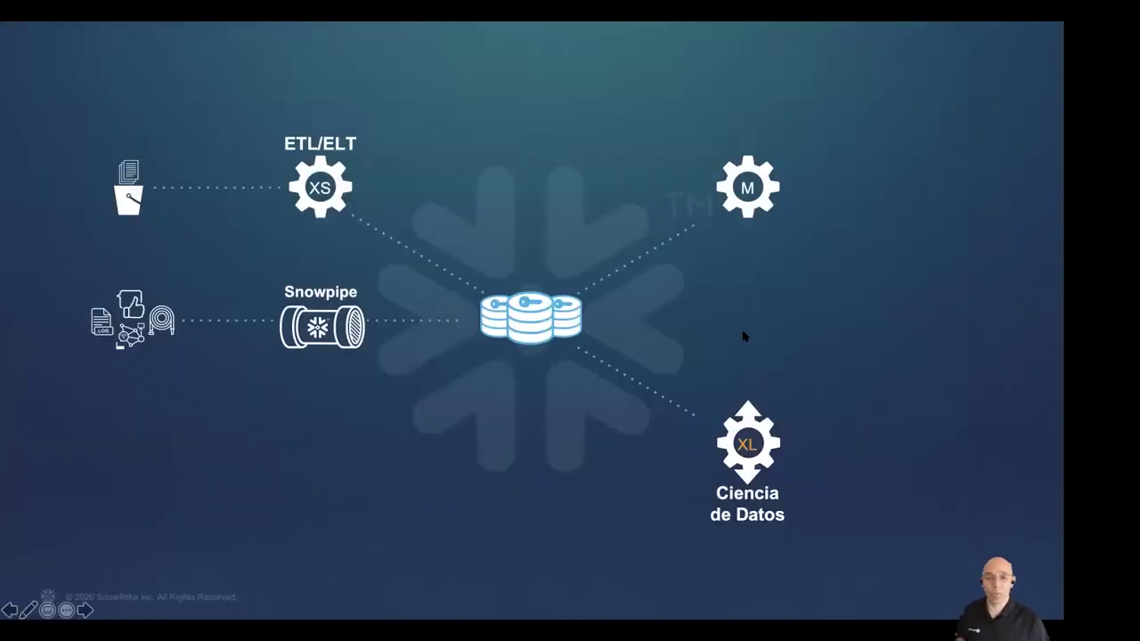
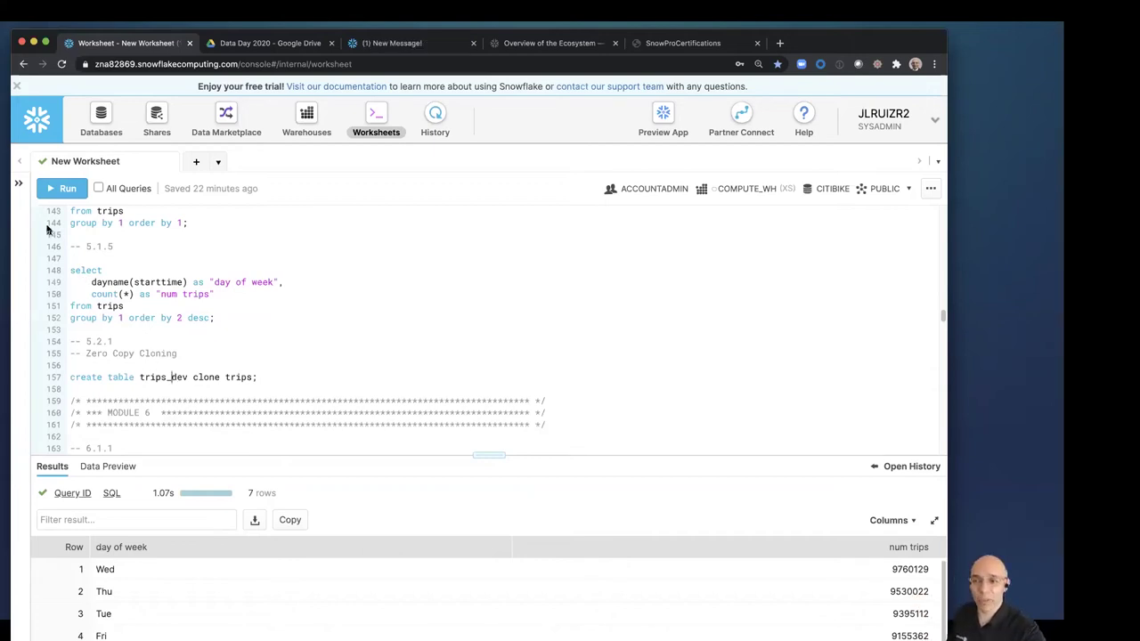
Show the database object browser beside the worksheet and refresh its object list
{"action": "left_click", "coordinate": [19, 186]}
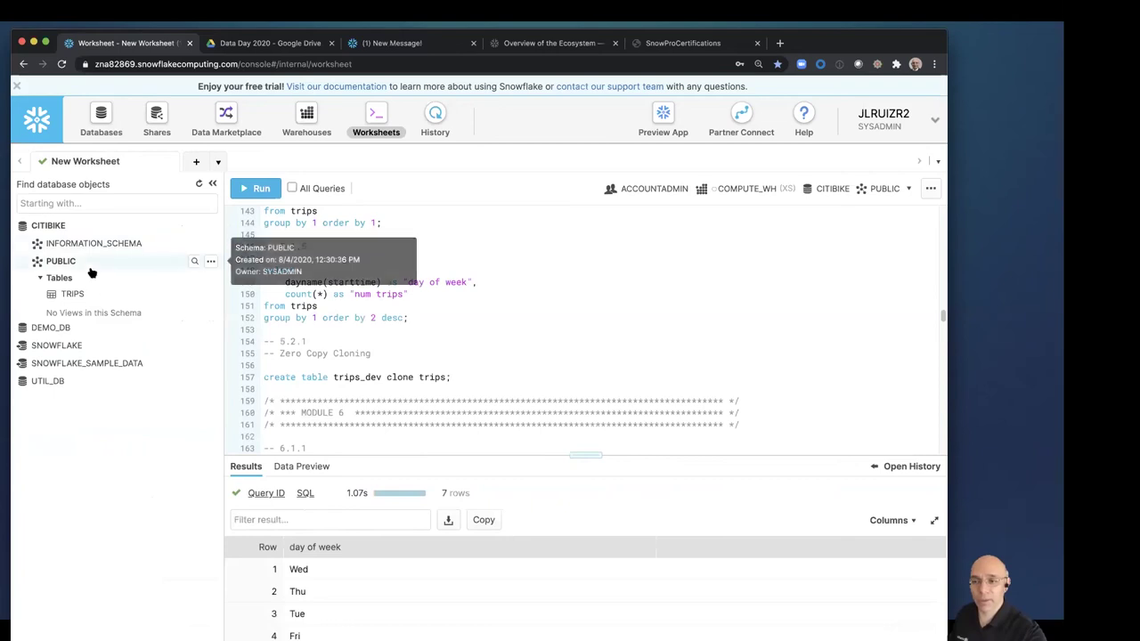
{"action": "mouse_move", "coordinate": [88, 294]}
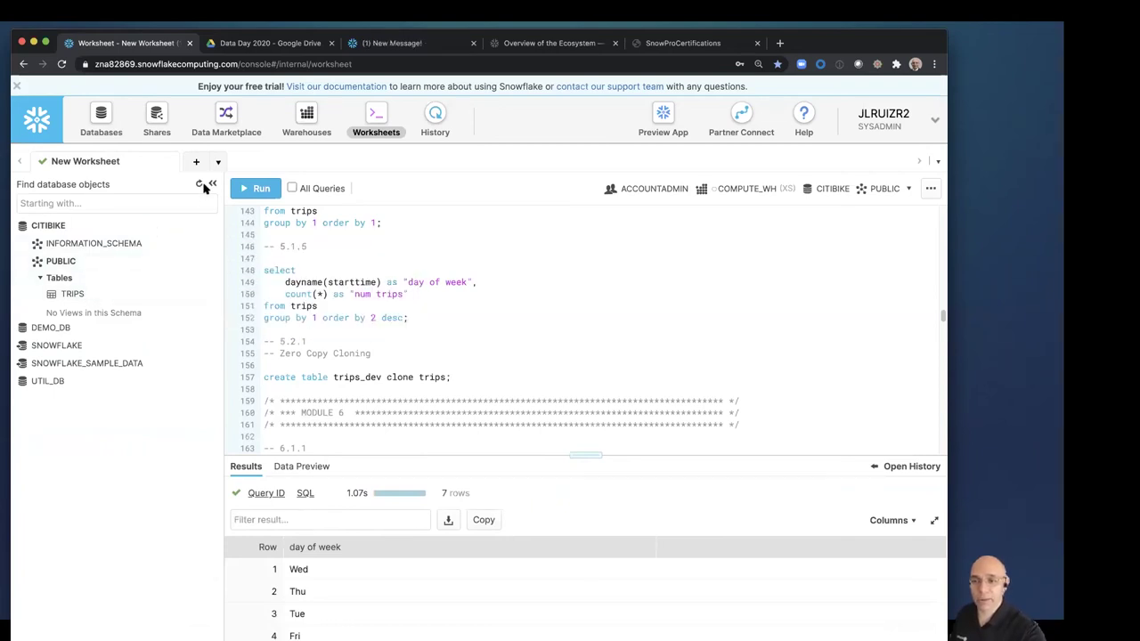
{"action": "left_click", "coordinate": [200, 186]}
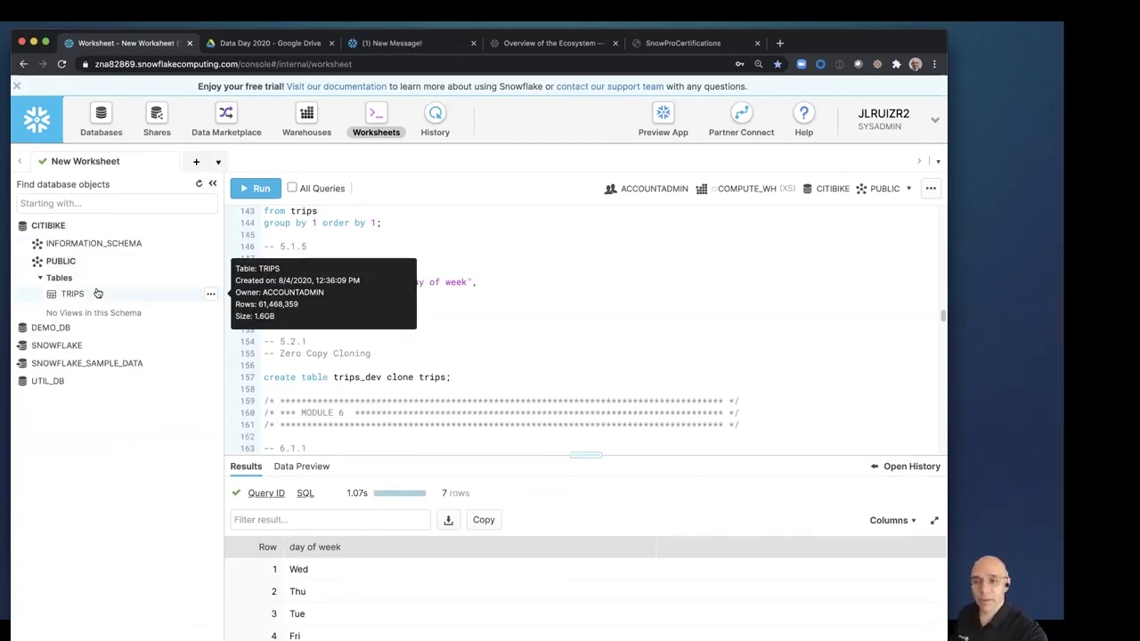
Create the table trips_dev as a zero-copy clone of trips, and refresh the database object list
{"action": "mouse_move", "coordinate": [190, 329]}
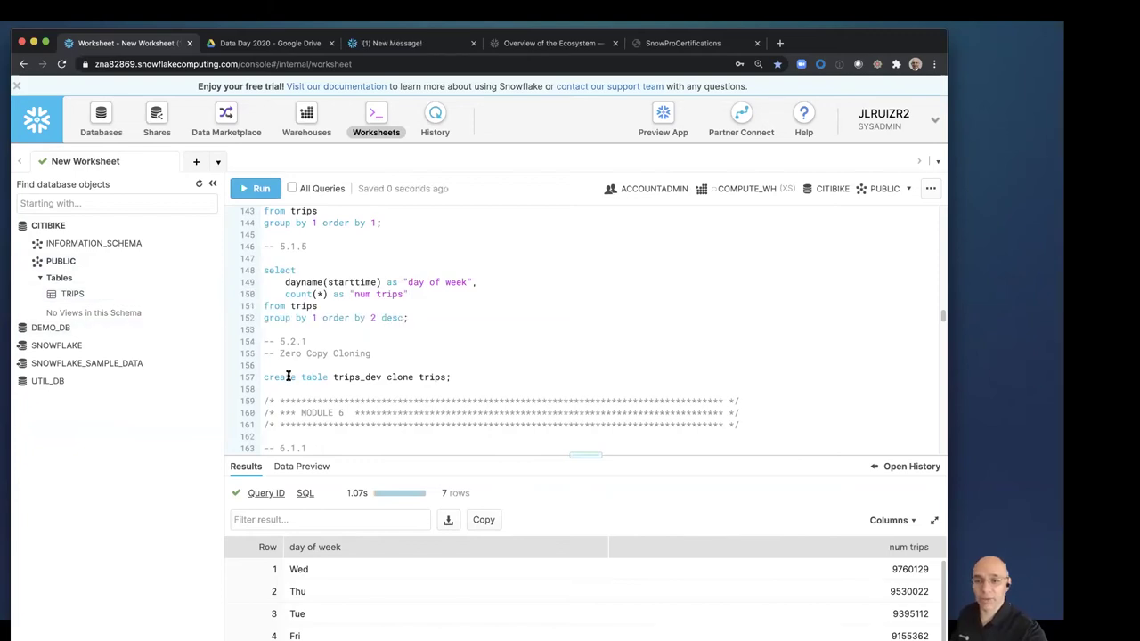
{"action": "left_click", "coordinate": [270, 192]}
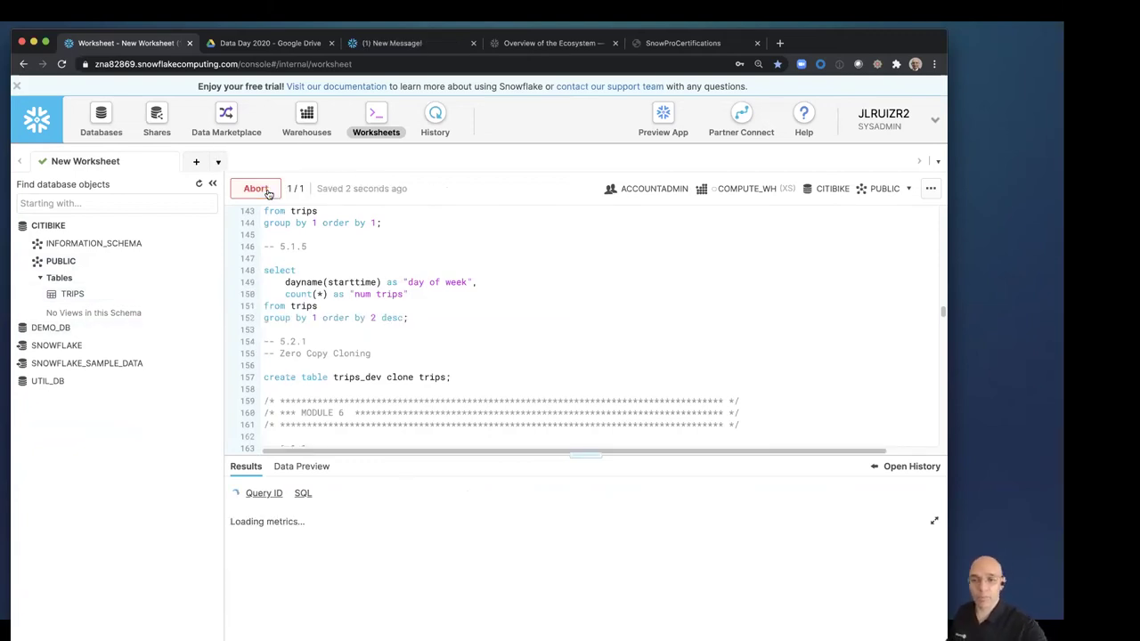
{"action": "left_click", "coordinate": [200, 186]}
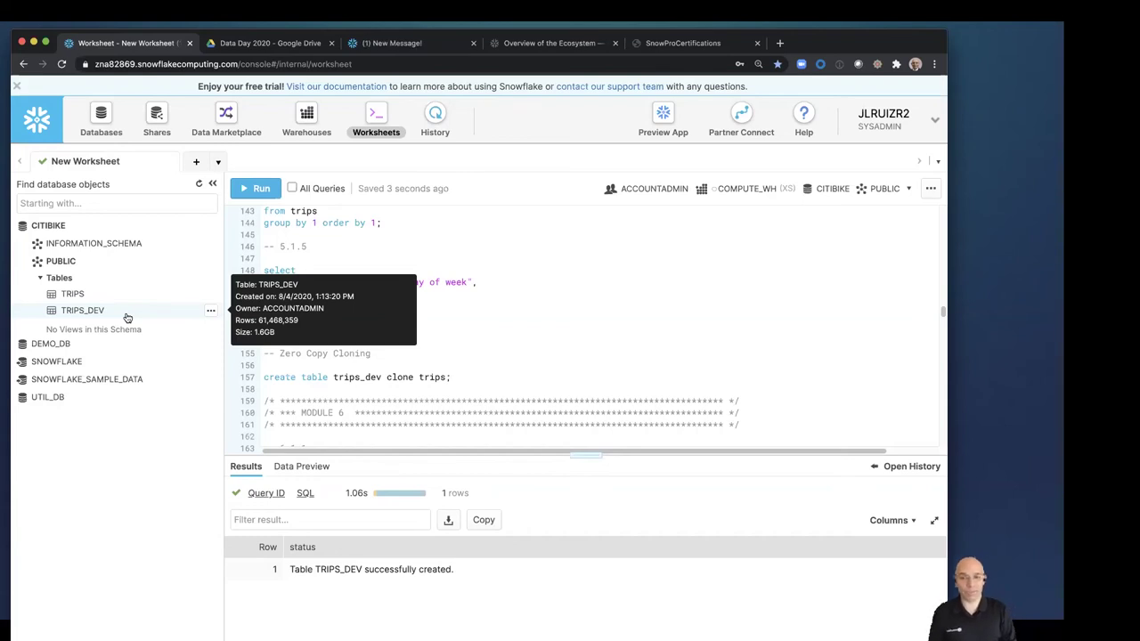
Run the 6.1.1 statement that creates the database weather
{"action": "scroll", "coordinate": [485, 357], "scroll_direction": "down", "scroll_amount": 1}
{"action": "scroll", "coordinate": [485, 357], "scroll_direction": "down", "scroll_amount": 1}
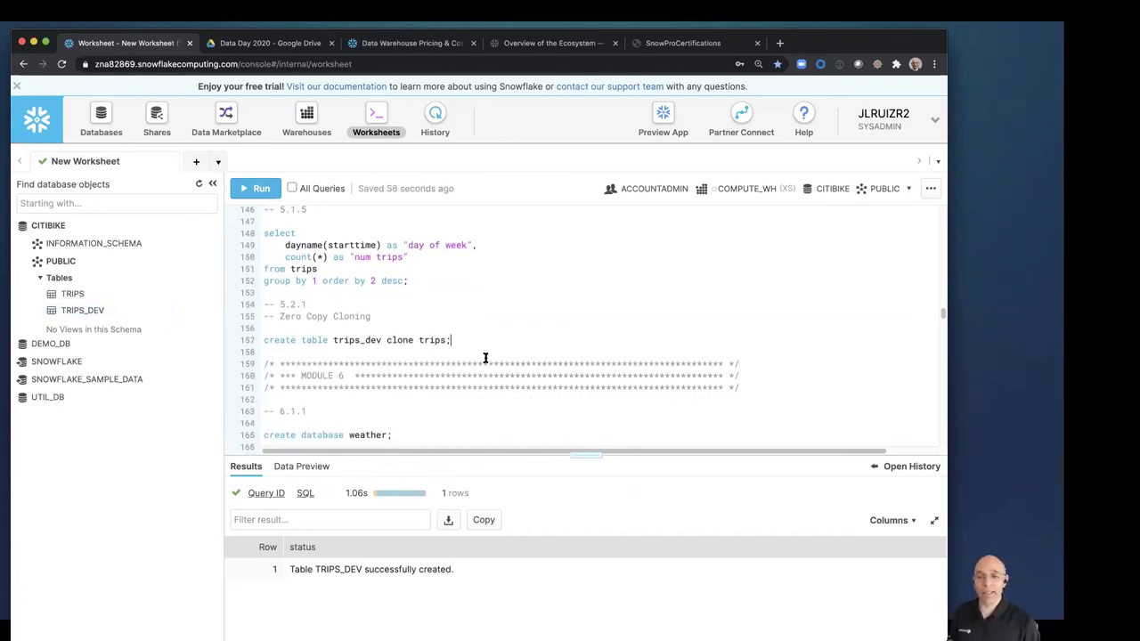
{"action": "scroll", "coordinate": [485, 357], "scroll_direction": "down", "scroll_amount": 3}
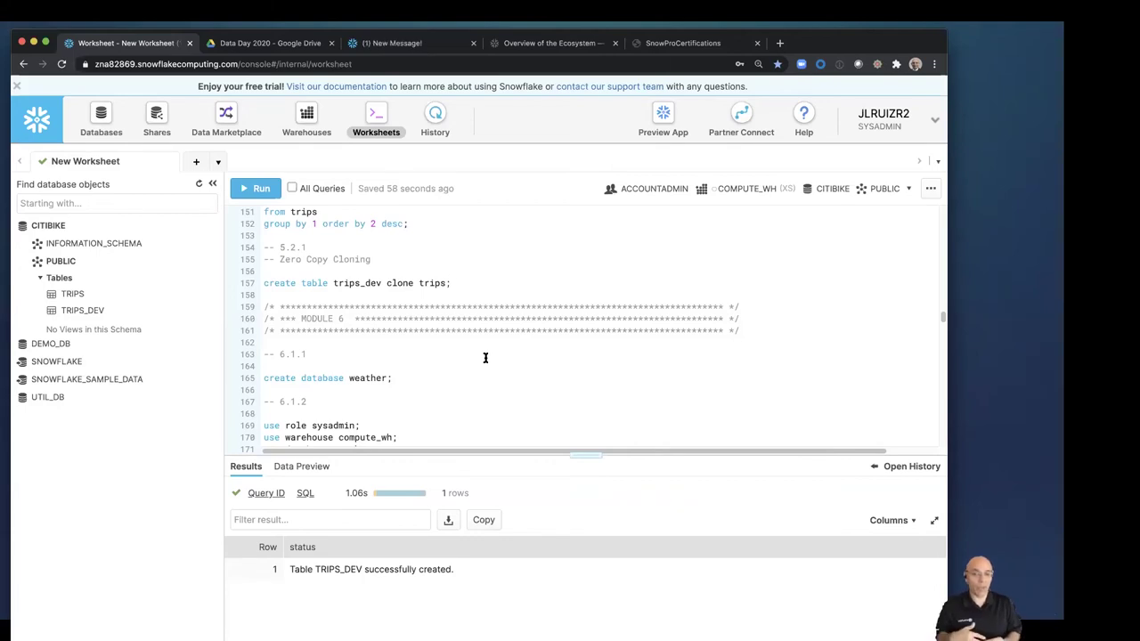
{"action": "left_click", "coordinate": [253, 189]}
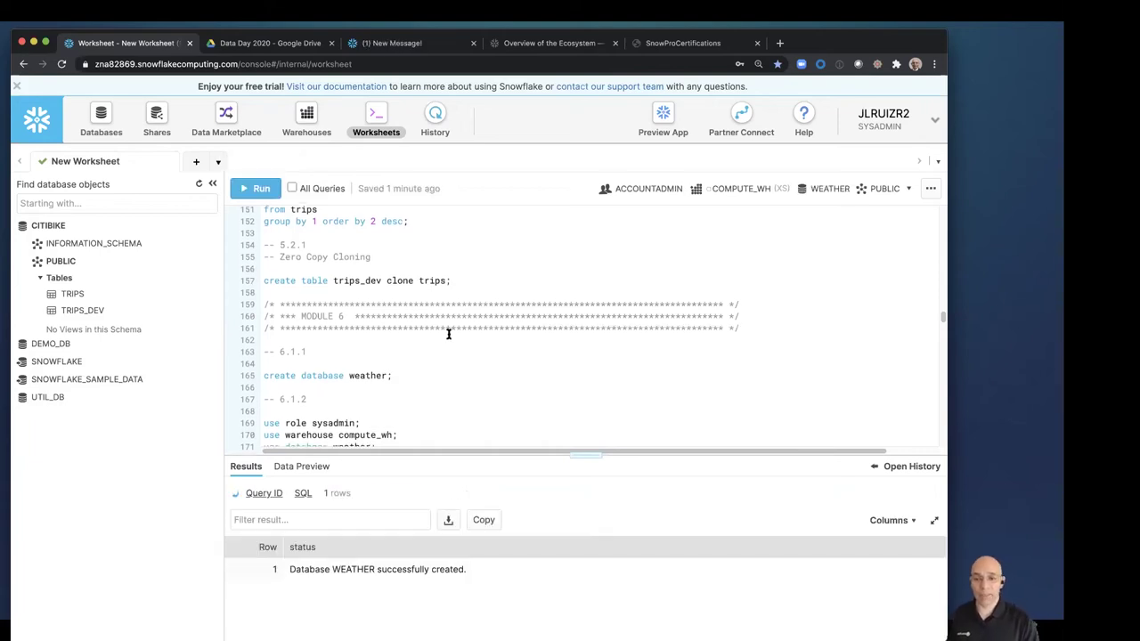
Try to run the 6.1.2 statements setting role sysadmin, warehouse compute_wh, database weather and schema public
{"action": "scroll", "coordinate": [449, 334], "scroll_direction": "down", "scroll_amount": 5}
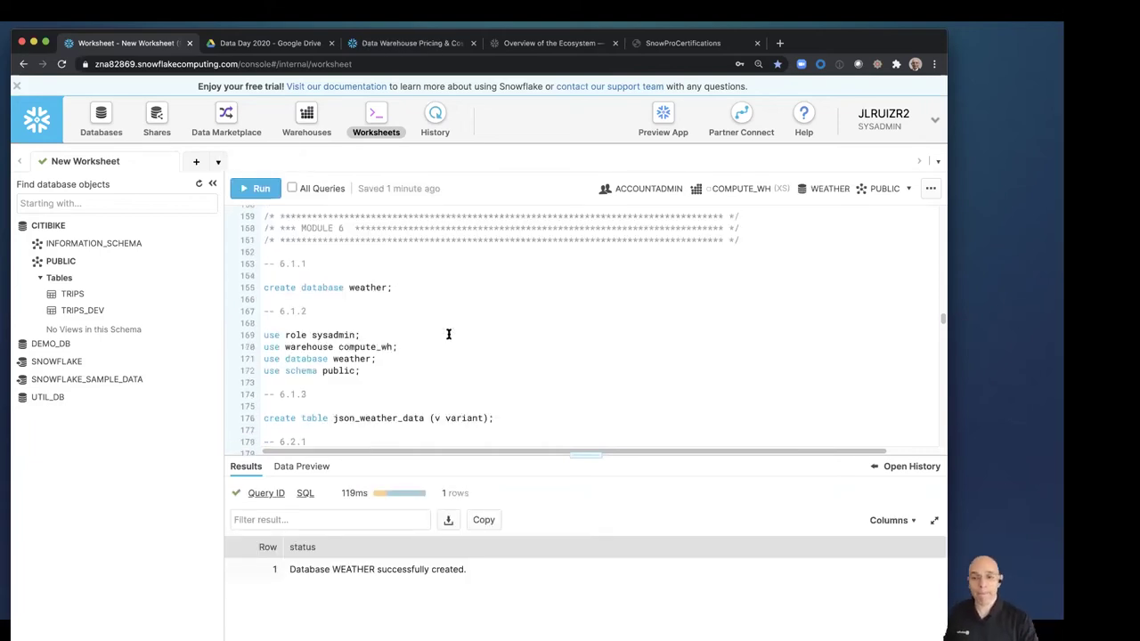
{"action": "key", "text": "ctrl+Return"}
{"action": "mouse_move", "coordinate": [379, 323]}
{"action": "left_mouse_down"}
{"action": "mouse_move", "coordinate": [357, 293]}
{"action": "mouse_move", "coordinate": [263, 266]}
{"action": "mouse_move", "coordinate": [379, 307]}
{"action": "left_mouse_up"}
{"action": "left_click", "coordinate": [261, 272]}
{"action": "left_click", "coordinate": [258, 189]}
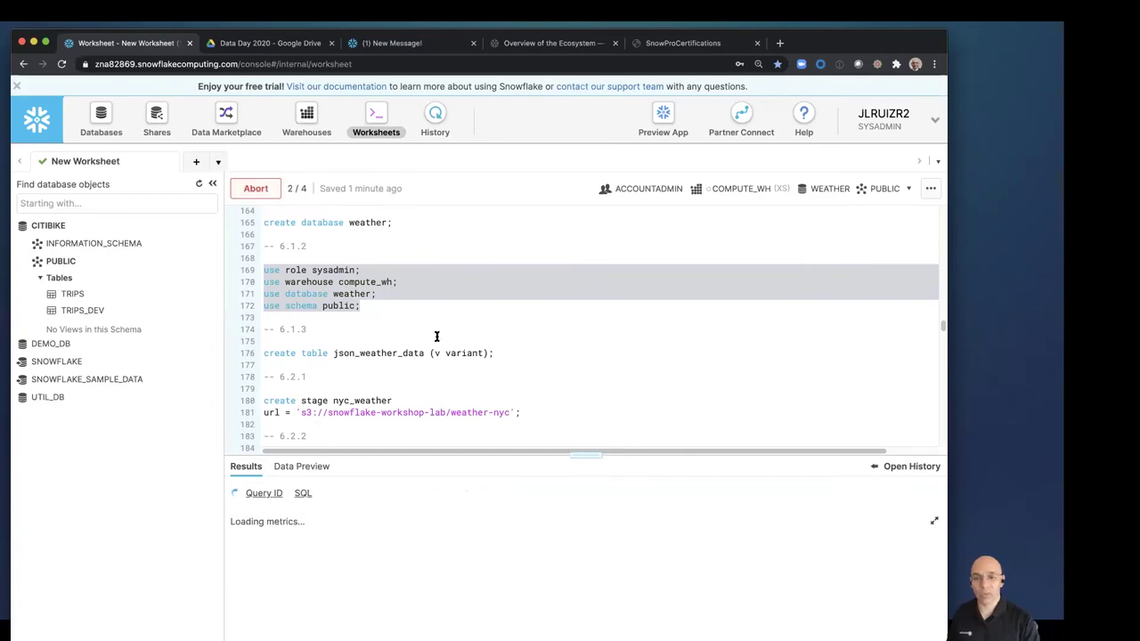
{"action": "left_click", "coordinate": [372, 318]}
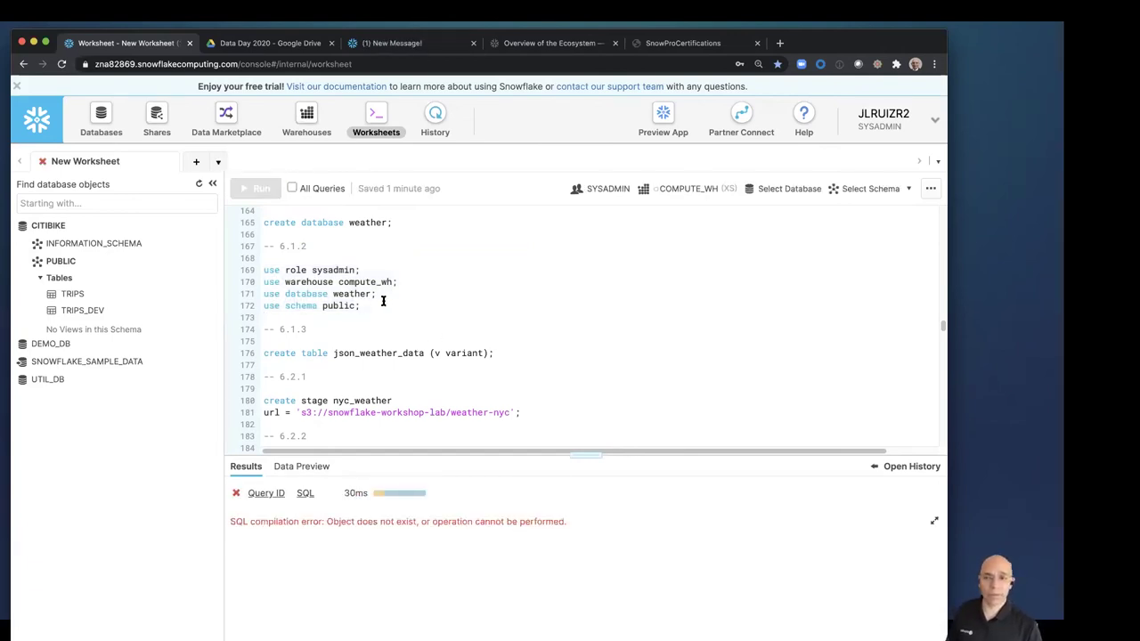
Try under the SYSADMIN role to rerun the use database weather and create database weather statements
{"action": "left_click_drag", "start_coordinate": [378, 294], "coordinate": [260, 295]}
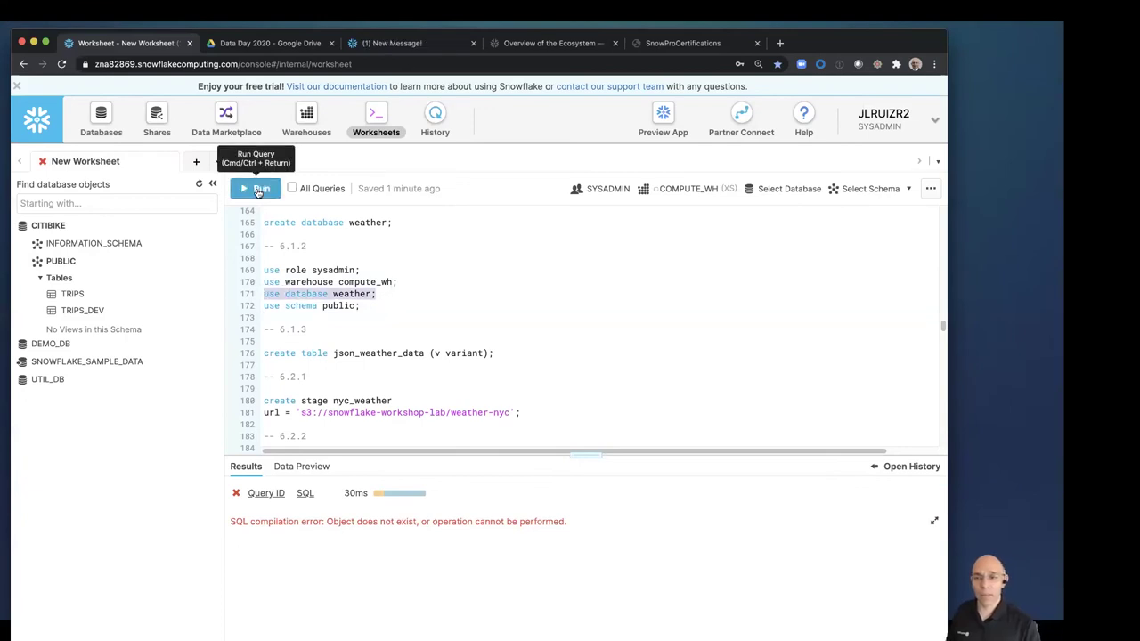
{"action": "left_click", "coordinate": [258, 190]}
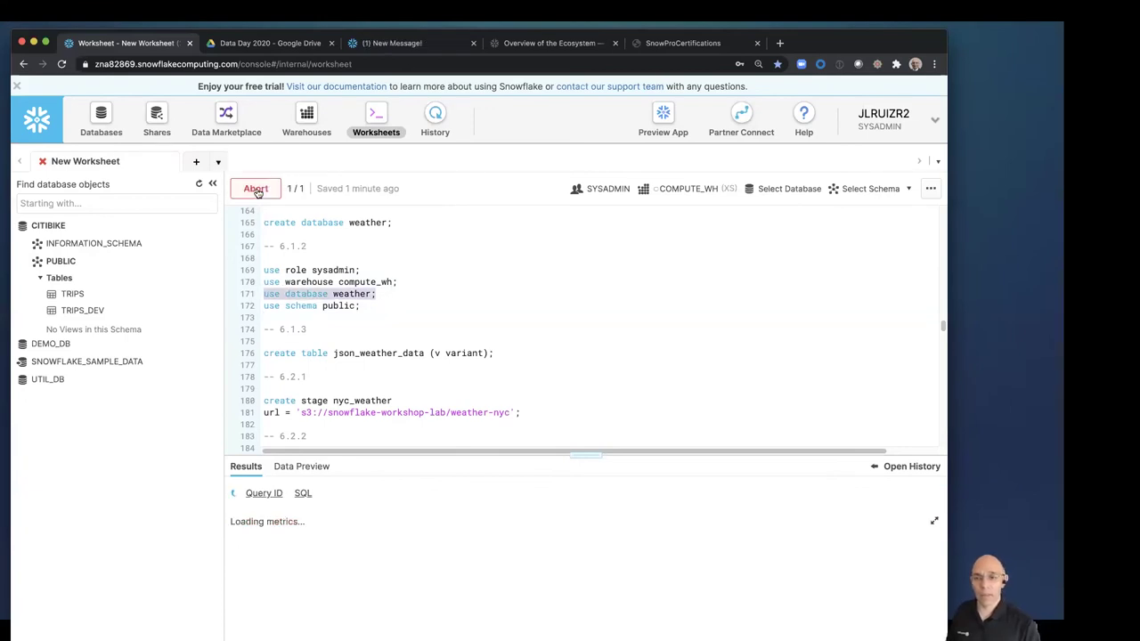
{"action": "left_click", "coordinate": [324, 222]}
{"action": "left_click", "coordinate": [261, 190]}
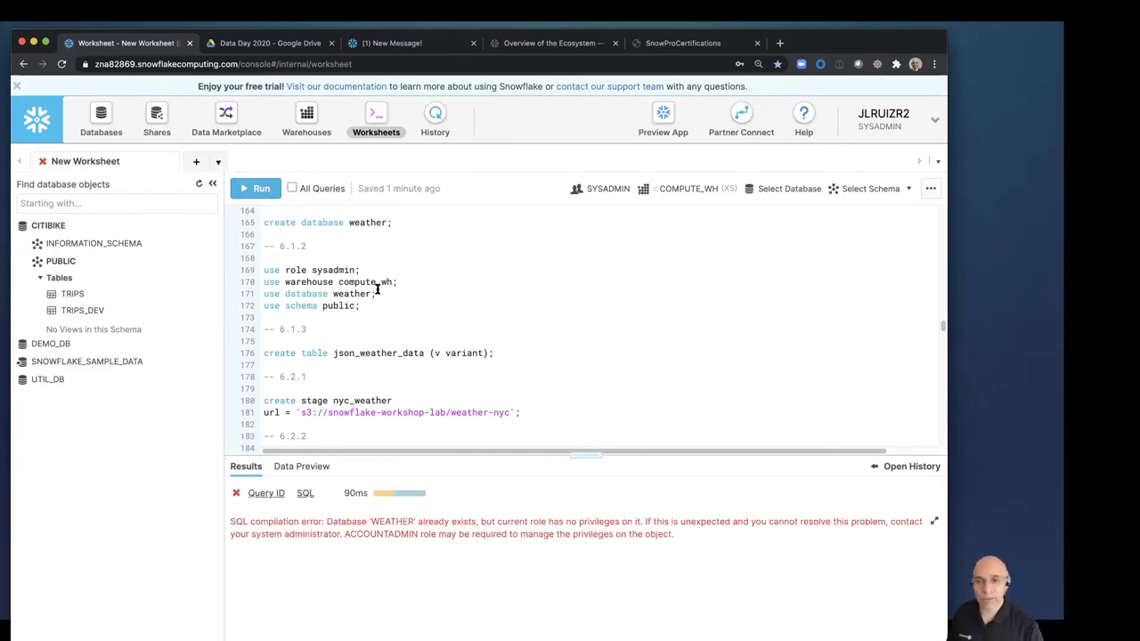
{"action": "left_click_drag", "start_coordinate": [378, 294], "coordinate": [263, 294]}
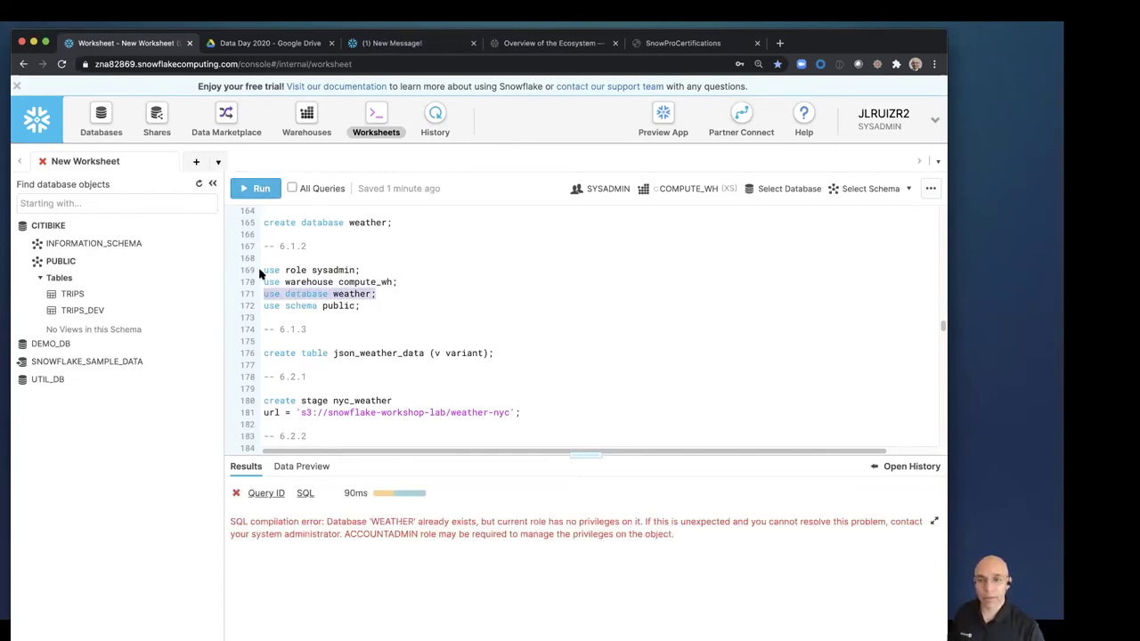
{"action": "left_click", "coordinate": [261, 191]}
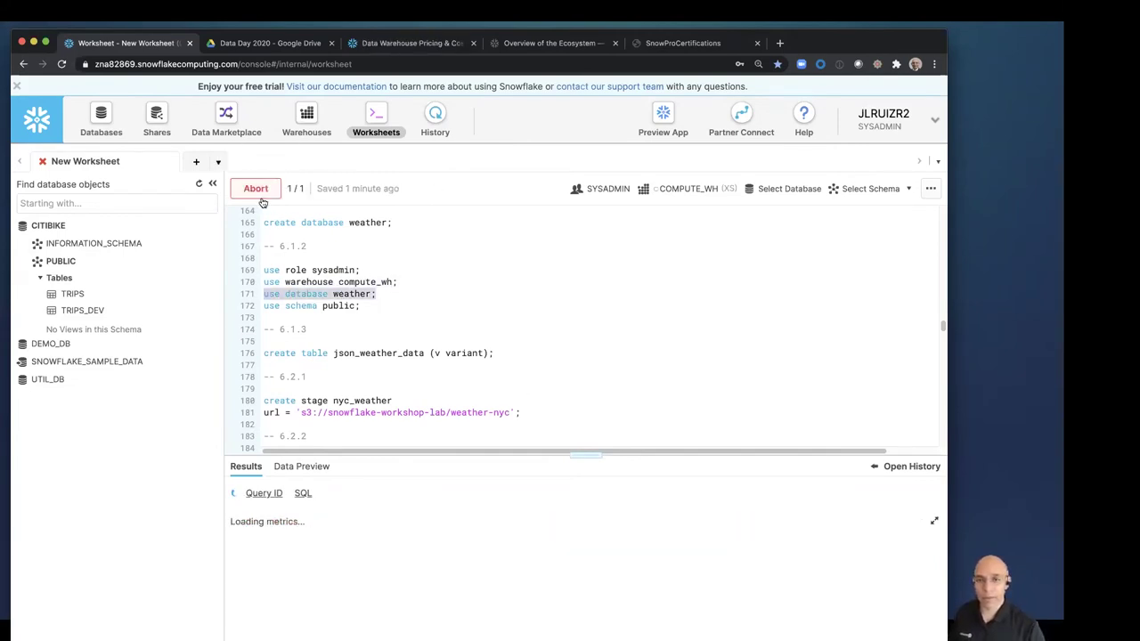
Switch the account's active role to ACCOUNTADMIN
{"action": "left_click", "coordinate": [896, 135]}
{"action": "mouse_move", "coordinate": [826, 177]}
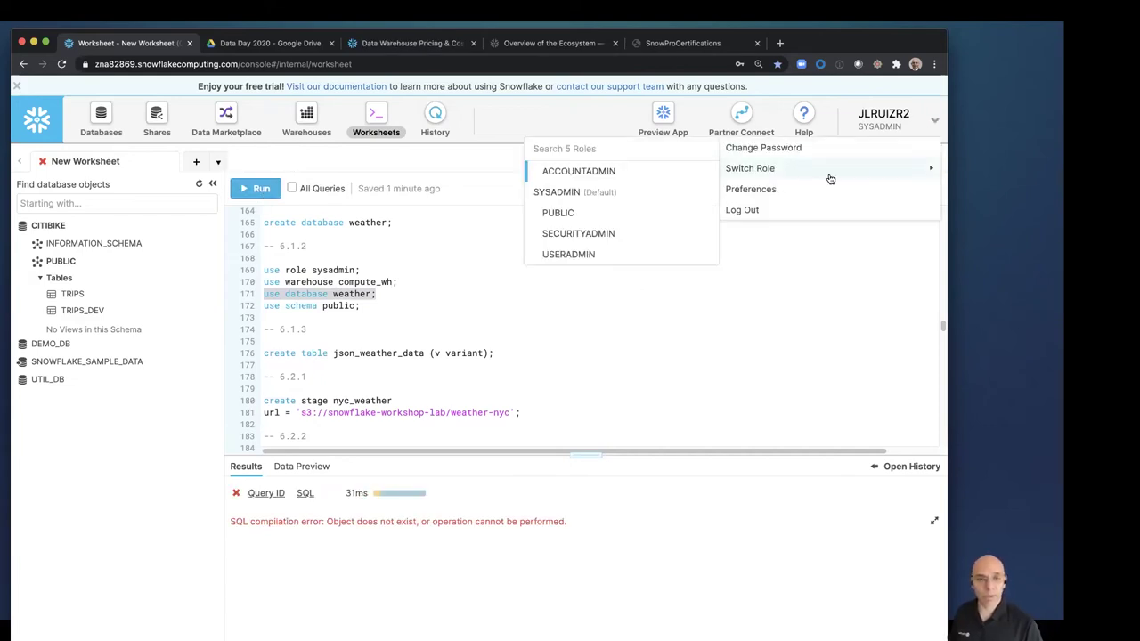
{"action": "left_click", "coordinate": [662, 171]}
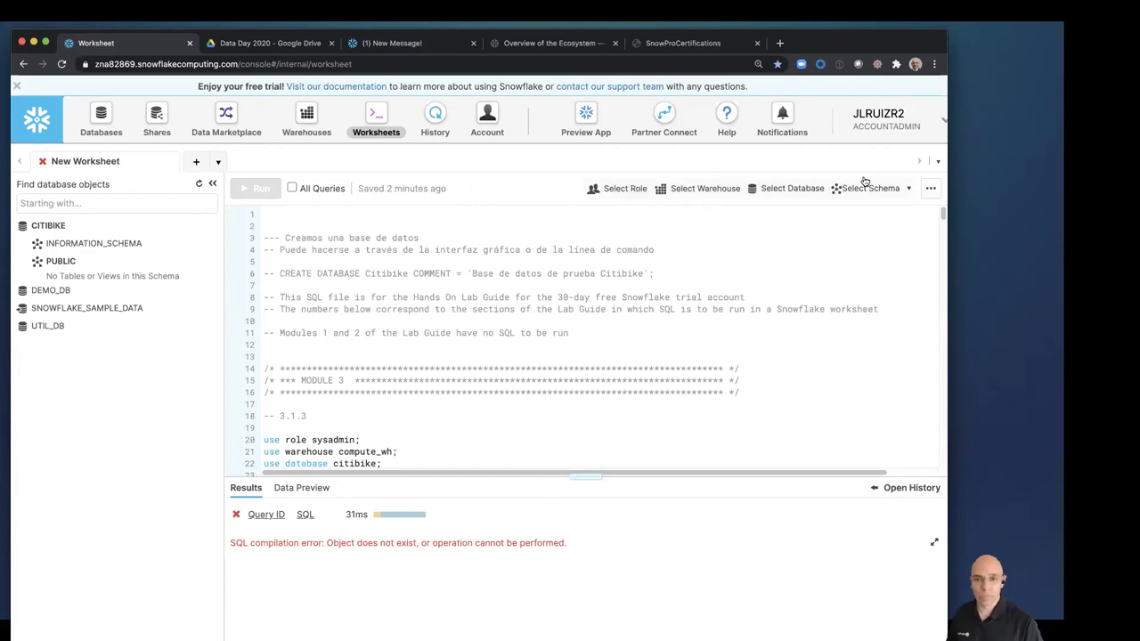
Run only the 6.1.2 statements that select database weather and schema public
{"action": "scroll", "coordinate": [606, 363], "scroll_direction": "down", "scroll_amount": 2}
{"action": "scroll", "coordinate": [605, 364], "scroll_direction": "down", "scroll_amount": 20}
{"action": "scroll", "coordinate": [606, 365], "scroll_direction": "down", "scroll_amount": 12}
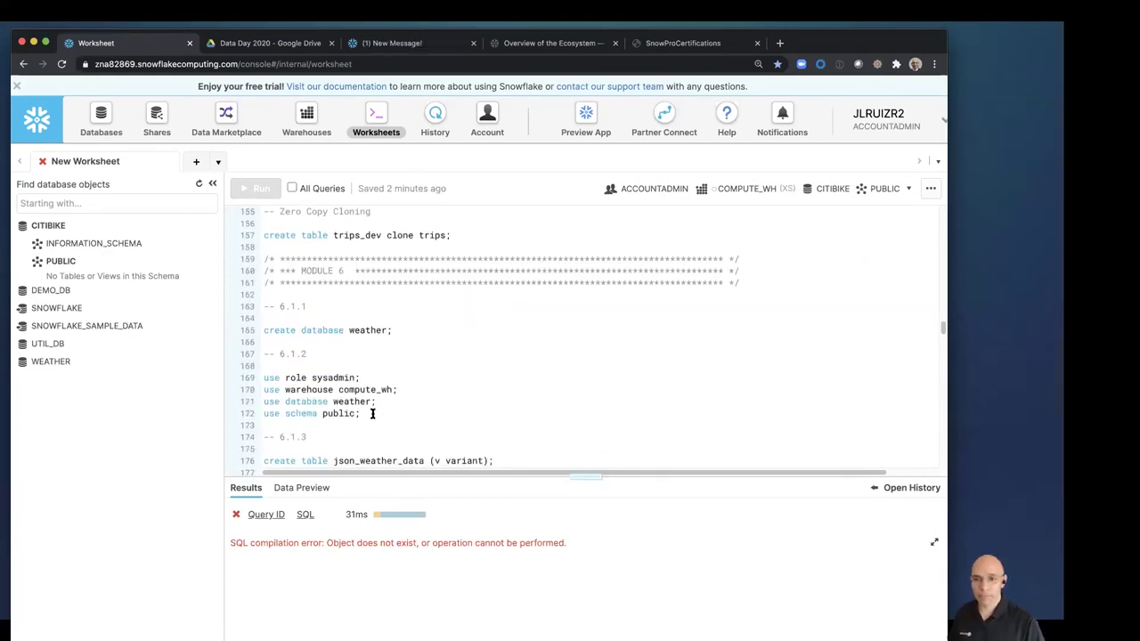
{"action": "left_click_drag", "start_coordinate": [372, 413], "coordinate": [260, 402]}
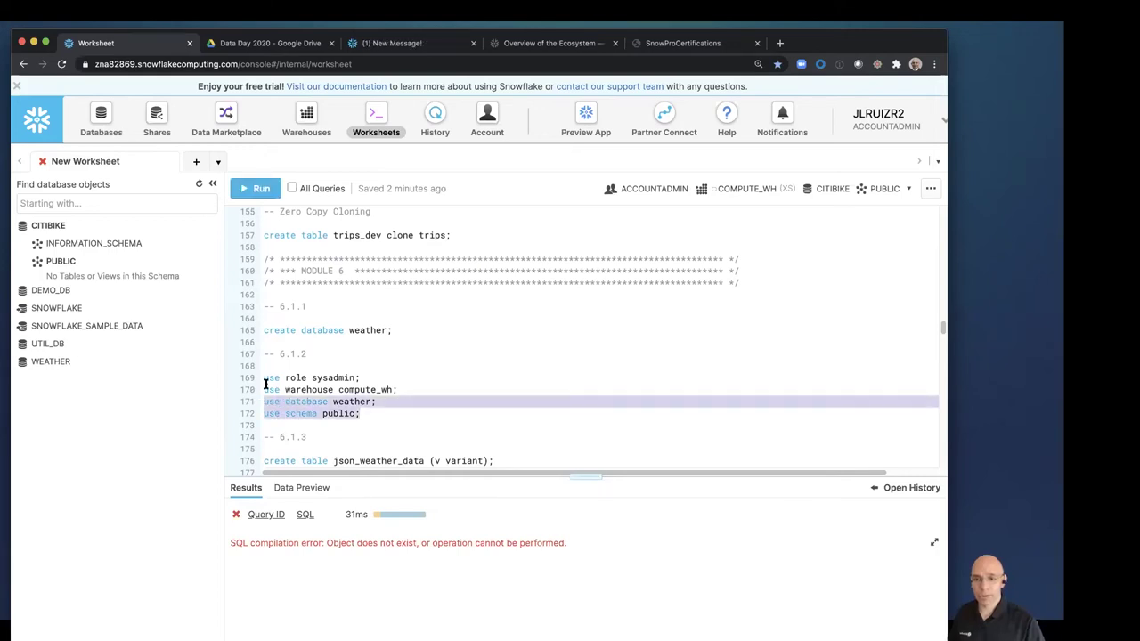
{"action": "left_click", "coordinate": [256, 188]}
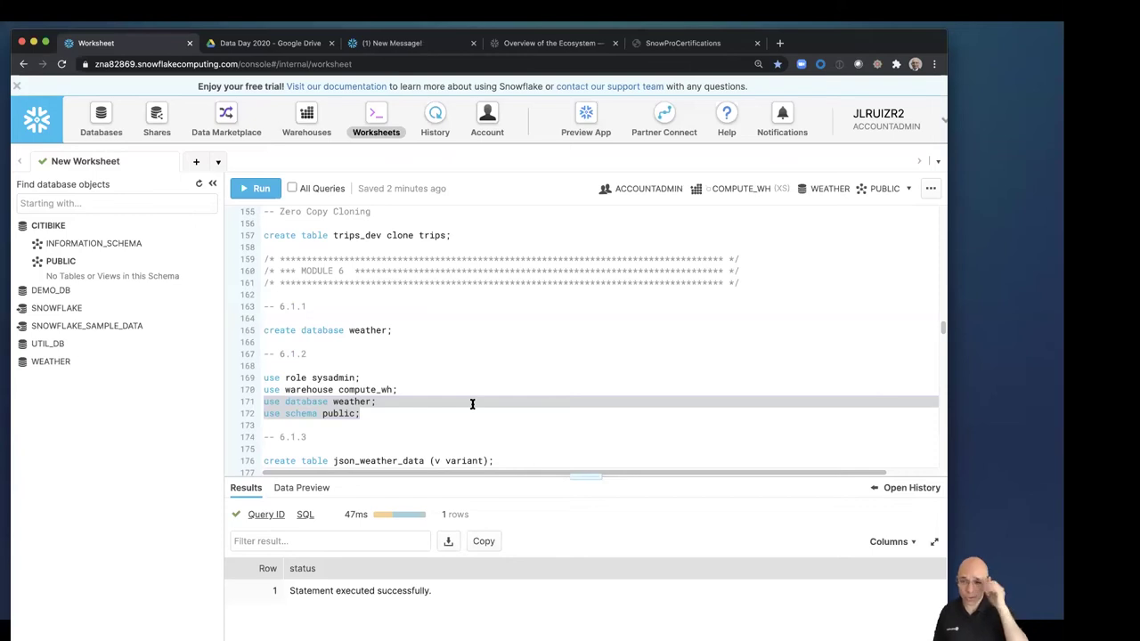
Create the table json_weather_data with variant column v, and expand the WEATHER database in the object list
{"action": "scroll", "coordinate": [467, 404], "scroll_direction": "down", "scroll_amount": 1}
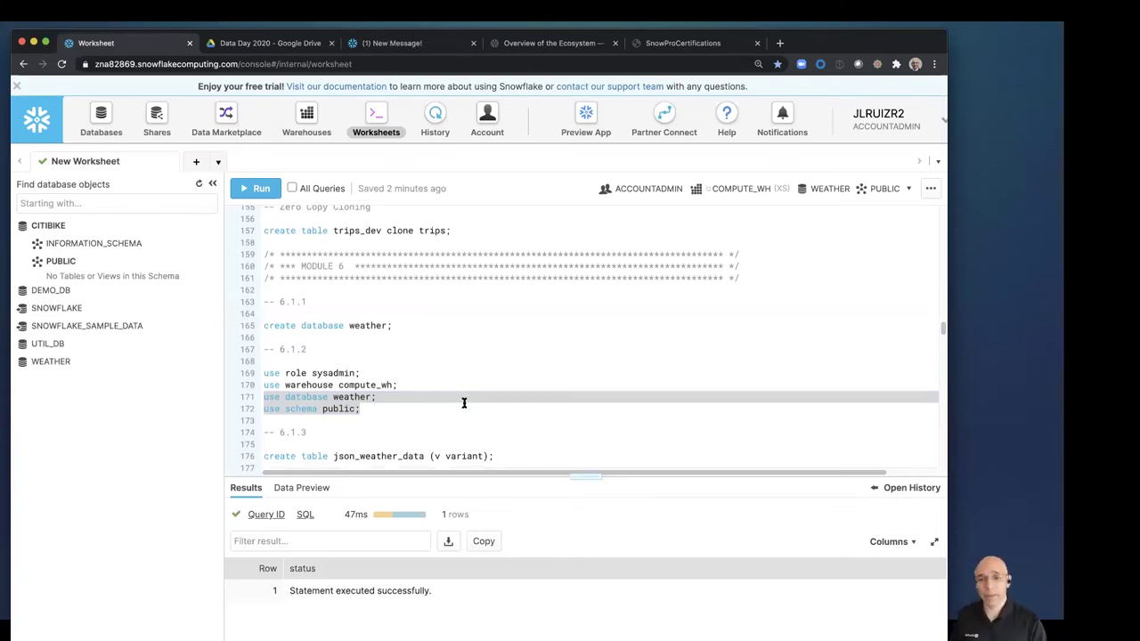
{"action": "scroll", "coordinate": [464, 403], "scroll_direction": "down", "scroll_amount": 2}
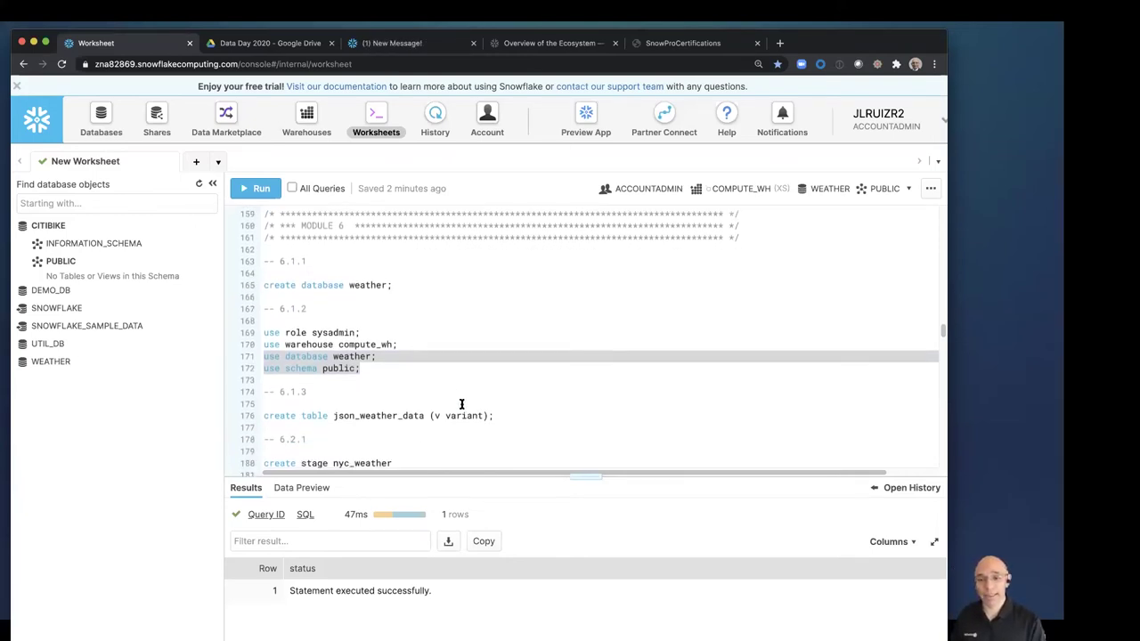
{"action": "left_click", "coordinate": [409, 427]}
{"action": "key", "text": "super+Return"}
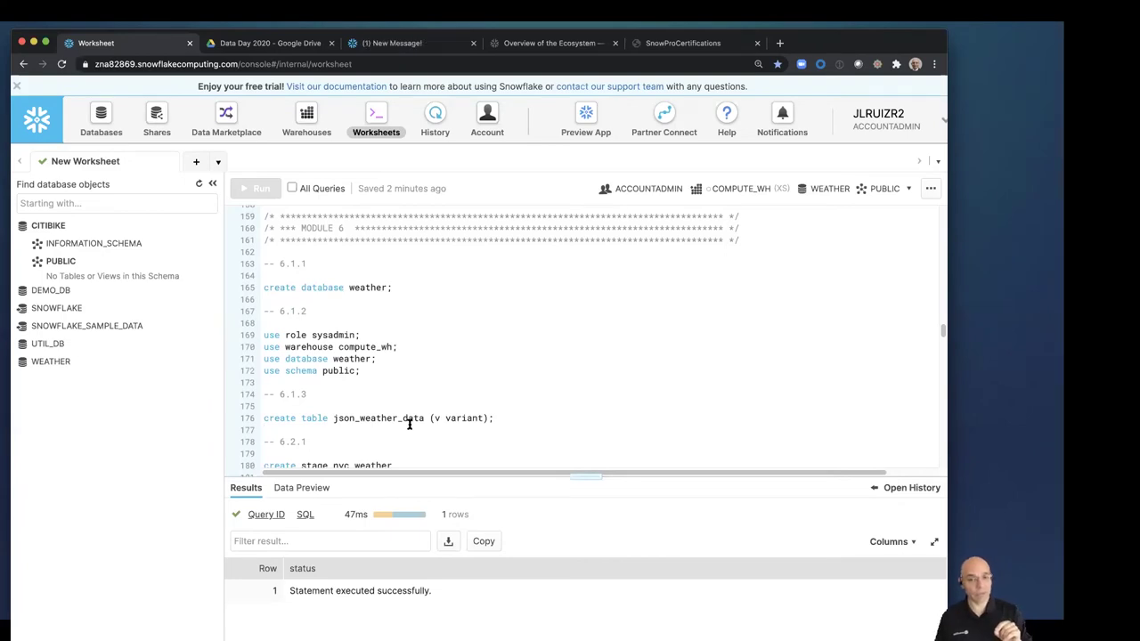
{"action": "left_click", "coordinate": [410, 419]}
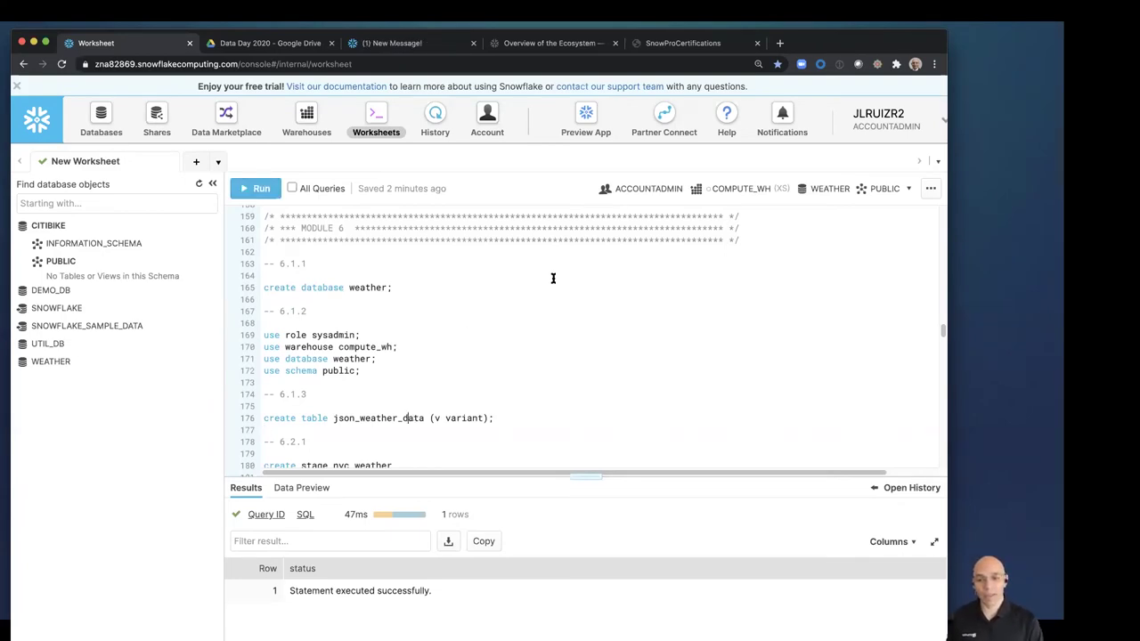
{"action": "left_click", "coordinate": [258, 188]}
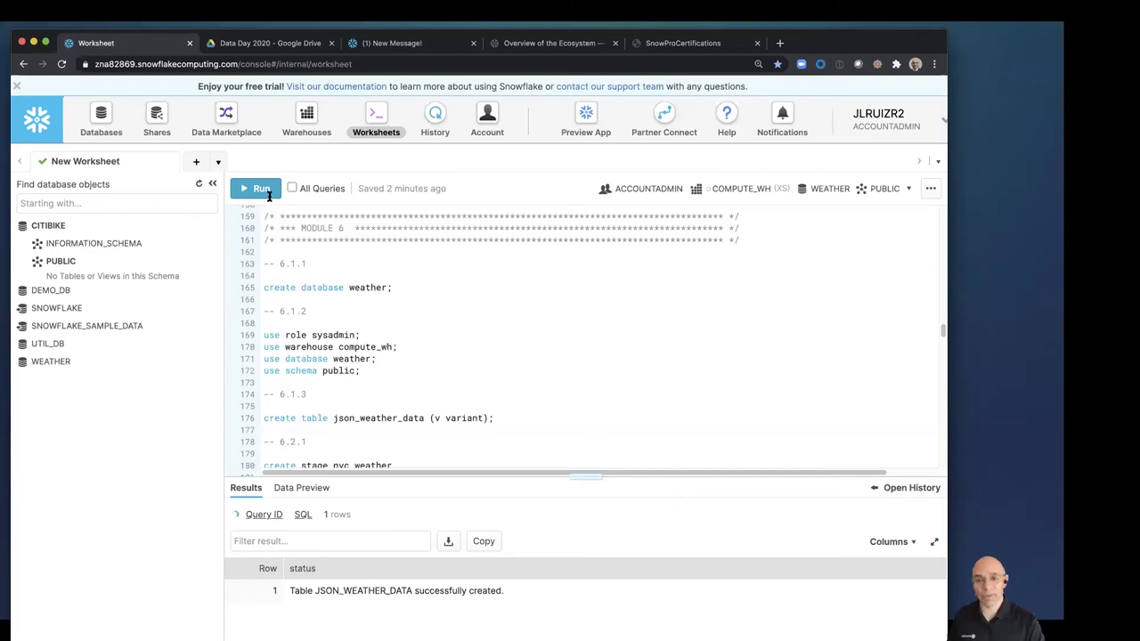
{"action": "left_click", "coordinate": [67, 363]}
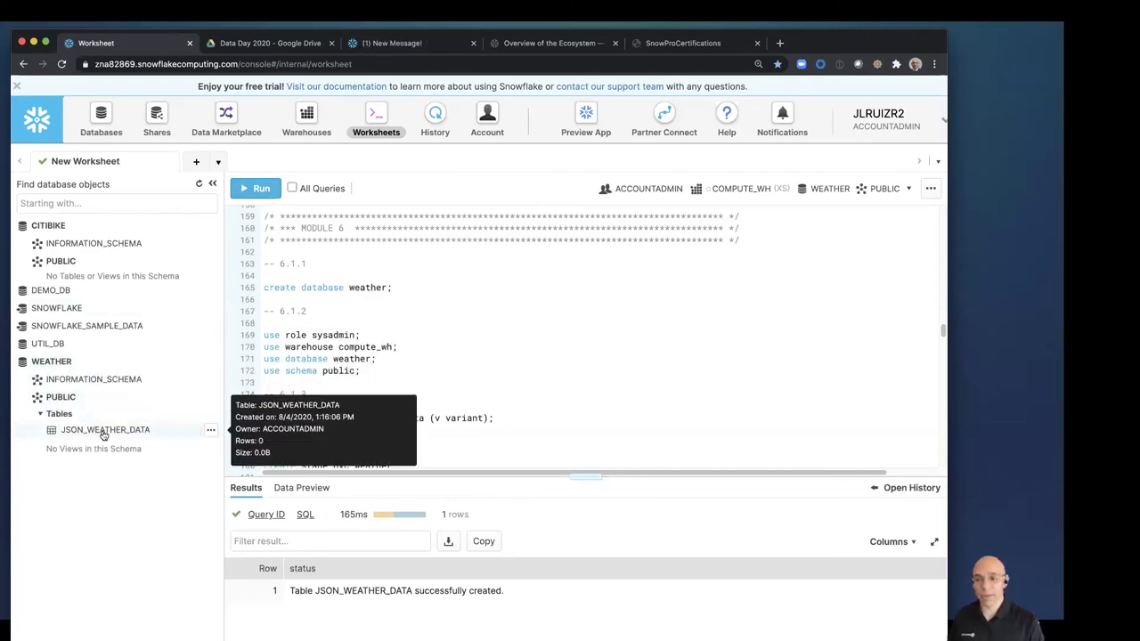
Run the 6.2.1 statement creating the stage nyc_weather with URL s3://snowflake-workshop-lab/weather-nyc
{"action": "scroll", "coordinate": [447, 417], "scroll_direction": "down", "scroll_amount": 2}
{"action": "scroll", "coordinate": [447, 417], "scroll_direction": "down", "scroll_amount": 1}
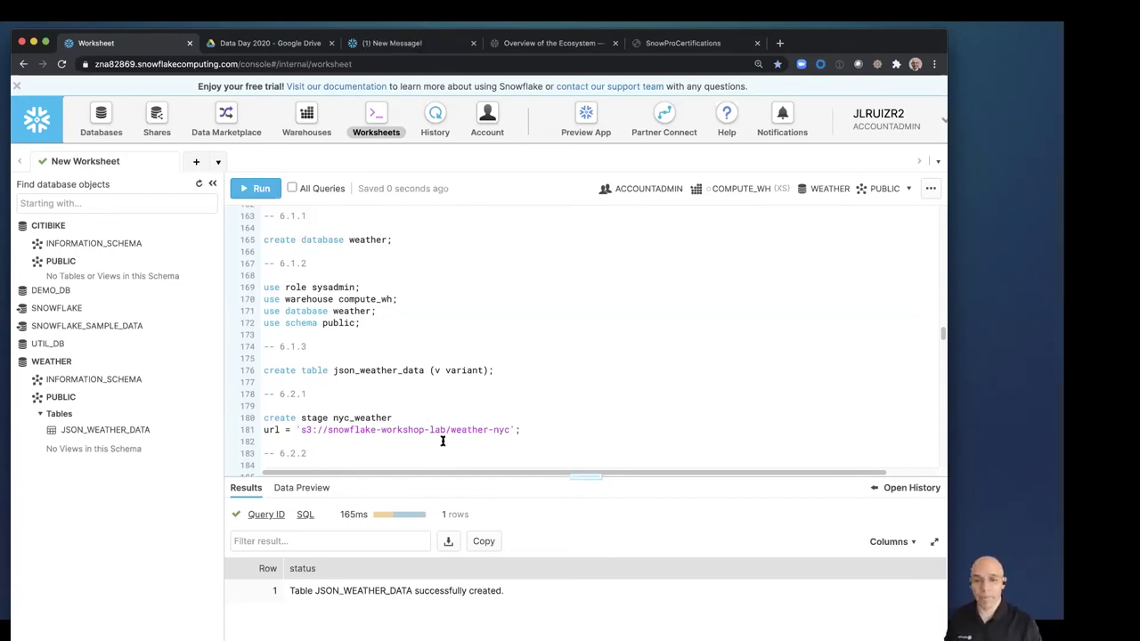
{"action": "left_click", "coordinate": [257, 188]}
Run the 6.2.2 statement that lists the files in the nyc_weather stage
{"action": "scroll", "coordinate": [472, 353], "scroll_direction": "down", "scroll_amount": 1}
{"action": "scroll", "coordinate": [472, 353], "scroll_direction": "down", "scroll_amount": 1}
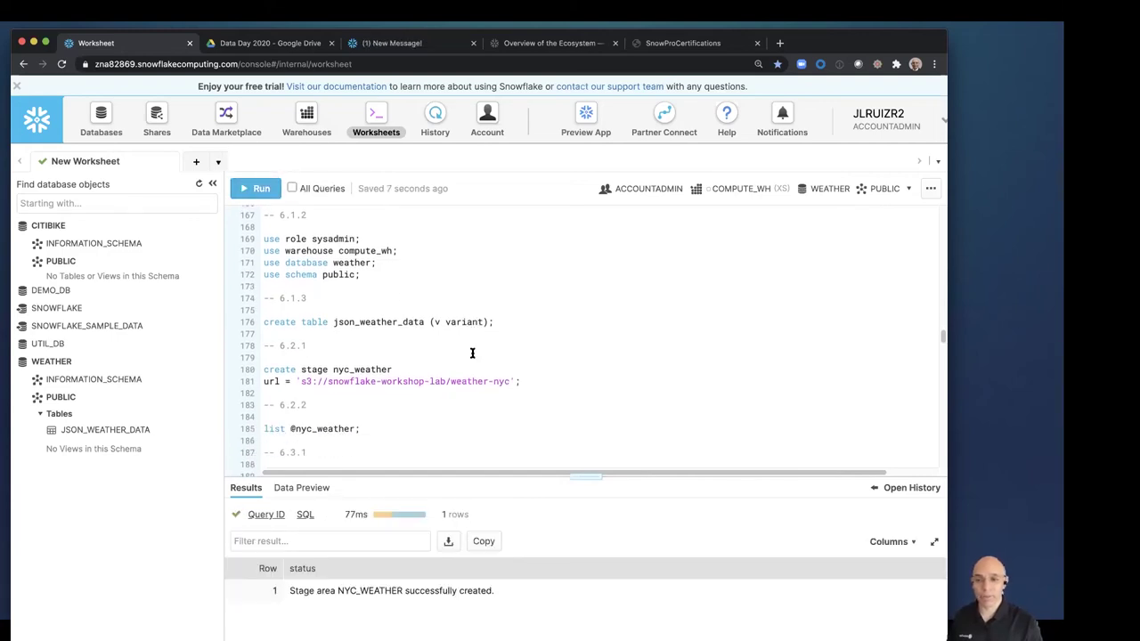
{"action": "left_click", "coordinate": [332, 433]}
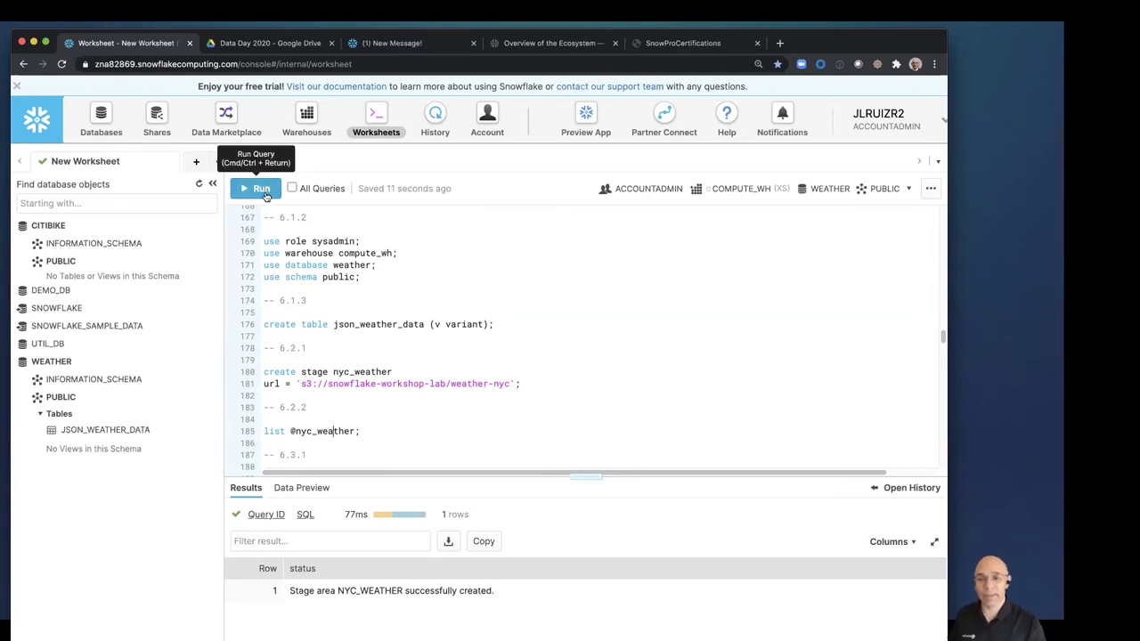
{"action": "left_click", "coordinate": [264, 194]}
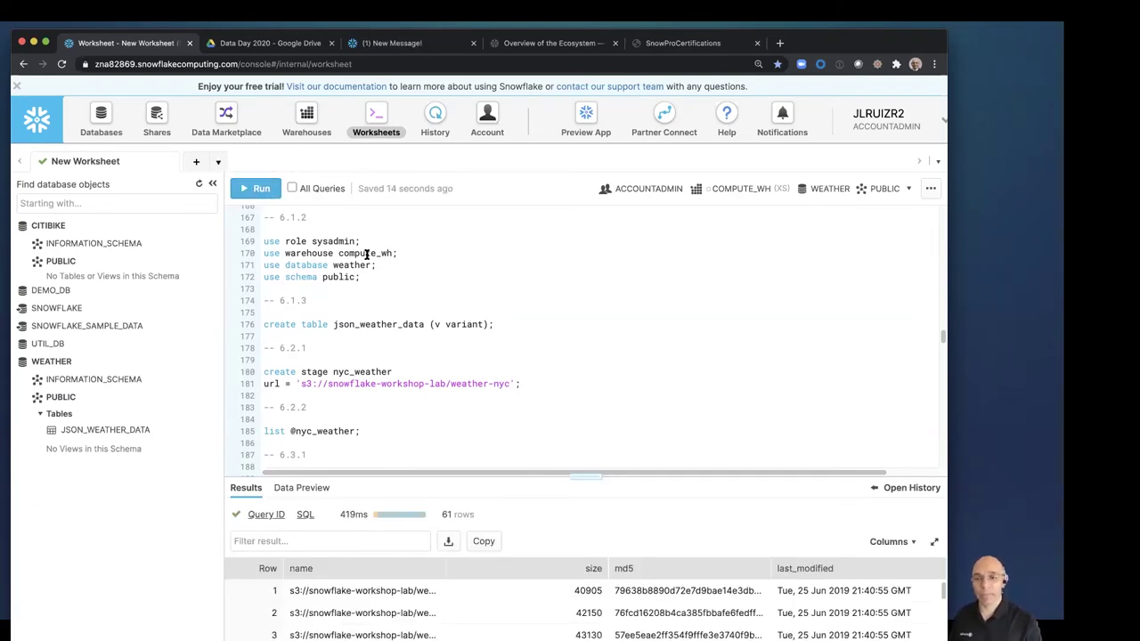
Change the role in the 6.1.2 use role statement to accountadmin
{"action": "double_click", "coordinate": [339, 242]}
{"action": "type", "text": "accountadmin"}
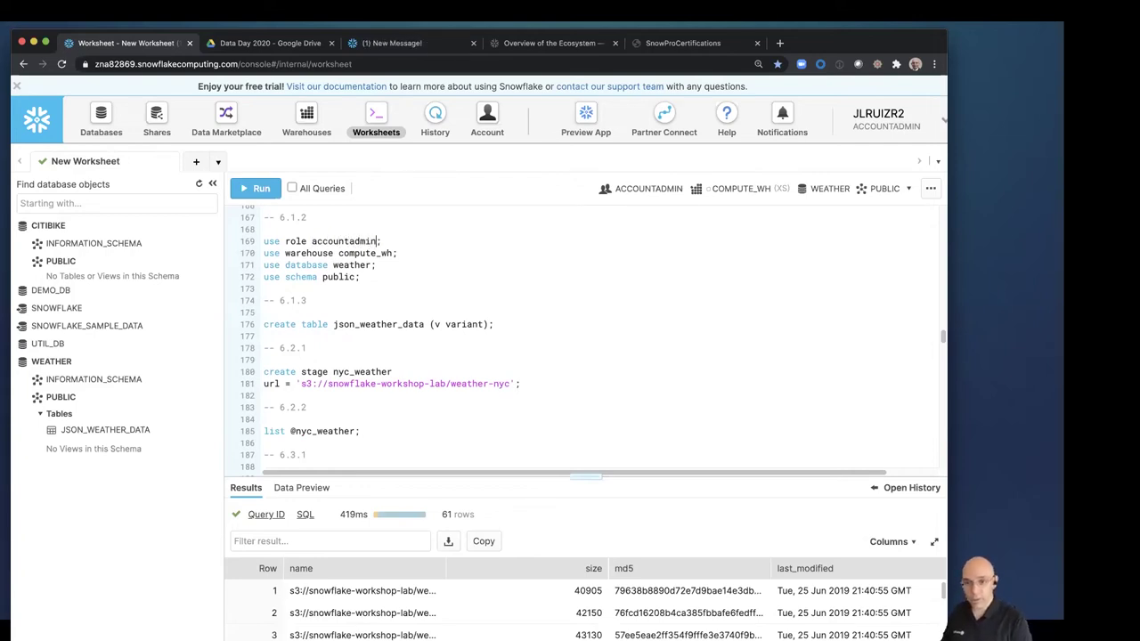
{"action": "left_click", "coordinate": [387, 335]}
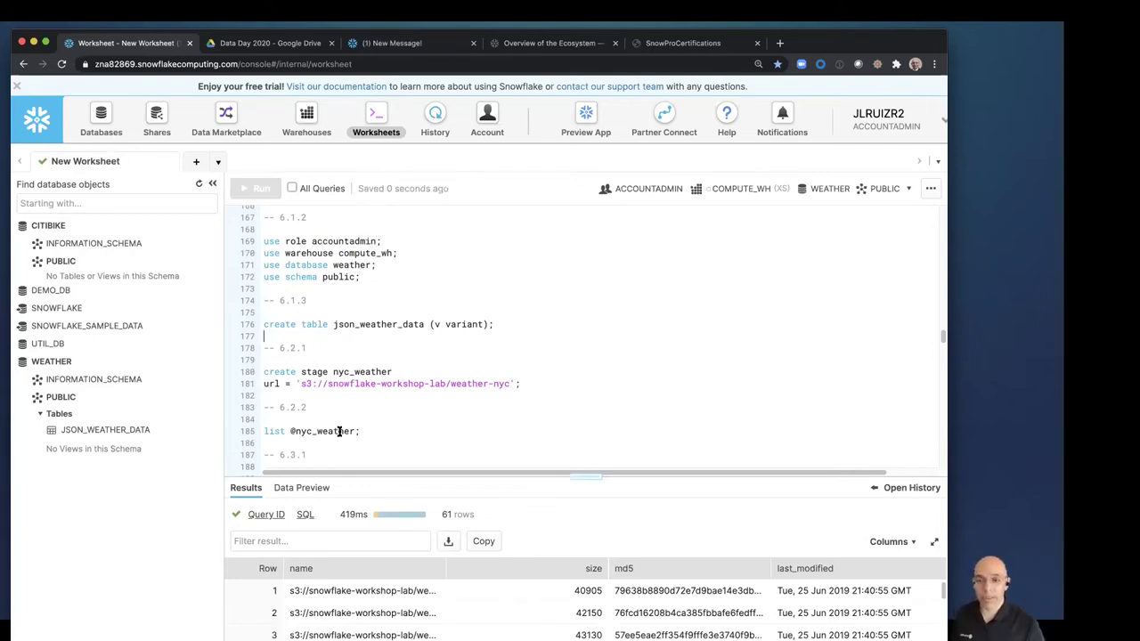
Enlarge the results area and show the staged files with a wider name column, sorted by descending size
{"action": "left_click_drag", "start_coordinate": [573, 478], "coordinate": [570, 347]}
{"action": "left_click_drag", "start_coordinate": [469, 452], "coordinate": [552, 454]}
{"action": "left_click", "coordinate": [553, 452]}
{"action": "left_click_drag", "start_coordinate": [550, 442], "coordinate": [605, 448]}
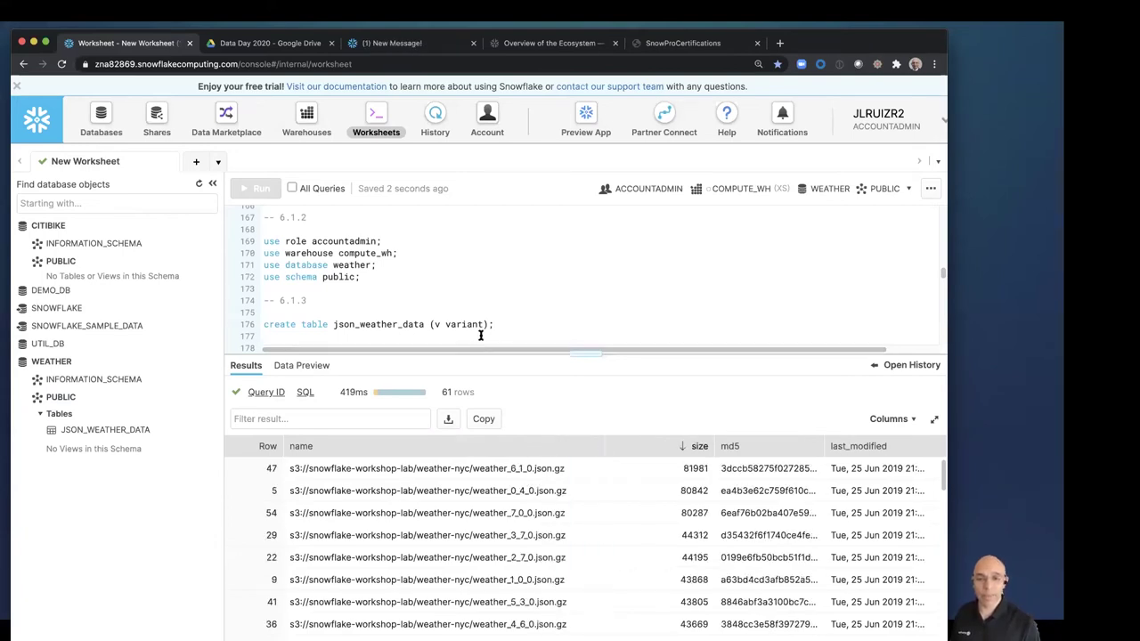
Enlarge the SQL editor area and place the cursor in the 6.3.1 copy into json_weather_data statement
{"action": "scroll", "coordinate": [481, 331], "scroll_direction": "down", "scroll_amount": 1}
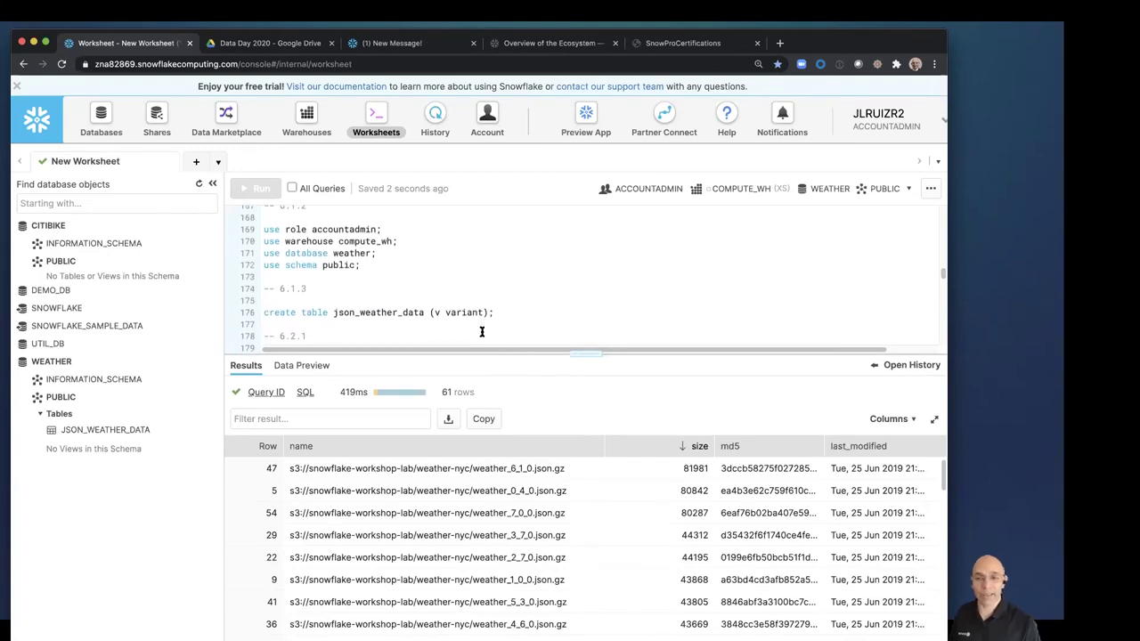
{"action": "scroll", "coordinate": [482, 331], "scroll_direction": "down", "scroll_amount": 3}
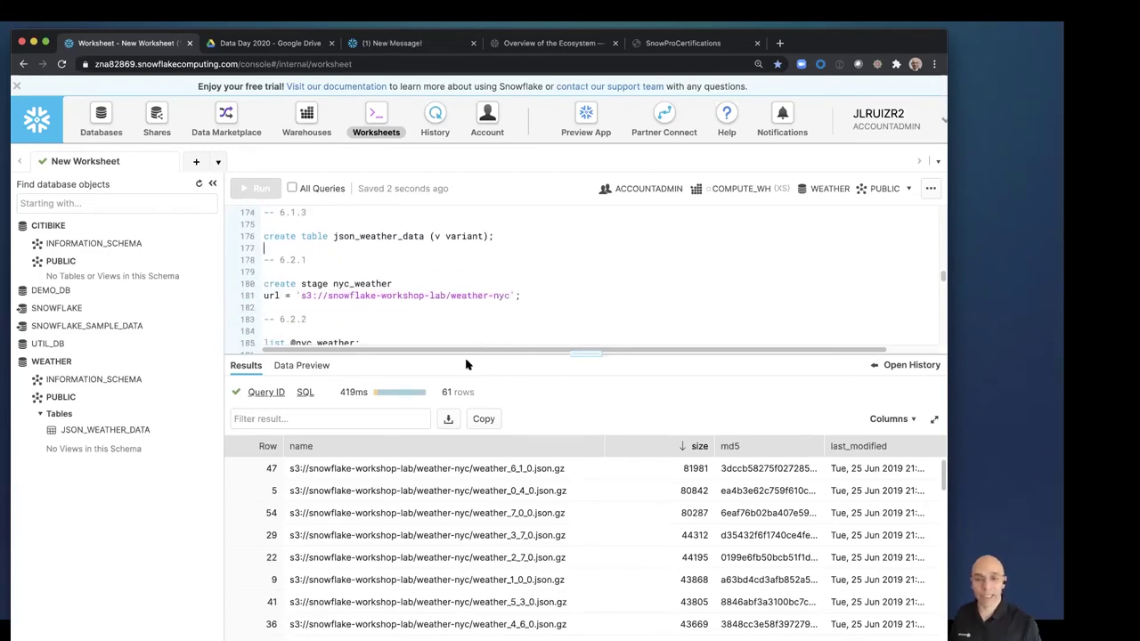
{"action": "left_click_drag", "start_coordinate": [468, 355], "coordinate": [469, 433]}
{"action": "scroll", "coordinate": [459, 338], "scroll_direction": "down", "scroll_amount": 2}
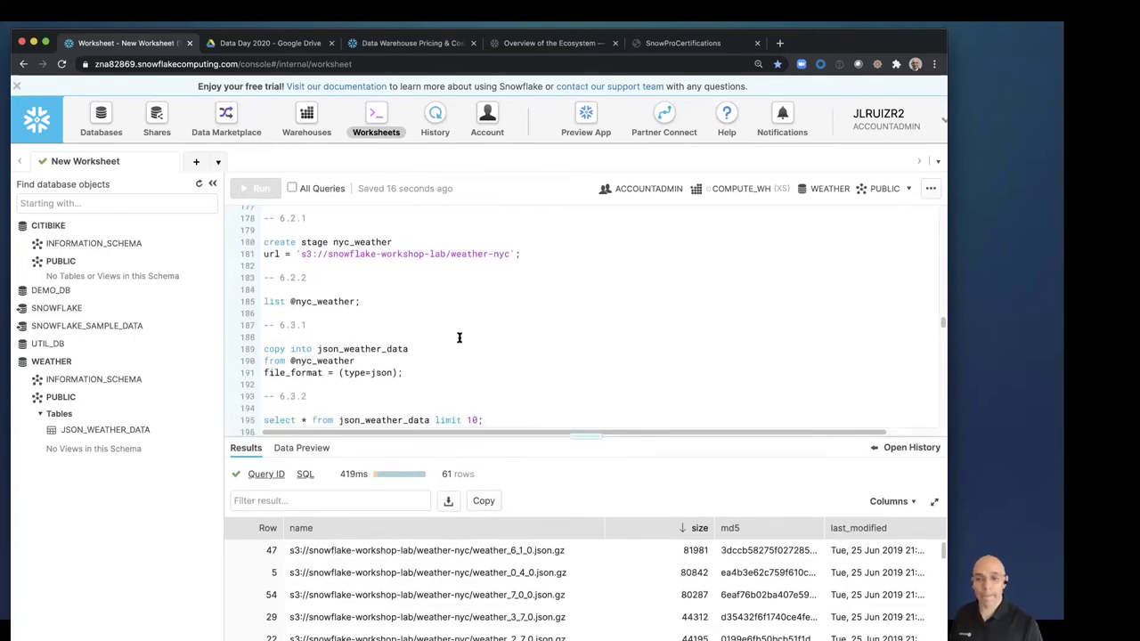
{"action": "left_click", "coordinate": [340, 361]}
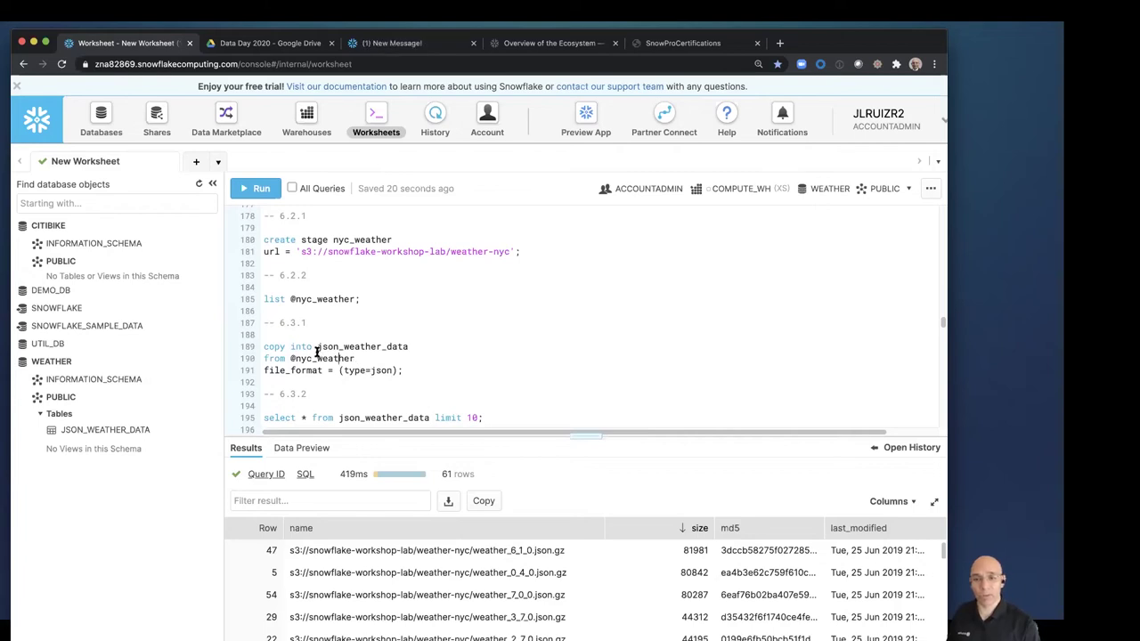
Resize the COMPUTE_WH warehouse to Large in the worksheet's context settings
{"action": "left_click", "coordinate": [771, 192]}
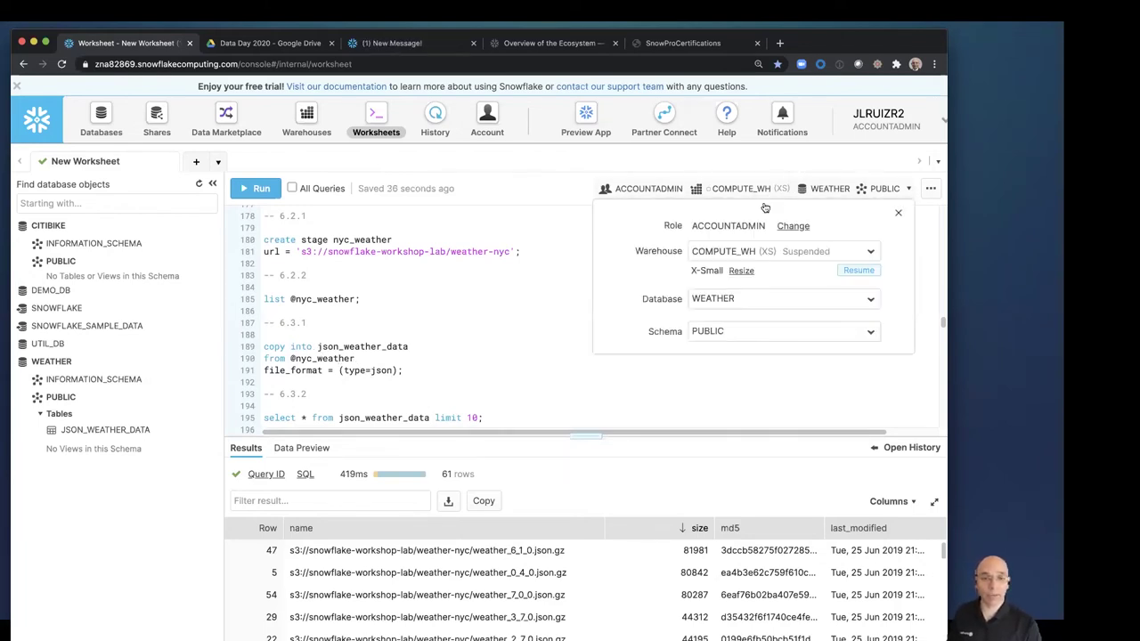
{"action": "left_click", "coordinate": [745, 273]}
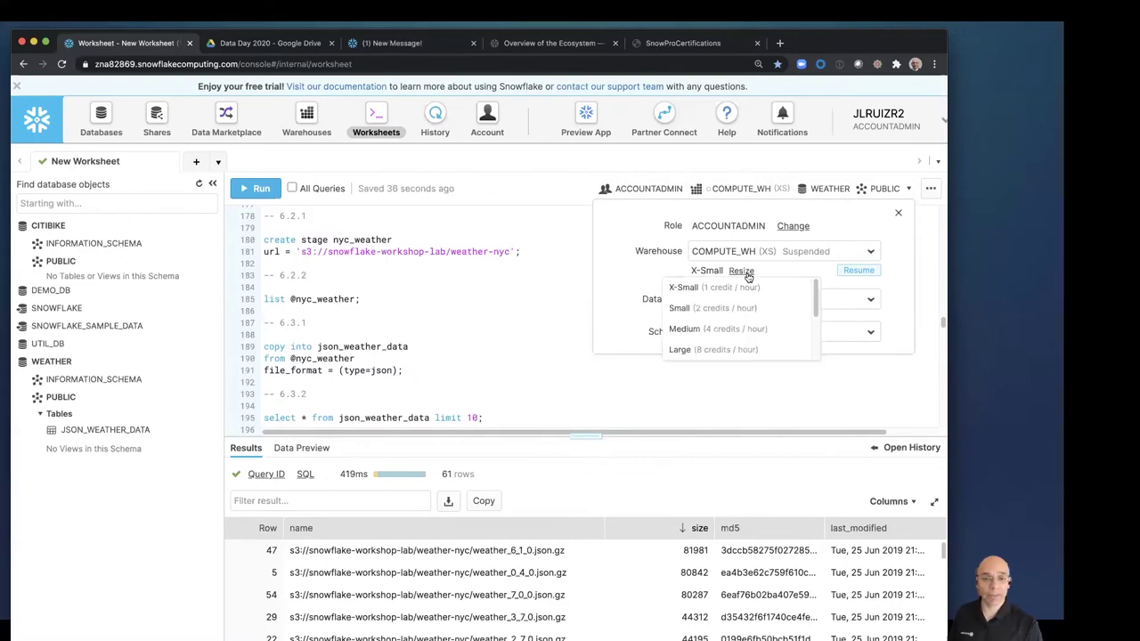
{"action": "left_click", "coordinate": [726, 350]}
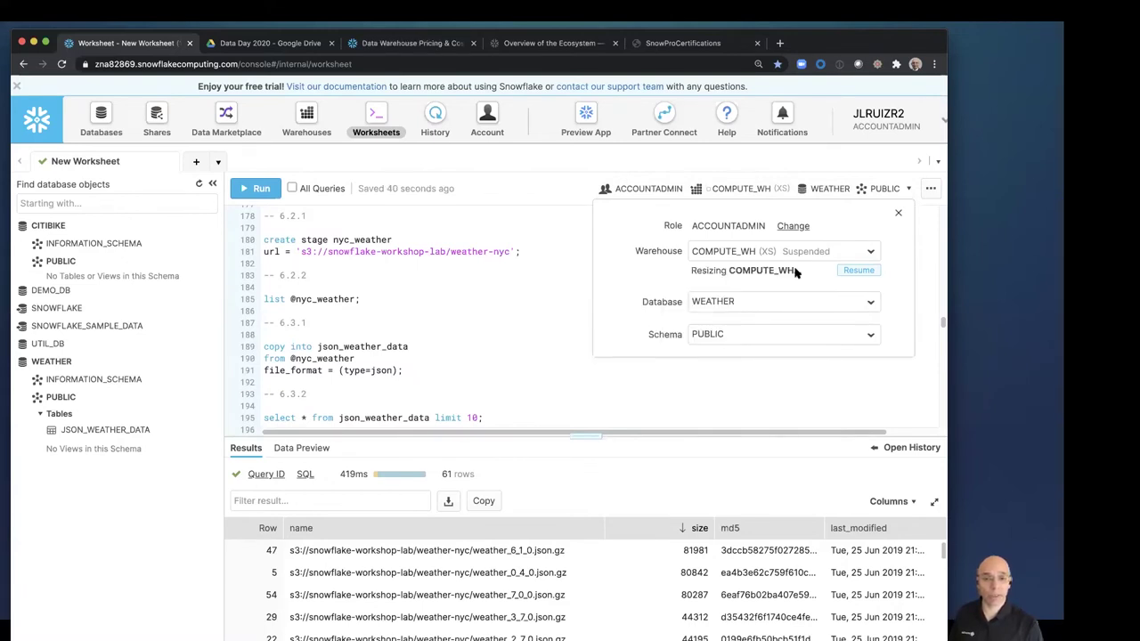
{"action": "left_click", "coordinate": [898, 218]}
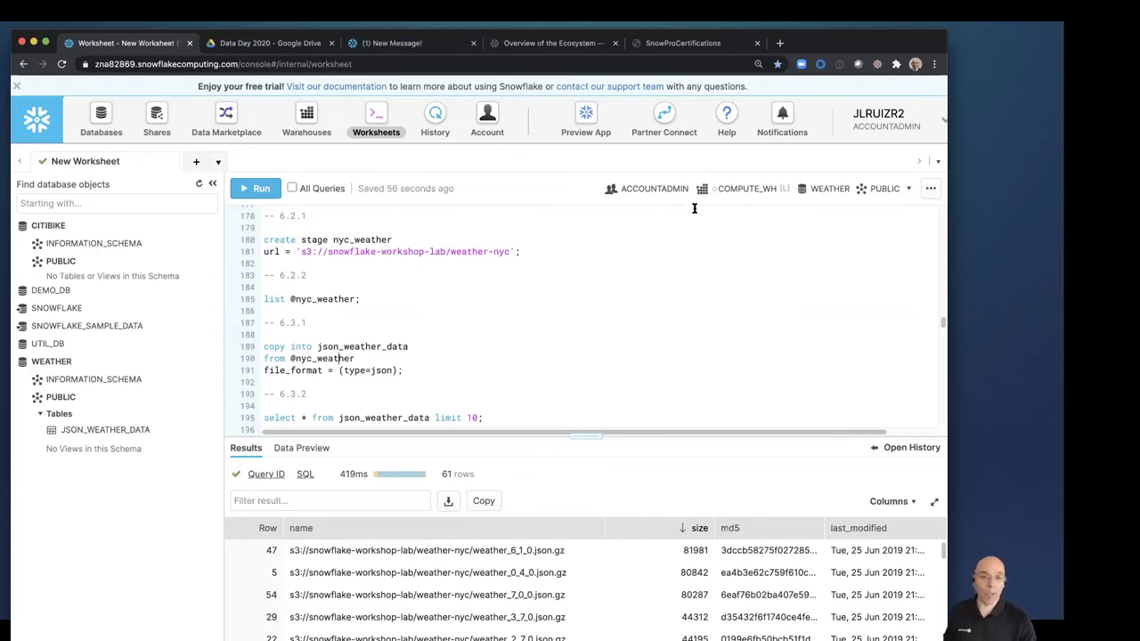
Run the 6.3.1 copy into json_weather_data statement and the 6.3.2 select limited to 10 rows
{"action": "left_click", "coordinate": [259, 189]}
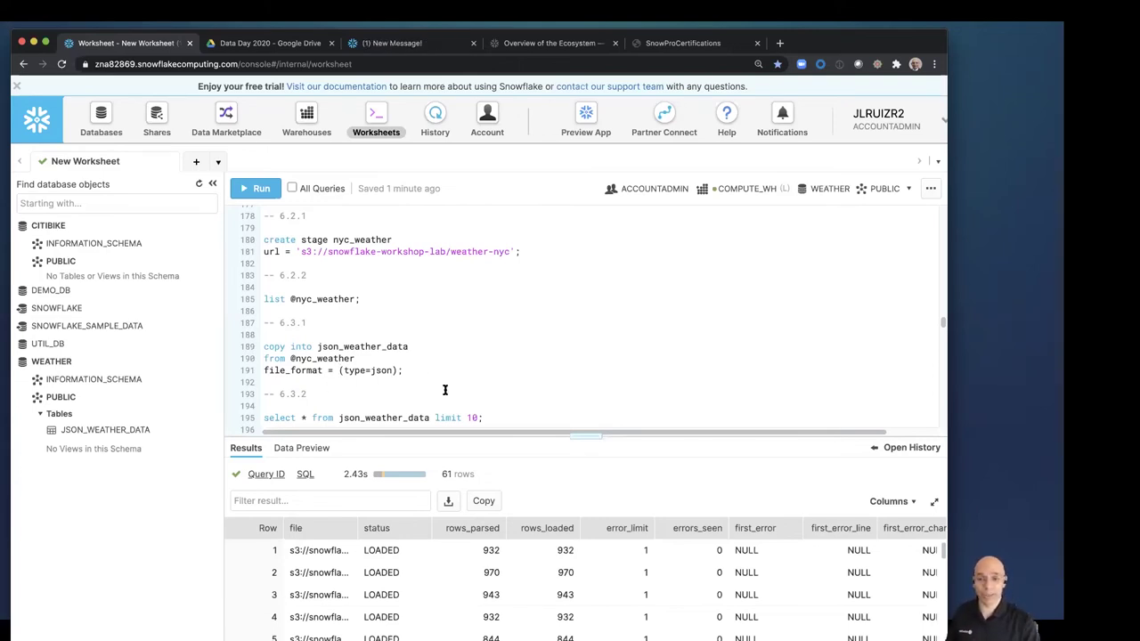
{"action": "key", "text": "super+Return"}
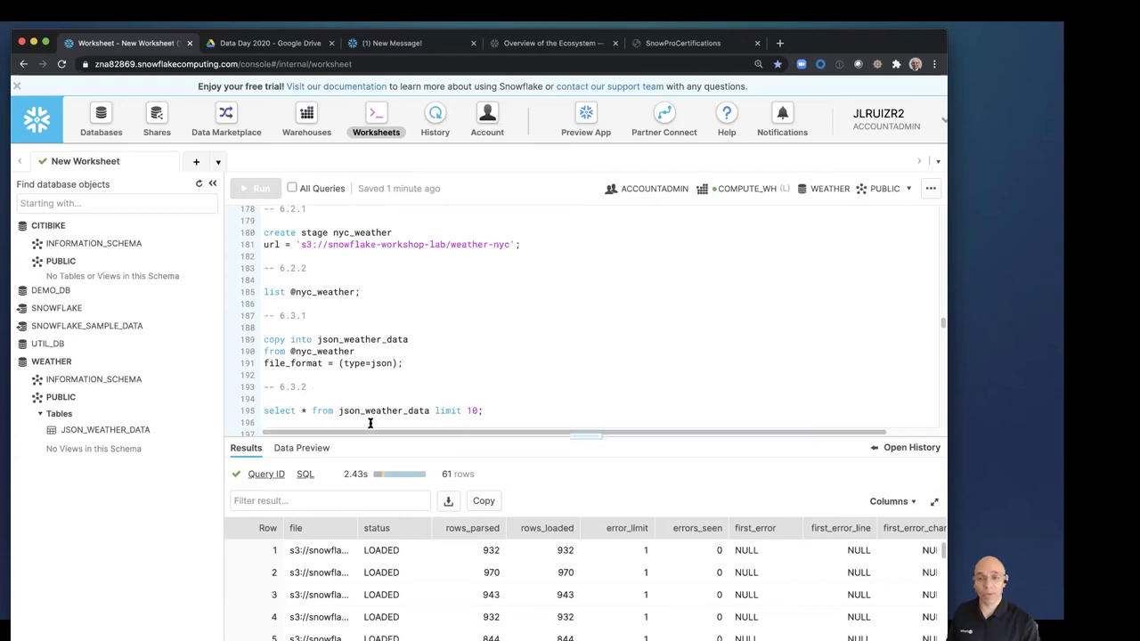
{"action": "left_click", "coordinate": [258, 188]}
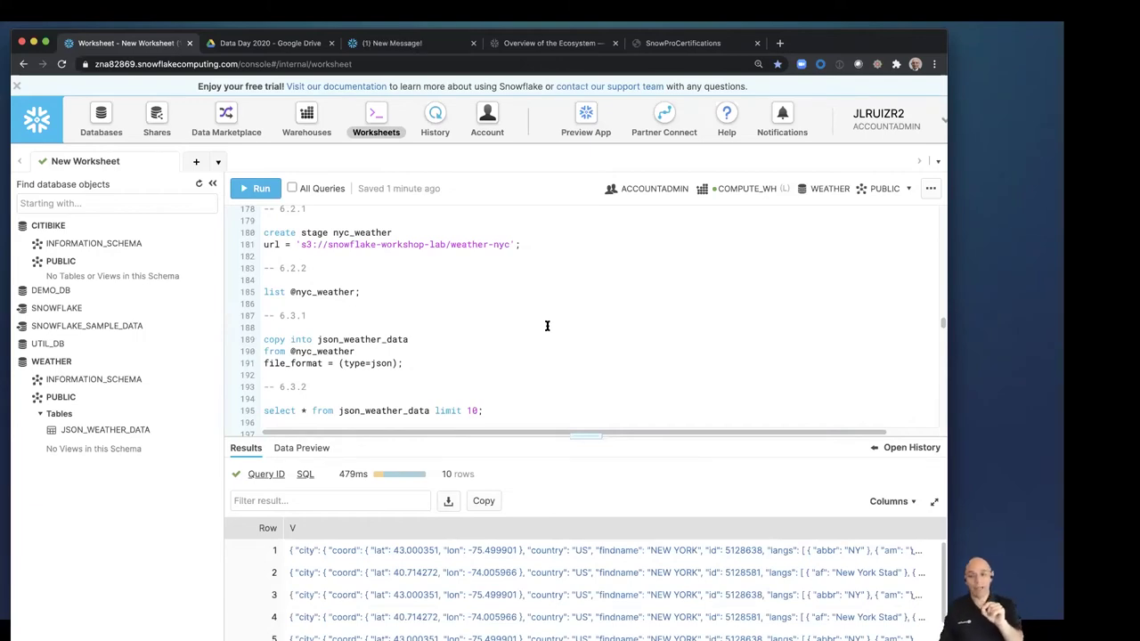
View the first result row's JSON details, and show the whole 6.4.1 create view statement in an enlarged SQL editor
{"action": "left_click", "coordinate": [504, 553]}
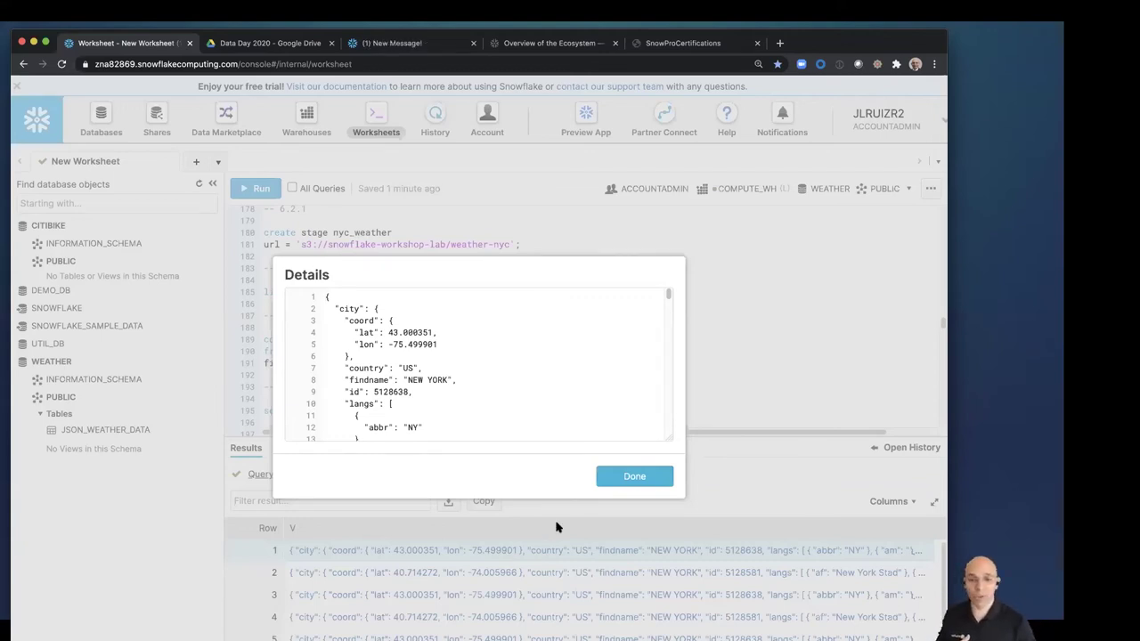
{"action": "left_click", "coordinate": [638, 475]}
{"action": "scroll", "coordinate": [496, 402], "scroll_direction": "down", "scroll_amount": 3}
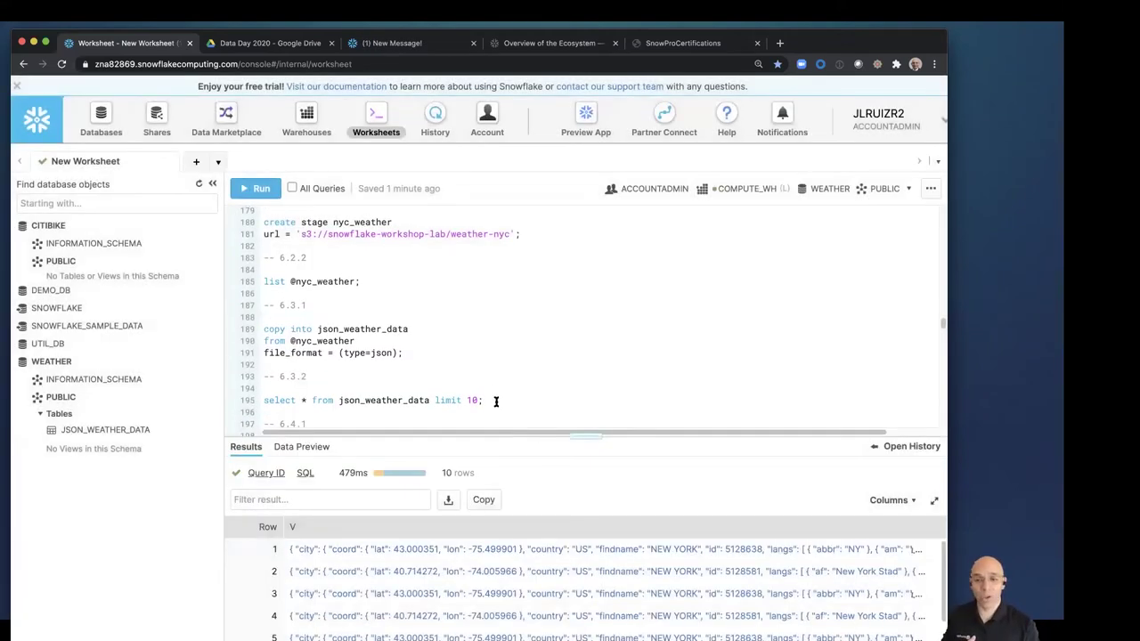
{"action": "scroll", "coordinate": [496, 401], "scroll_direction": "down", "scroll_amount": 3}
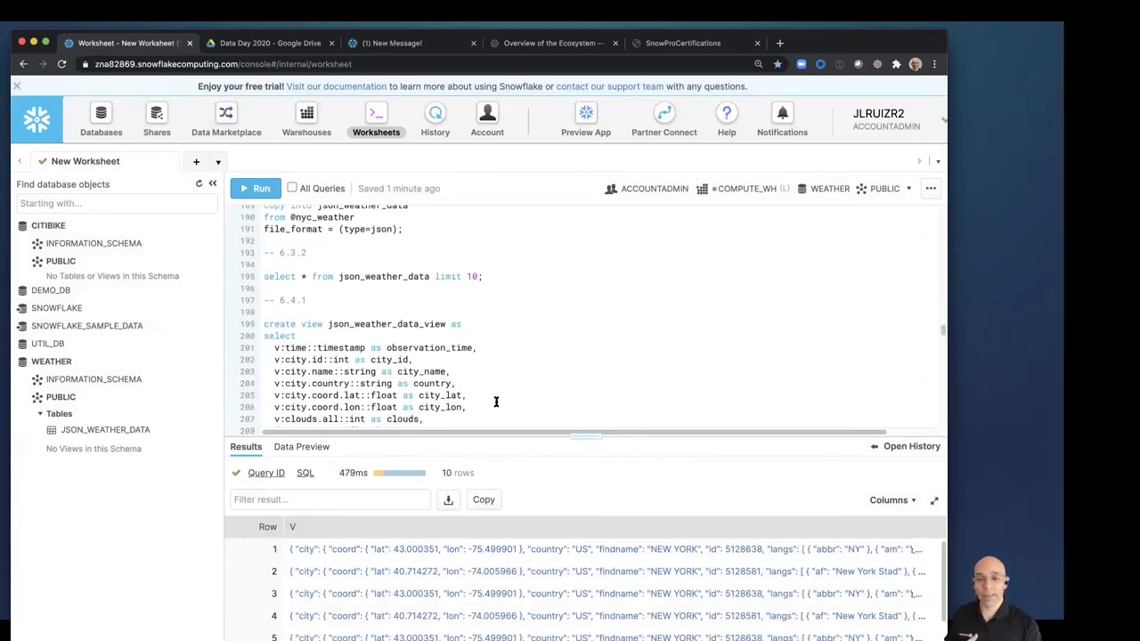
{"action": "left_click_drag", "start_coordinate": [564, 435], "coordinate": [560, 514]}
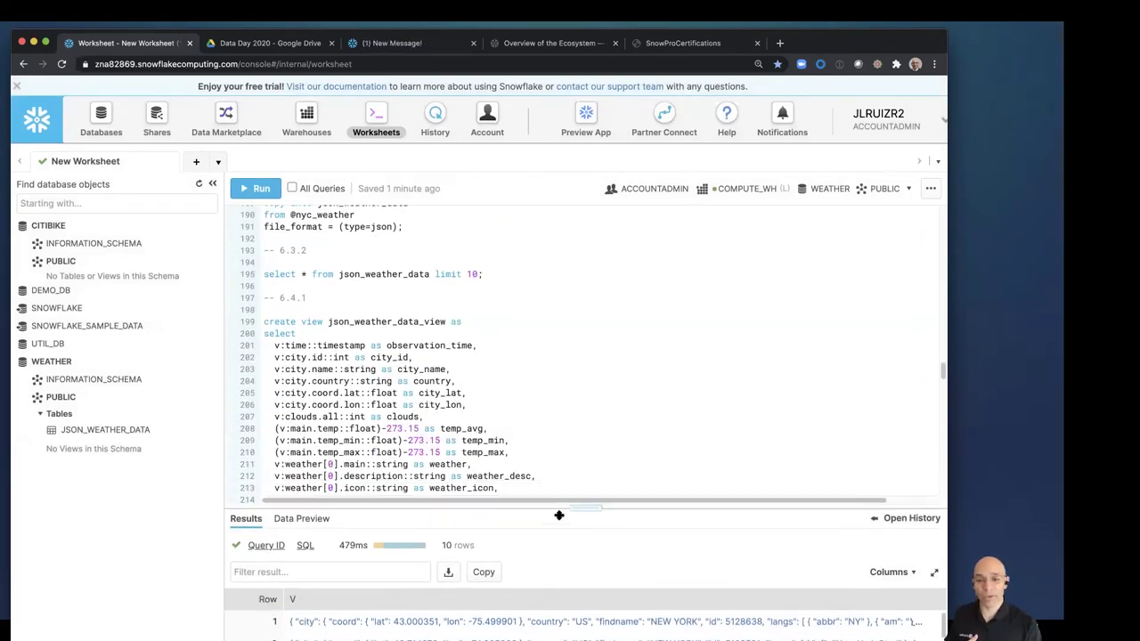
{"action": "scroll", "coordinate": [560, 407], "scroll_direction": "down", "scroll_amount": 2}
{"action": "scroll", "coordinate": [560, 407], "scroll_direction": "down", "scroll_amount": 1}
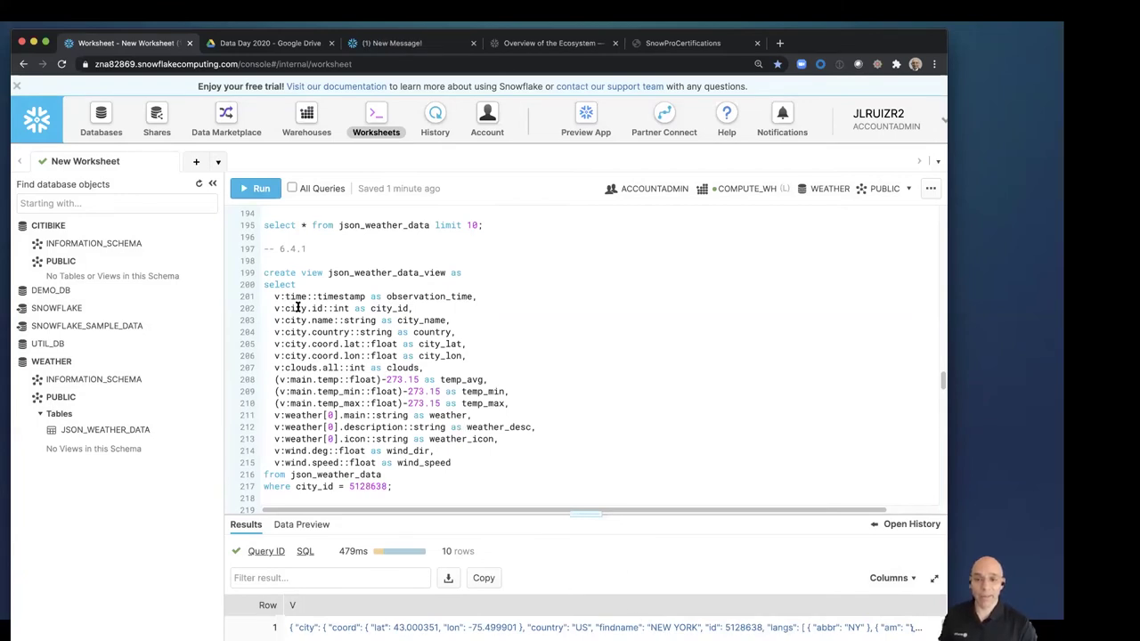
Examine the first row's full JSON record, from the city fields to the main, time and weather fields
{"action": "left_click", "coordinate": [632, 627]}
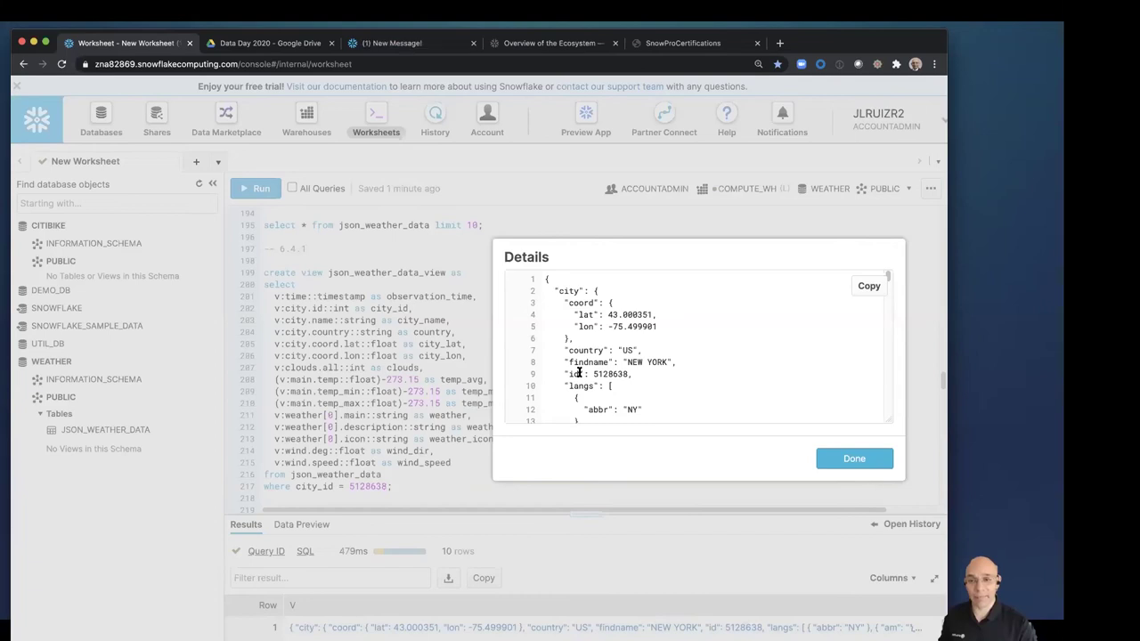
{"action": "scroll", "coordinate": [588, 351], "scroll_direction": "down", "scroll_amount": 3}
{"action": "scroll", "coordinate": [593, 344], "scroll_direction": "down", "scroll_amount": 20}
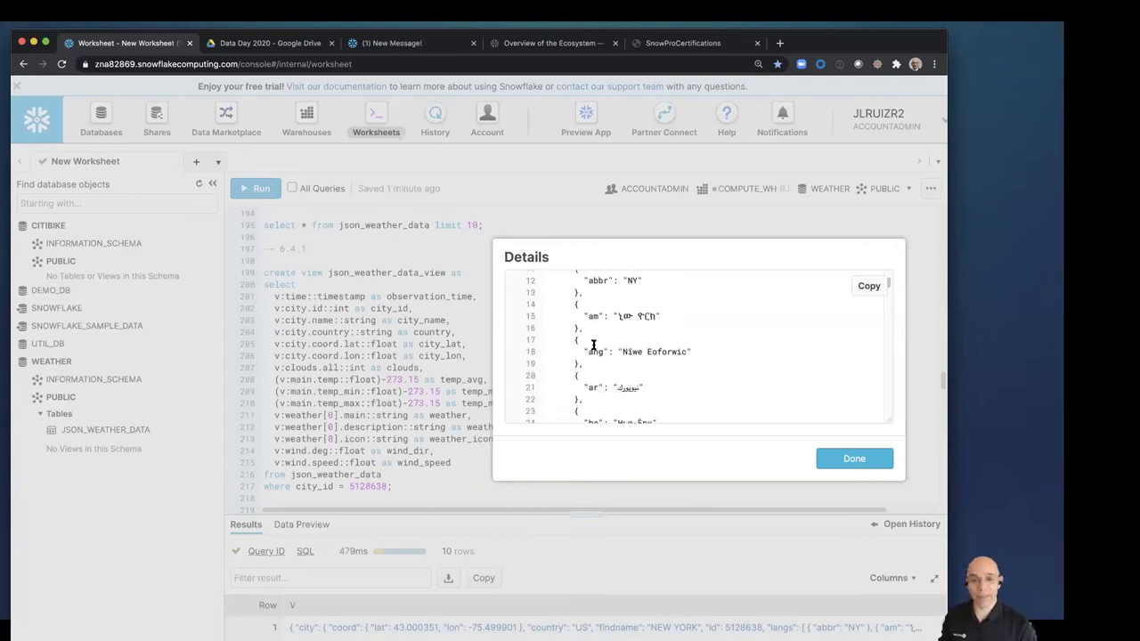
{"action": "scroll", "coordinate": [593, 345], "scroll_direction": "down", "scroll_amount": 20}
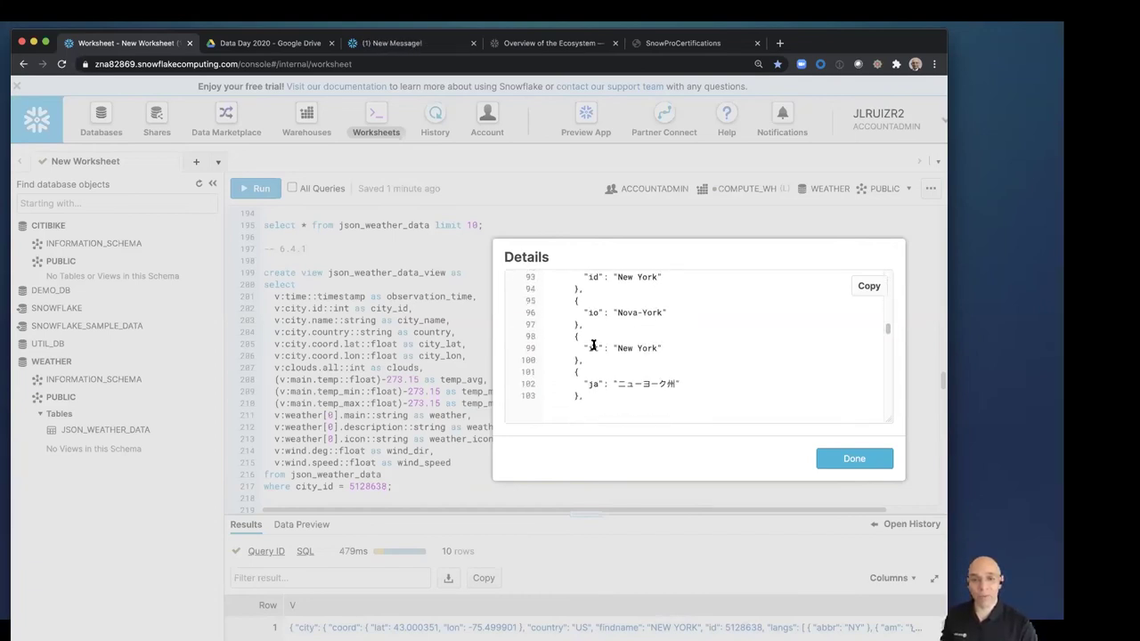
{"action": "scroll", "coordinate": [593, 345], "scroll_direction": "up", "scroll_amount": 5}
{"action": "scroll", "coordinate": [590, 353], "scroll_direction": "down", "scroll_amount": 1}
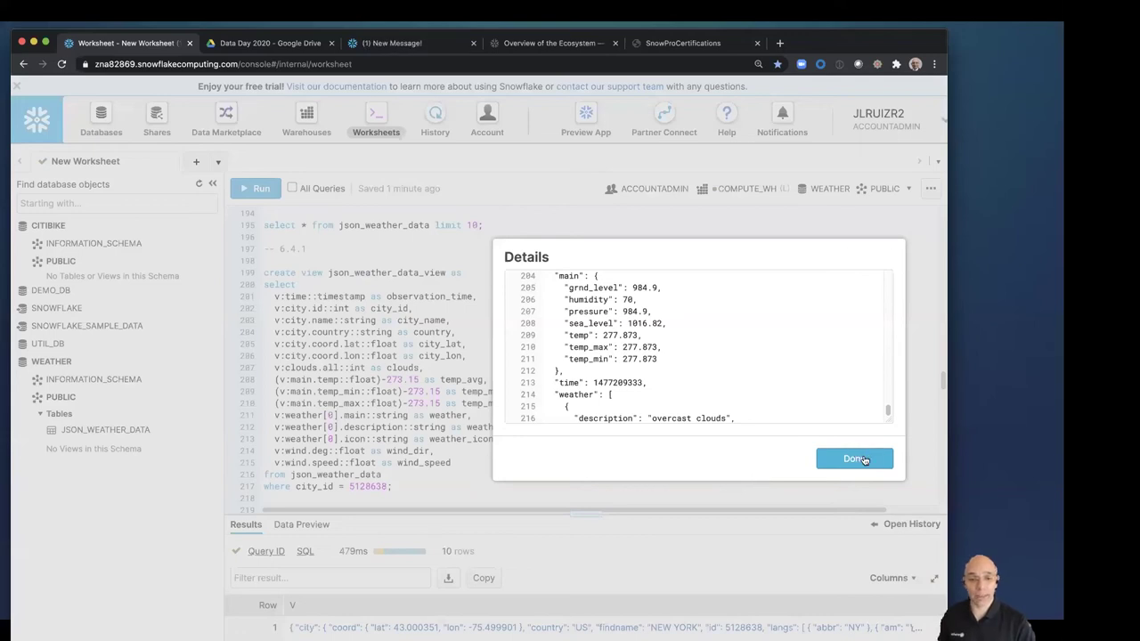
{"action": "left_click", "coordinate": [860, 458]}
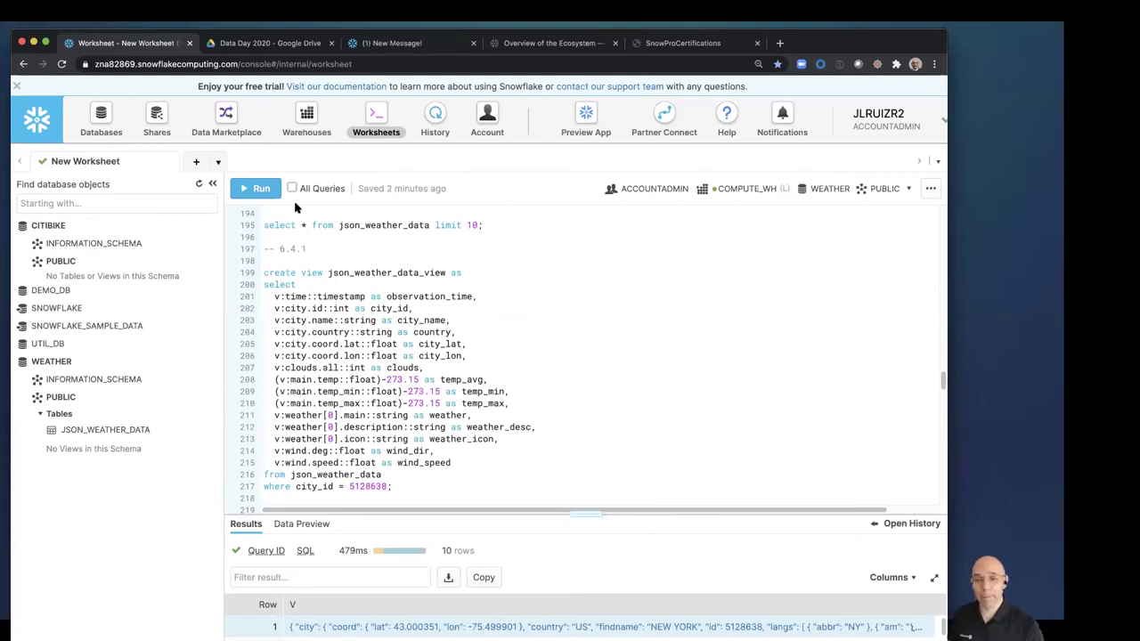
Create json_weather_data_view with the 6.4.1 statement and run the 6.4.4 query on it for month 2018-01-01, limited to 20 rows
{"action": "left_click", "coordinate": [259, 188]}
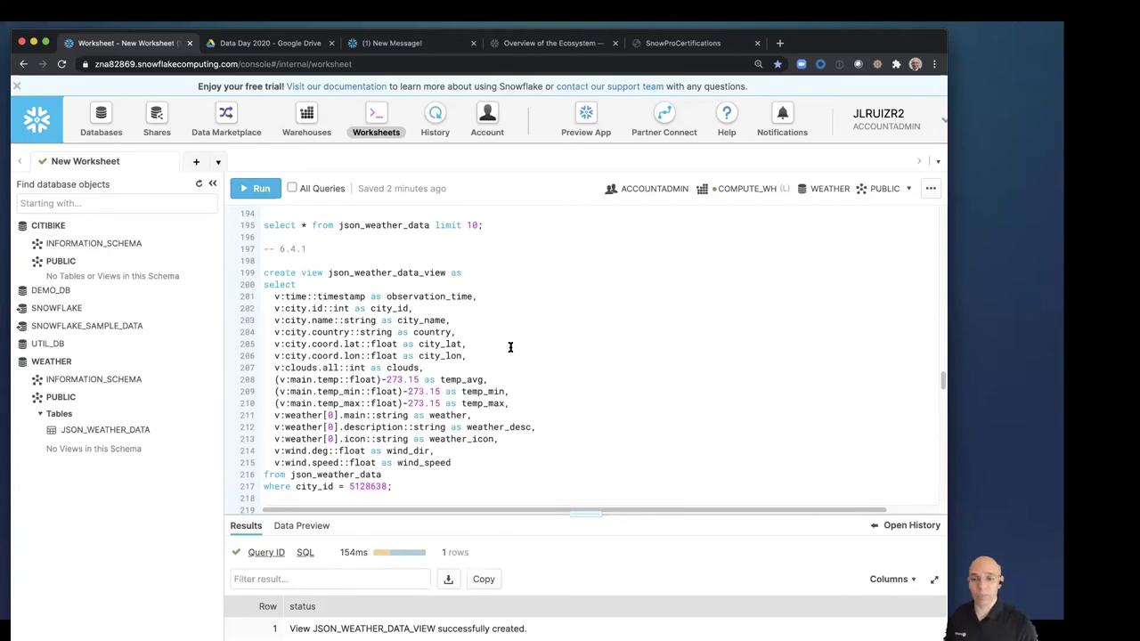
{"action": "scroll", "coordinate": [511, 347], "scroll_direction": "down", "scroll_amount": 3}
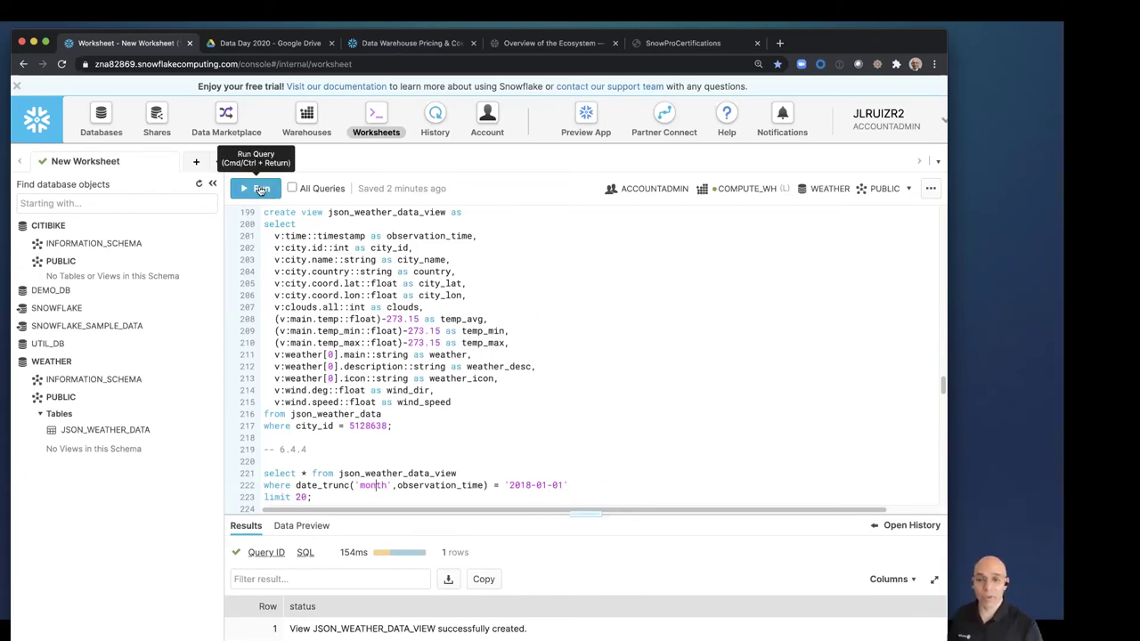
{"action": "left_click", "coordinate": [260, 189]}
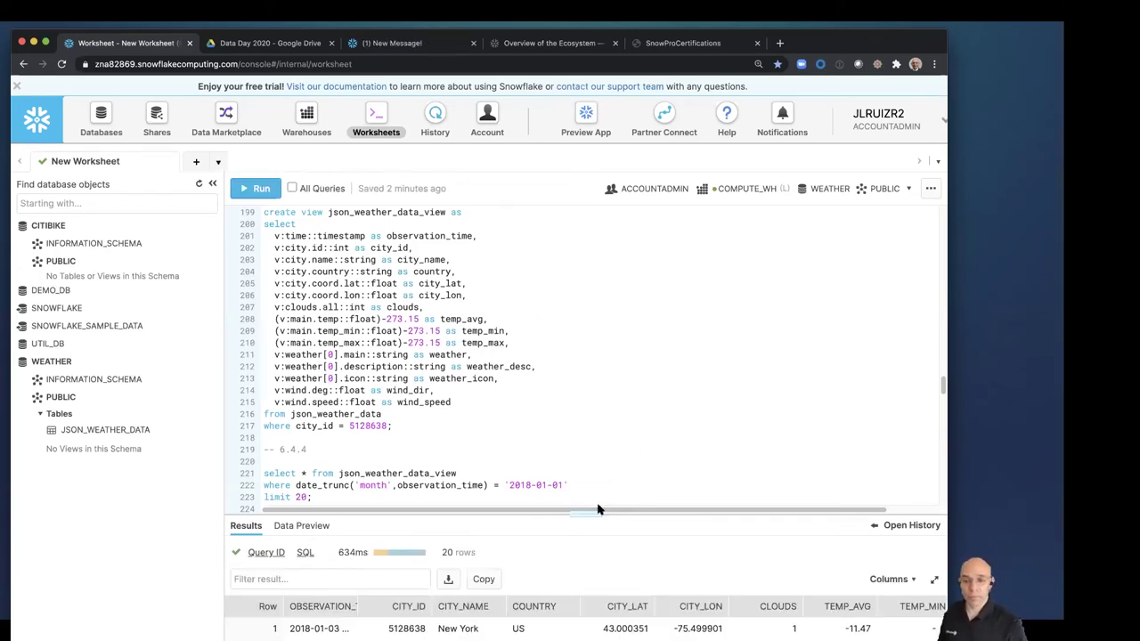
Compare the rows returned by json_weather_data_view with its column definitions, resizing the editor and results areas
{"action": "left_click_drag", "start_coordinate": [599, 509], "coordinate": [589, 388]}
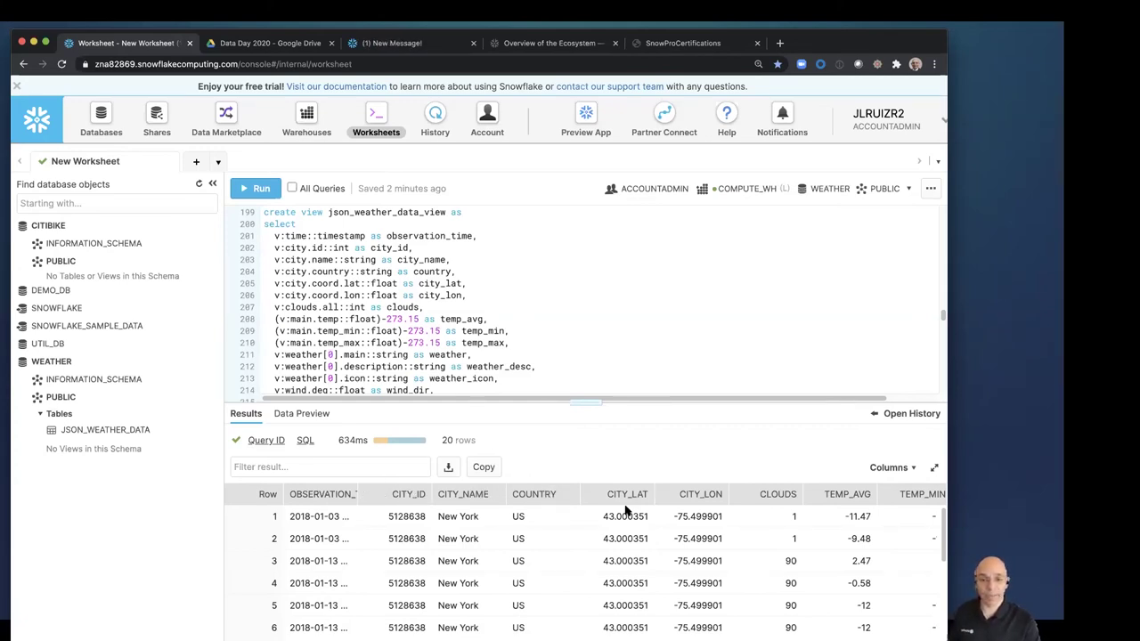
{"action": "left_click_drag", "start_coordinate": [582, 402], "coordinate": [584, 456]}
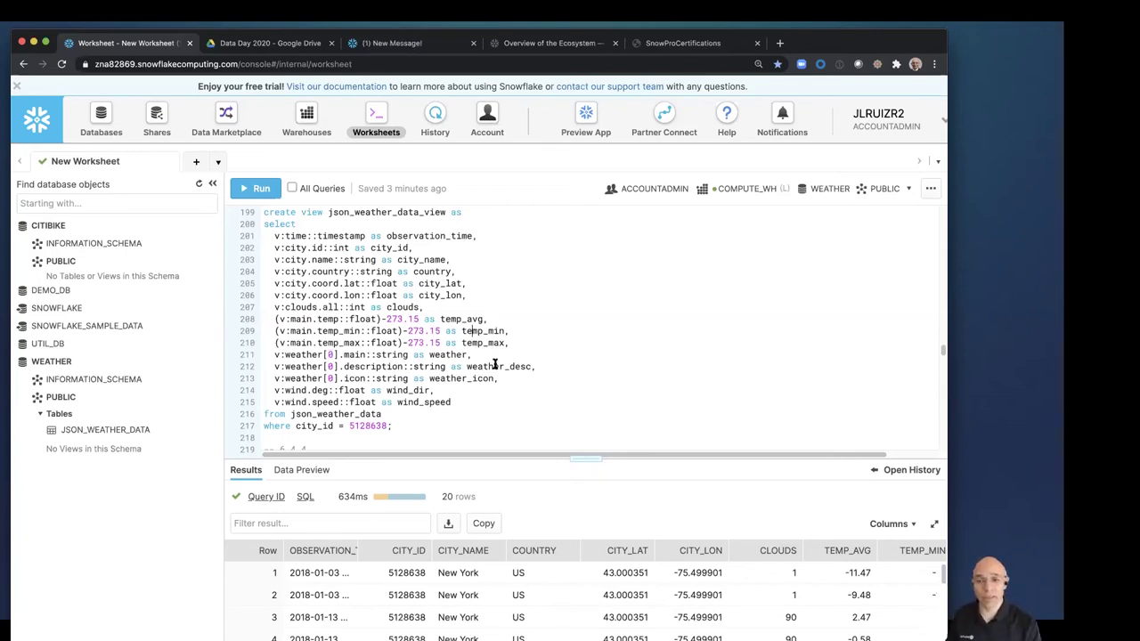
{"action": "left_click_drag", "start_coordinate": [591, 457], "coordinate": [589, 404]}
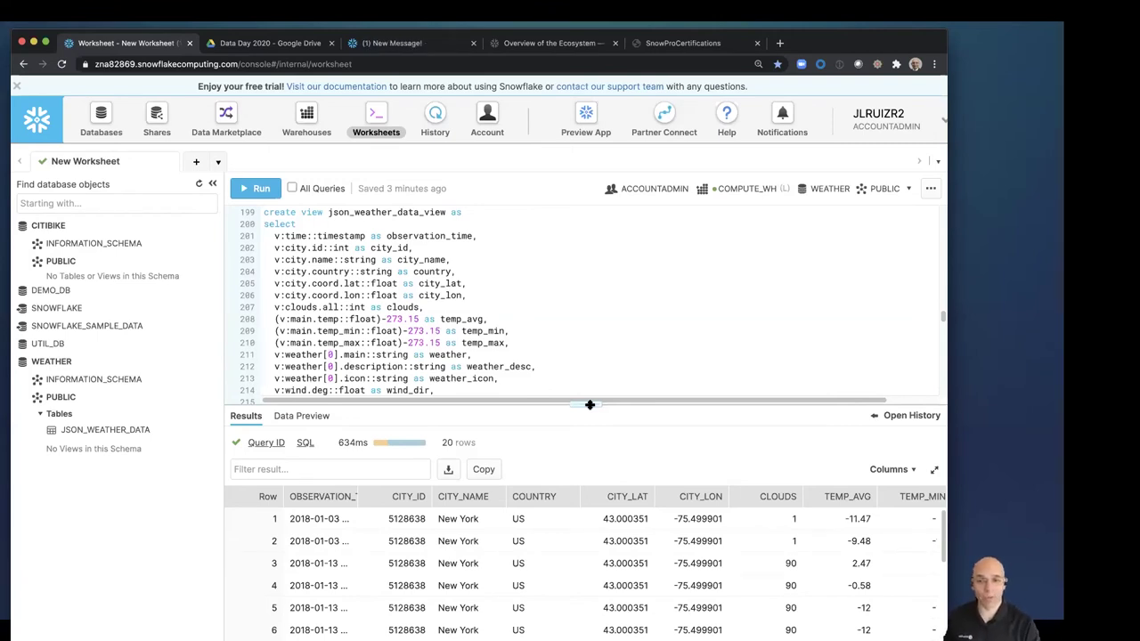
Enlarge the SQL editor area and run the 6.5.1 query that joins citibike.public.trips with json_weather_data_view to count trips per weather condition
{"action": "left_click_drag", "start_coordinate": [589, 404], "coordinate": [604, 505]}
{"action": "left_click", "coordinate": [564, 414]}
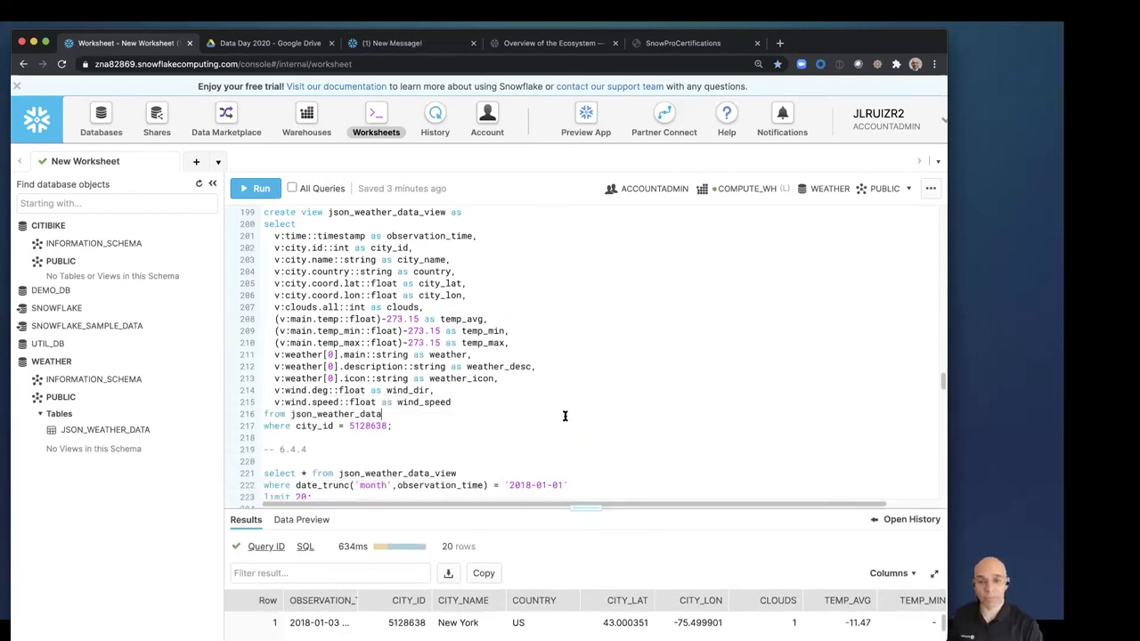
{"action": "scroll", "coordinate": [564, 415], "scroll_direction": "down", "scroll_amount": 3}
{"action": "scroll", "coordinate": [564, 416], "scroll_direction": "down", "scroll_amount": 2}
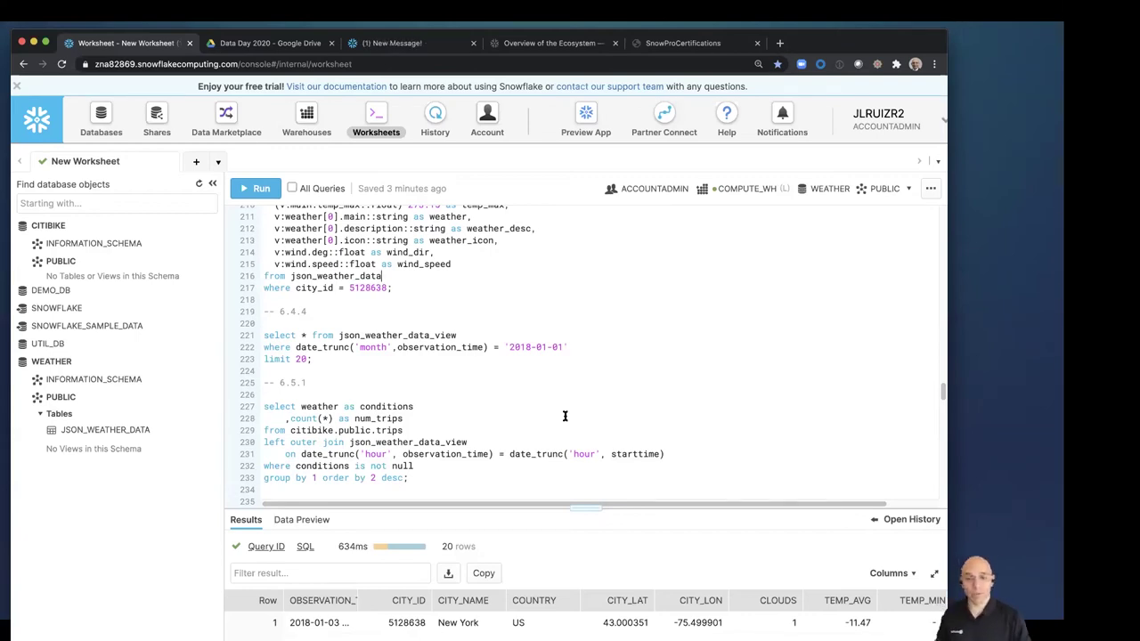
{"action": "left_click", "coordinate": [345, 443]}
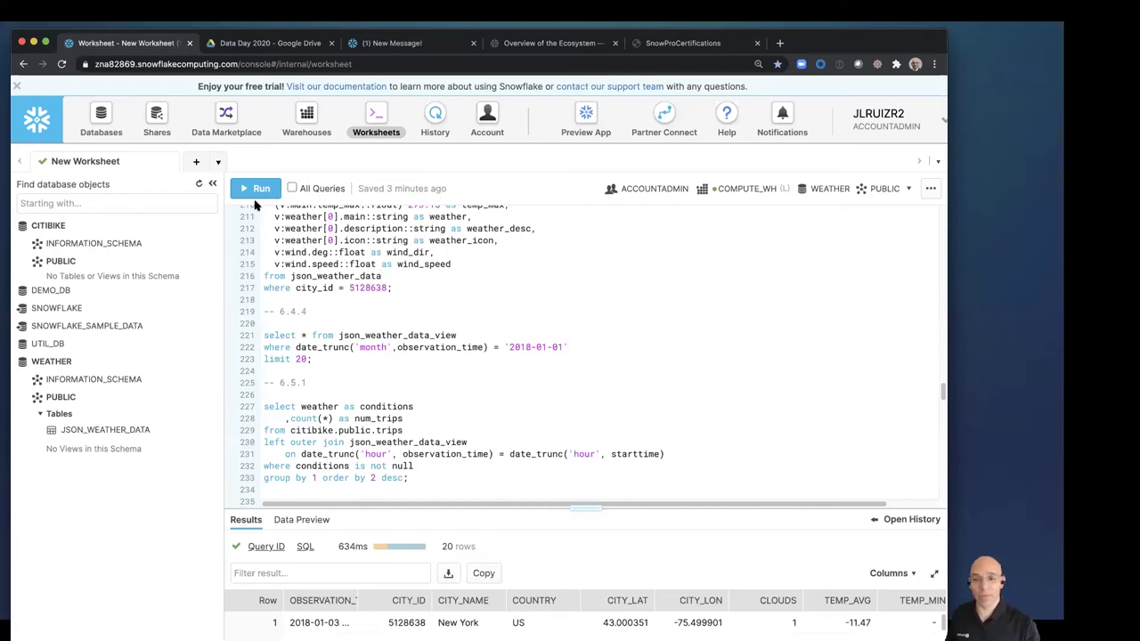
{"action": "left_click", "coordinate": [258, 189]}
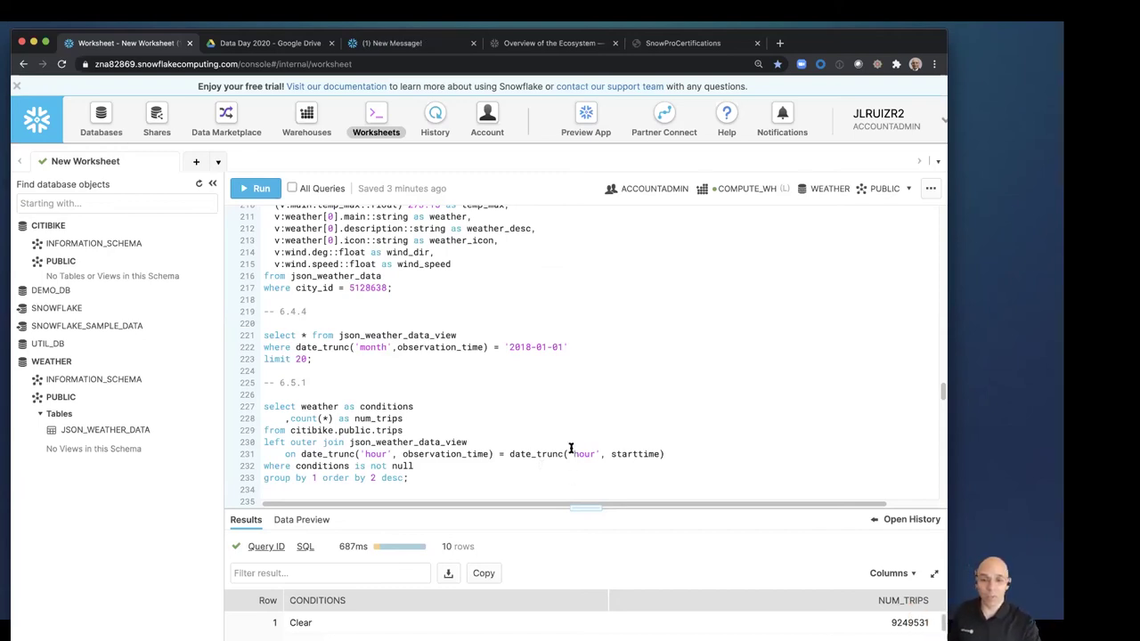
Review the trip counts per weather condition in an enlarged results area, and return the focus to the 6.5.1 query
{"action": "left_click_drag", "start_coordinate": [584, 506], "coordinate": [580, 370]}
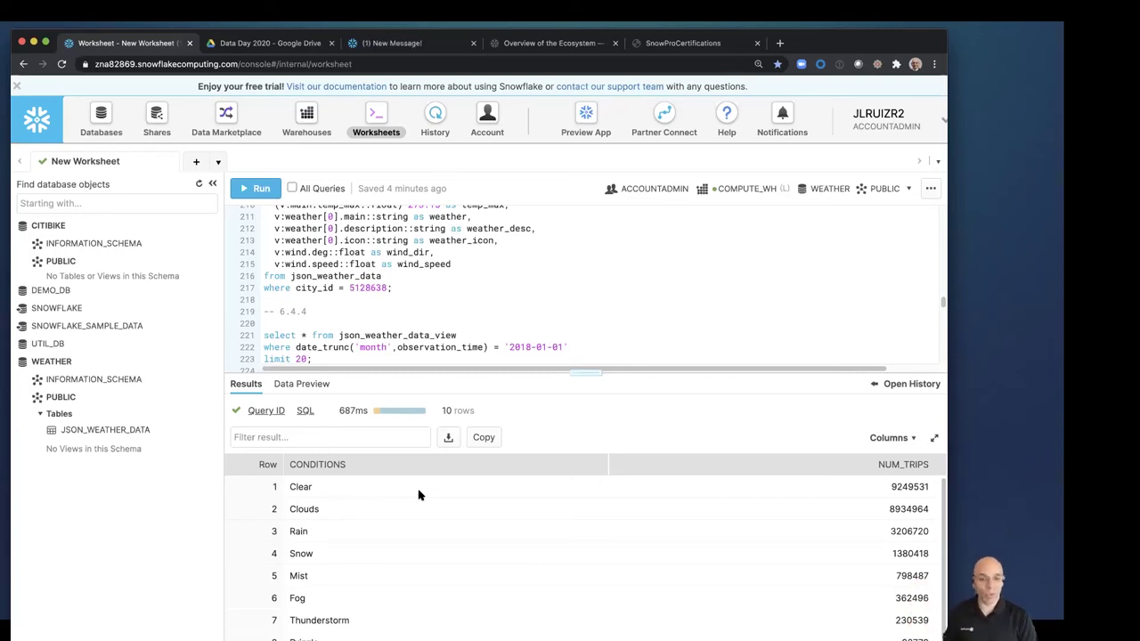
{"action": "scroll", "coordinate": [418, 496], "scroll_direction": "down", "scroll_amount": 1}
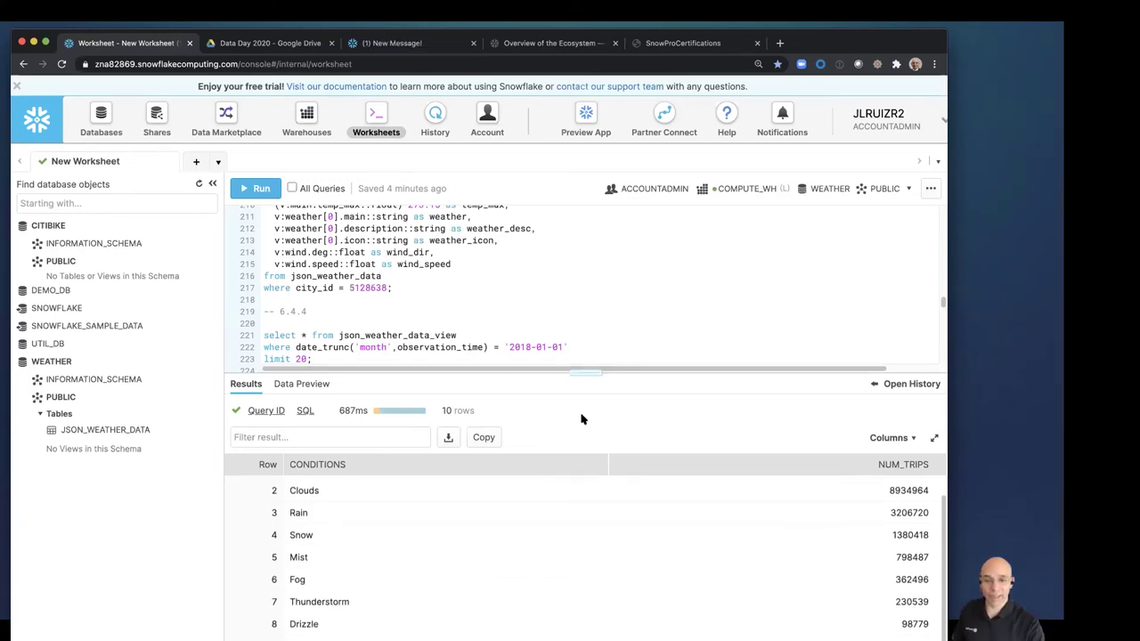
{"action": "left_click_drag", "start_coordinate": [582, 374], "coordinate": [584, 497]}
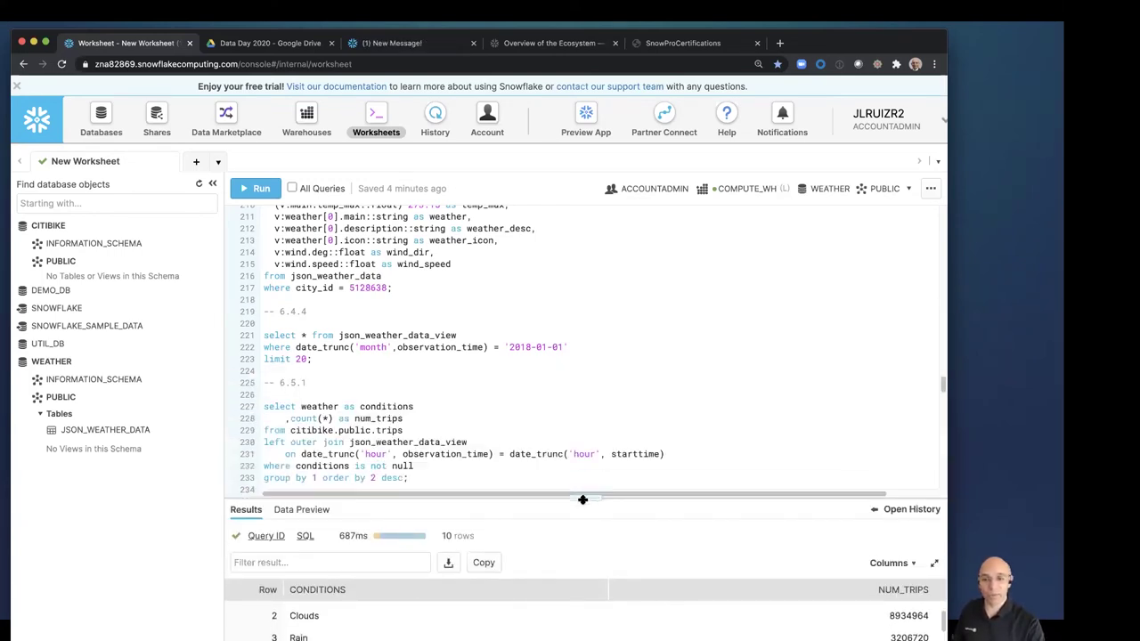
{"action": "left_click", "coordinate": [403, 441]}
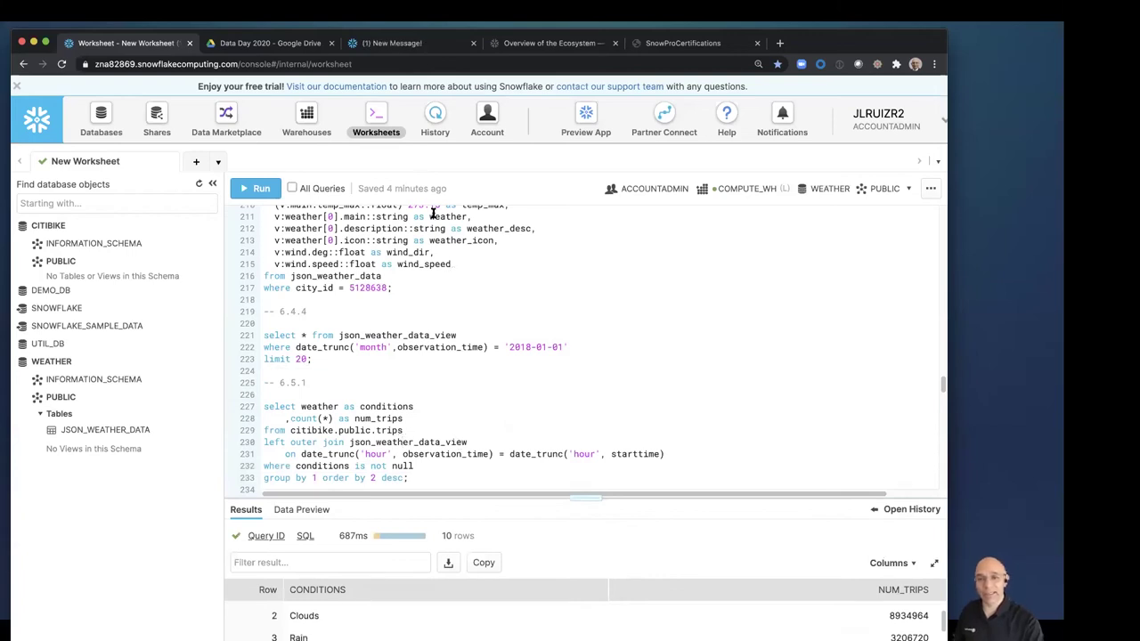
Open the query profile of the latest weather conditions query from the query history and examine its table scan and join nodes
{"action": "left_click", "coordinate": [430, 123]}
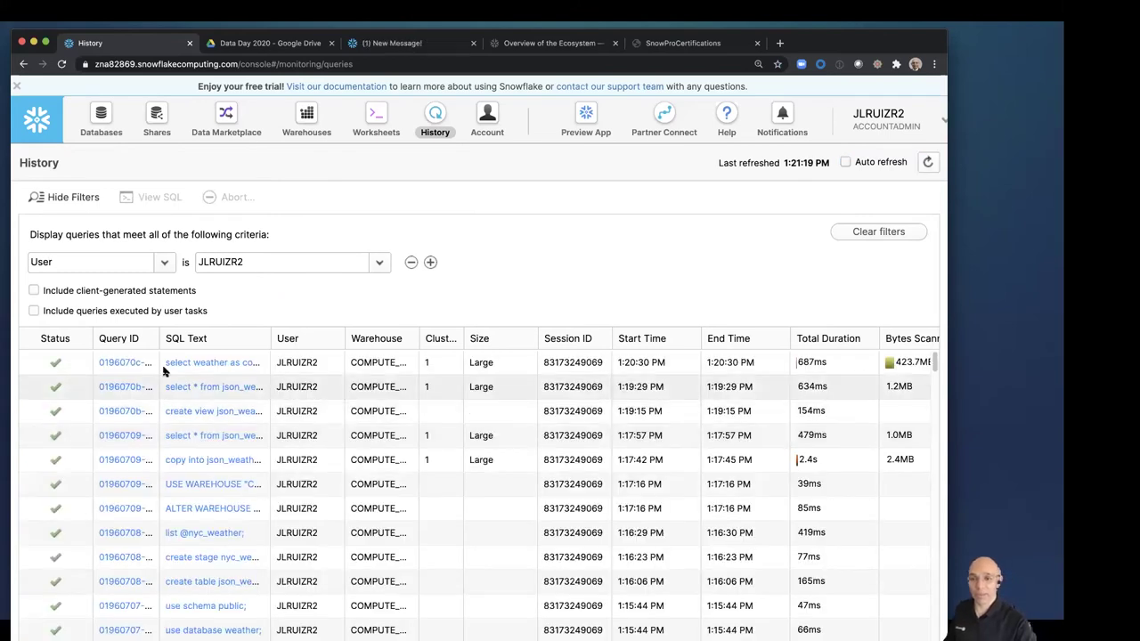
{"action": "left_click", "coordinate": [128, 365]}
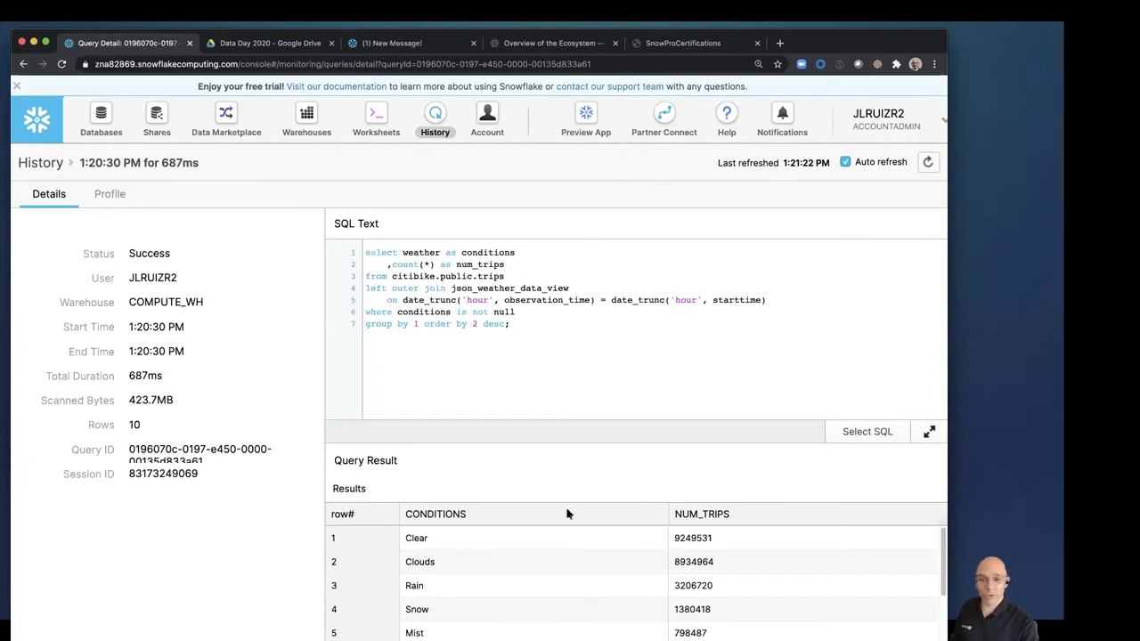
{"action": "left_click", "coordinate": [110, 194]}
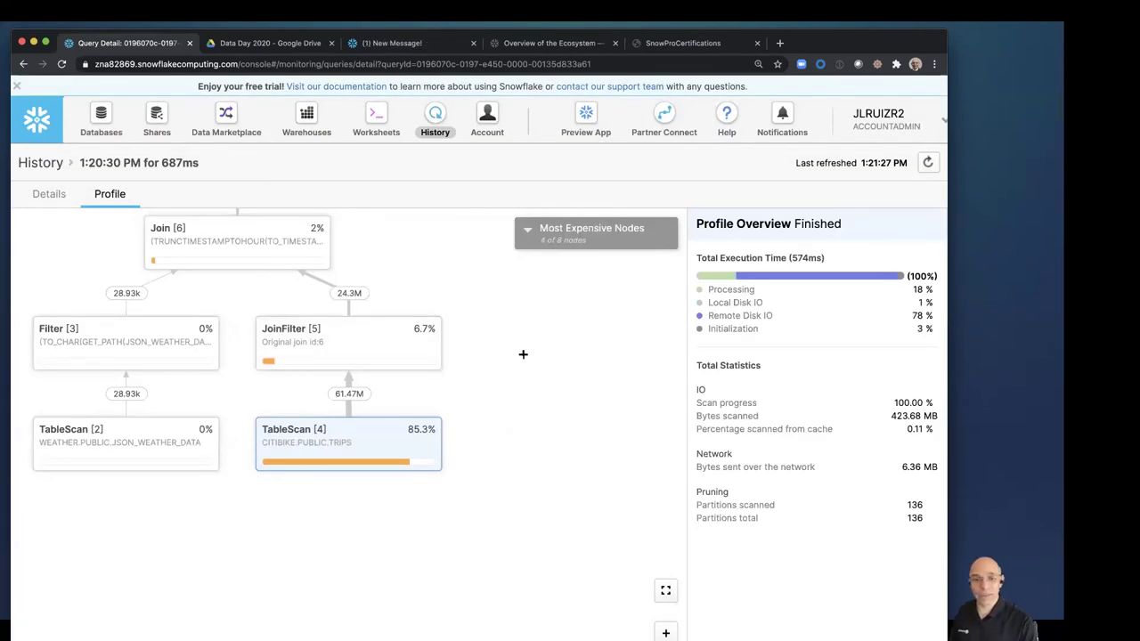
{"action": "mouse_move", "coordinate": [138, 389]}
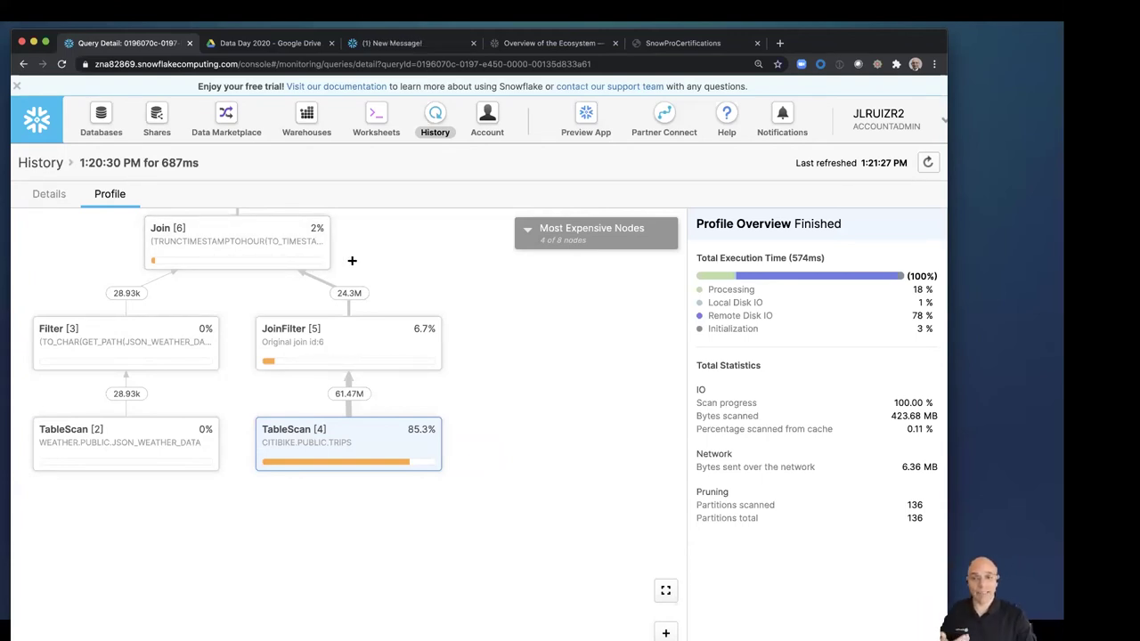
Return to the worksheet and insert a blank line above the 6.5.1 section
{"action": "left_click", "coordinate": [367, 125]}
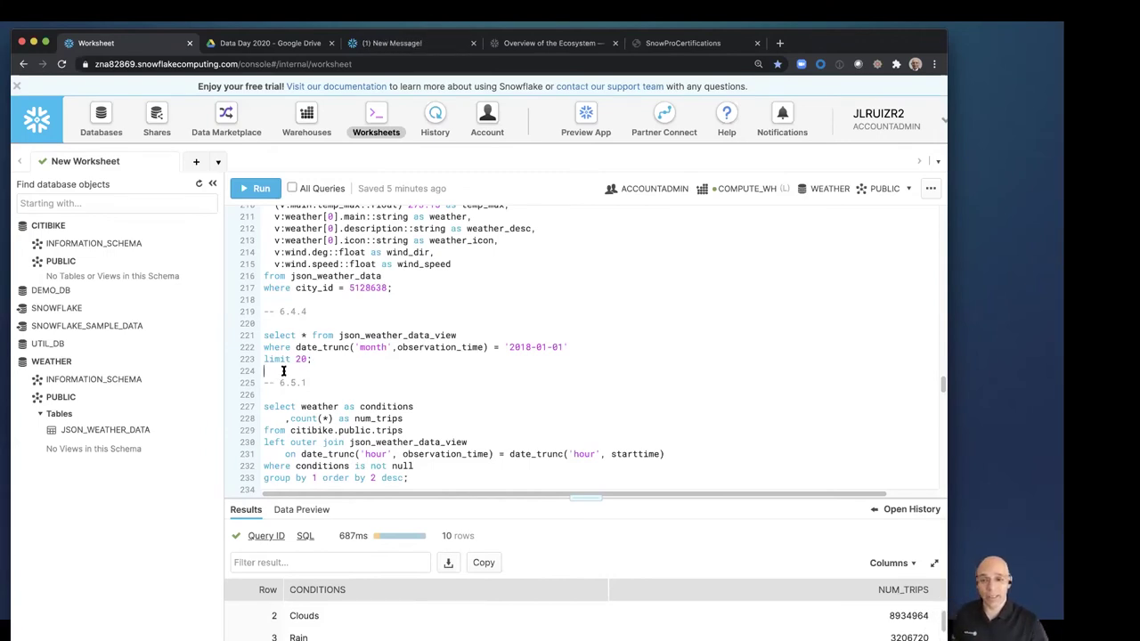
{"action": "left_click", "coordinate": [324, 373]}
{"action": "key", "text": "Return"}
{"action": "type", "text": "se"}
{"action": "key", "text": "BackSpace"}
{"action": "key", "text": "BackSpace"}
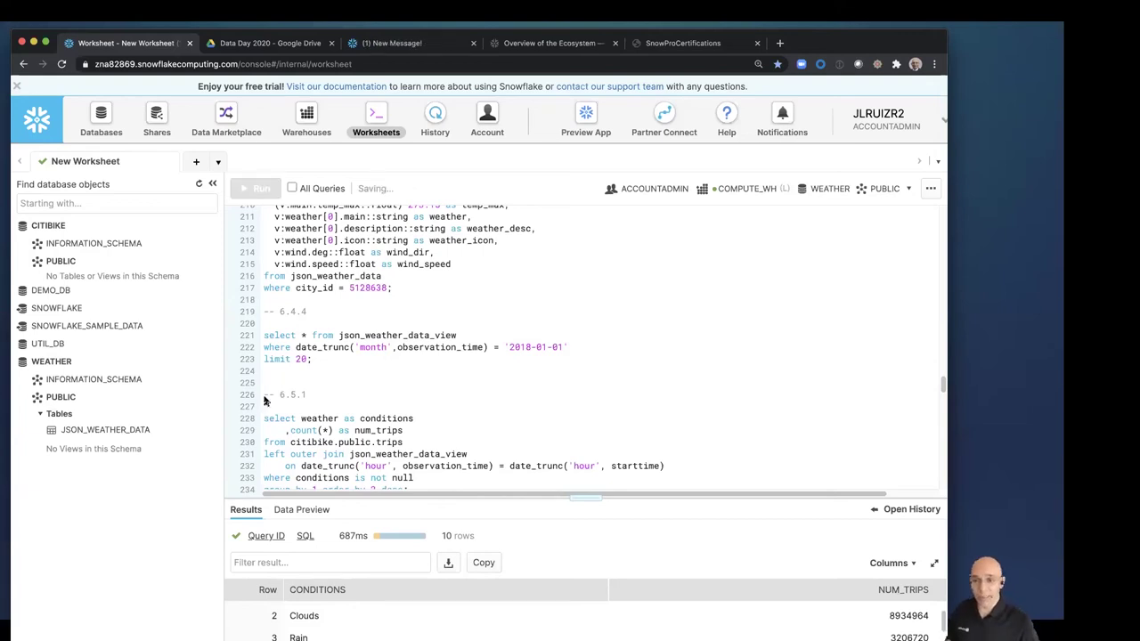
Inspect the details of the JSON_WEATHER_DATA table and JSON_WEATHER_DATA_VIEW view in the WEATHER database's PUBLIC schema
{"action": "mouse_move", "coordinate": [116, 431]}
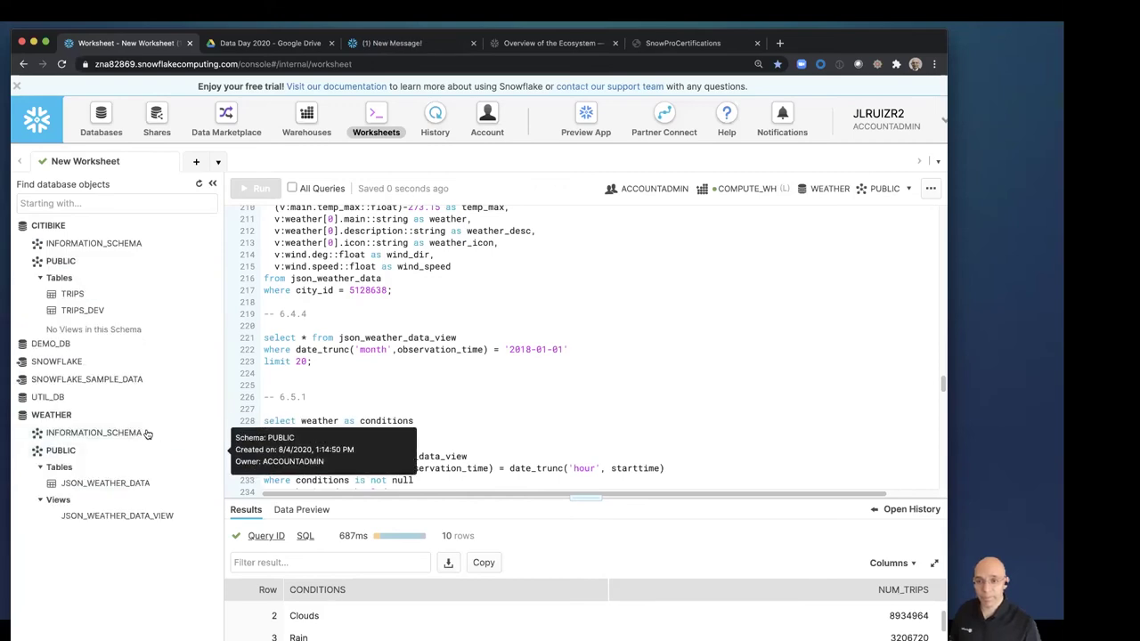
{"action": "mouse_move", "coordinate": [178, 519]}
{"action": "mouse_move", "coordinate": [153, 484]}
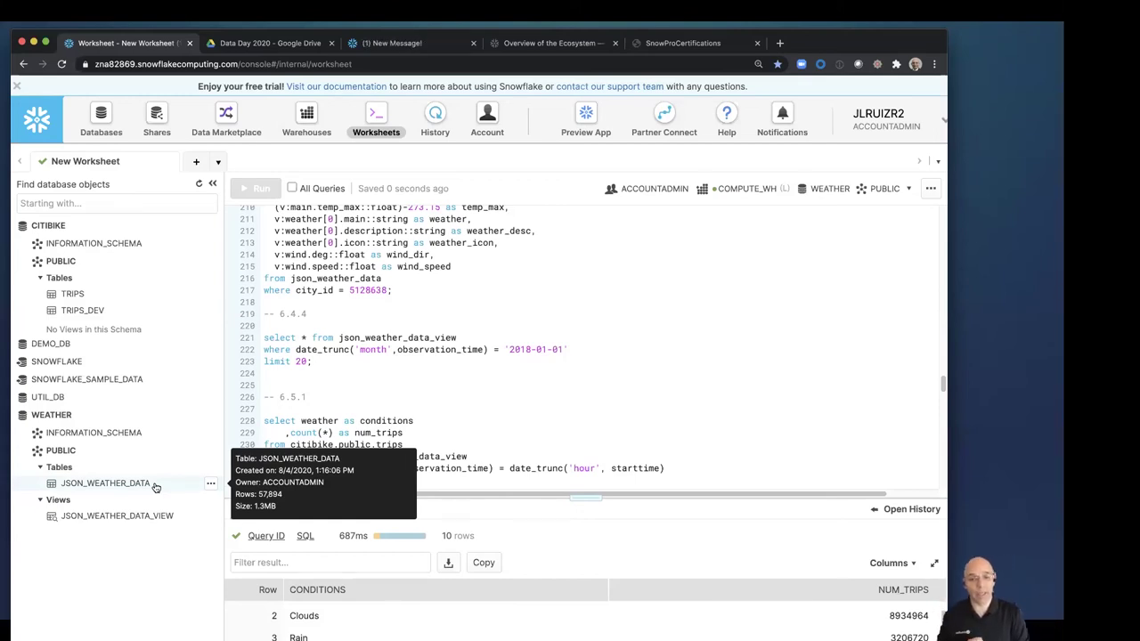
{"action": "left_click", "coordinate": [532, 389]}
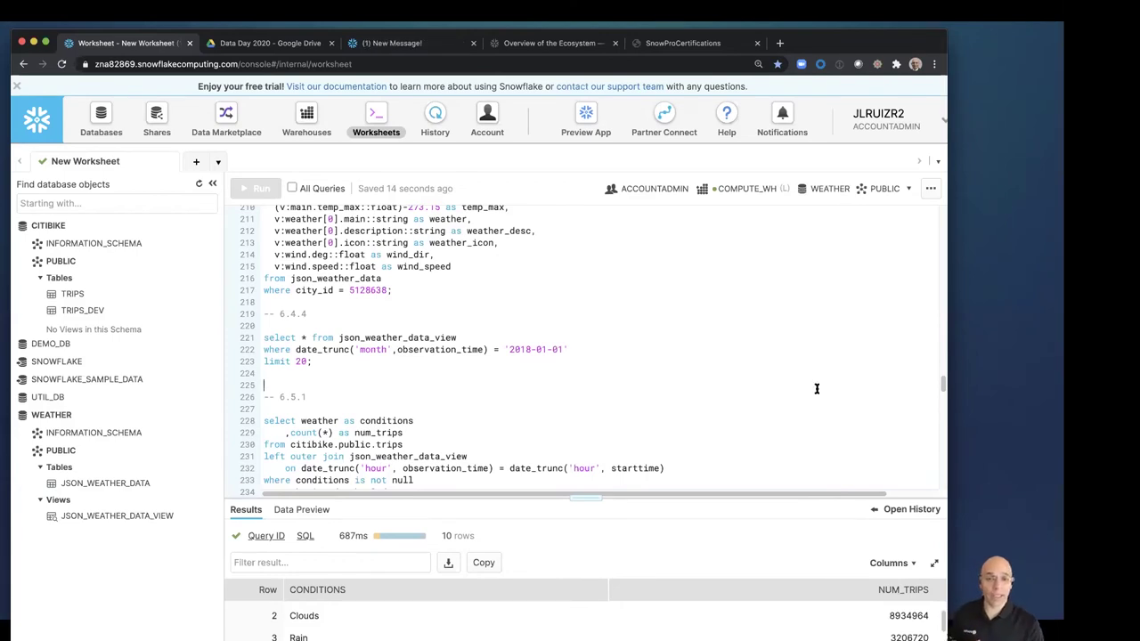
{"action": "key", "text": "super+Tab"}
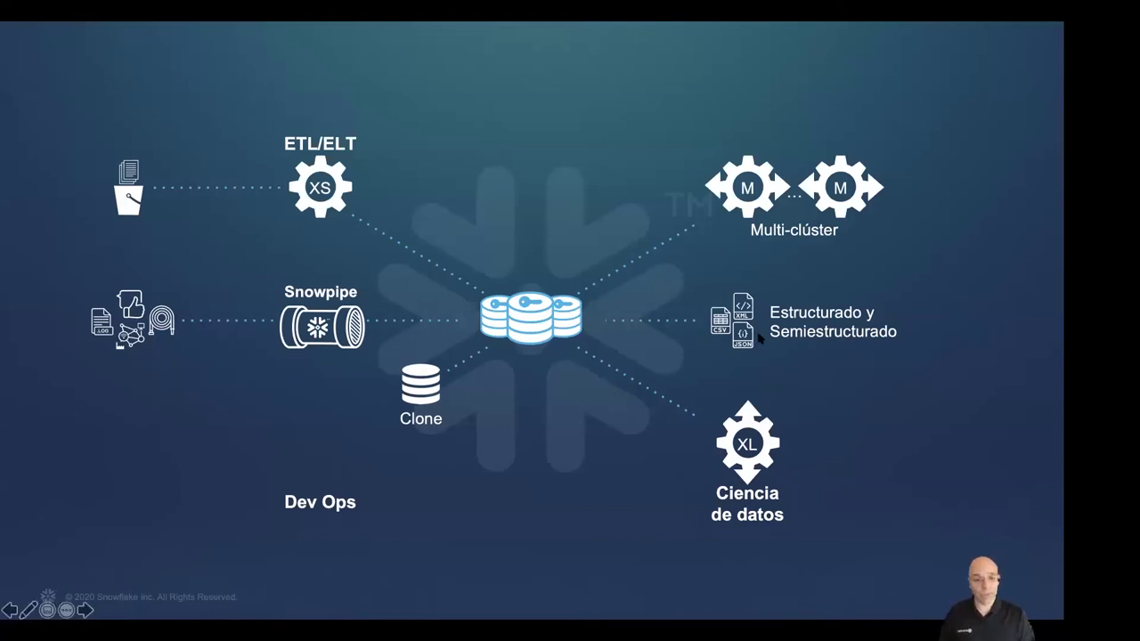
{"action": "key", "text": "Escape"}
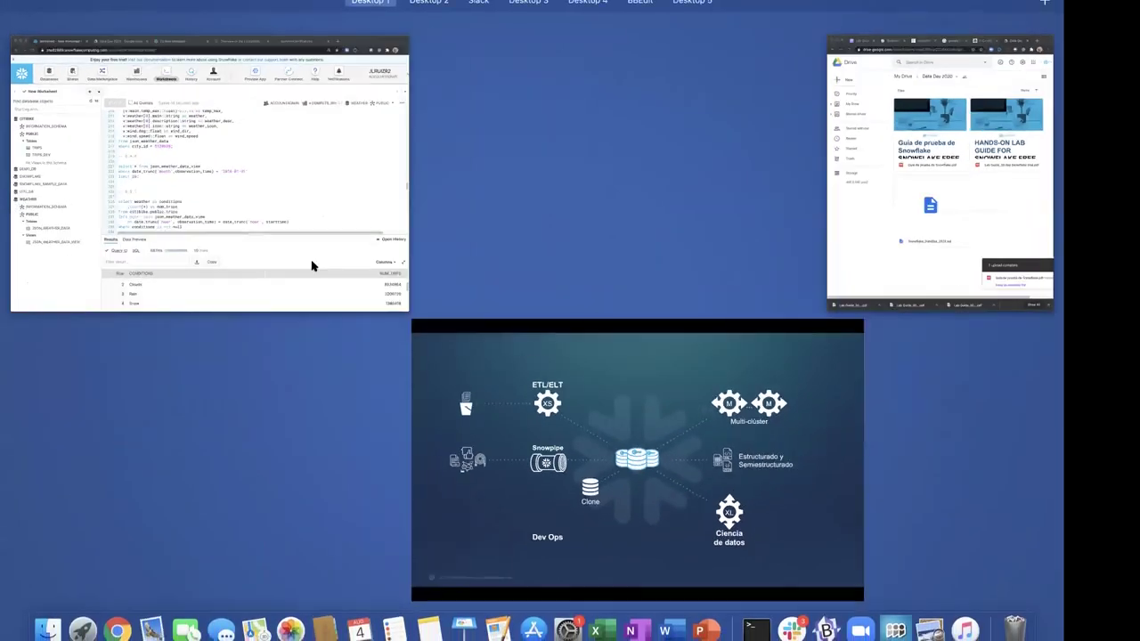
{"action": "left_click", "coordinate": [330, 249]}
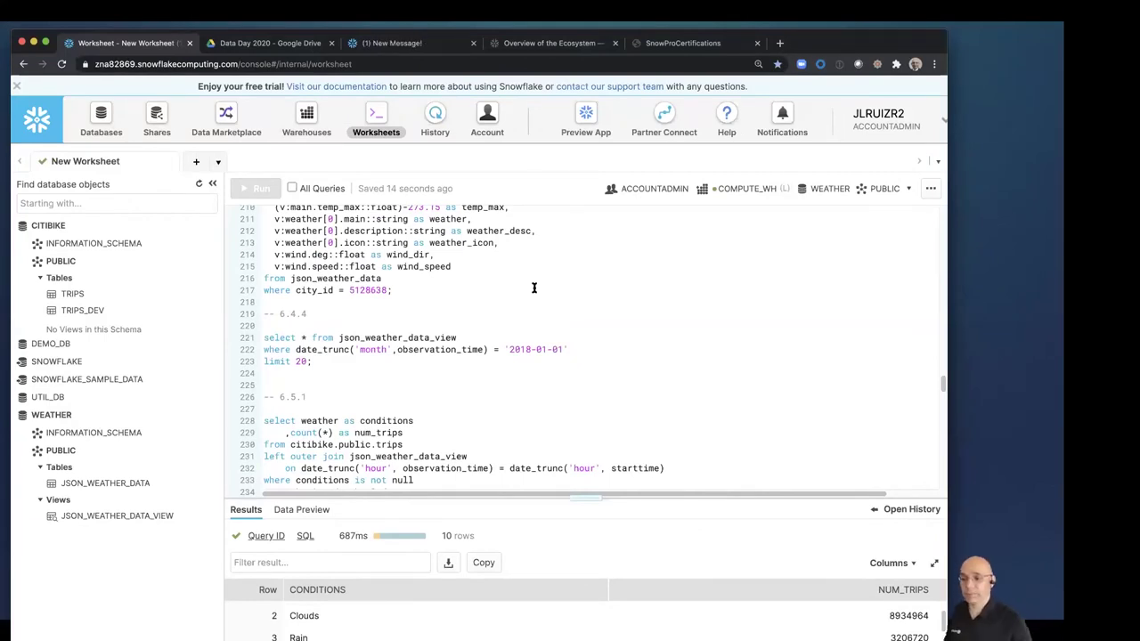
Run the 7.1.1 statement in the Time Travel module to drop the json_weather_data table
{"action": "scroll", "coordinate": [563, 360], "scroll_direction": "down", "scroll_amount": 1}
{"action": "scroll", "coordinate": [563, 360], "scroll_direction": "down", "scroll_amount": 5}
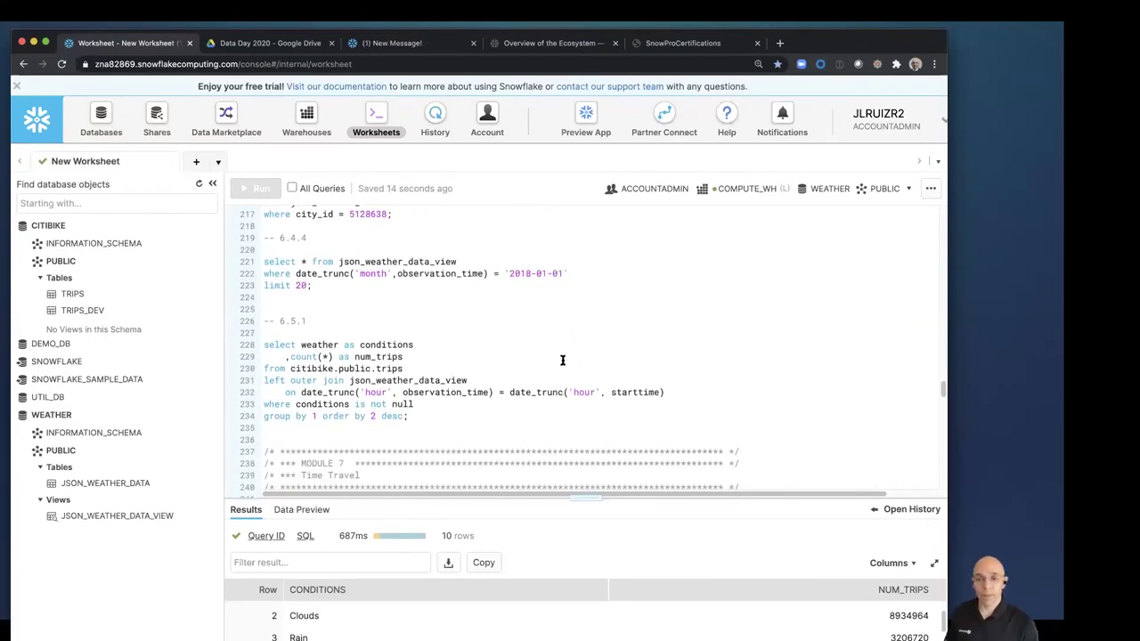
{"action": "scroll", "coordinate": [562, 360], "scroll_direction": "down", "scroll_amount": 2}
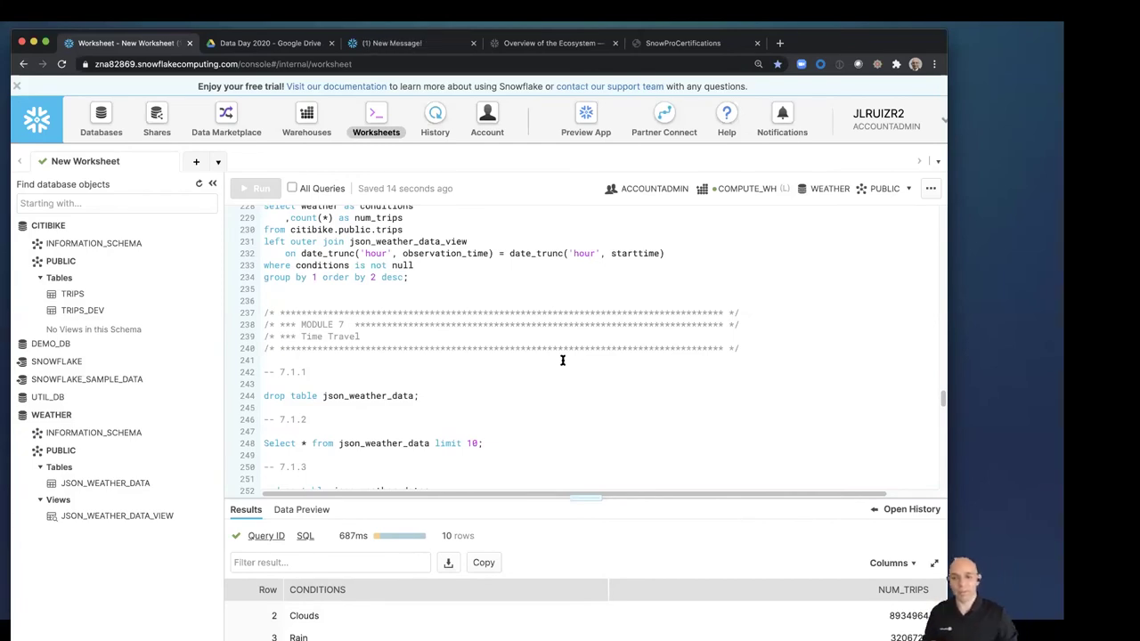
{"action": "left_click", "coordinate": [419, 395]}
{"action": "left_click", "coordinate": [258, 191]}
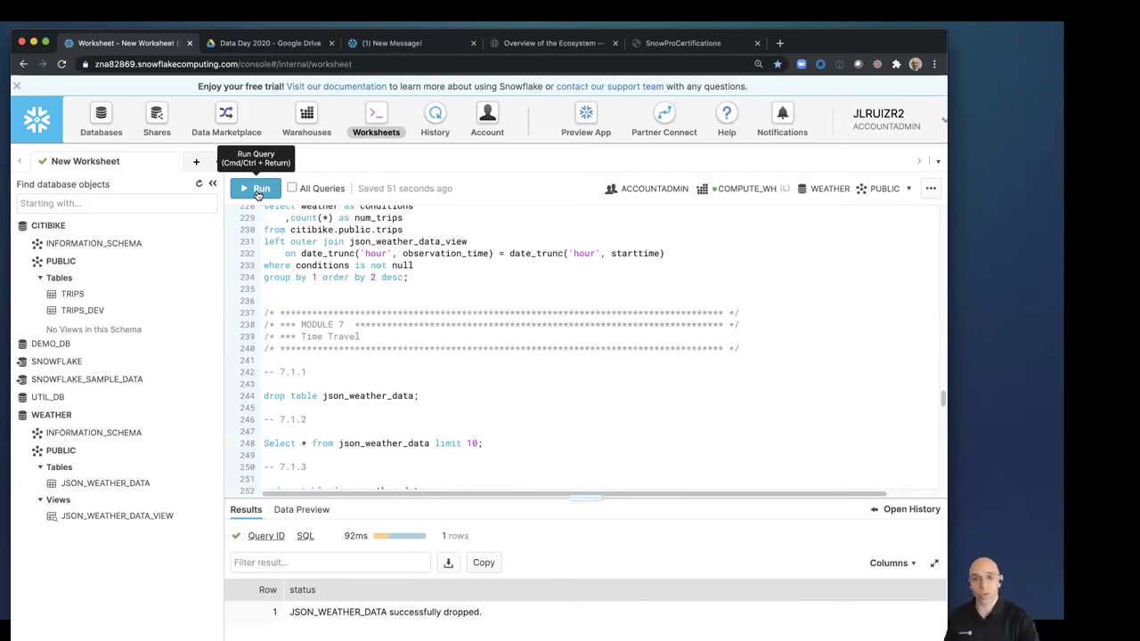
Run the 7.1.3 undrop statement to restore the json_weather_data table
{"action": "scroll", "coordinate": [507, 310], "scroll_direction": "down", "scroll_amount": 1}
{"action": "scroll", "coordinate": [507, 310], "scroll_direction": "down", "scroll_amount": 3}
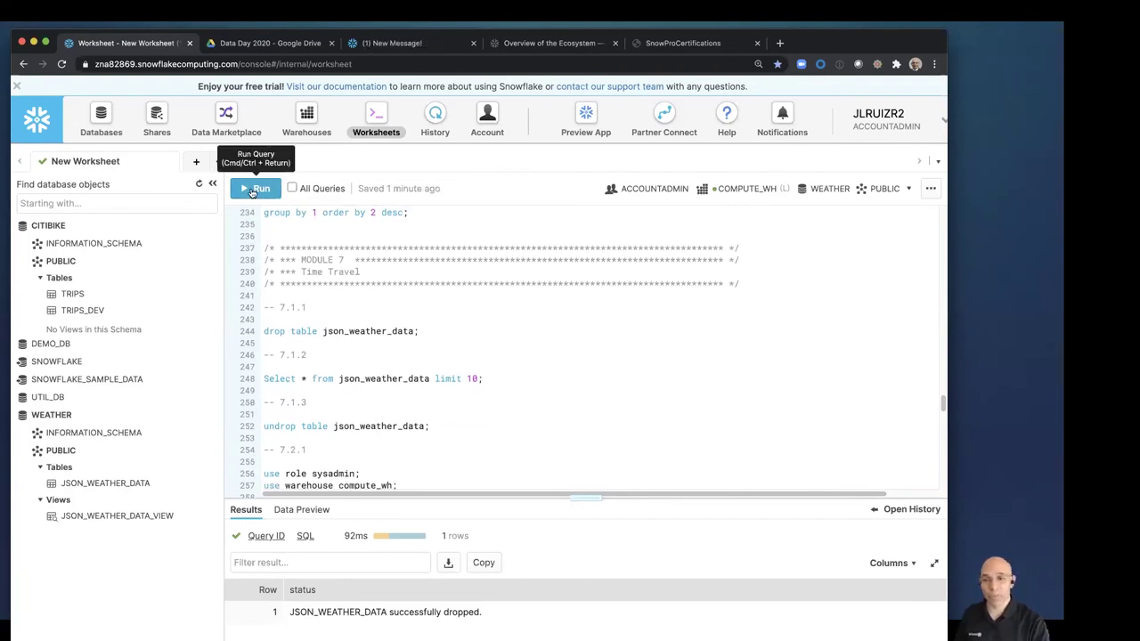
{"action": "left_click", "coordinate": [253, 188]}
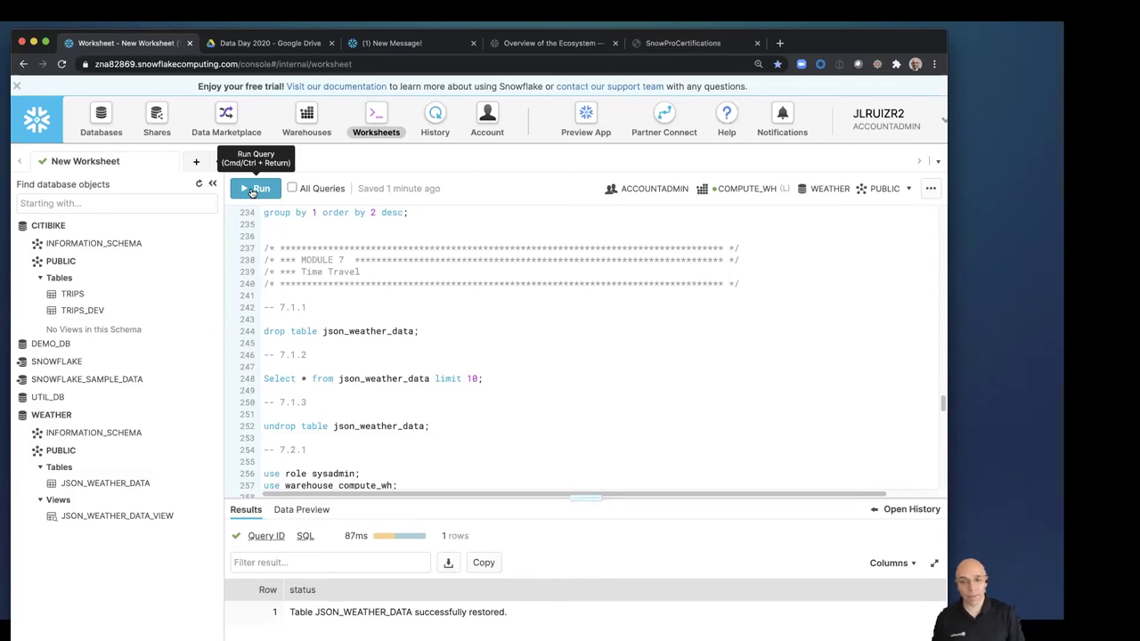
Drop the json_weather_data table again with the 7.1.1 statement and refresh the database object list
{"action": "left_click", "coordinate": [398, 326]}
{"action": "left_click", "coordinate": [252, 188]}
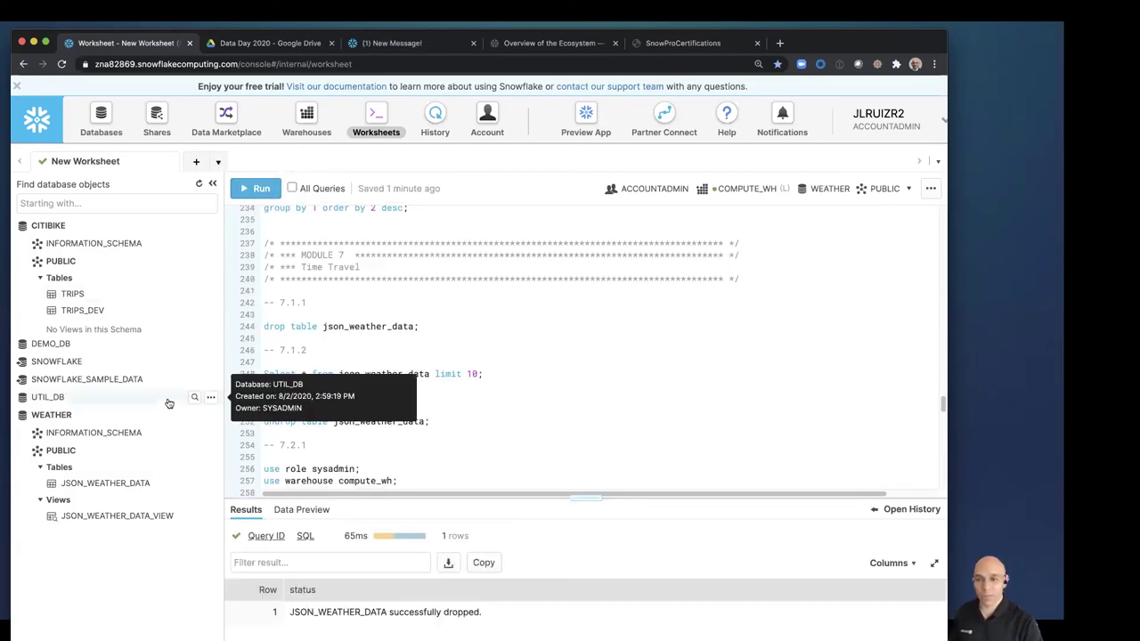
{"action": "left_click", "coordinate": [198, 184]}
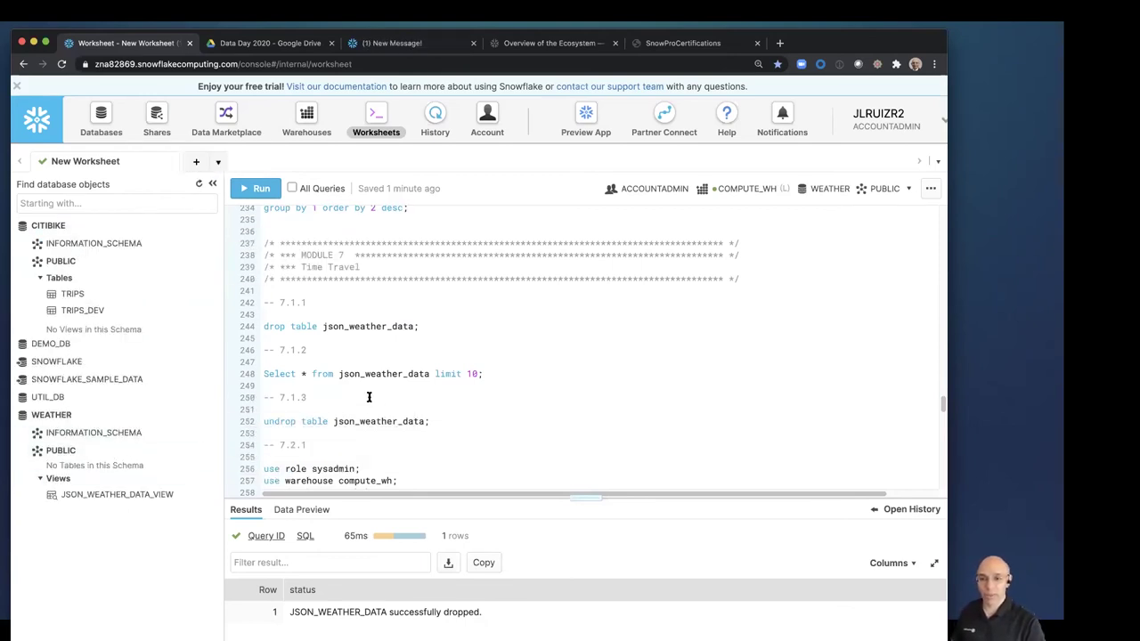
Try the 7.1.2 select on the dropped table and restore it with the 7.1.3 undrop statement, refreshing the object list
{"action": "left_click", "coordinate": [257, 191]}
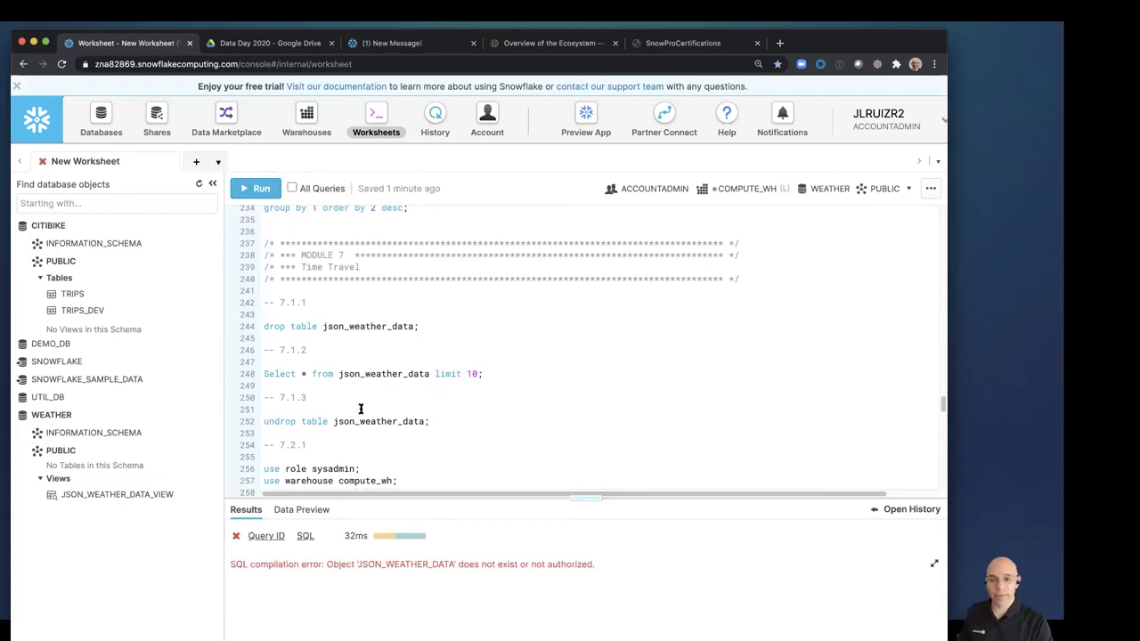
{"action": "left_click", "coordinate": [255, 193]}
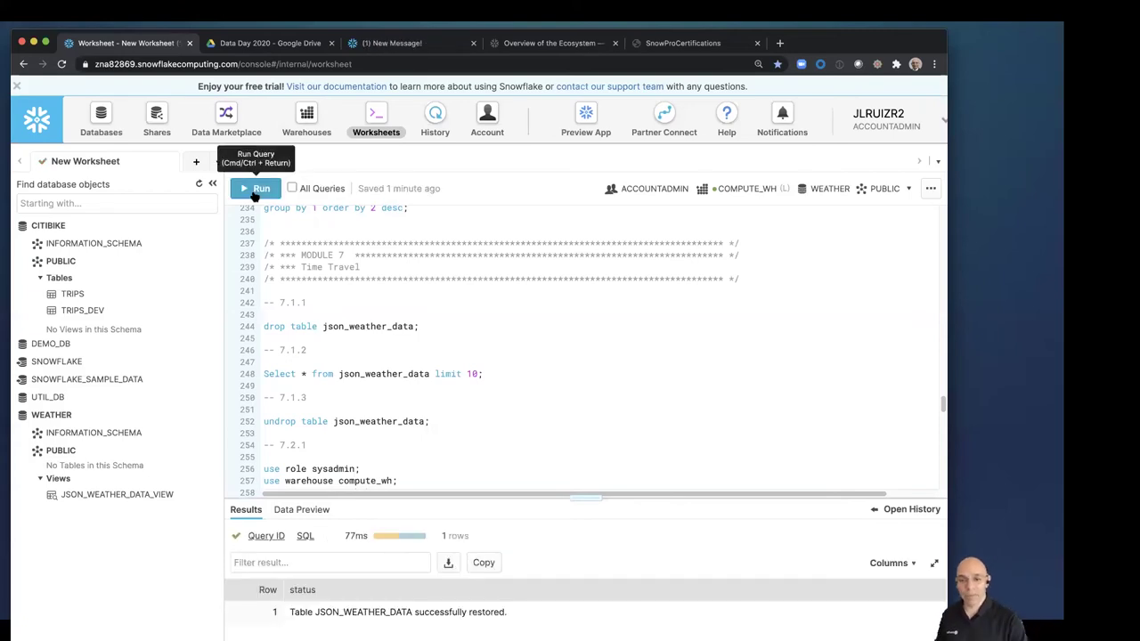
{"action": "left_click", "coordinate": [202, 187]}
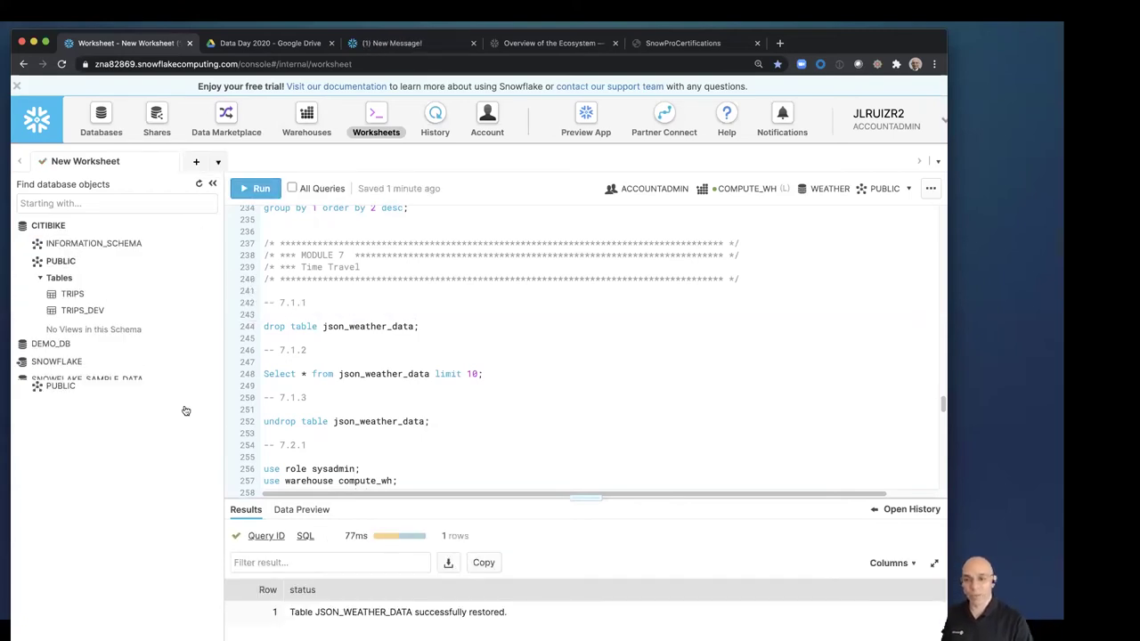
Run the 7.1.2 select on json_weather_data with limit 10 and review the returned rows in a temporarily enlarged results area
{"action": "left_click", "coordinate": [392, 374]}
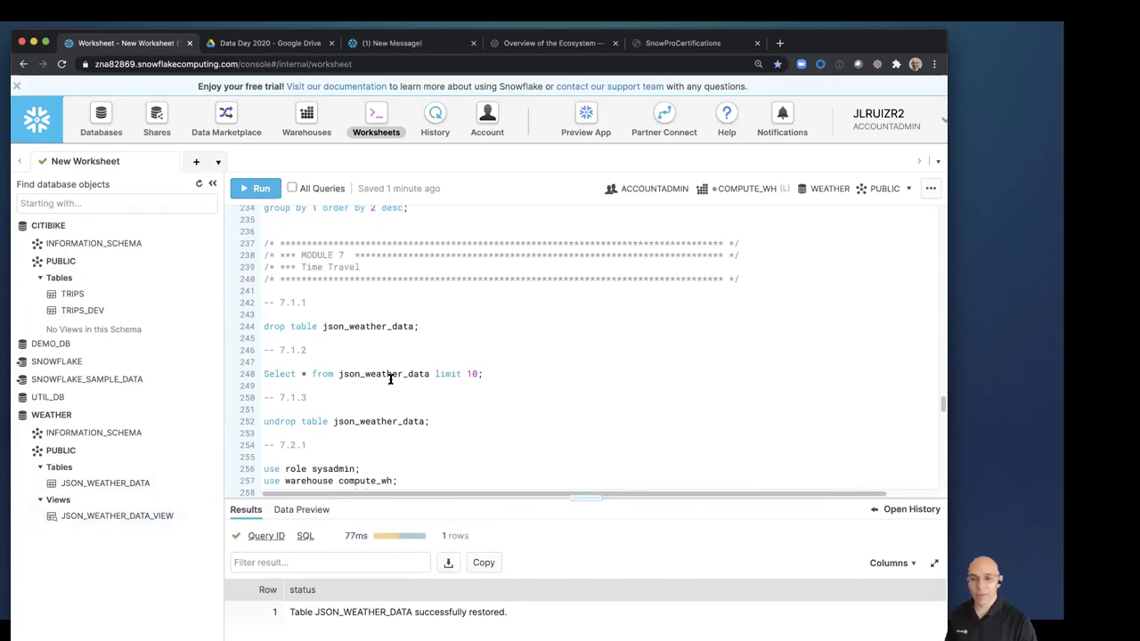
{"action": "left_click", "coordinate": [252, 189]}
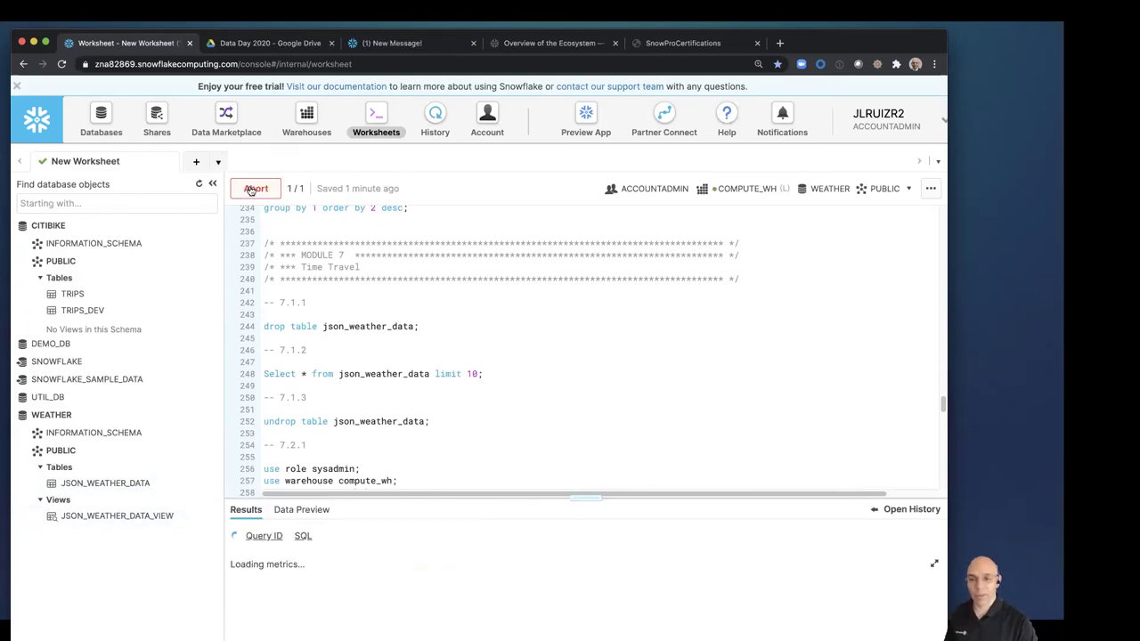
{"action": "left_click_drag", "start_coordinate": [579, 499], "coordinate": [565, 393]}
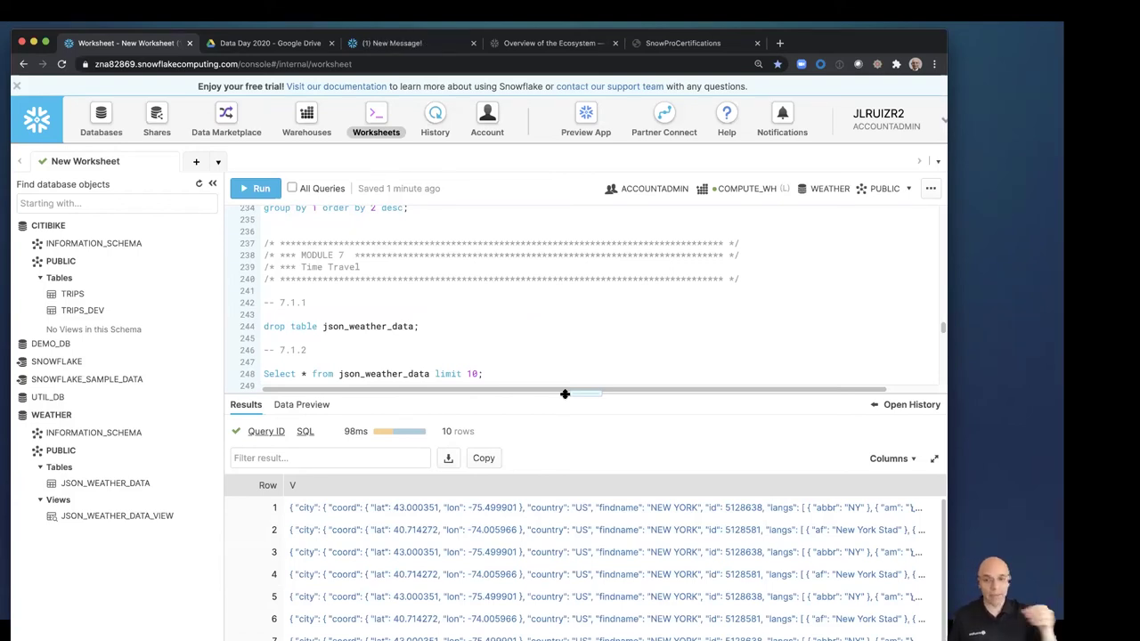
{"action": "left_click_drag", "start_coordinate": [564, 393], "coordinate": [579, 515]}
Run the four 7.2.1 statements setting role sysadmin, warehouse compute_wh, database citibike and schema public
{"action": "scroll", "coordinate": [531, 436], "scroll_direction": "down", "scroll_amount": 1}
{"action": "scroll", "coordinate": [531, 437], "scroll_direction": "down", "scroll_amount": 2}
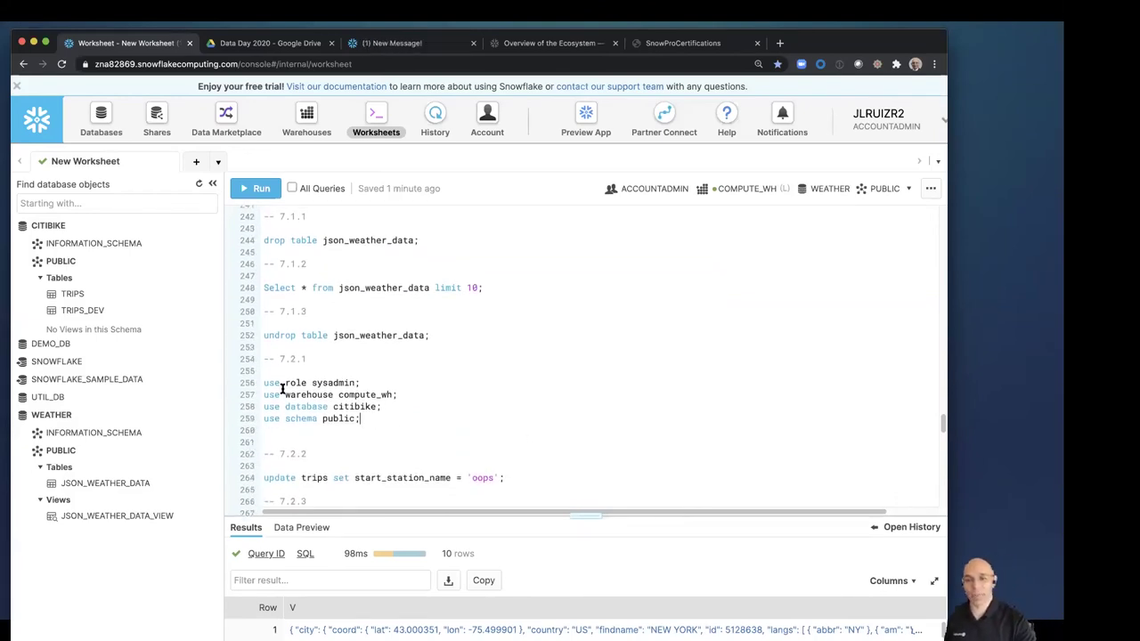
{"action": "left_click_drag", "start_coordinate": [379, 422], "coordinate": [264, 383]}
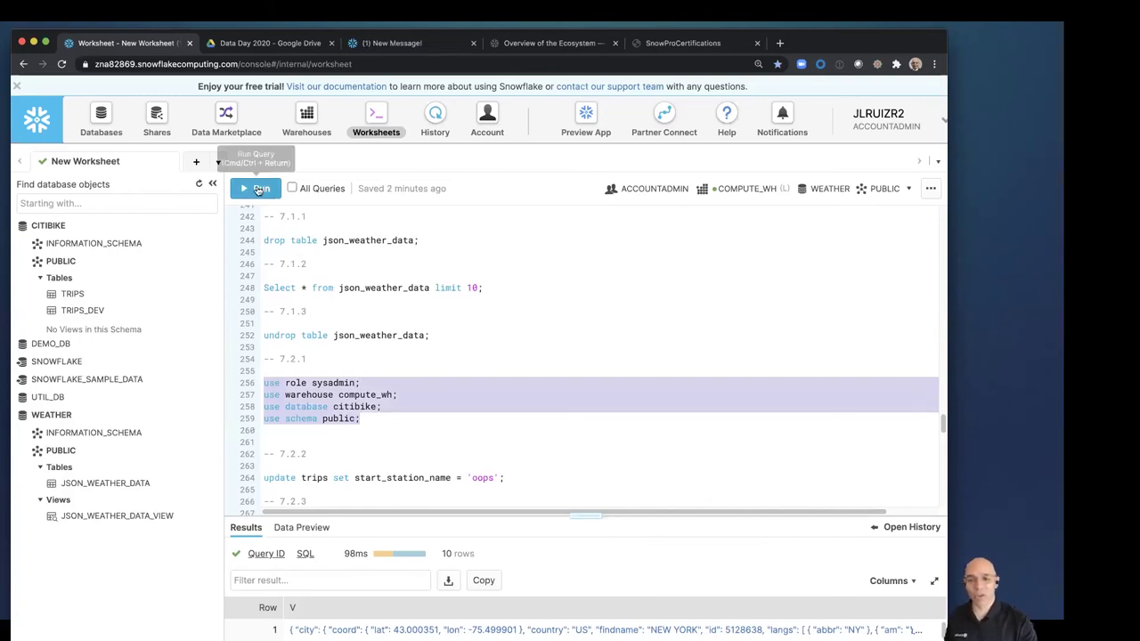
{"action": "left_click", "coordinate": [256, 187]}
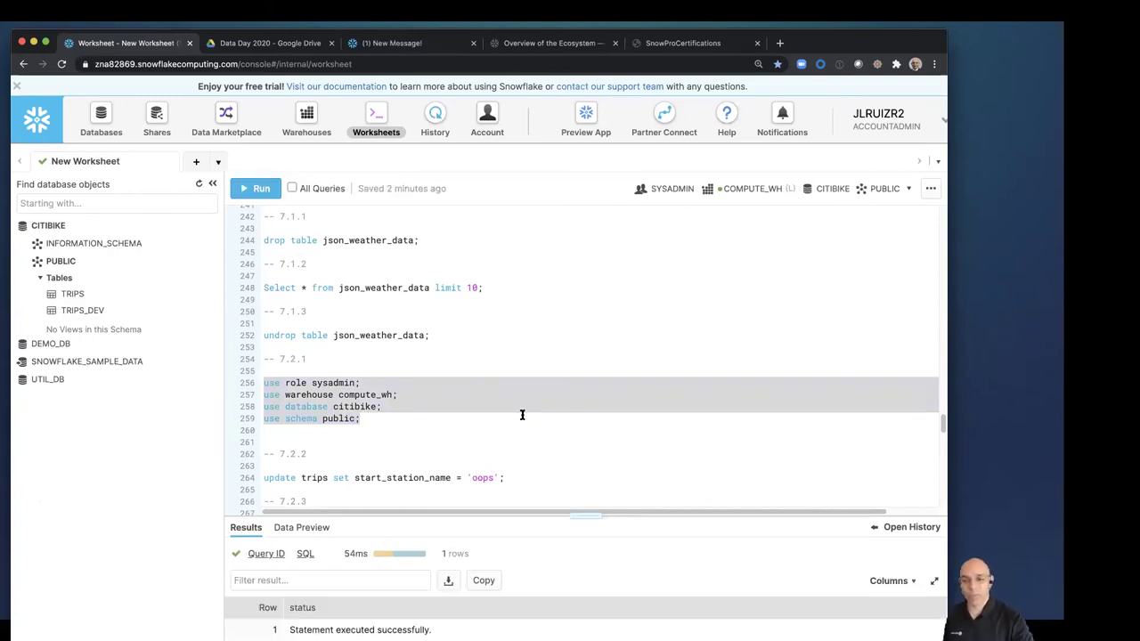
Try to run the 7.2.3 query that counts rides per start station from the trips table
{"action": "left_click", "coordinate": [416, 478]}
{"action": "scroll", "coordinate": [445, 470], "scroll_direction": "down", "scroll_amount": 2}
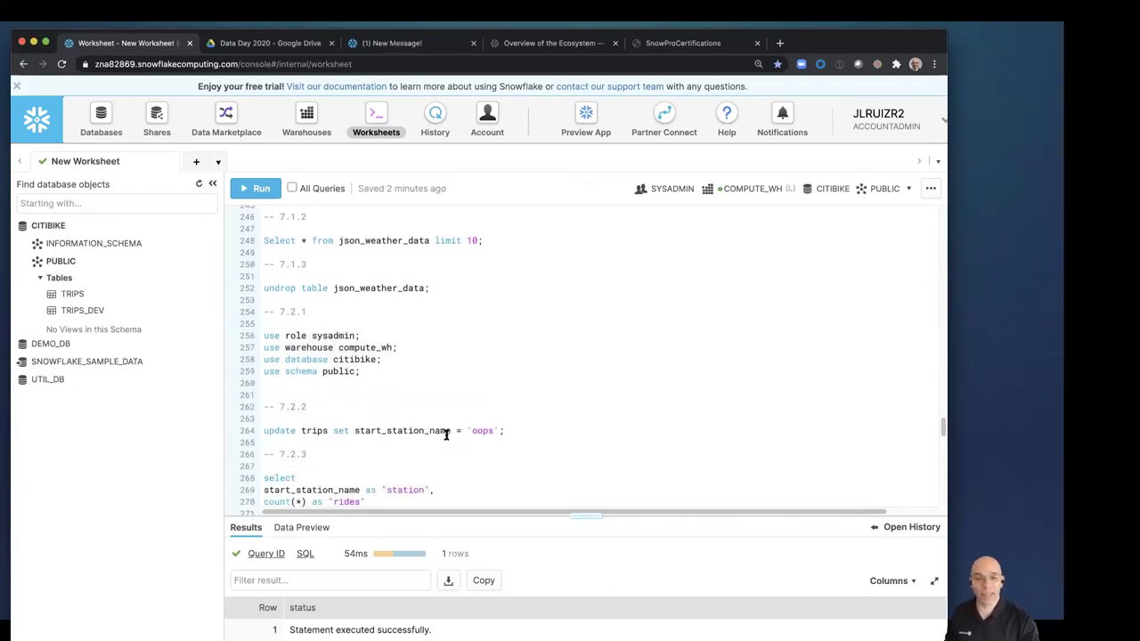
{"action": "scroll", "coordinate": [446, 434], "scroll_direction": "down", "scroll_amount": 2}
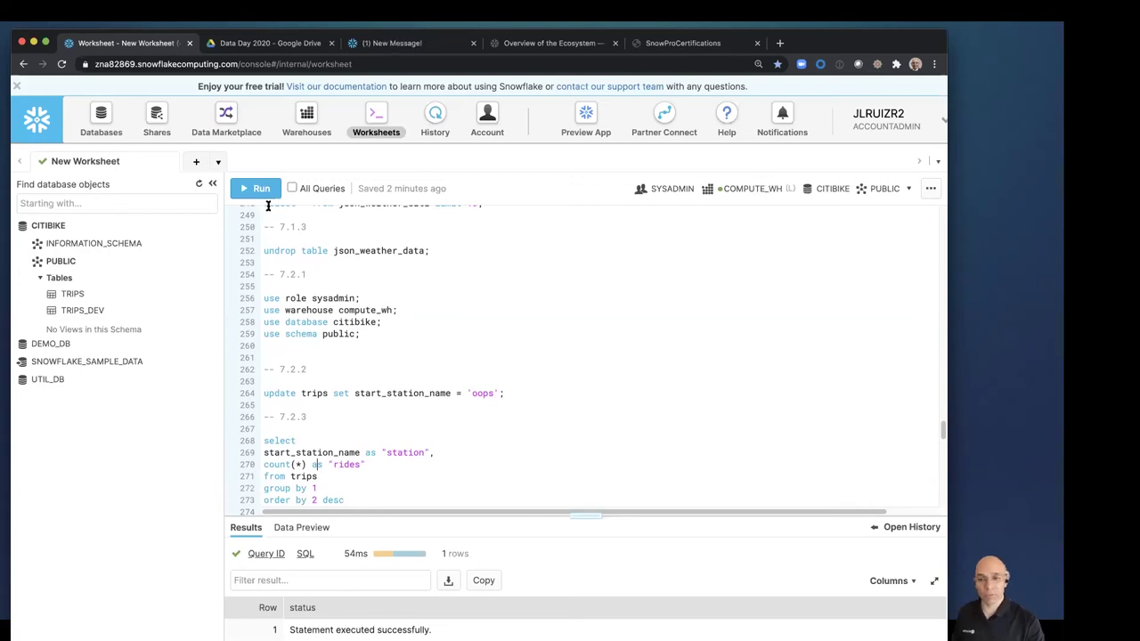
{"action": "left_click", "coordinate": [254, 188]}
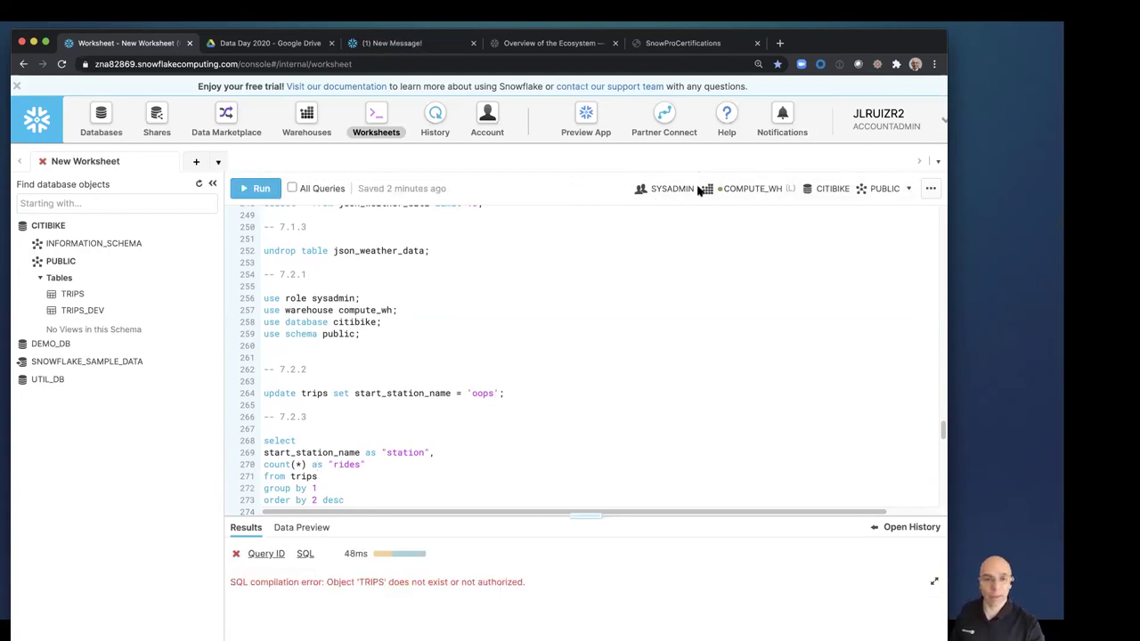
Change the 7.2.1 role to accountadmin and run its statements, setting warehouse compute_wh, database citibike and schema public
{"action": "double_click", "coordinate": [340, 298]}
{"action": "type", "text": "accountadmin"}
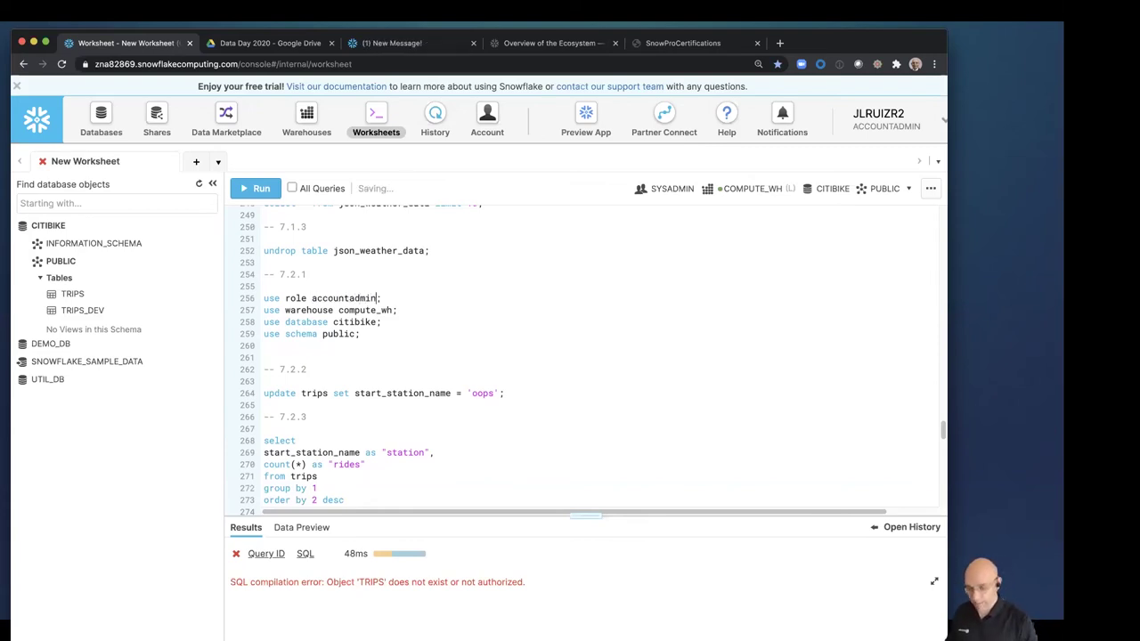
{"action": "key", "text": "super+Return"}
{"action": "left_click_drag", "start_coordinate": [397, 354], "coordinate": [264, 311]}
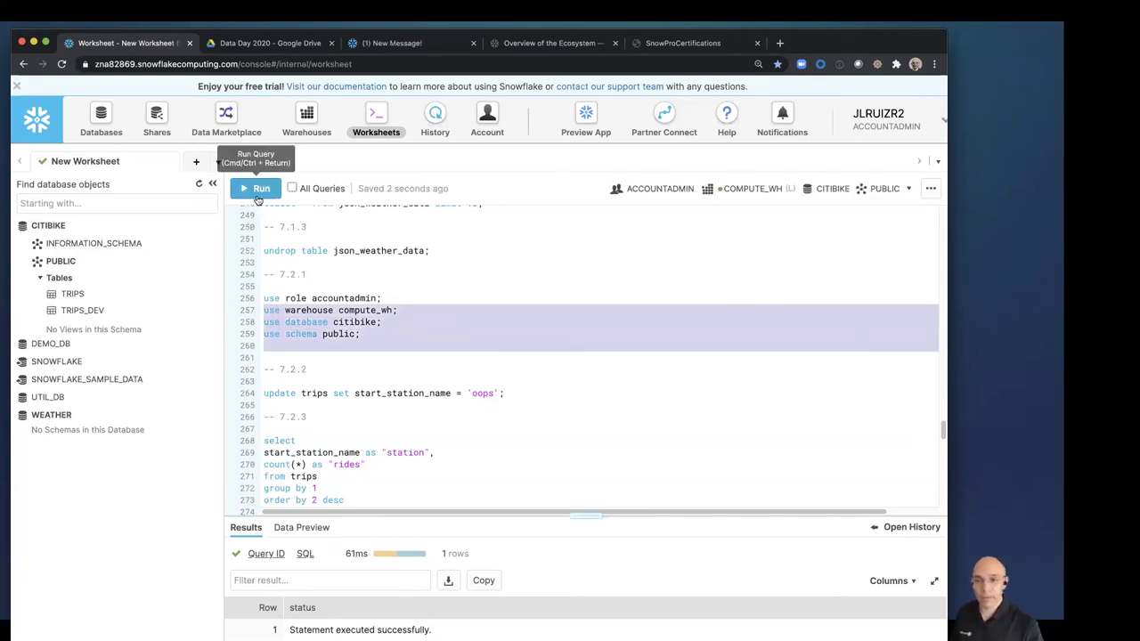
{"action": "left_click", "coordinate": [255, 188]}
Run the 7.2.3 query counting rides per start station in trips, and enlarge the results area to review them
{"action": "left_click", "coordinate": [319, 452]}
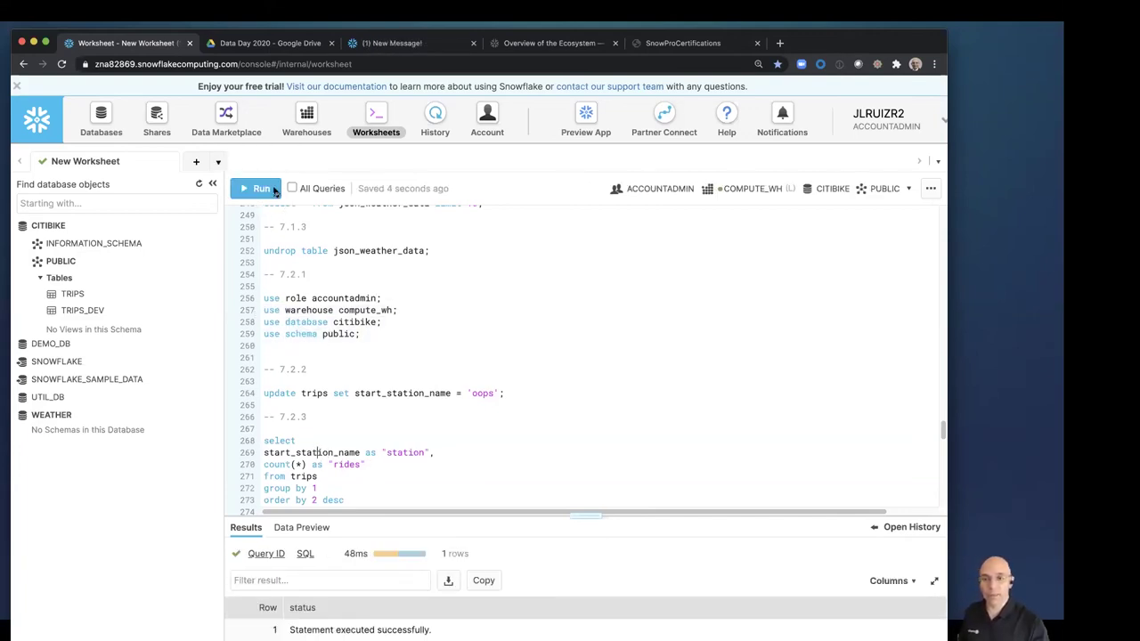
{"action": "left_click", "coordinate": [263, 188]}
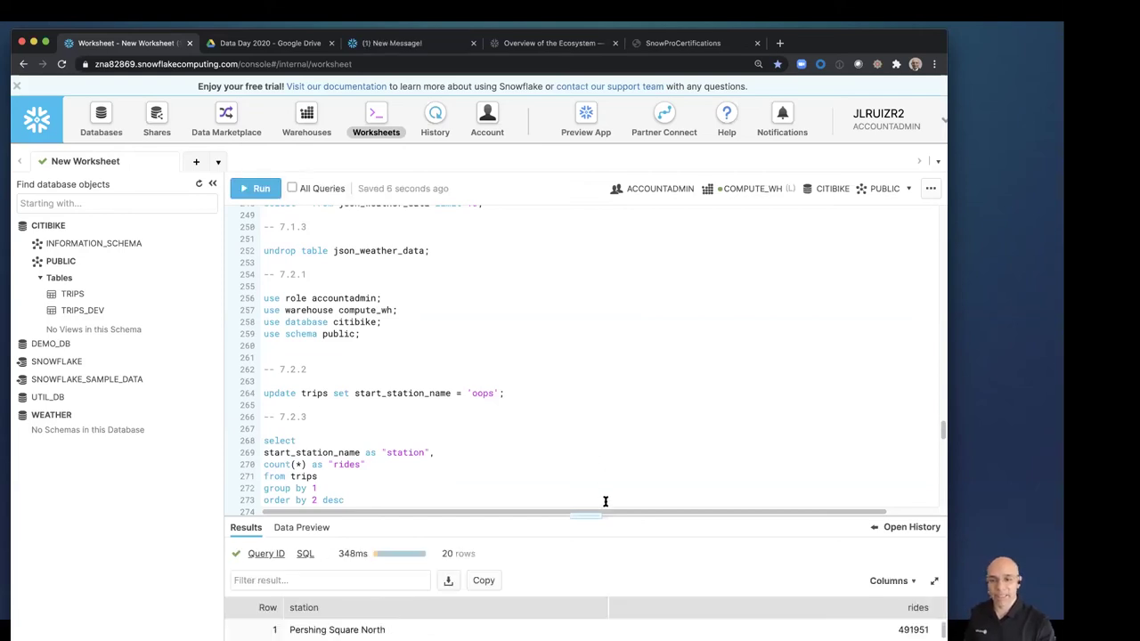
{"action": "left_click_drag", "start_coordinate": [594, 510], "coordinate": [570, 459]}
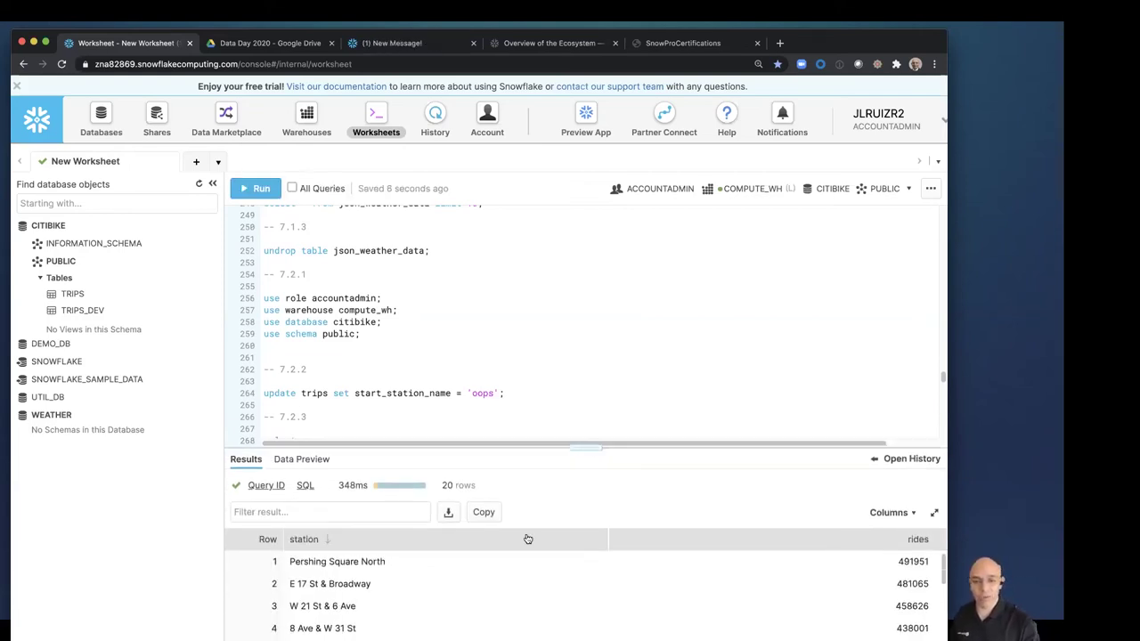
Run the 7.2.2 update statement that sets start_station_name to 'oops' for every row of the trips table
{"action": "left_click", "coordinate": [425, 394]}
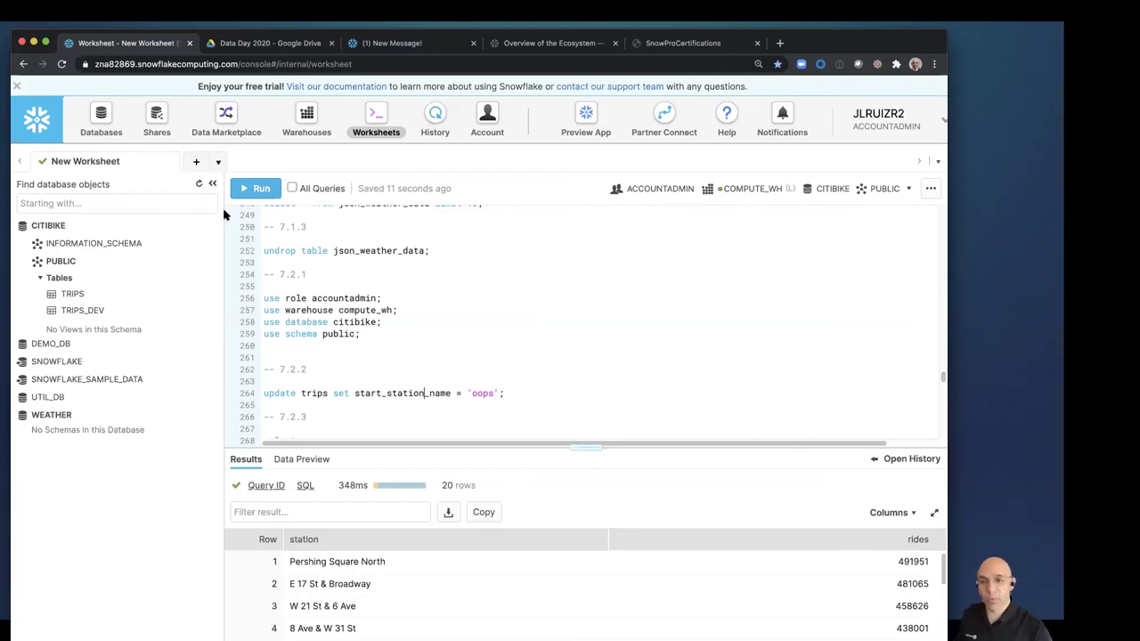
{"action": "left_click", "coordinate": [256, 188]}
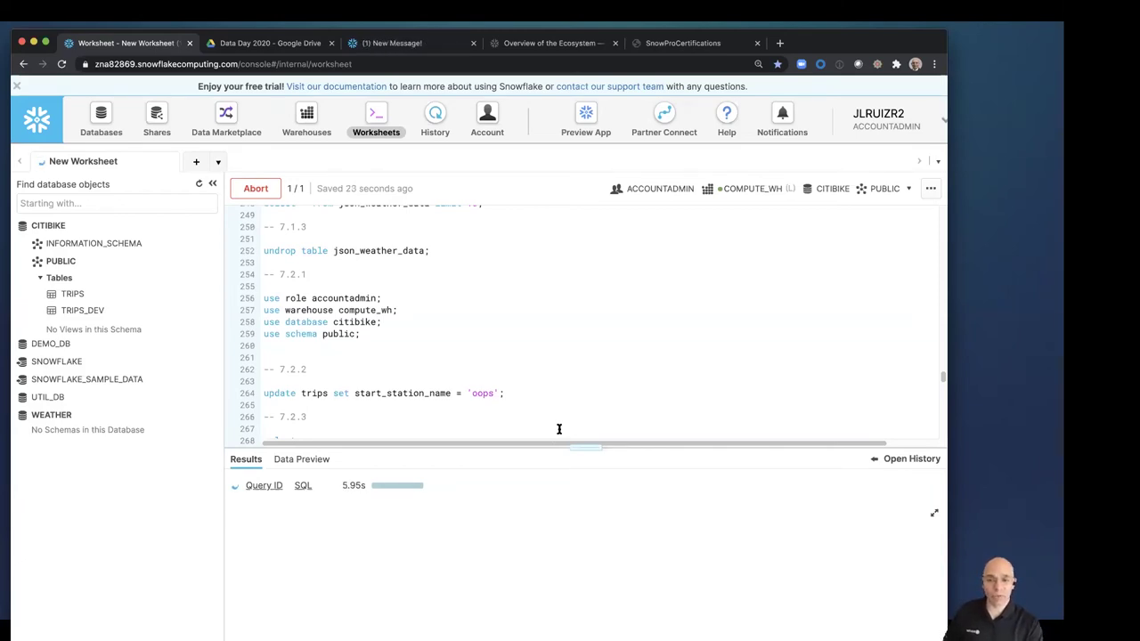
{"action": "mouse_move", "coordinate": [396, 488]}
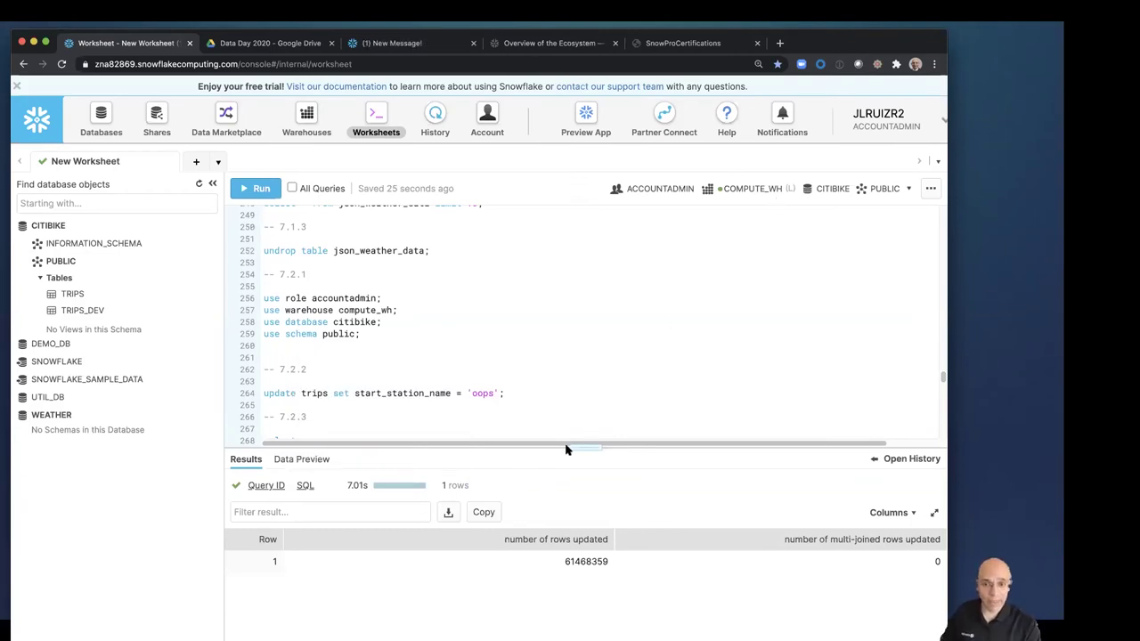
Give the SQL editor more height and rerun the 7.2.3 query counting rides per start station in trips
{"action": "left_click_drag", "start_coordinate": [593, 445], "coordinate": [593, 470]}
{"action": "scroll", "coordinate": [551, 417], "scroll_direction": "down", "scroll_amount": 1}
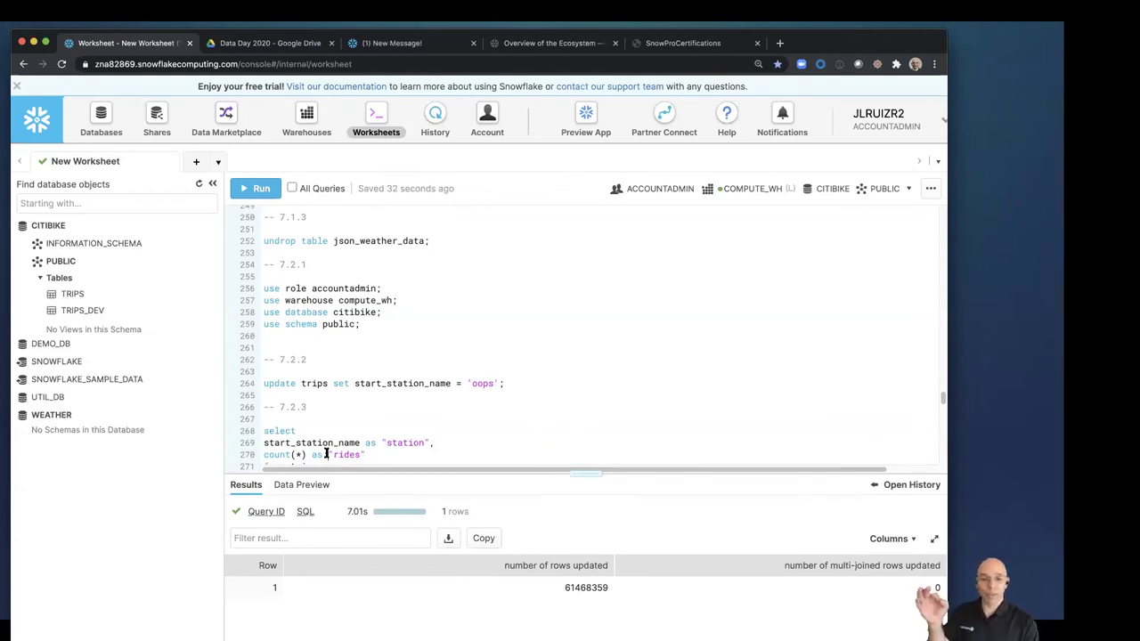
{"action": "left_click", "coordinate": [256, 188]}
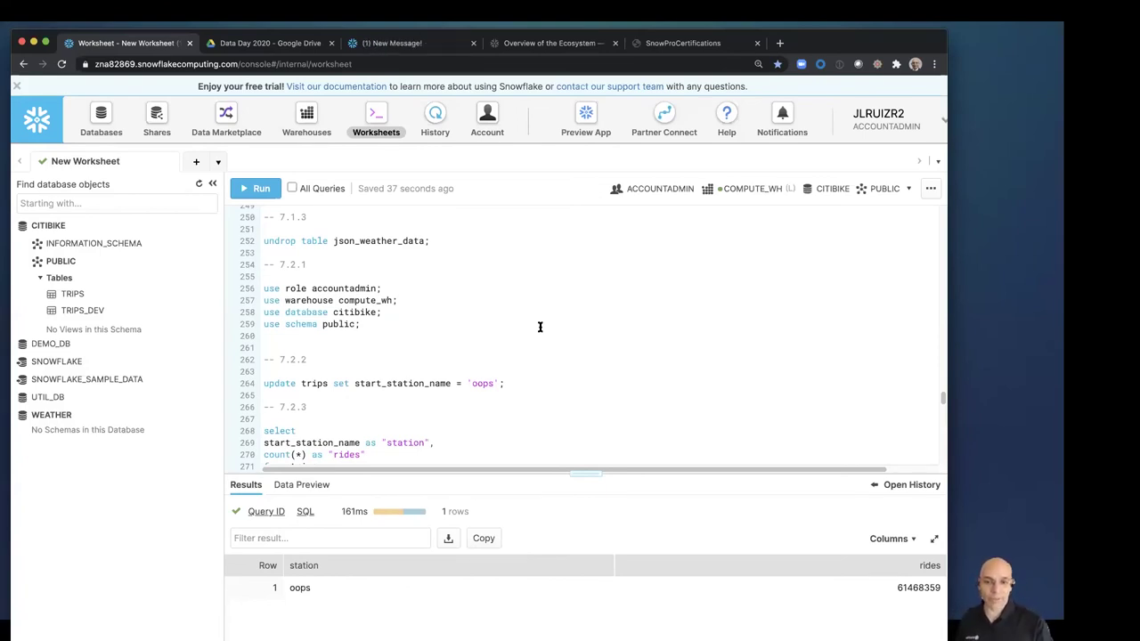
Run the 7.2.4 statement storing the latest update's query ID in query_id, and display it with the 7.2.5 select $query_id statement
{"action": "scroll", "coordinate": [540, 327], "scroll_direction": "down", "scroll_amount": 1}
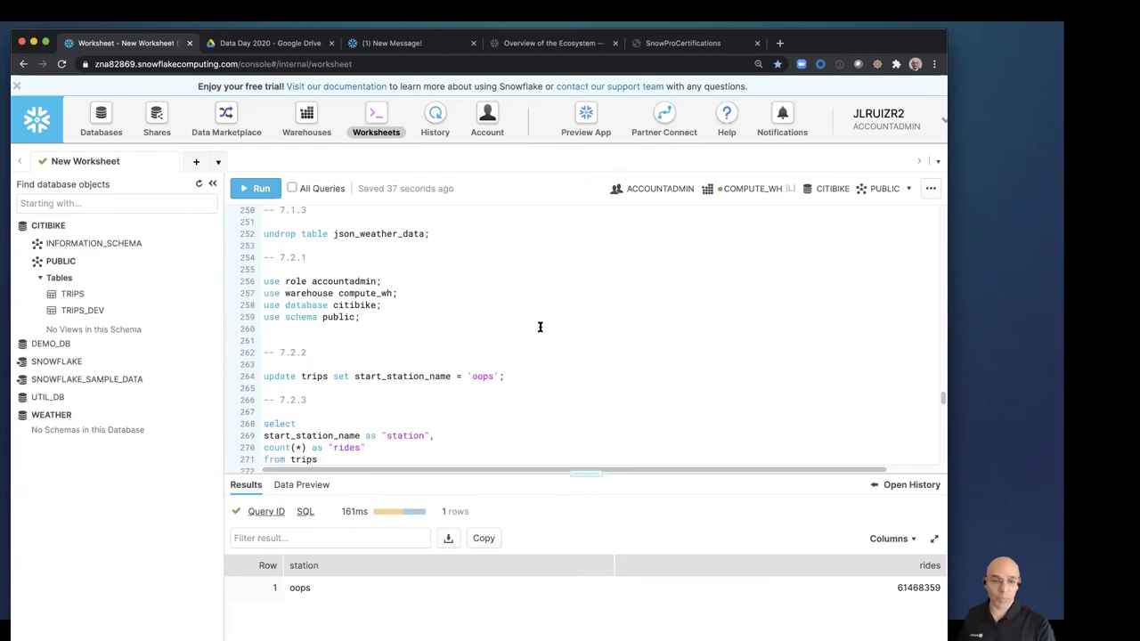
{"action": "scroll", "coordinate": [540, 326], "scroll_direction": "down", "scroll_amount": 2}
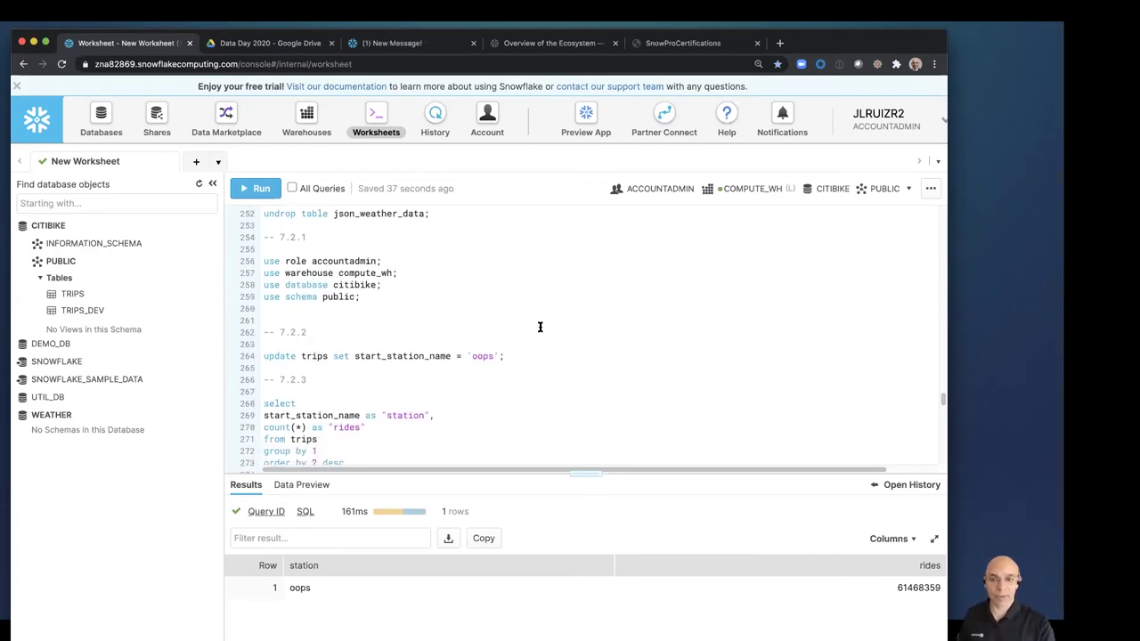
{"action": "scroll", "coordinate": [540, 326], "scroll_direction": "down", "scroll_amount": 5}
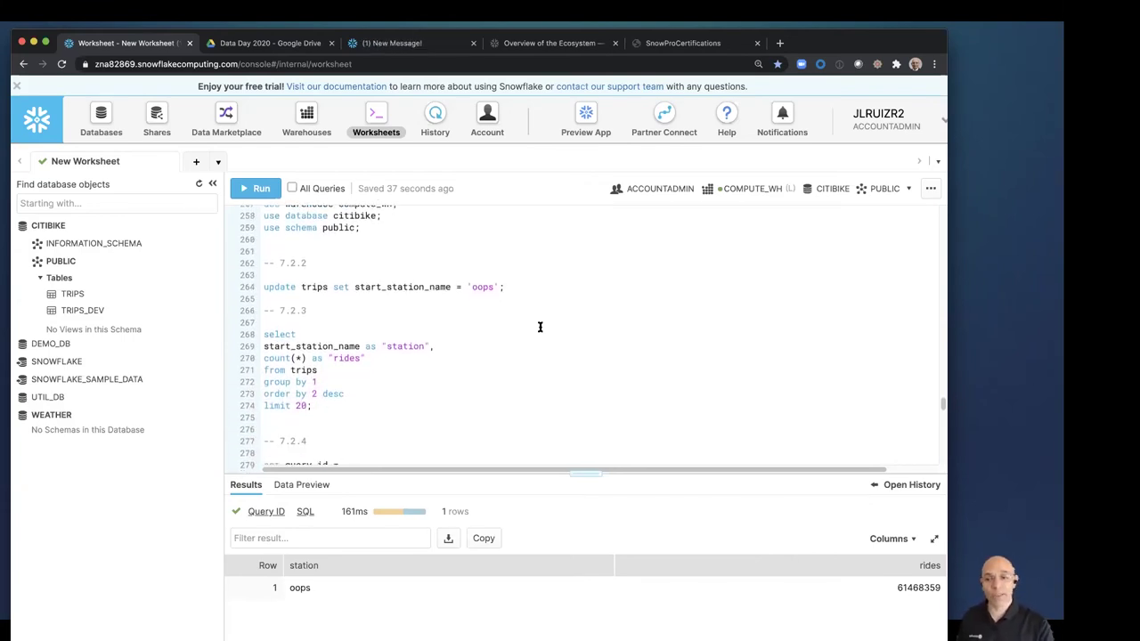
{"action": "scroll", "coordinate": [540, 327], "scroll_direction": "down", "scroll_amount": 4}
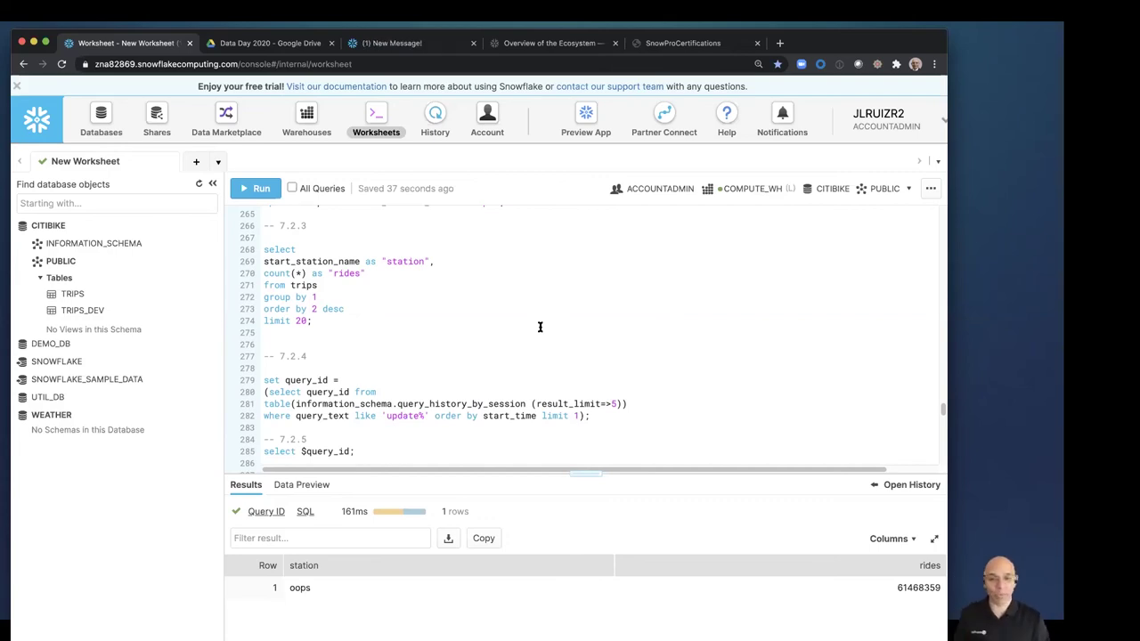
{"action": "left_click", "coordinate": [307, 403]}
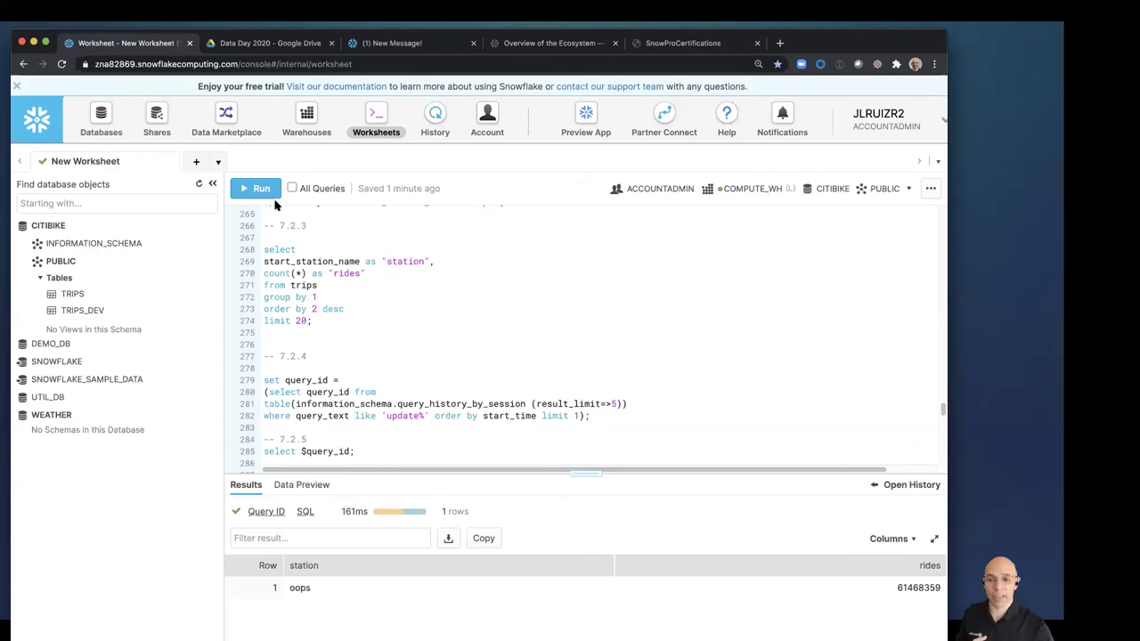
{"action": "left_click", "coordinate": [255, 187]}
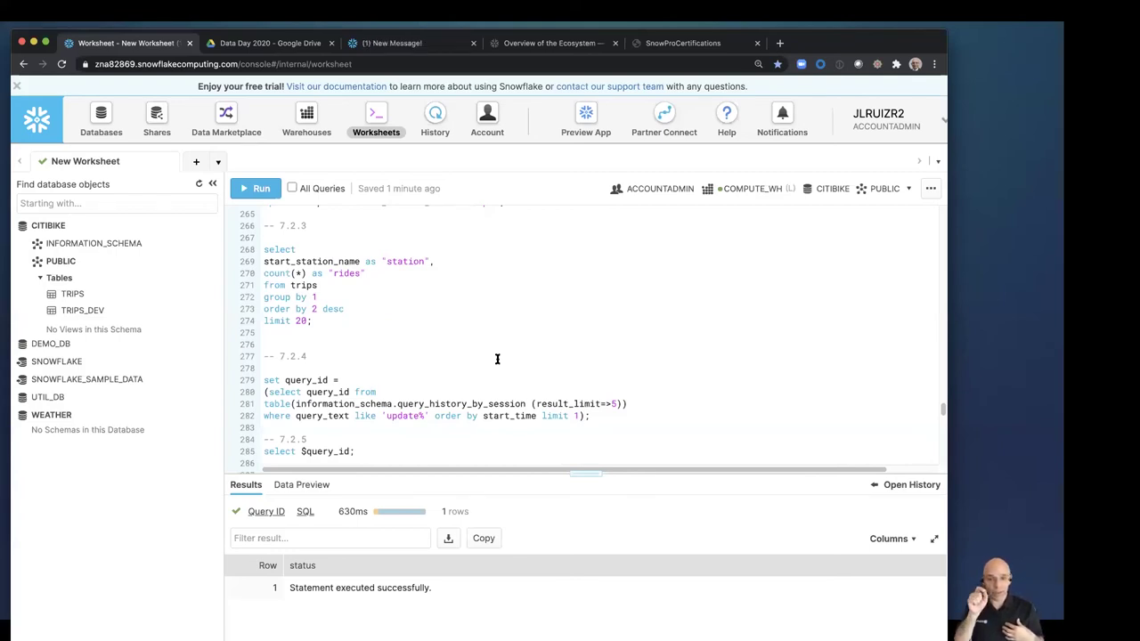
{"action": "scroll", "coordinate": [497, 358], "scroll_direction": "down", "scroll_amount": 2}
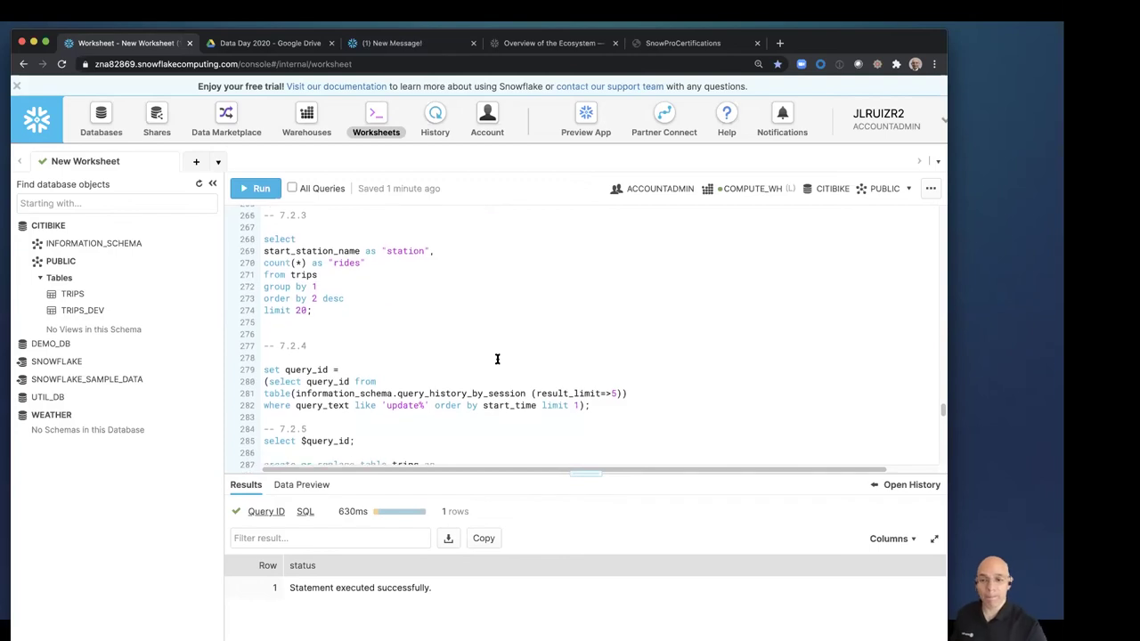
{"action": "left_click", "coordinate": [261, 188]}
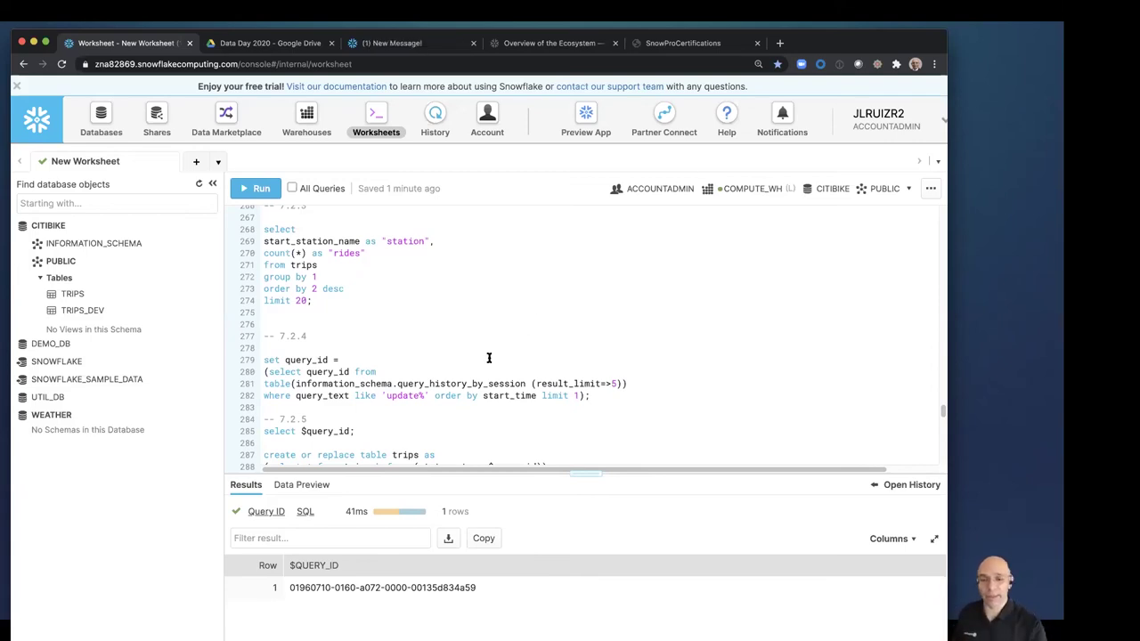
Recreate the trips table from its data before the $query_id statement, and run the ride count per station query again
{"action": "scroll", "coordinate": [489, 359], "scroll_direction": "down", "scroll_amount": 2}
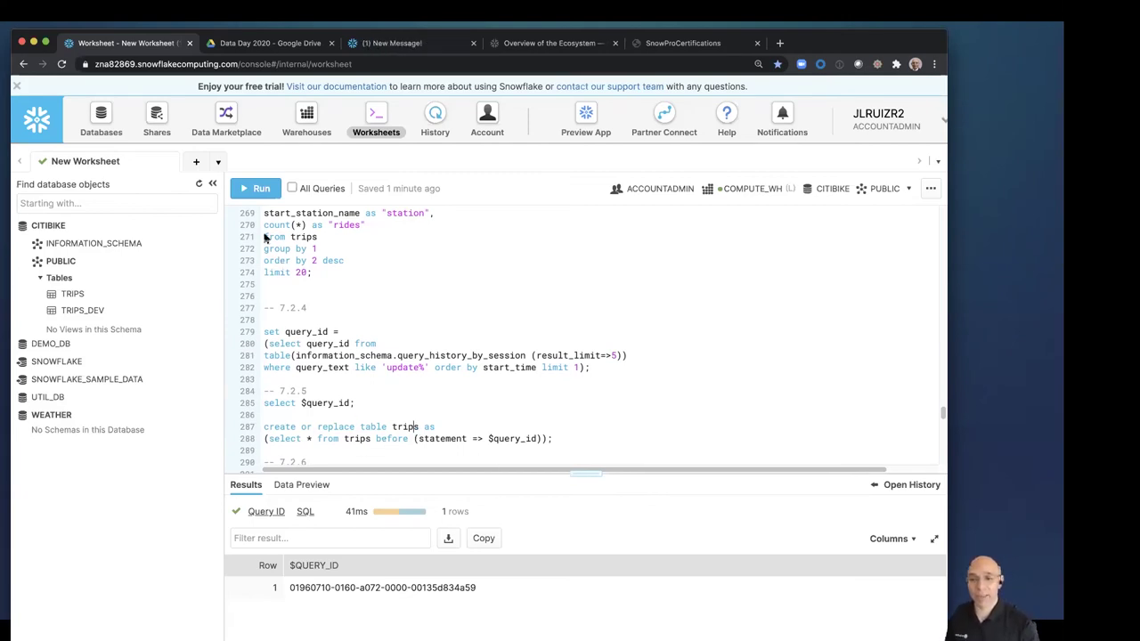
{"action": "left_click", "coordinate": [254, 194]}
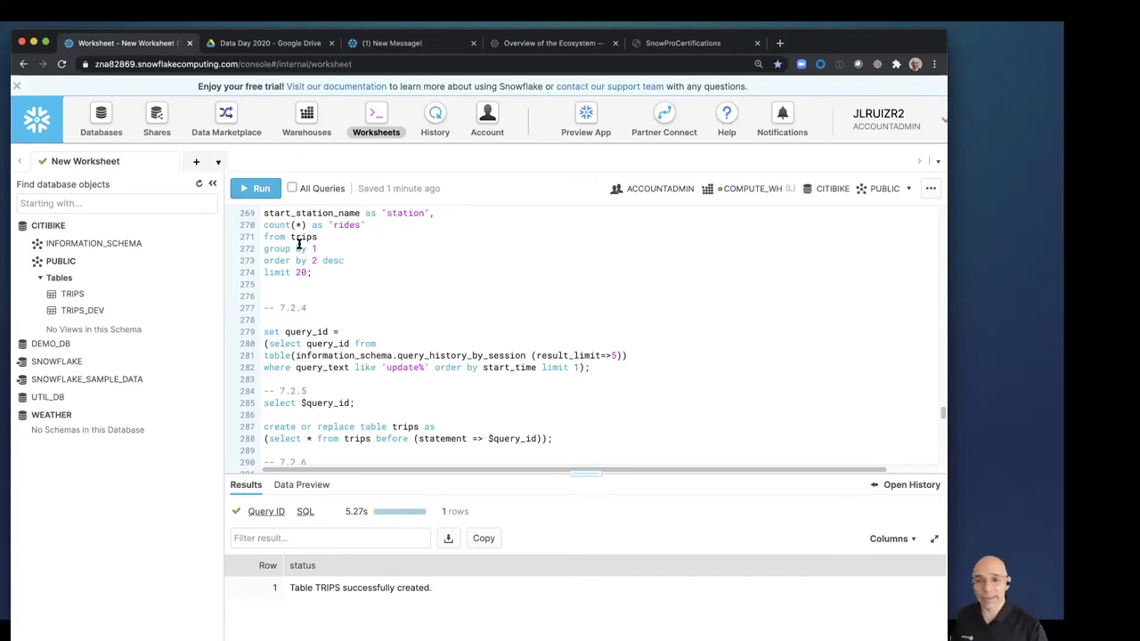
{"action": "left_click", "coordinate": [258, 191]}
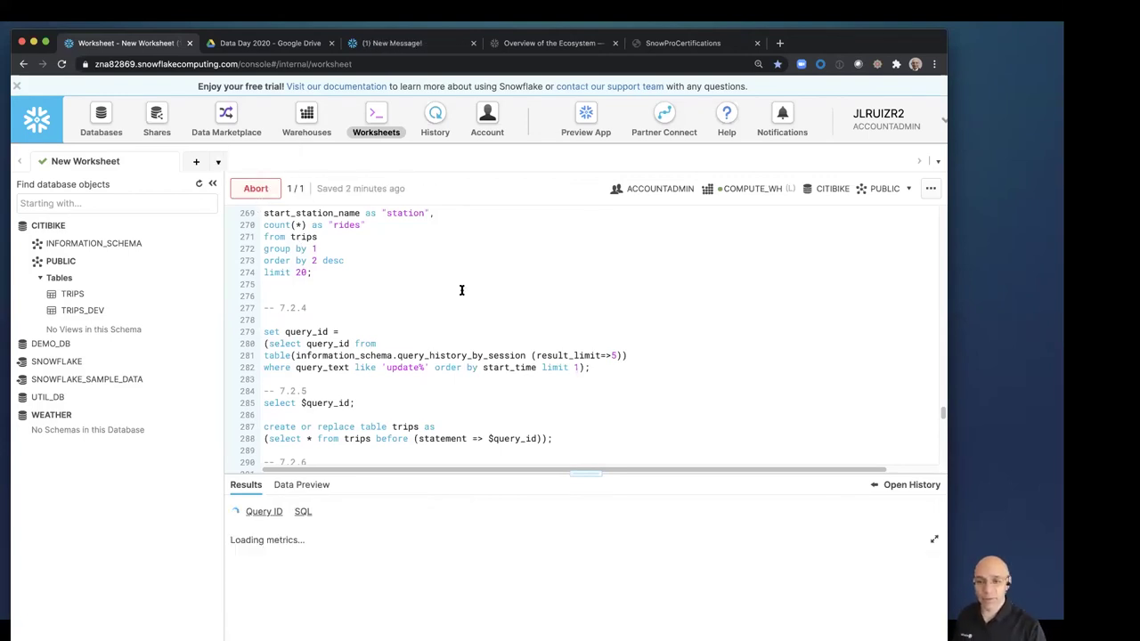
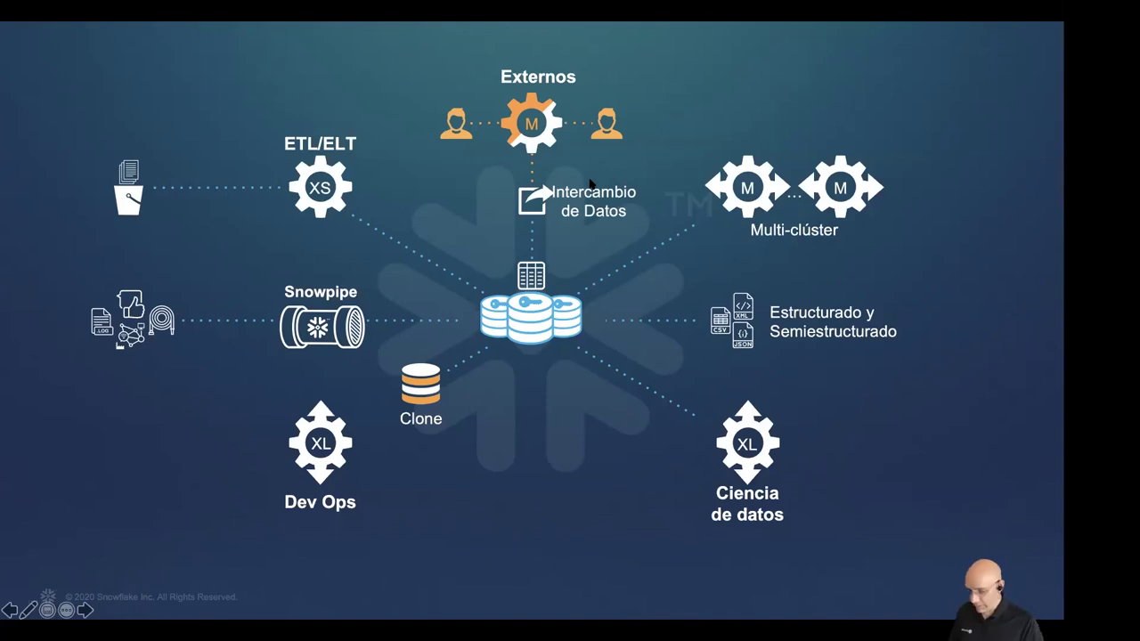
Leave the slideshow, switch to the Snowflake console in the browser and open the Snowflake Data Marketplace
{"action": "key", "text": "Escape"}
{"action": "key", "text": "ctrl+Up"}
{"action": "left_click", "coordinate": [361, 164]}
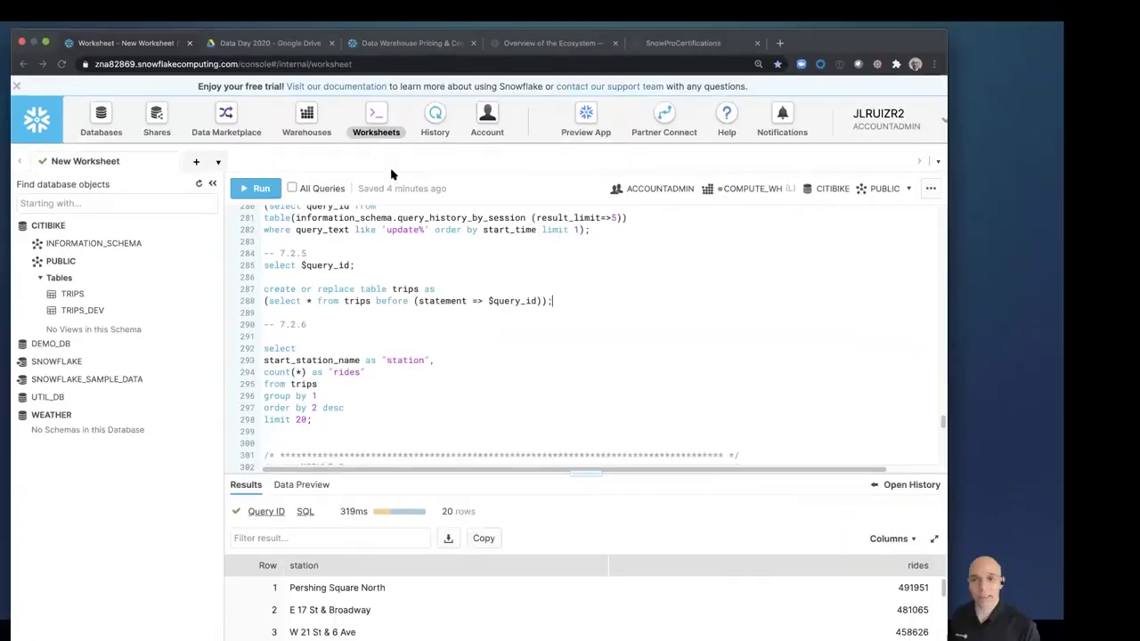
{"action": "left_click", "coordinate": [228, 121]}
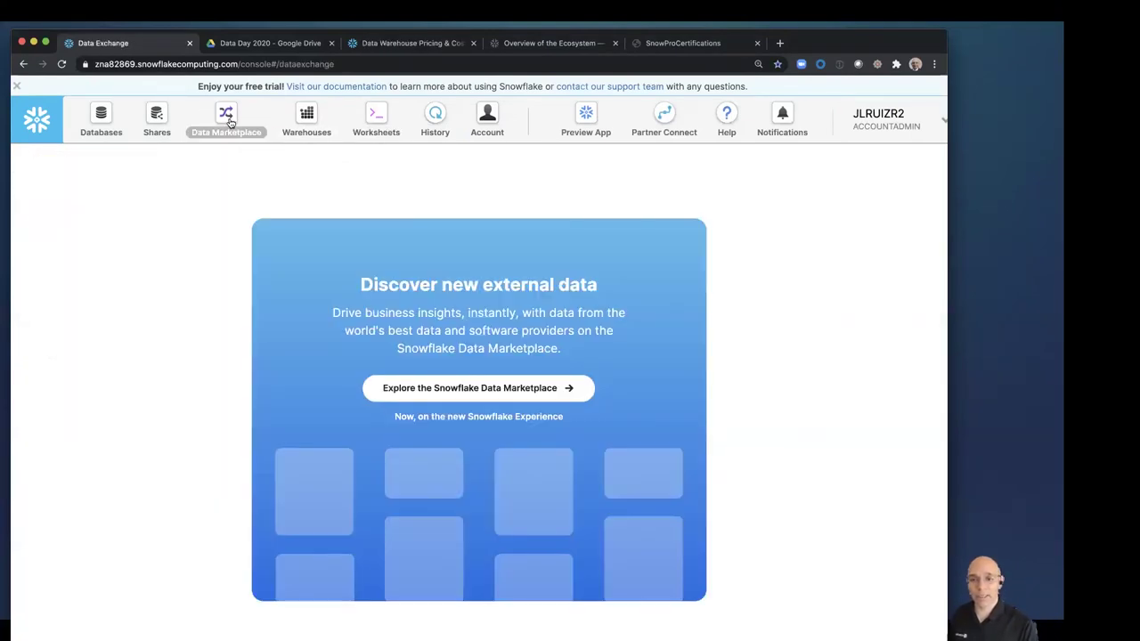
{"action": "left_click", "coordinate": [509, 389]}
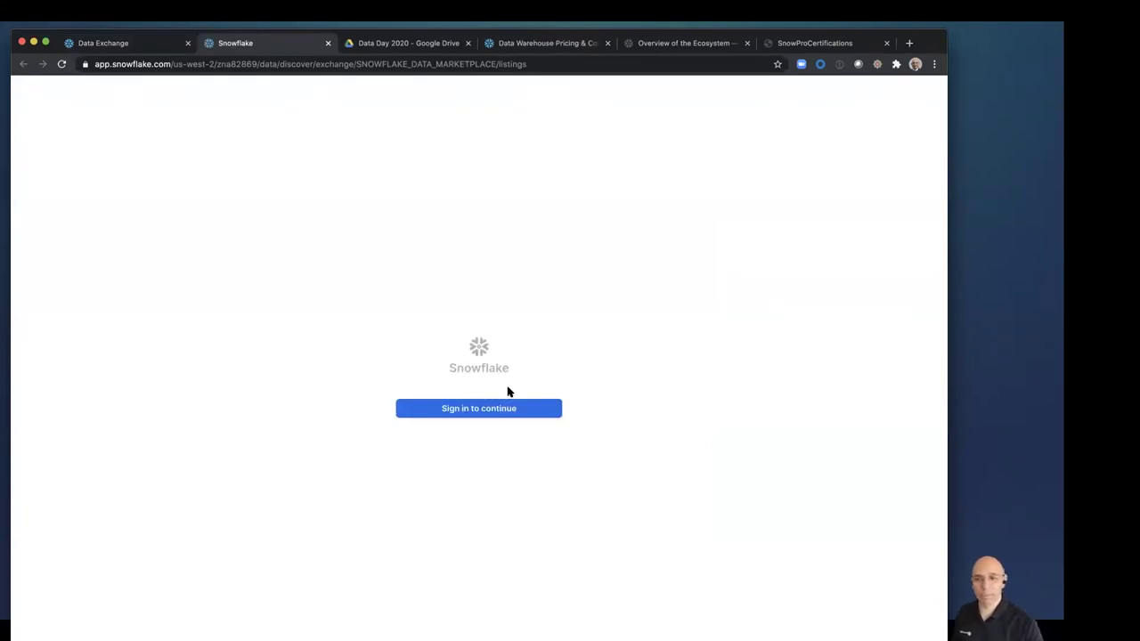
Sign in to the new Snowflake UI with the prefilled user name and password
{"action": "left_click", "coordinate": [495, 408]}
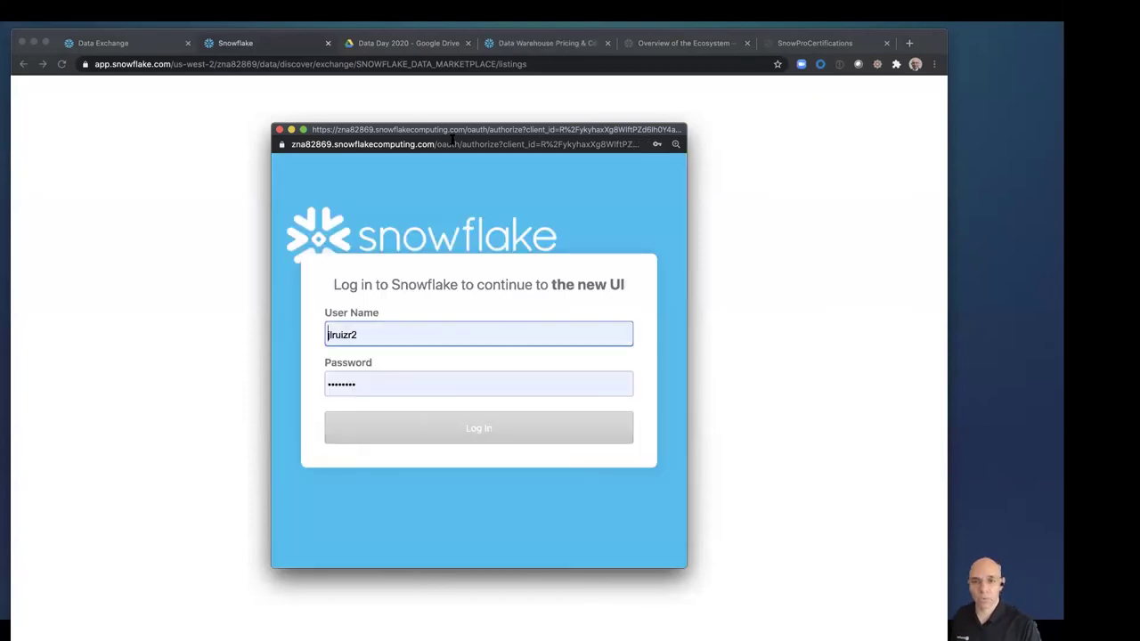
{"action": "left_click", "coordinate": [488, 431]}
{"action": "left_click", "coordinate": [488, 431]}
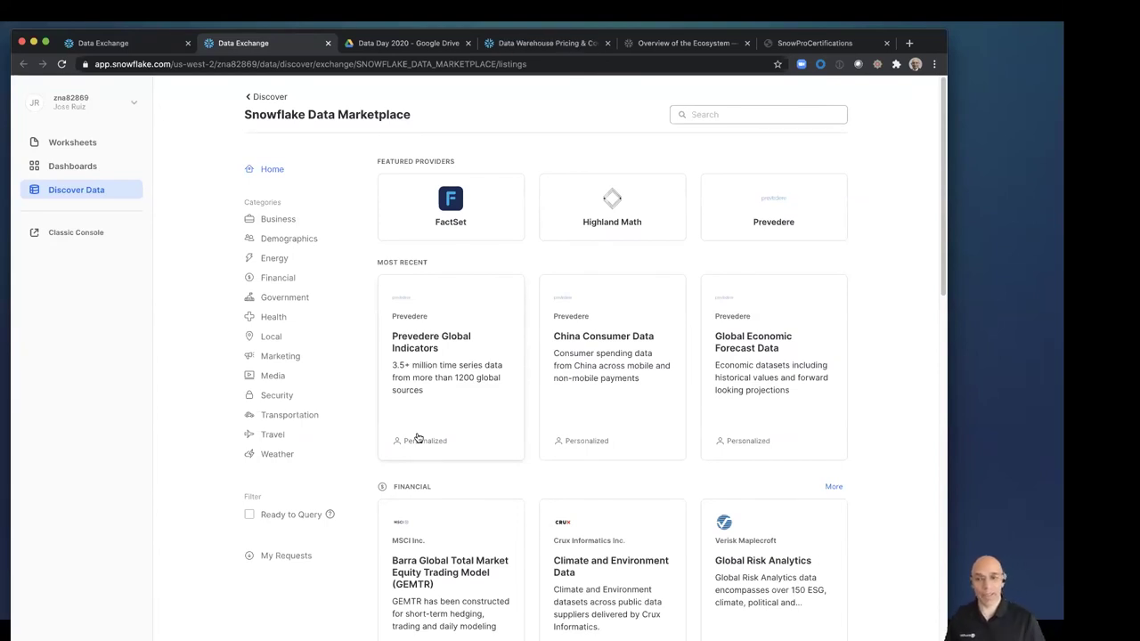
Browse the Data Marketplace listings in the Business, Demographics, Energy, Health, Weather and Travel categories
{"action": "left_click", "coordinate": [265, 221]}
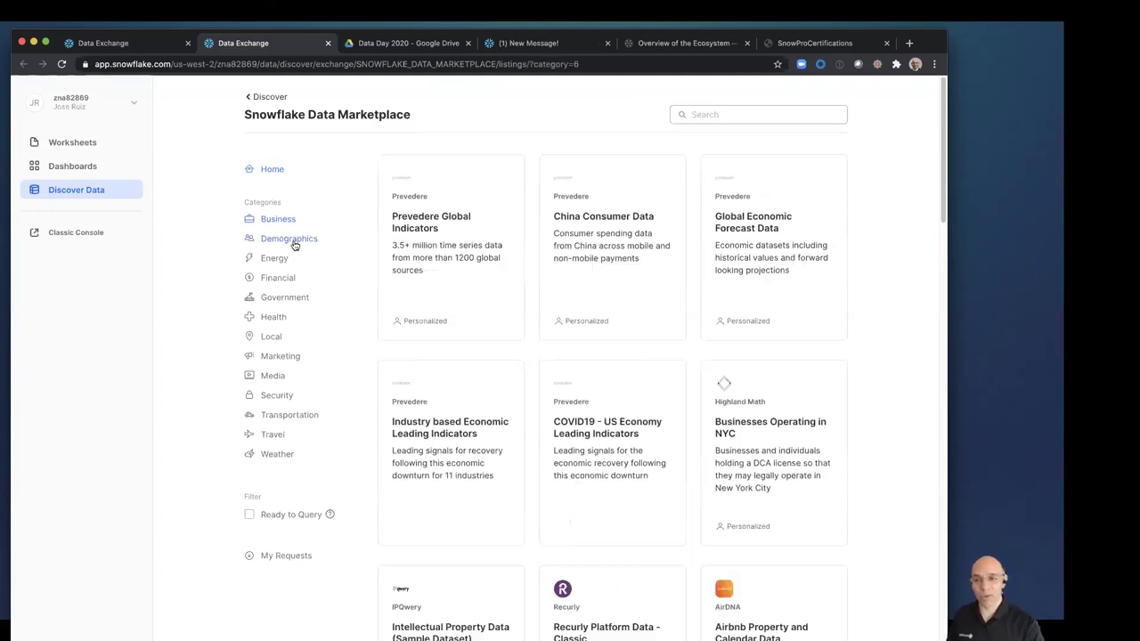
{"action": "left_click", "coordinate": [294, 243]}
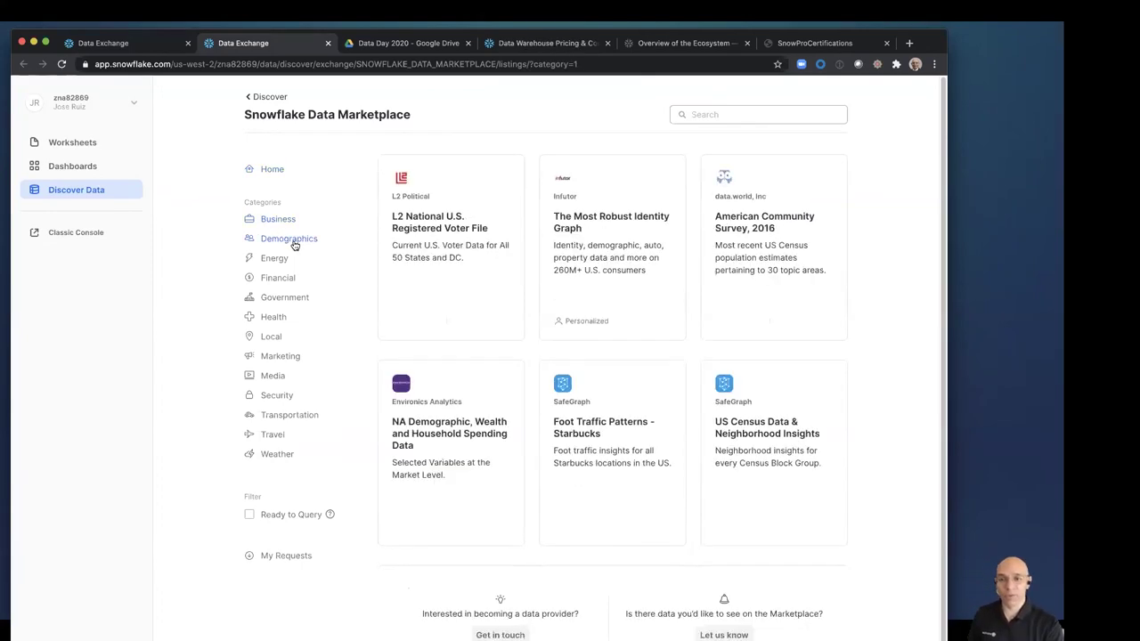
{"action": "left_click", "coordinate": [275, 260]}
{"action": "left_click", "coordinate": [283, 317]}
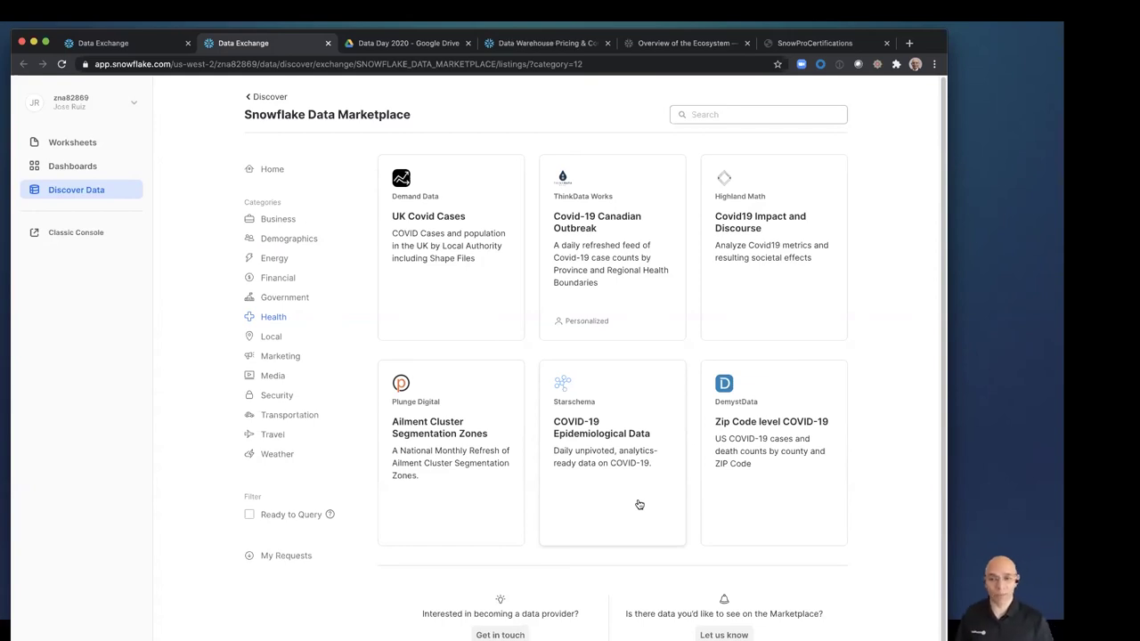
{"action": "left_click", "coordinate": [275, 456]}
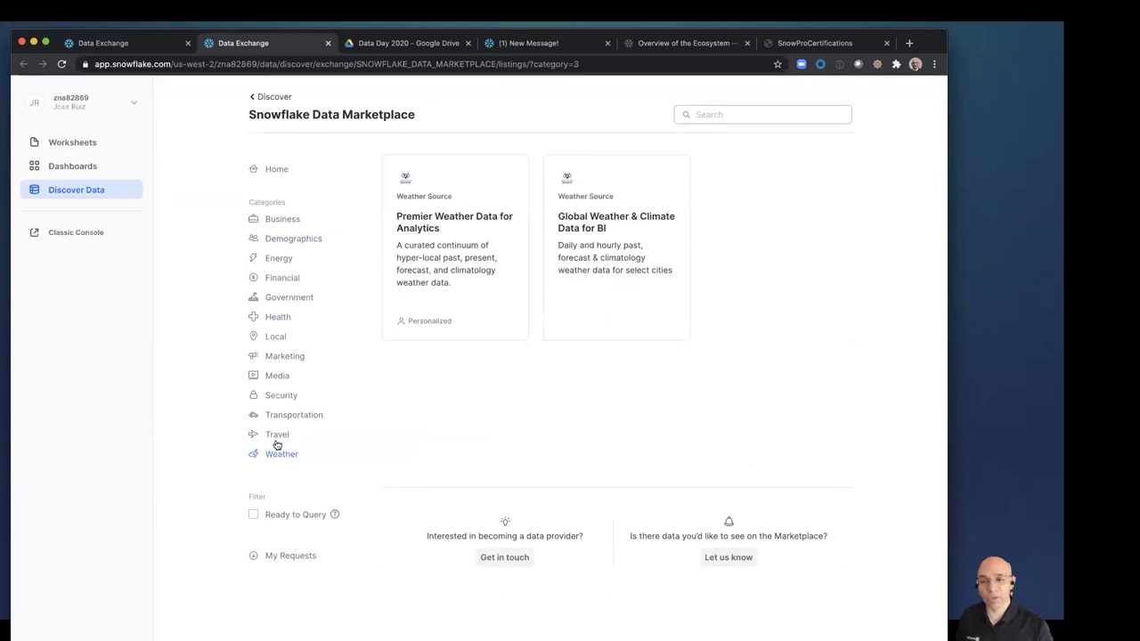
{"action": "left_click", "coordinate": [277, 436]}
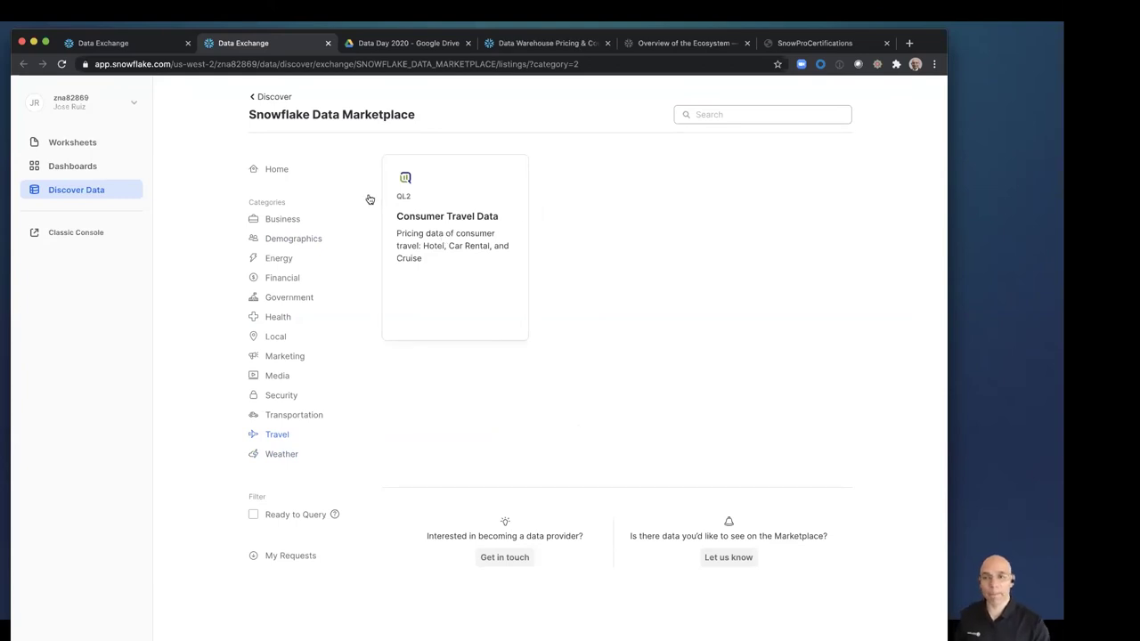
Return to the worksheet in the classic console and expand the SNOWFLAKE_SAMPLE_DATA database to show its schemas
{"action": "left_click", "coordinate": [132, 44]}
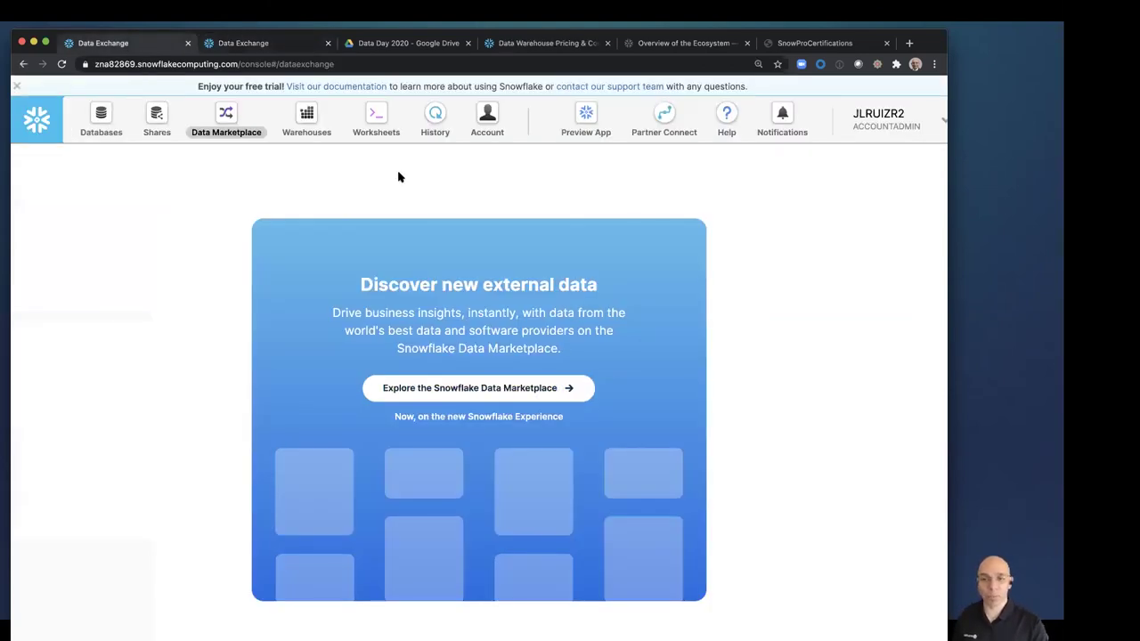
{"action": "left_click", "coordinate": [377, 116]}
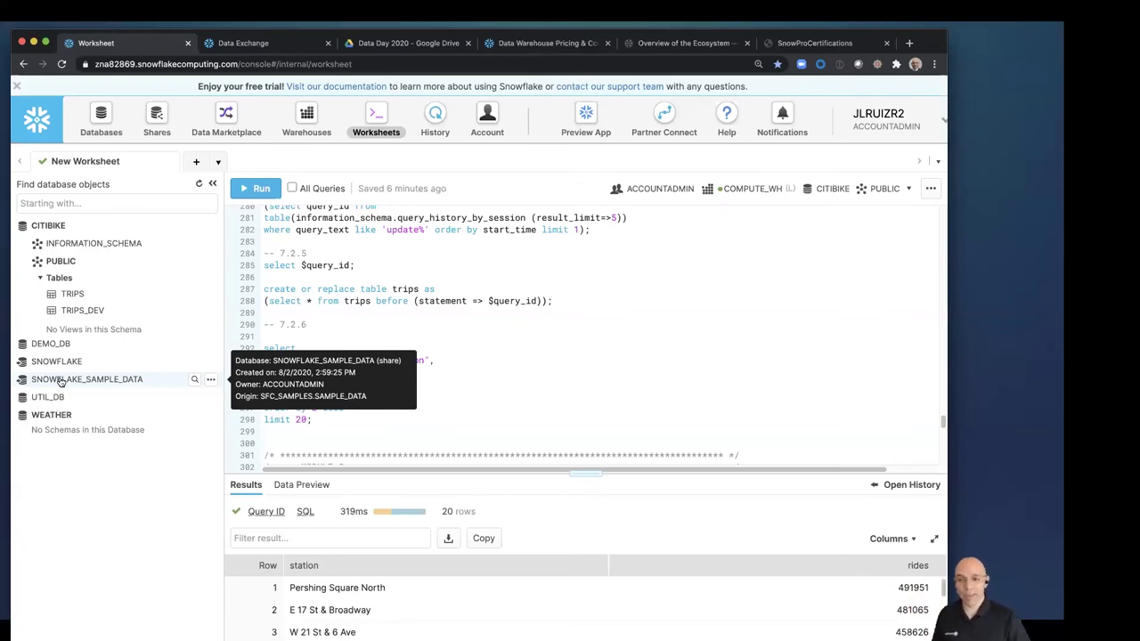
{"action": "left_click", "coordinate": [60, 381]}
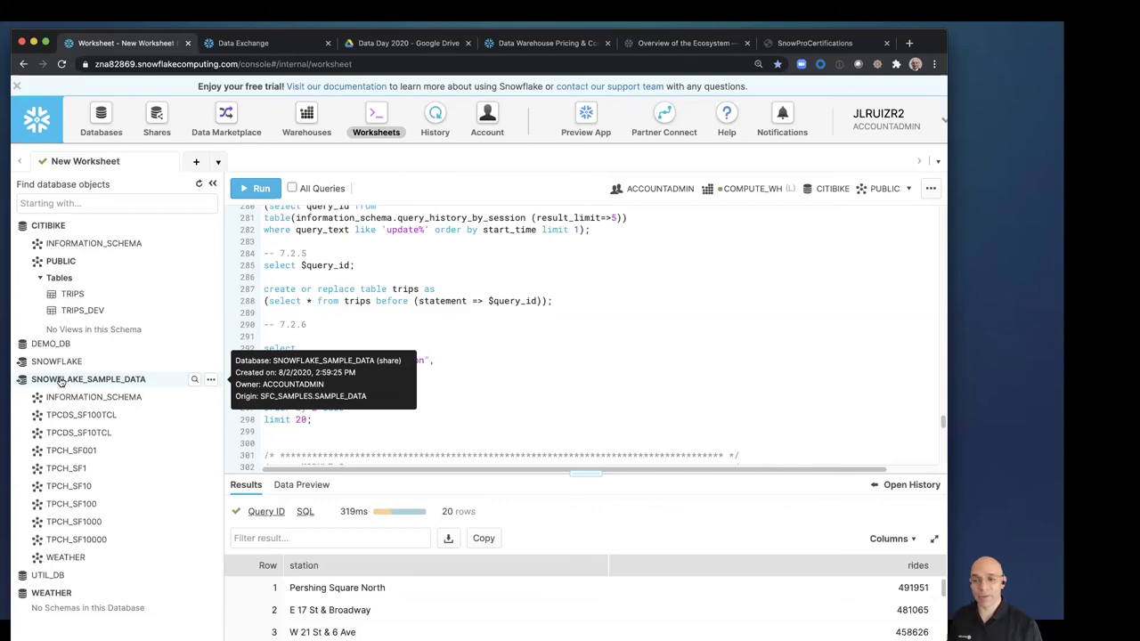